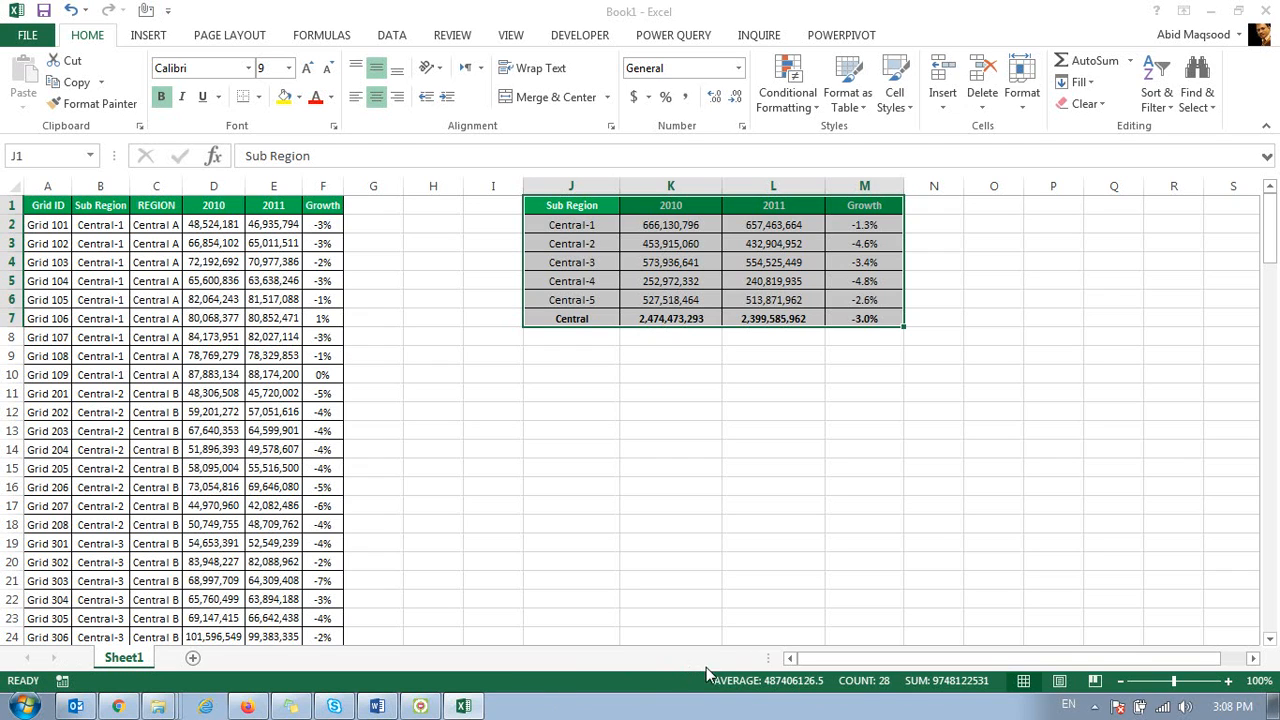
click(567, 670)
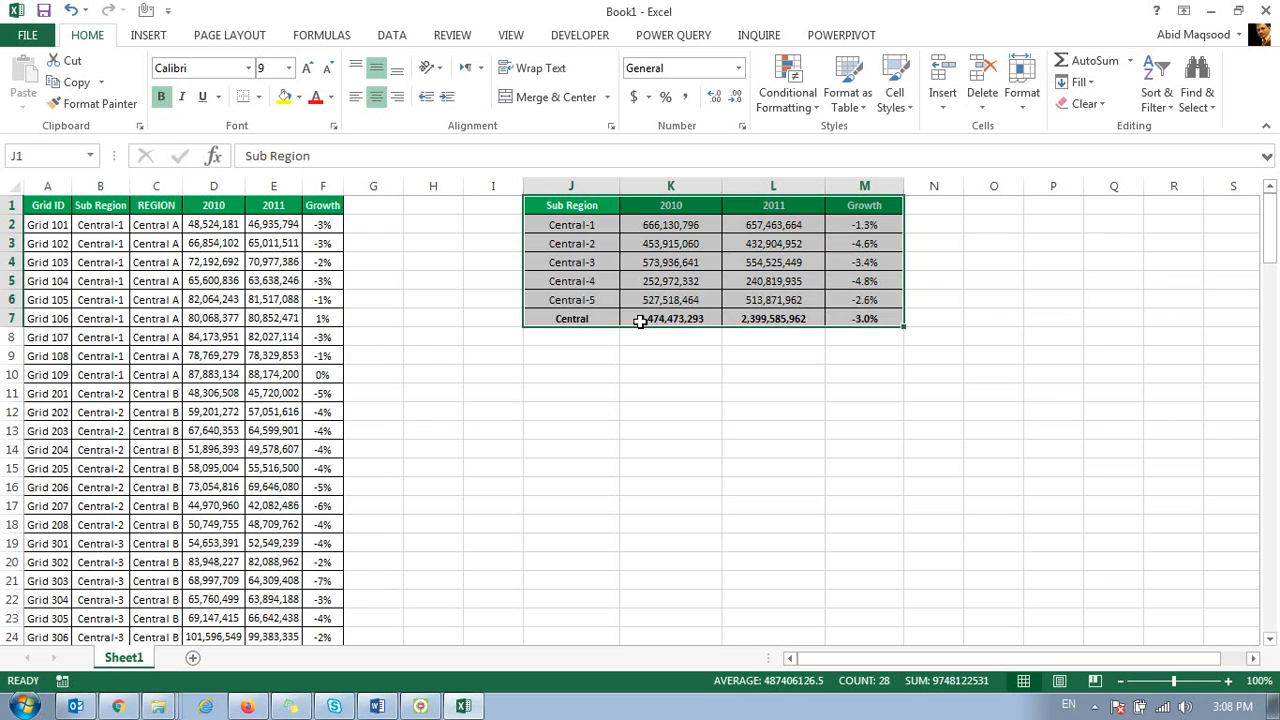
click(672, 392)
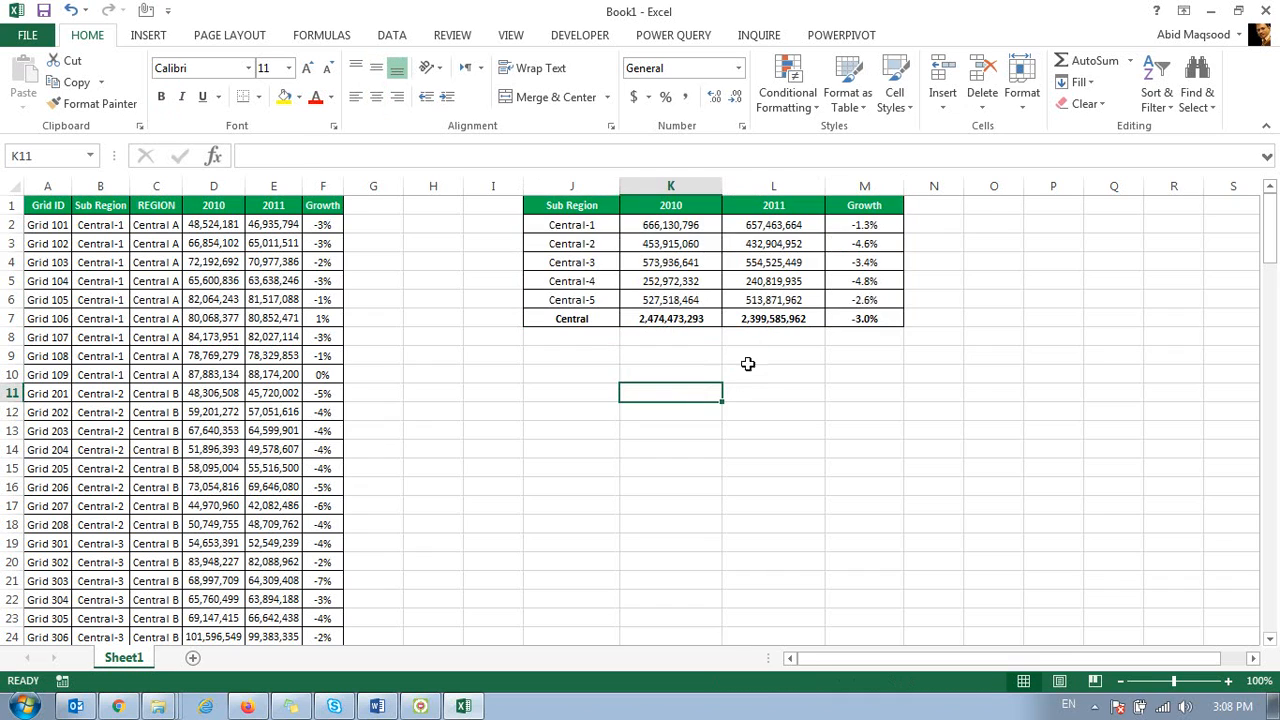
click(1092, 200)
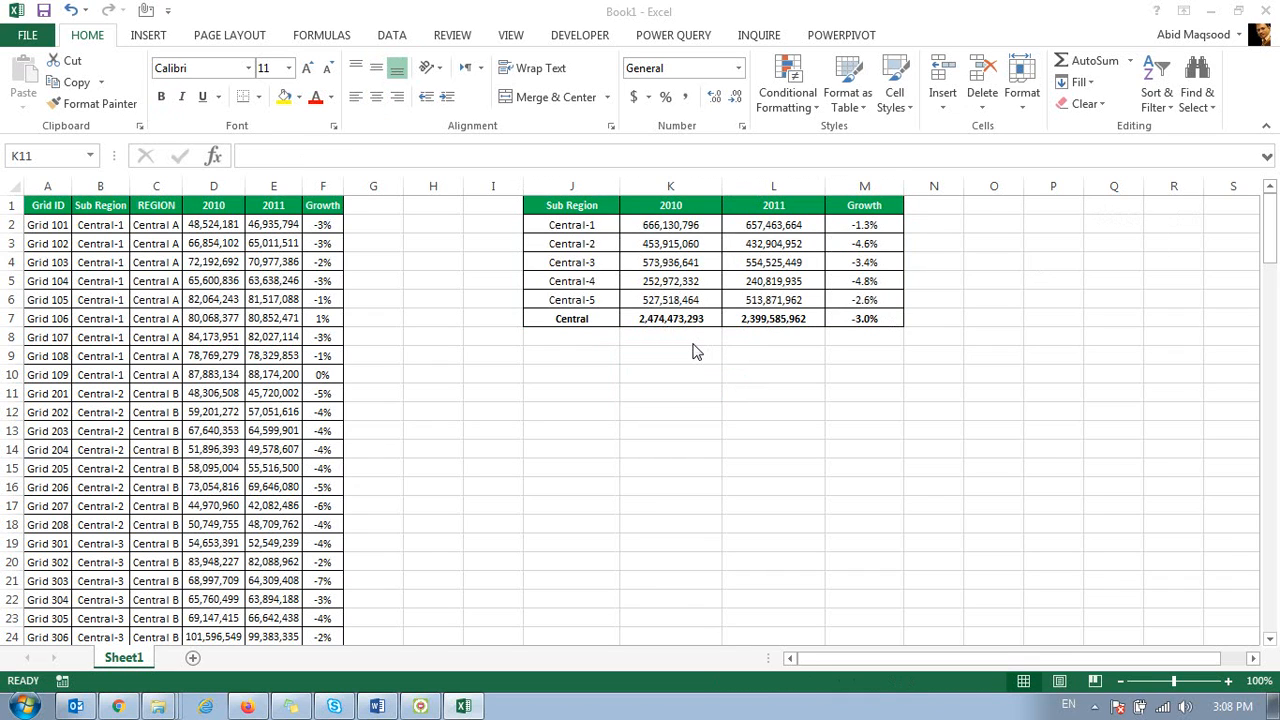
click(565, 208)
drag(565, 208, 823, 318)
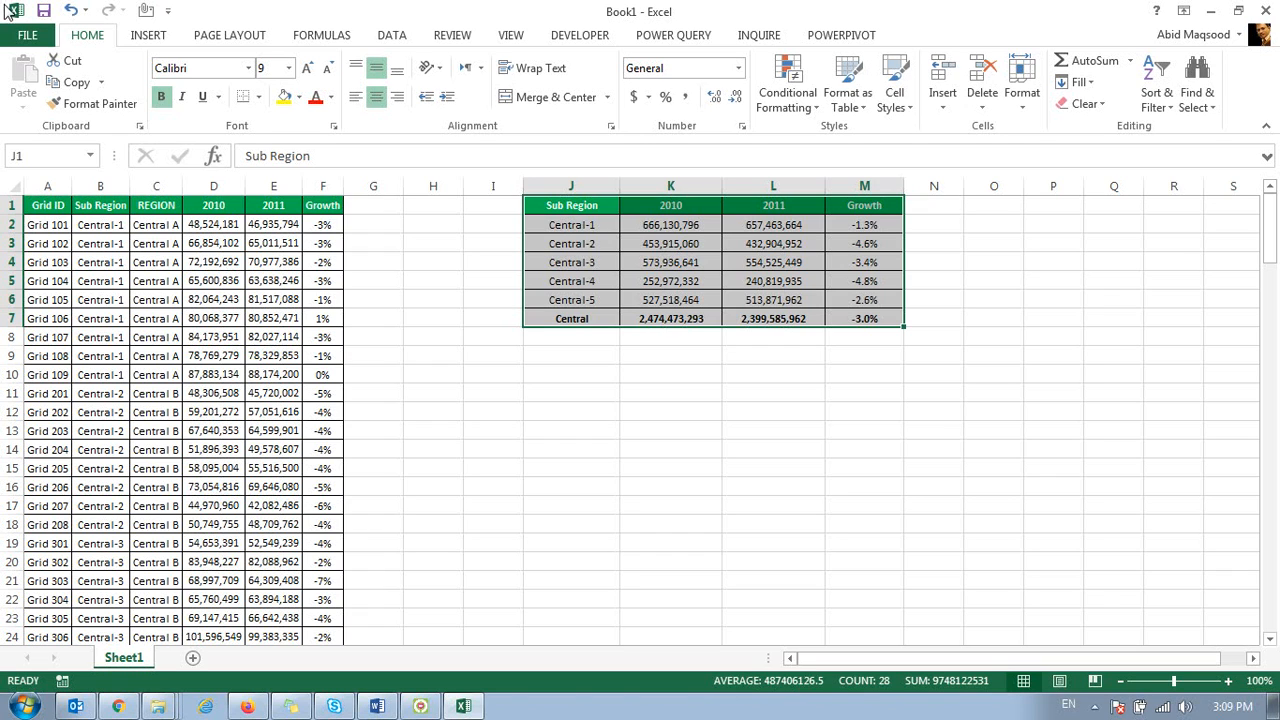
Step: Preview the recommended pie chart for the sub regions and their 2010 figures in J1:K6 without inserting it
click(148, 40)
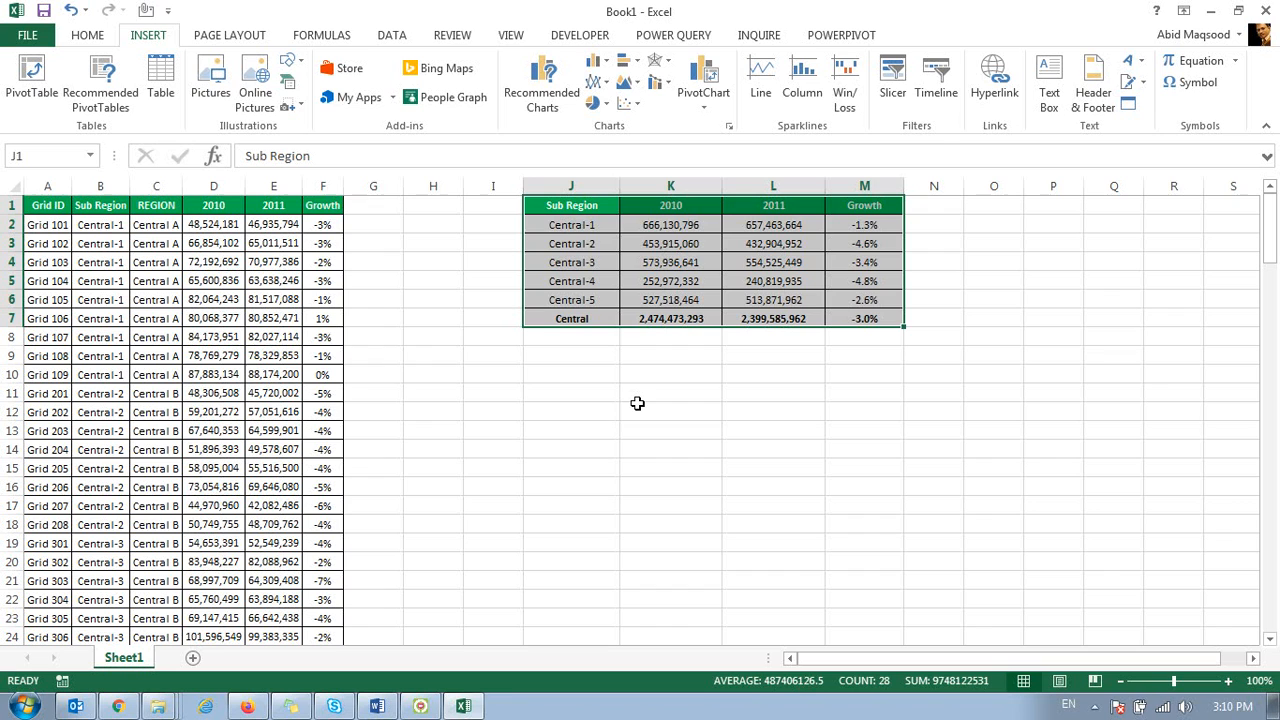
click(646, 352)
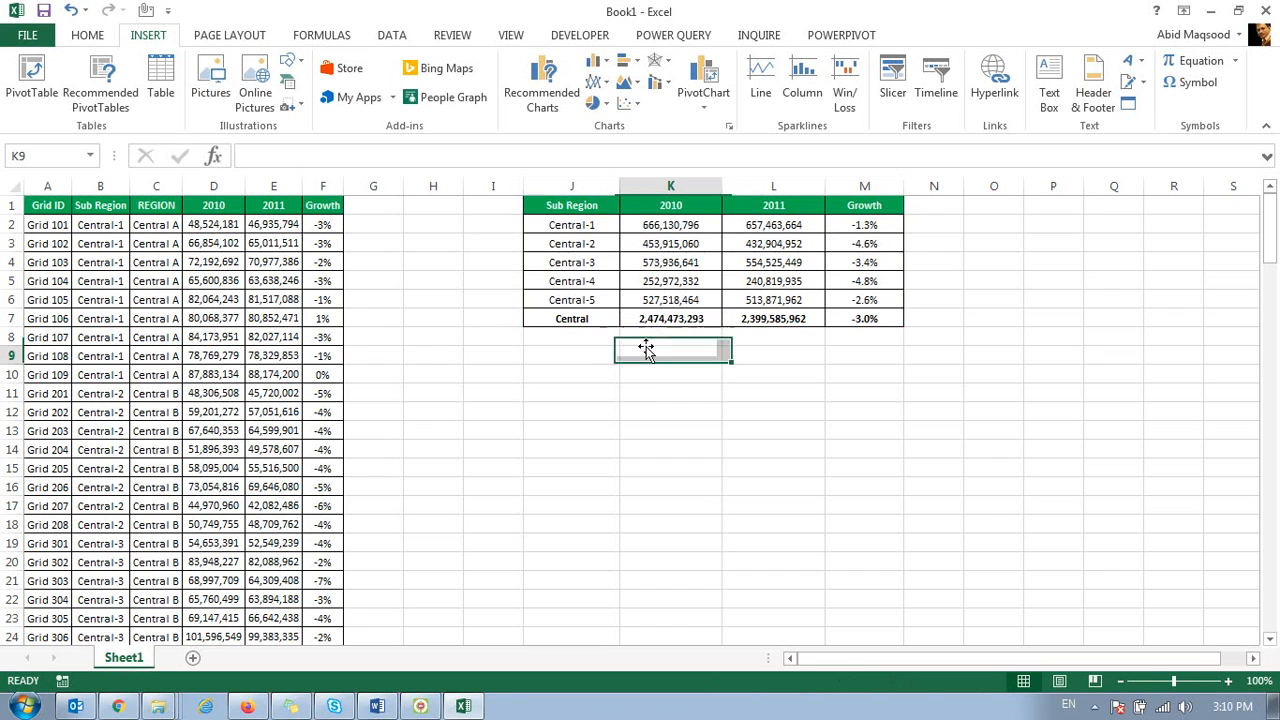
drag(571, 214, 668, 314)
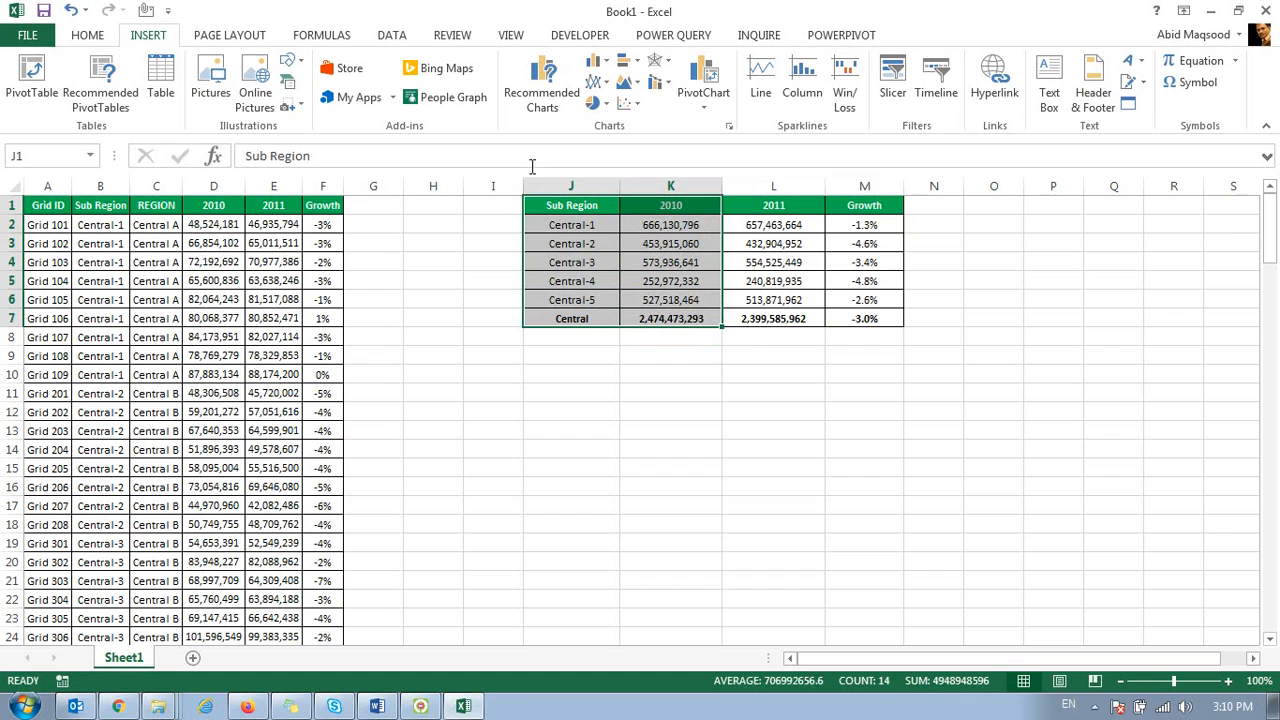
drag(571, 206, 651, 297)
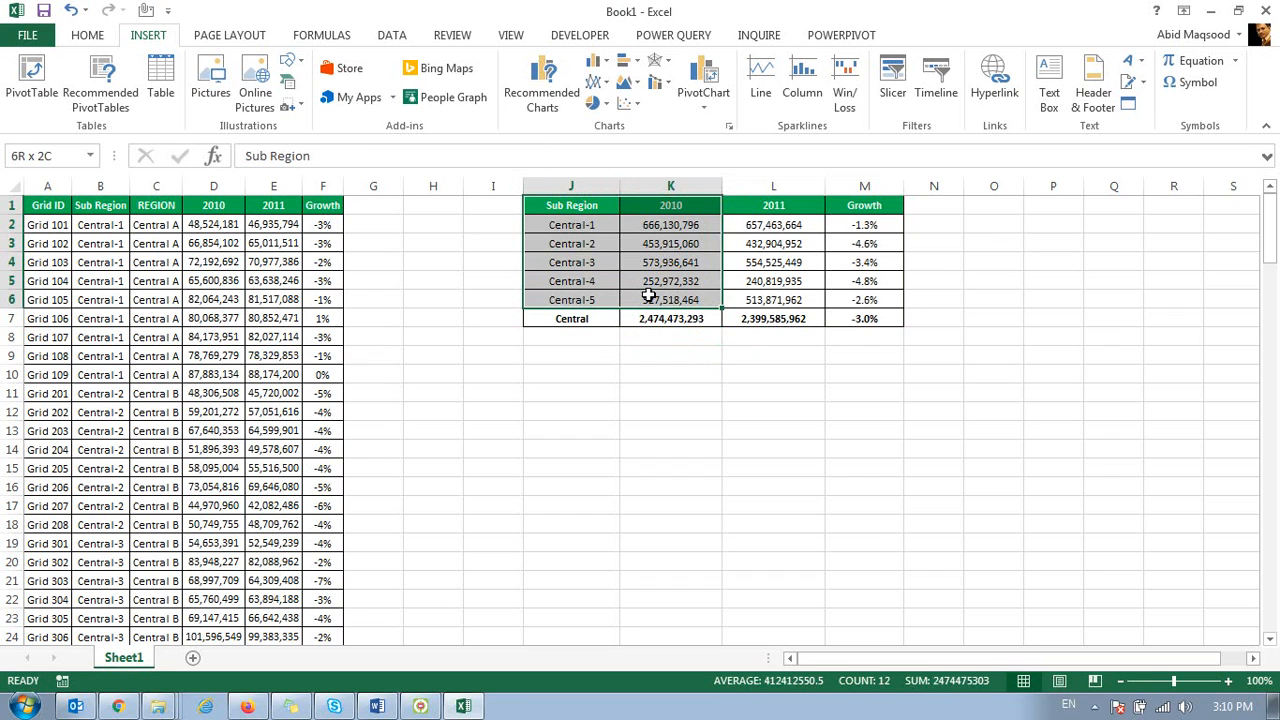
click(557, 82)
drag(654, 82, 978, 54)
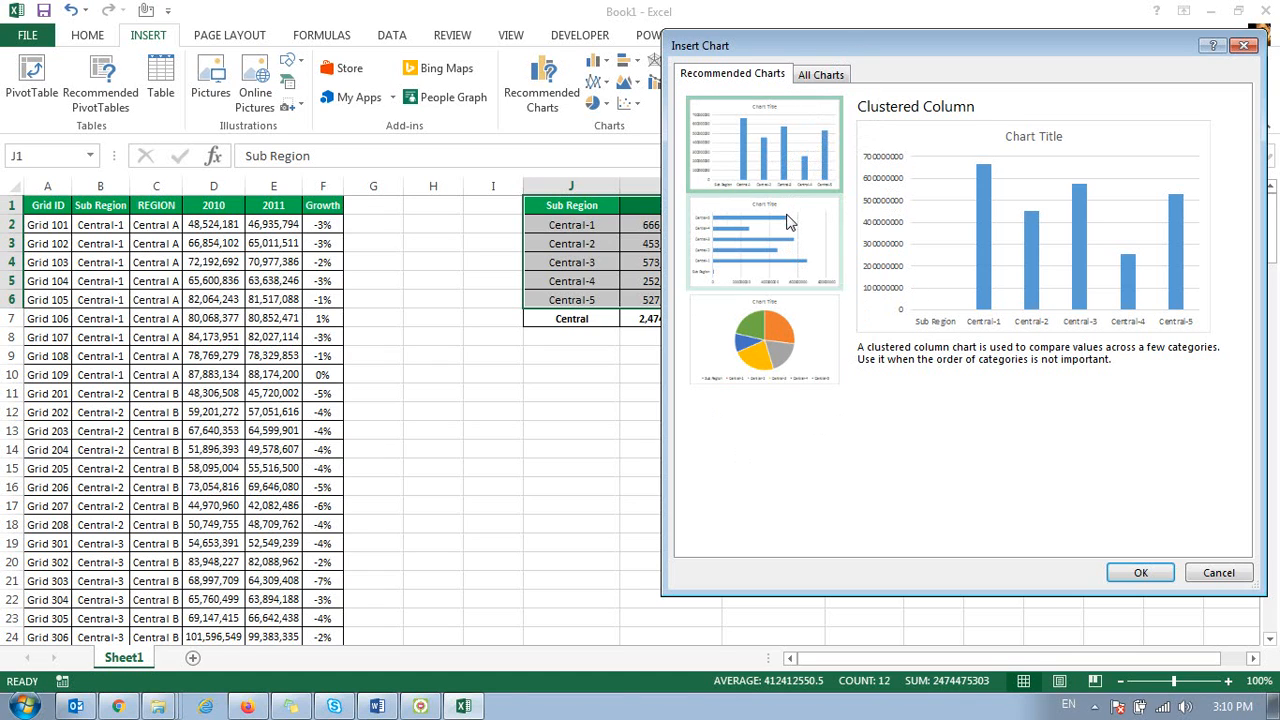
click(771, 336)
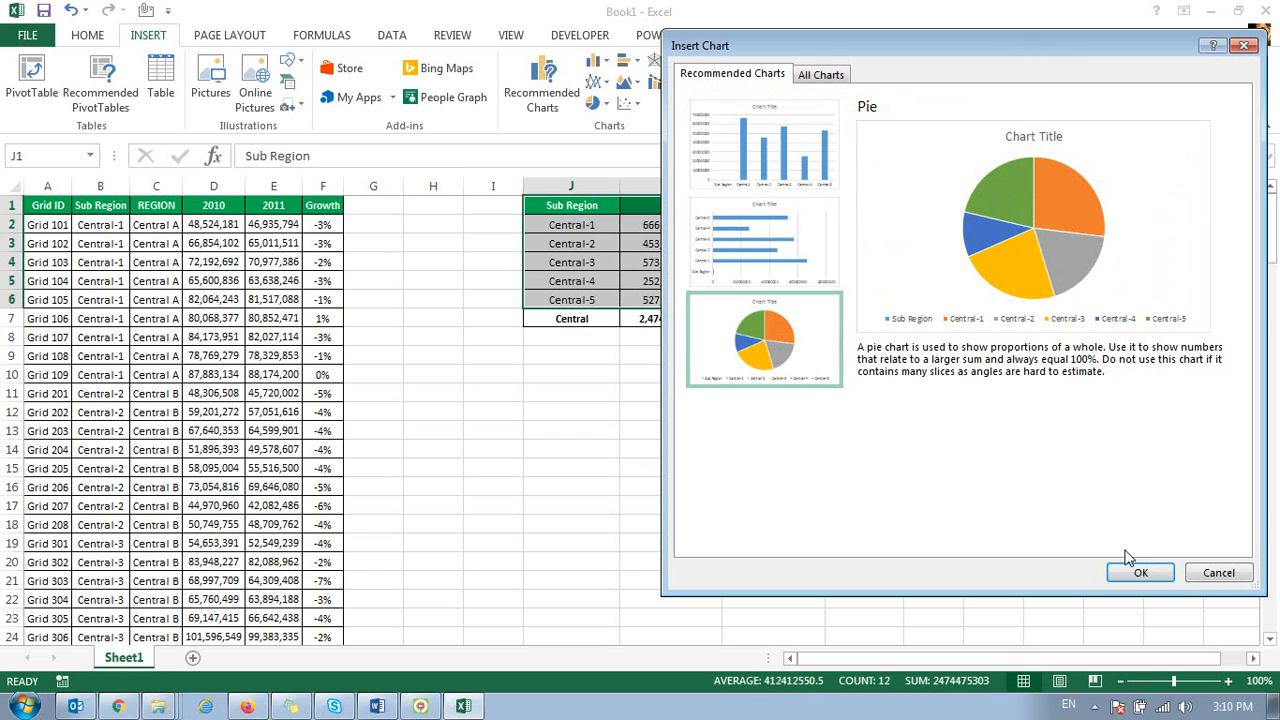
click(1219, 572)
click(773, 468)
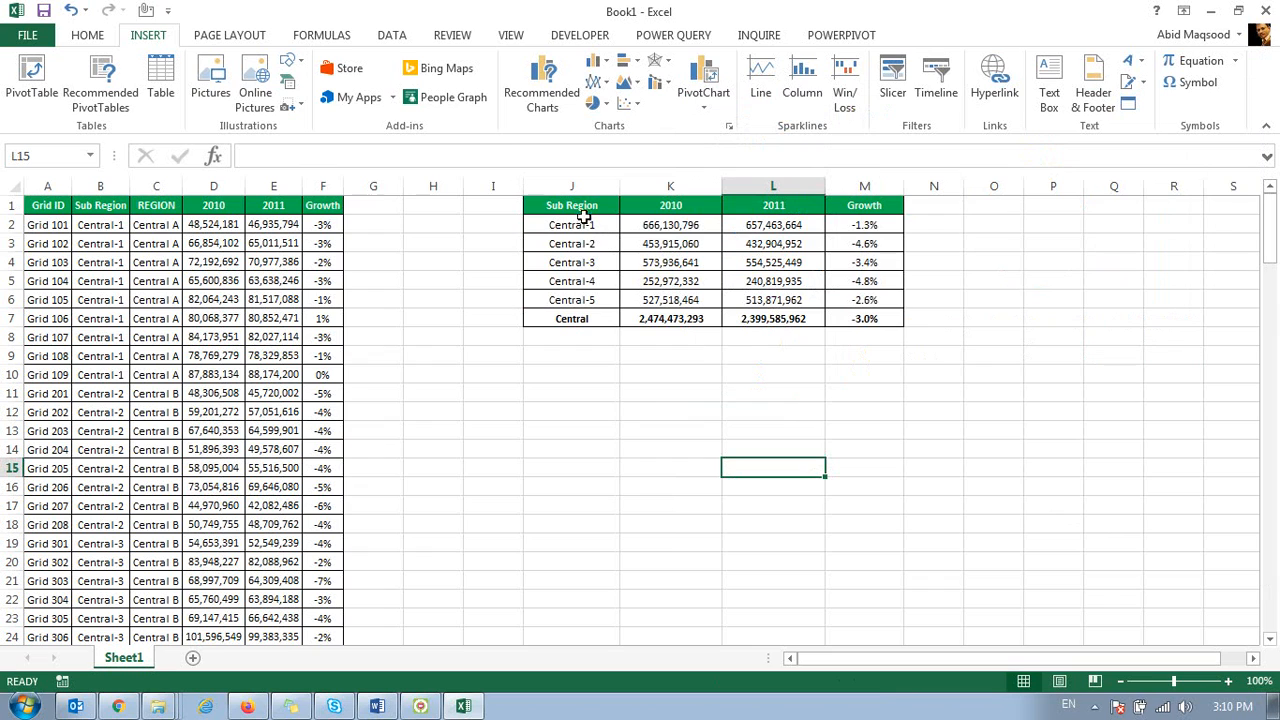
Step: Rename the 2010 header in cell K1 of the sub-region summary table as 2010 Sales
click(670, 205)
click(538, 151)
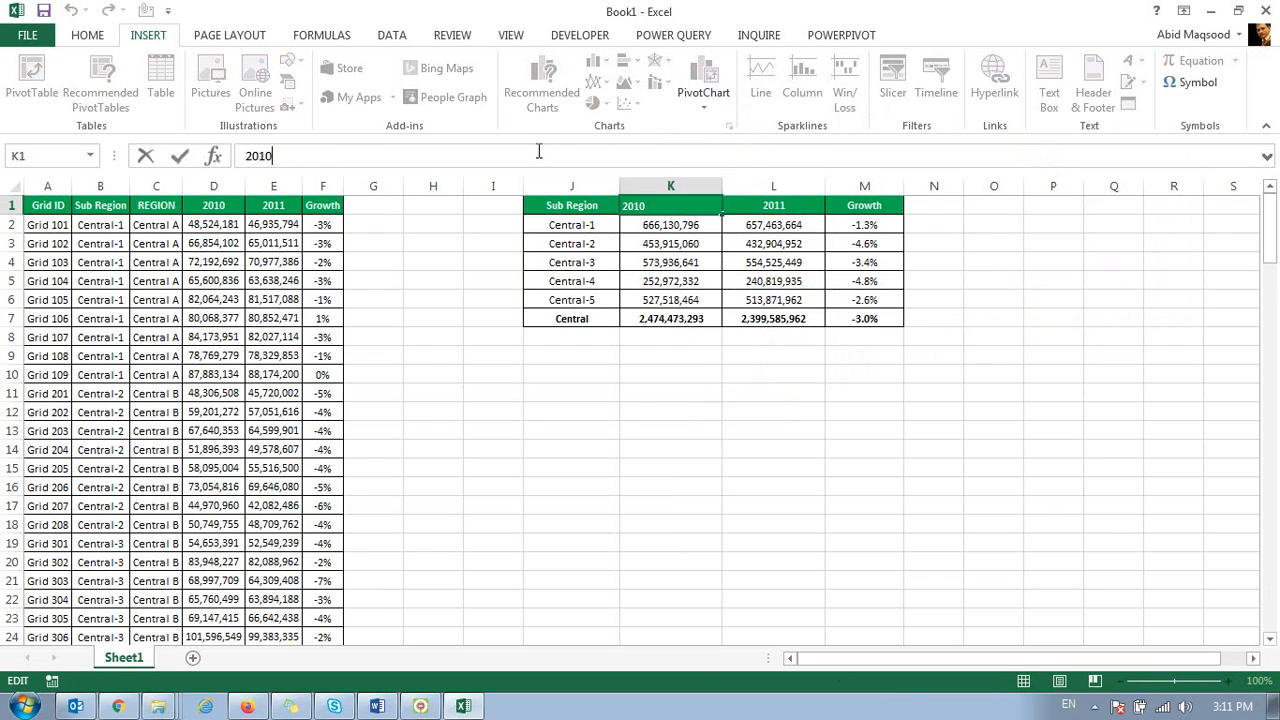
text(reve)
key(BackSpace)
key(BackSpace)
key(BackSpace)
key(BackSpace)
text(Sales)
key(Return)
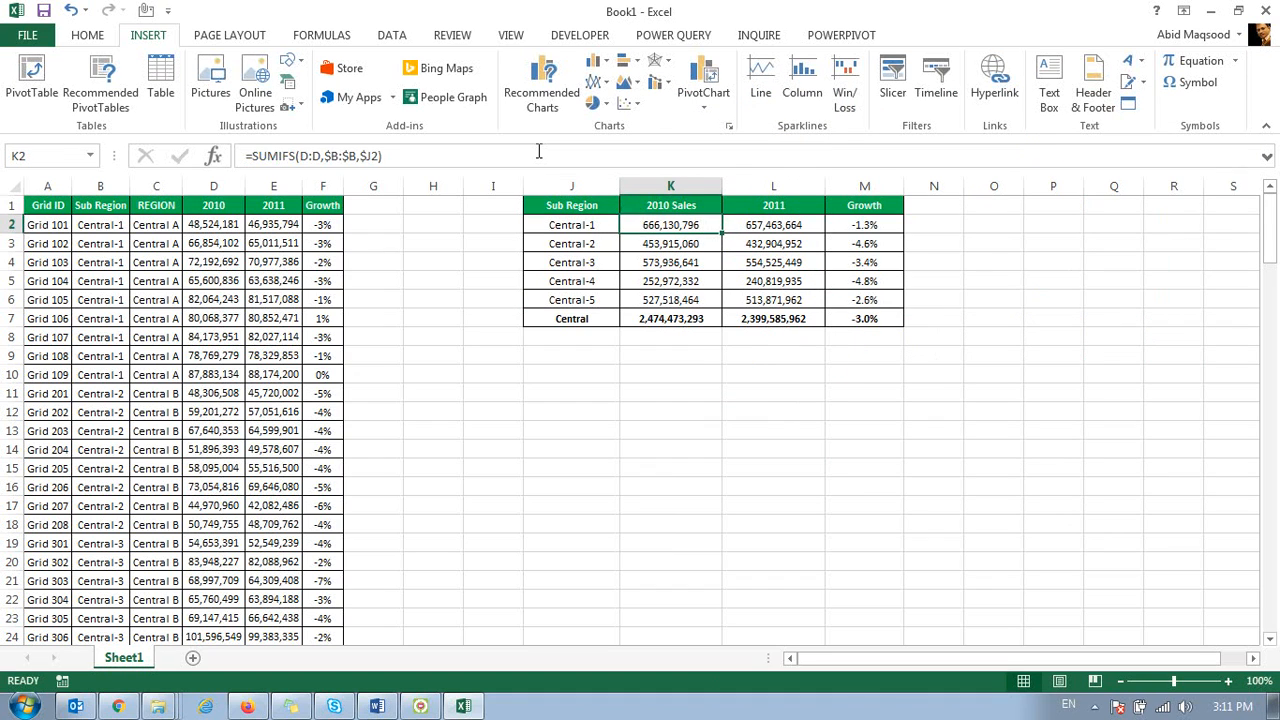
Step: Rename the 2011 header in cell L1 of the summary table as 2011 Sales
key(Up)
key(Right)
click(538, 151)
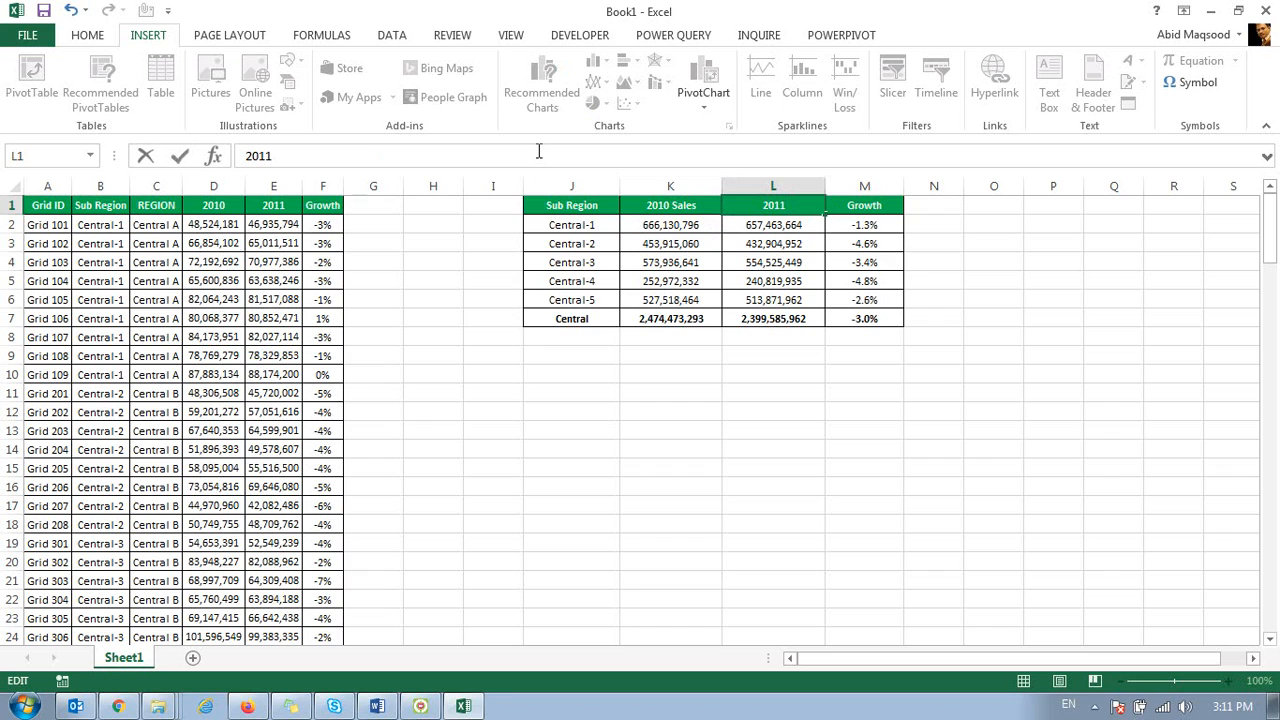
text(Sales)
key(Return)
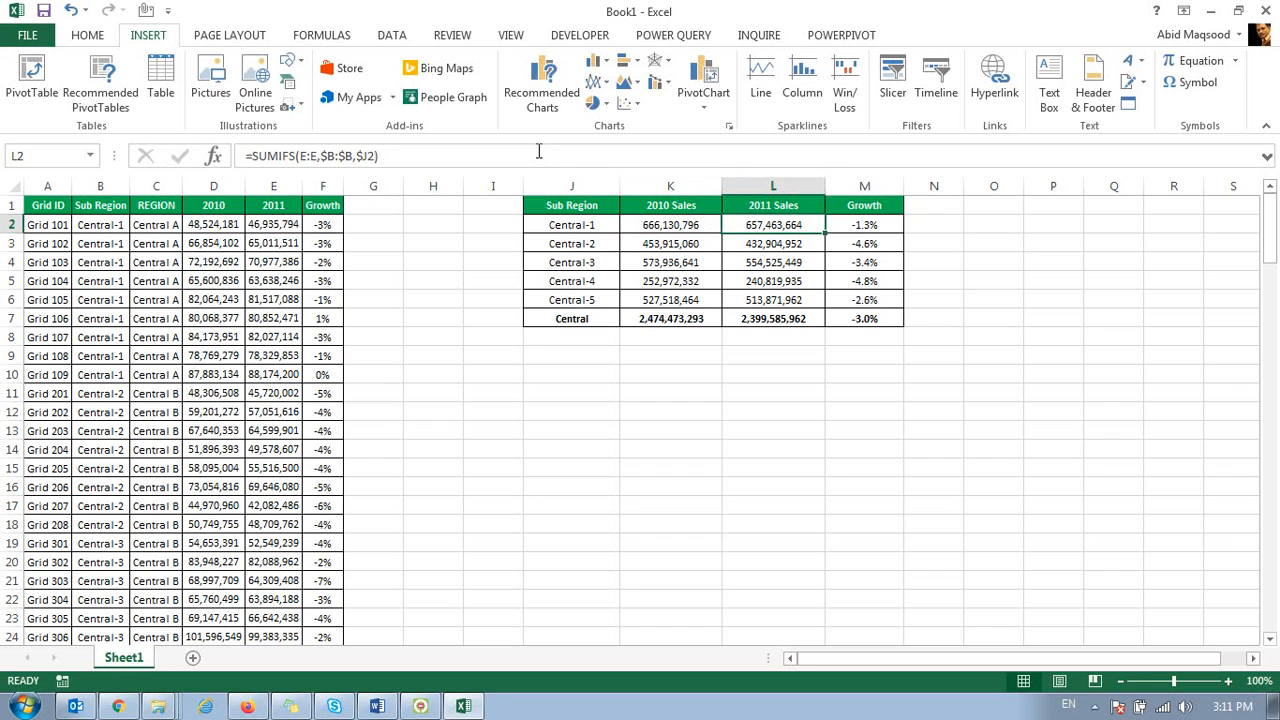
Step: Insert a clustered column chart of 2010 Sales by sub region from J1:K6, and delete it
key(Up)
key(Left)
key(Left)
key(shift+Right)
key(shift+Right)
key(shift+Left)
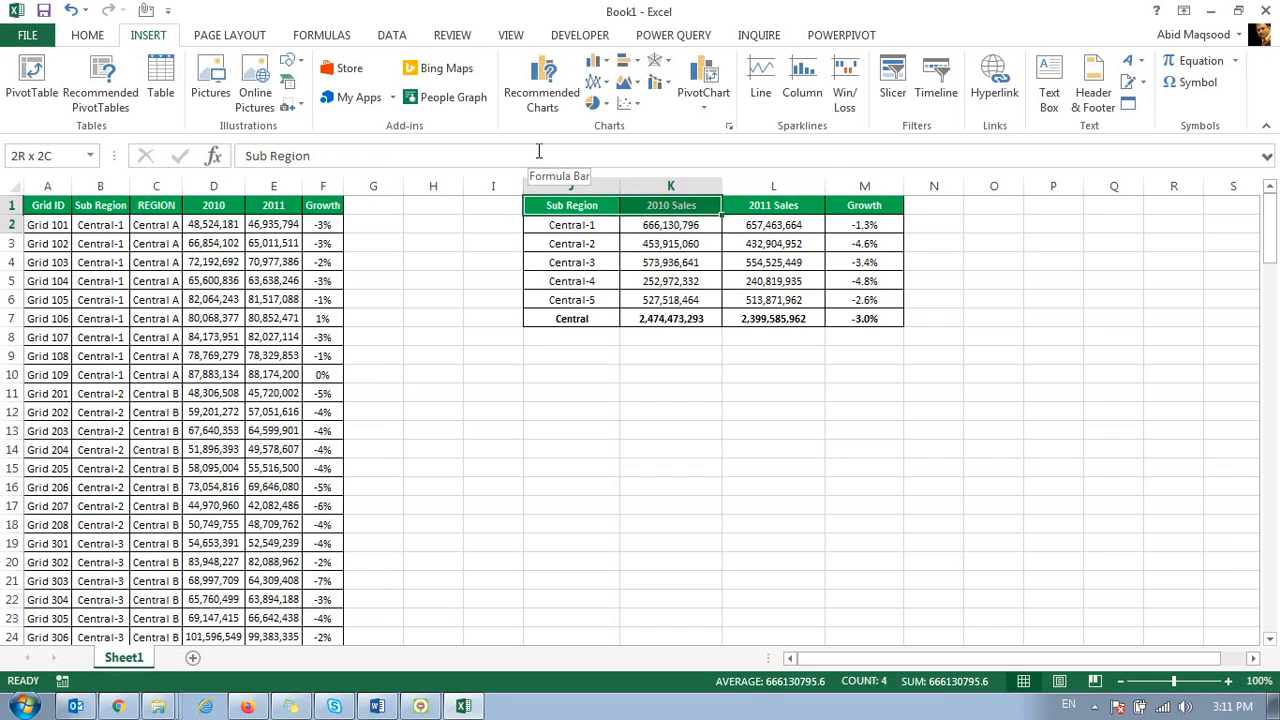
key(shift+Down)
key(shift+Down)
key(shift+Down)
key(shift+Down)
key(shift+Down)
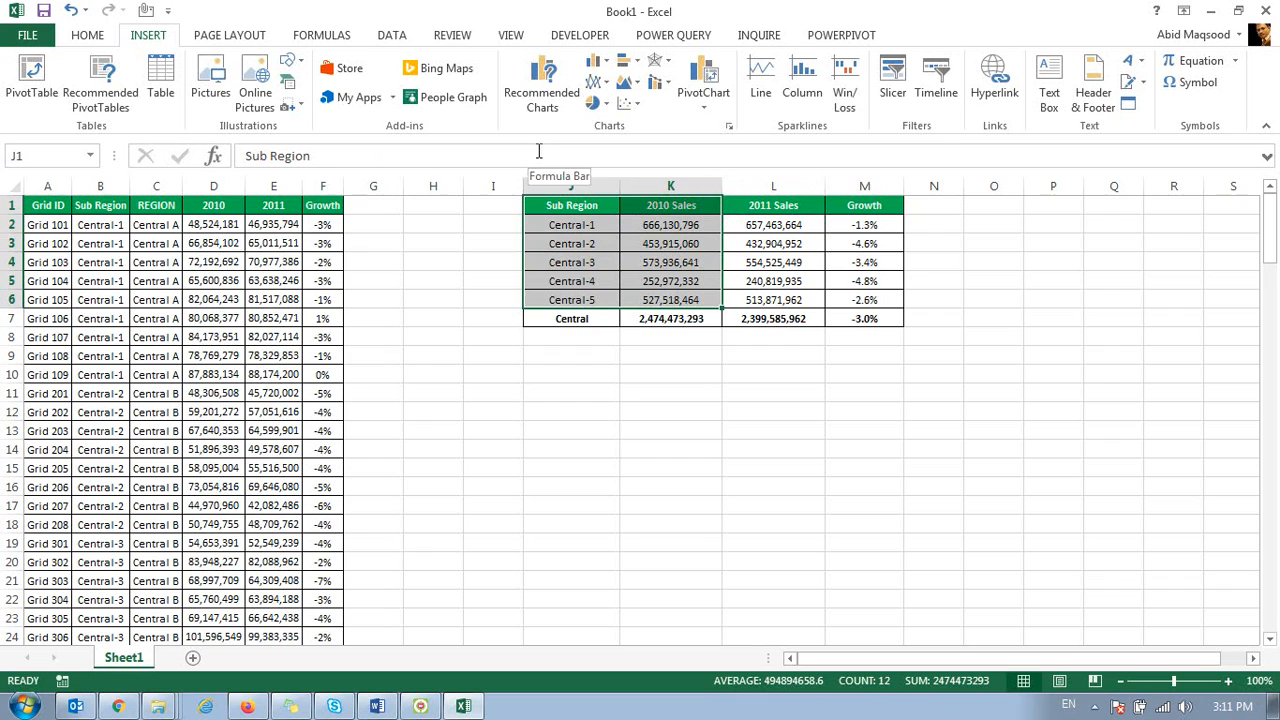
click(597, 62)
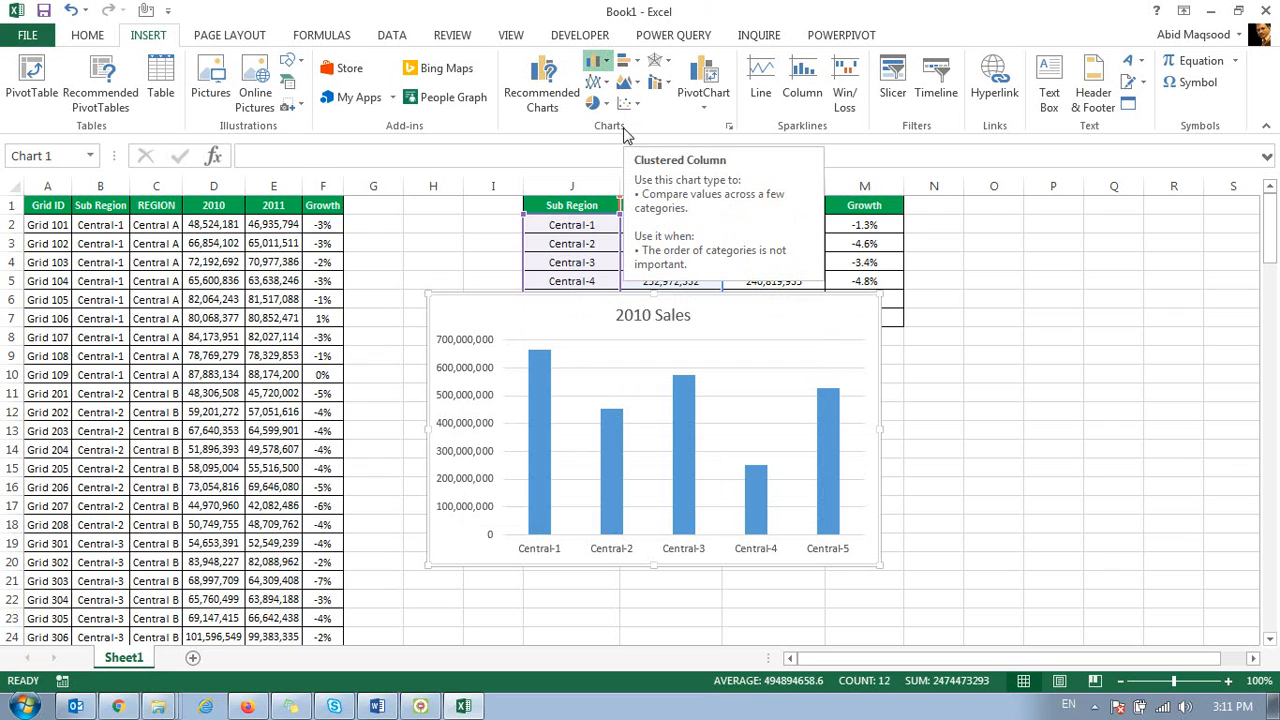
key(Delete)
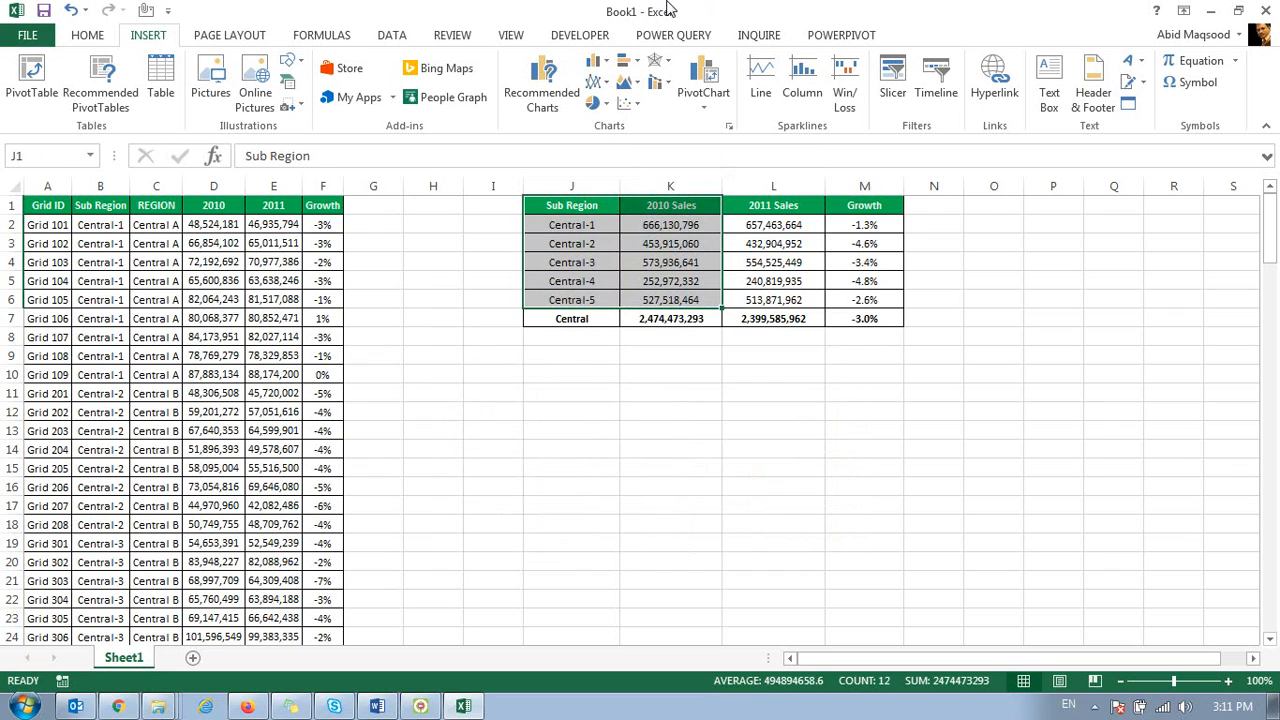
click(594, 368)
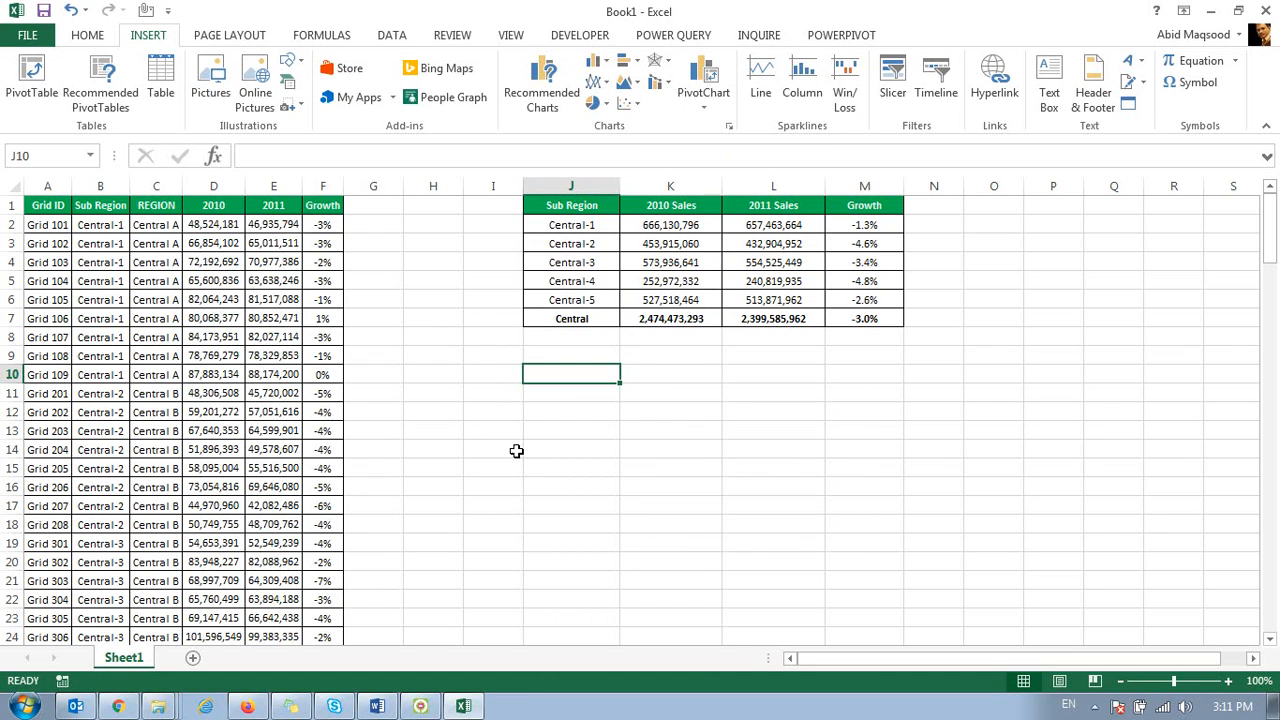
Step: Mock up side-by-side chart columns by filling cells J15:J19 yellow, K17:K19 blue and L16:L19 orange
click(589, 541)
drag(589, 541, 587, 468)
click(96, 38)
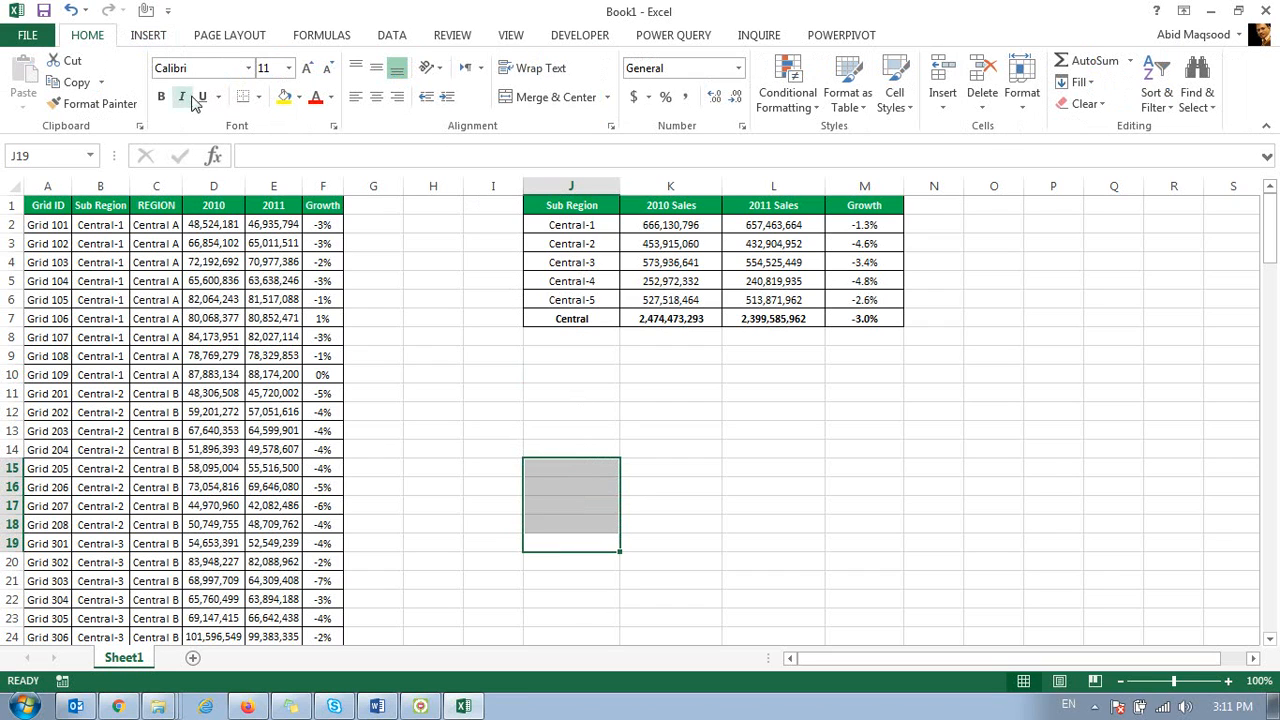
click(284, 96)
drag(657, 547, 648, 508)
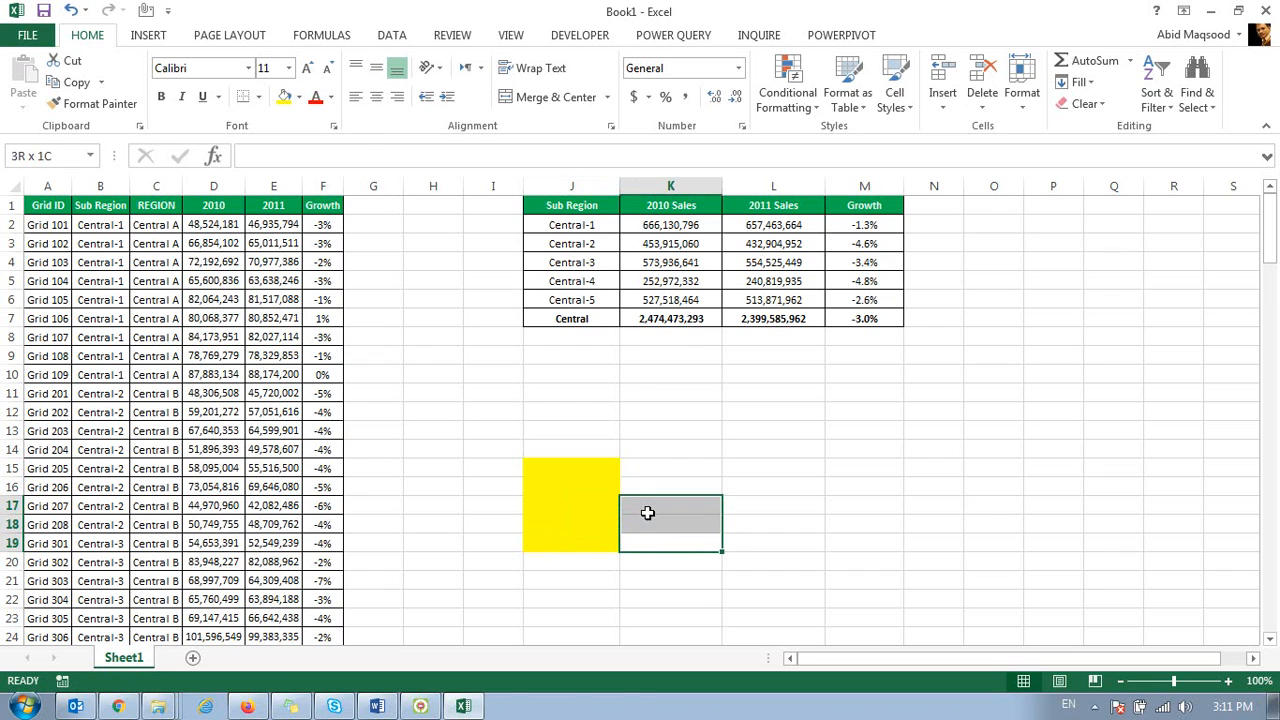
click(347, 142)
click(757, 539)
drag(757, 539, 740, 487)
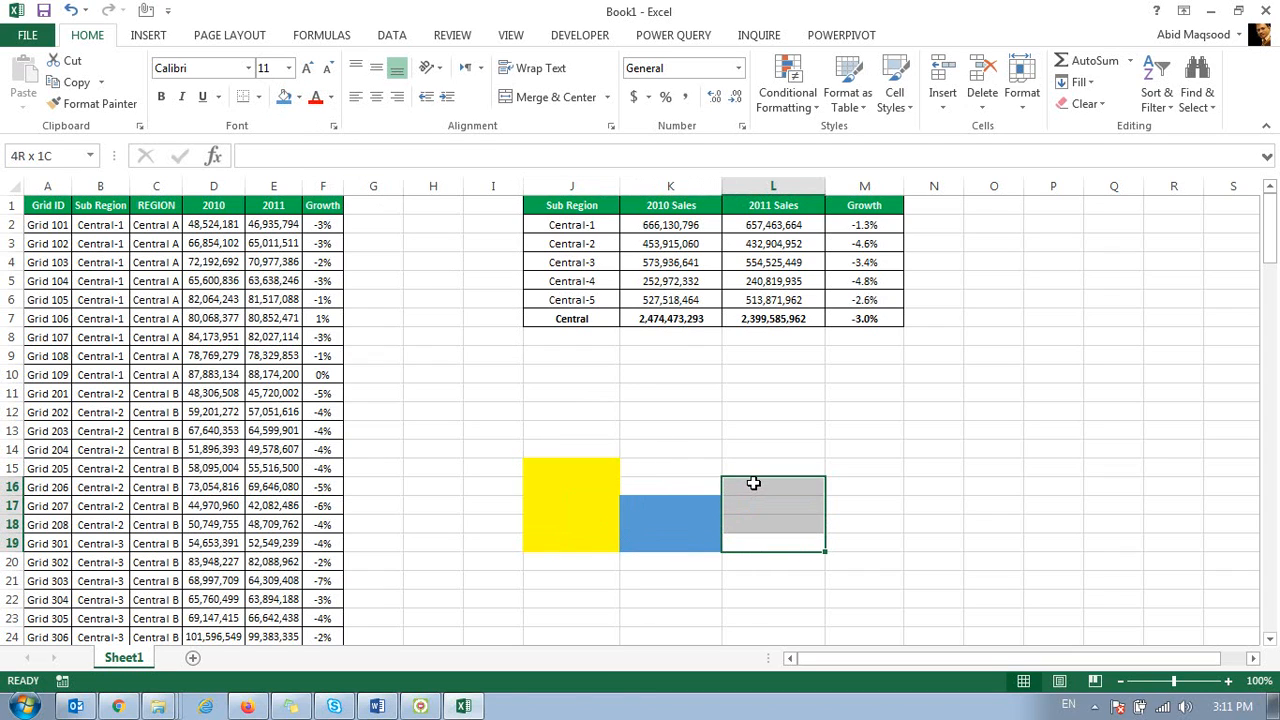
click(300, 99)
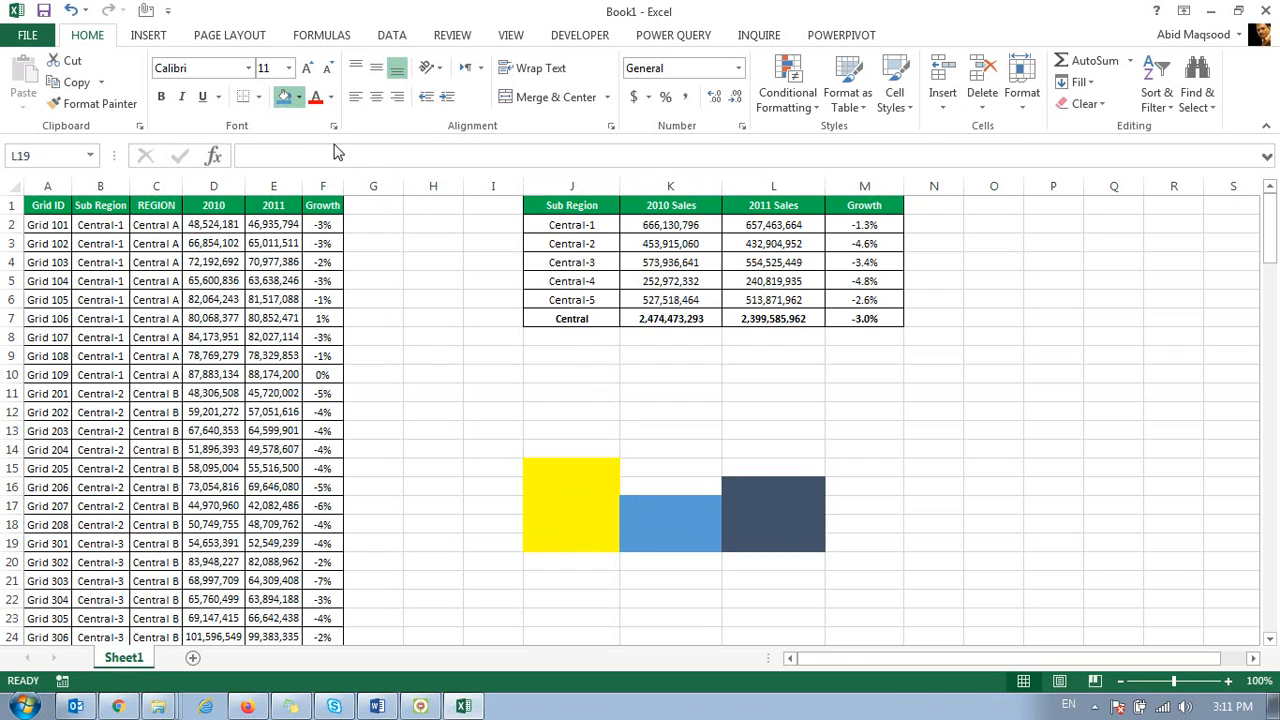
click(364, 150)
click(737, 431)
drag(491, 431, 846, 583)
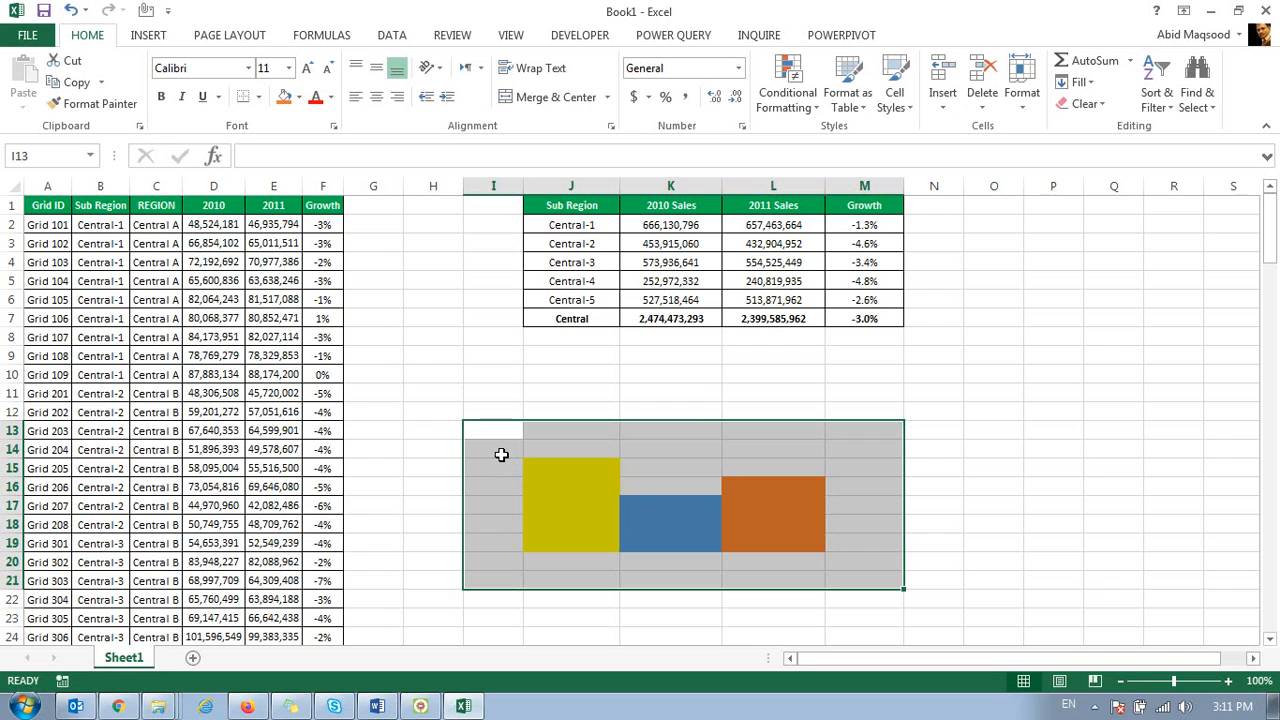
drag(501, 455, 851, 571)
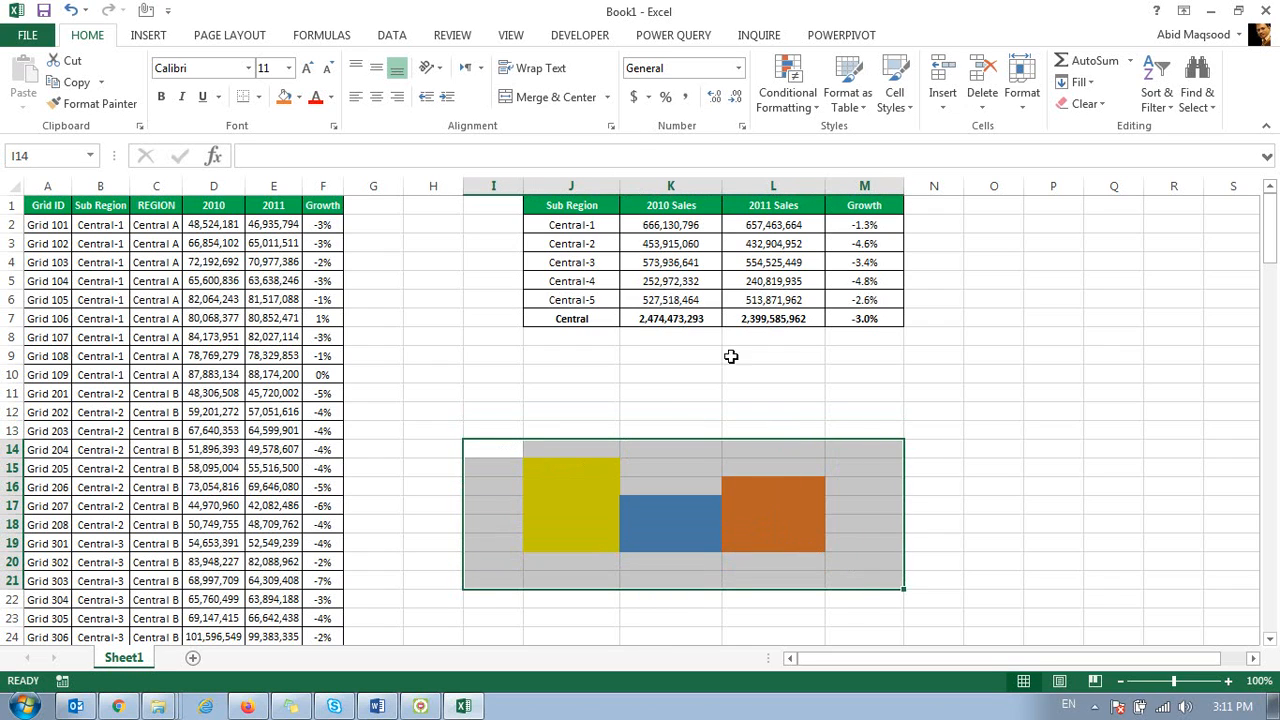
Step: Mock up a stacked chart column by filling cells N18:N19 orange, N16:N17 yellow and N15 blue
click(938, 536)
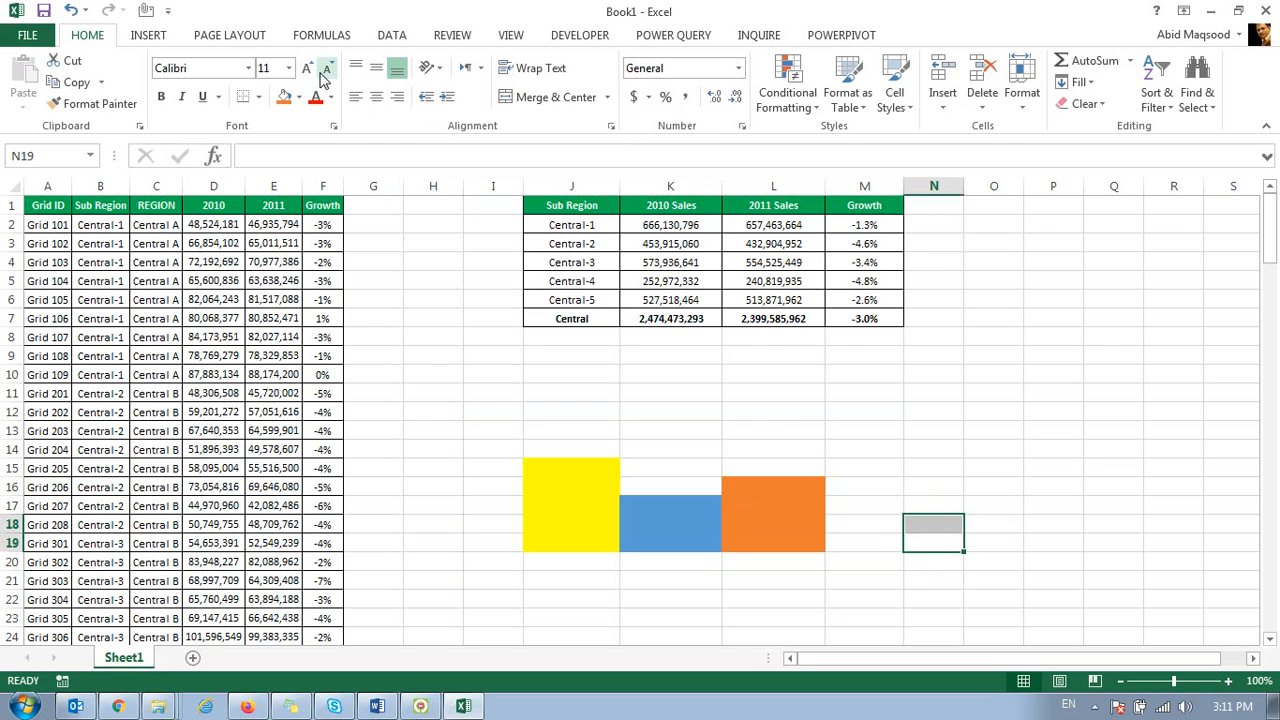
click(285, 96)
click(923, 484)
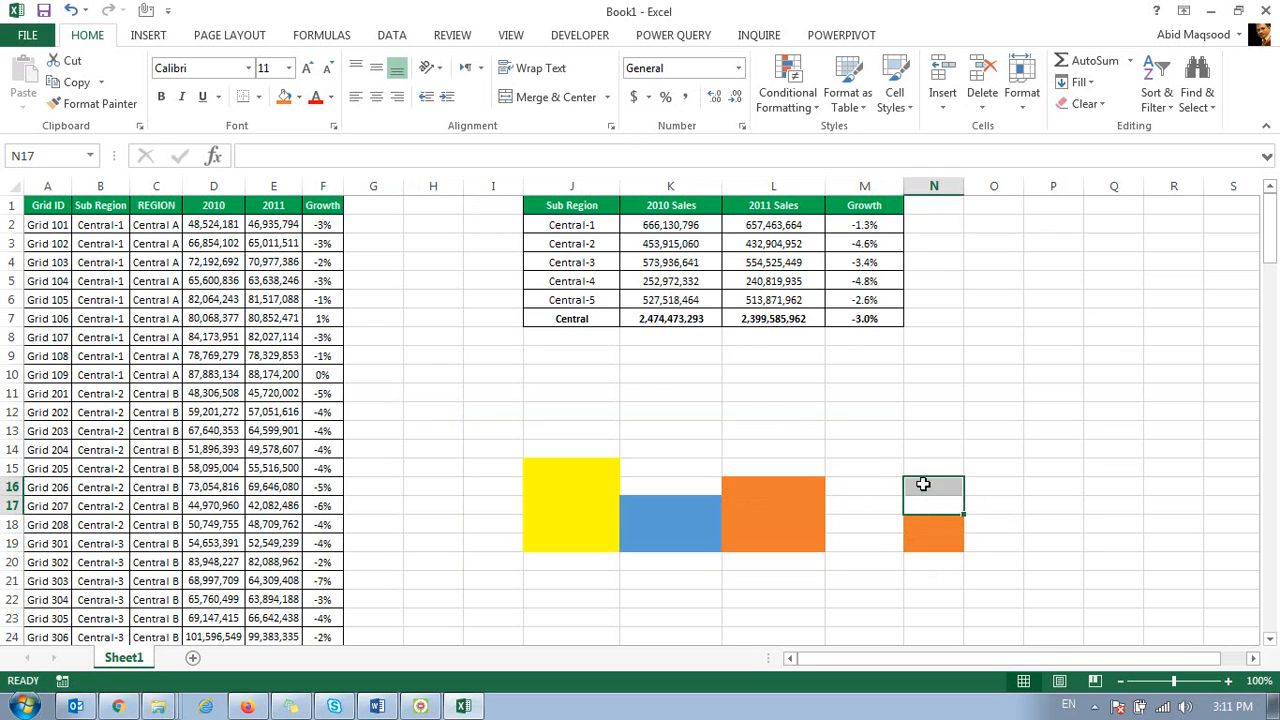
click(285, 96)
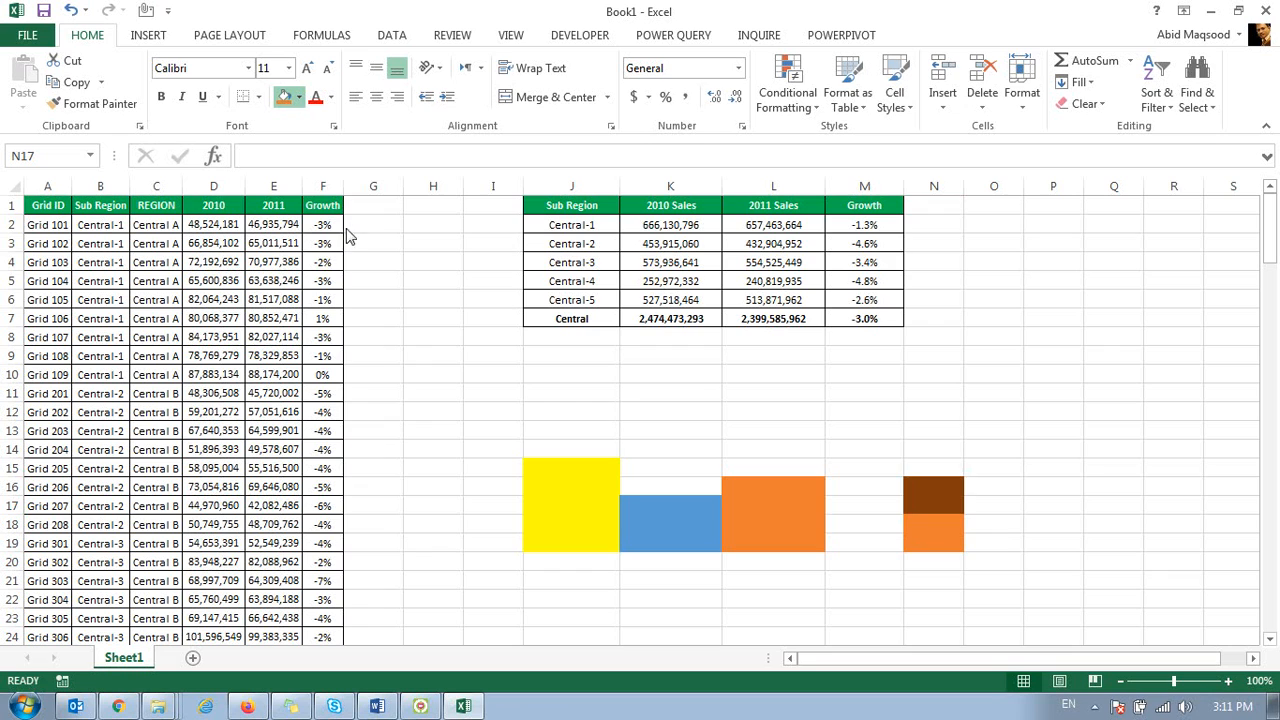
click(925, 457)
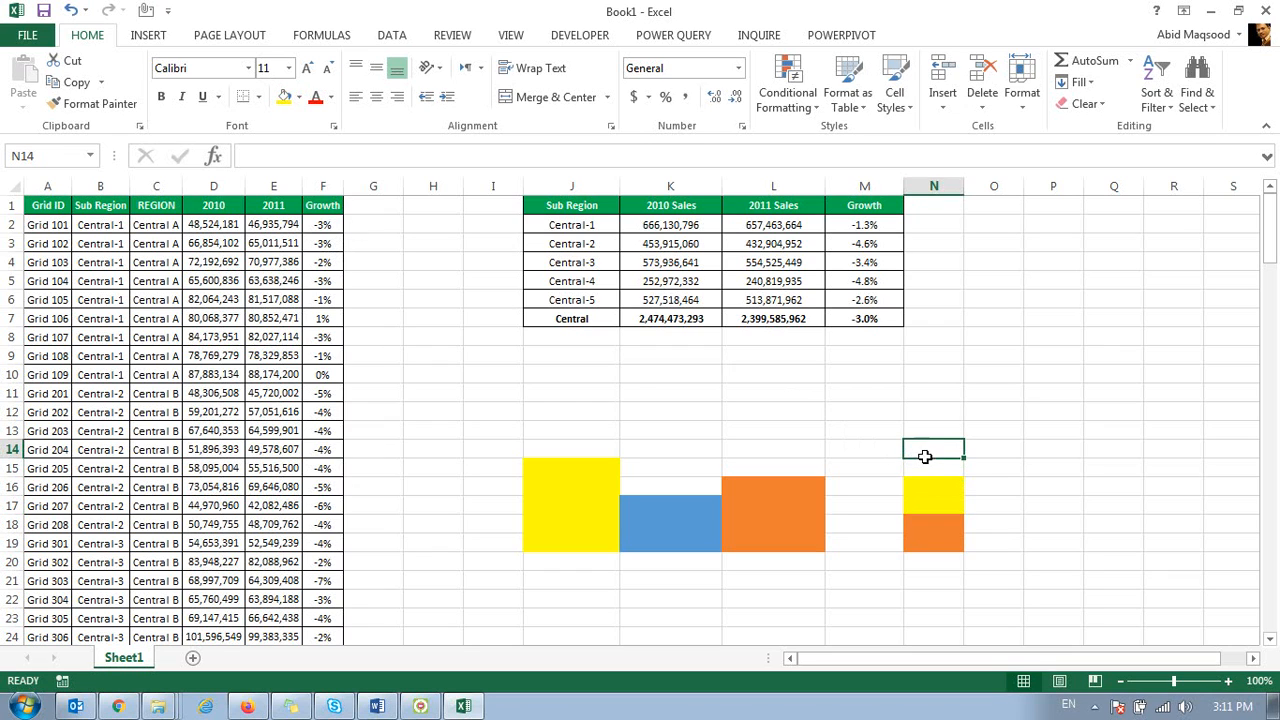
click(933, 466)
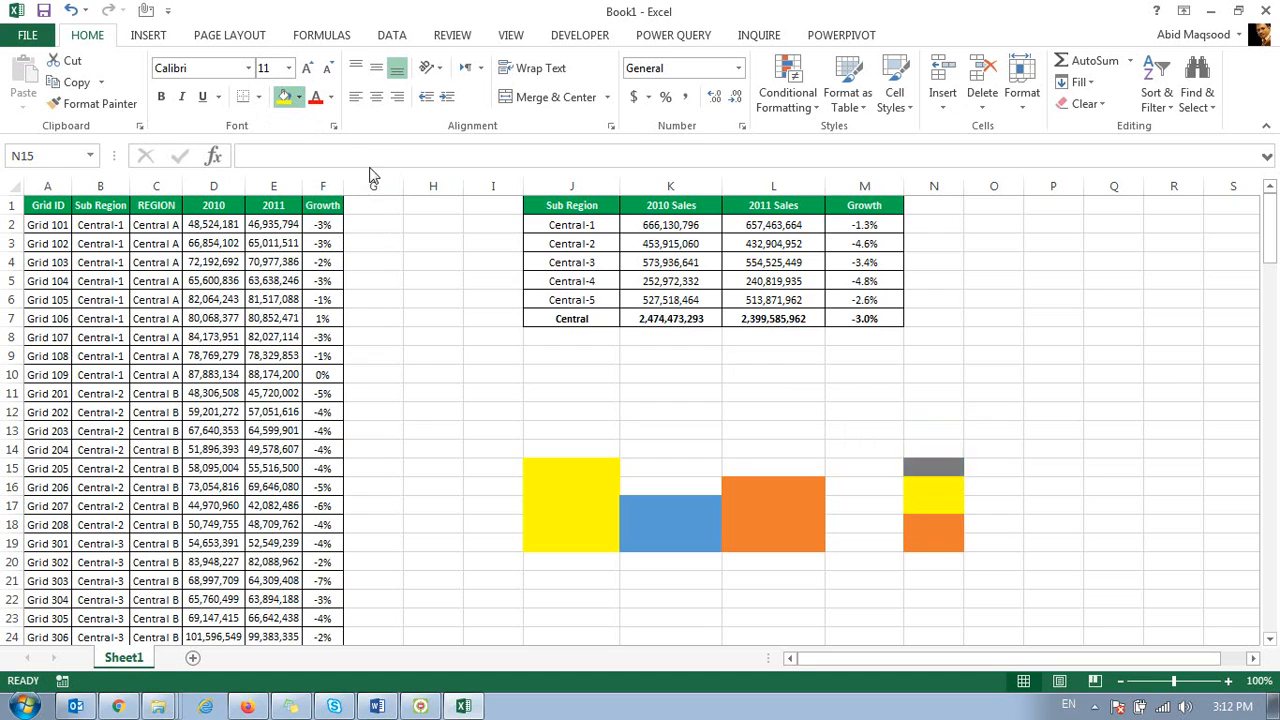
click(348, 143)
click(751, 395)
drag(500, 376, 1159, 634)
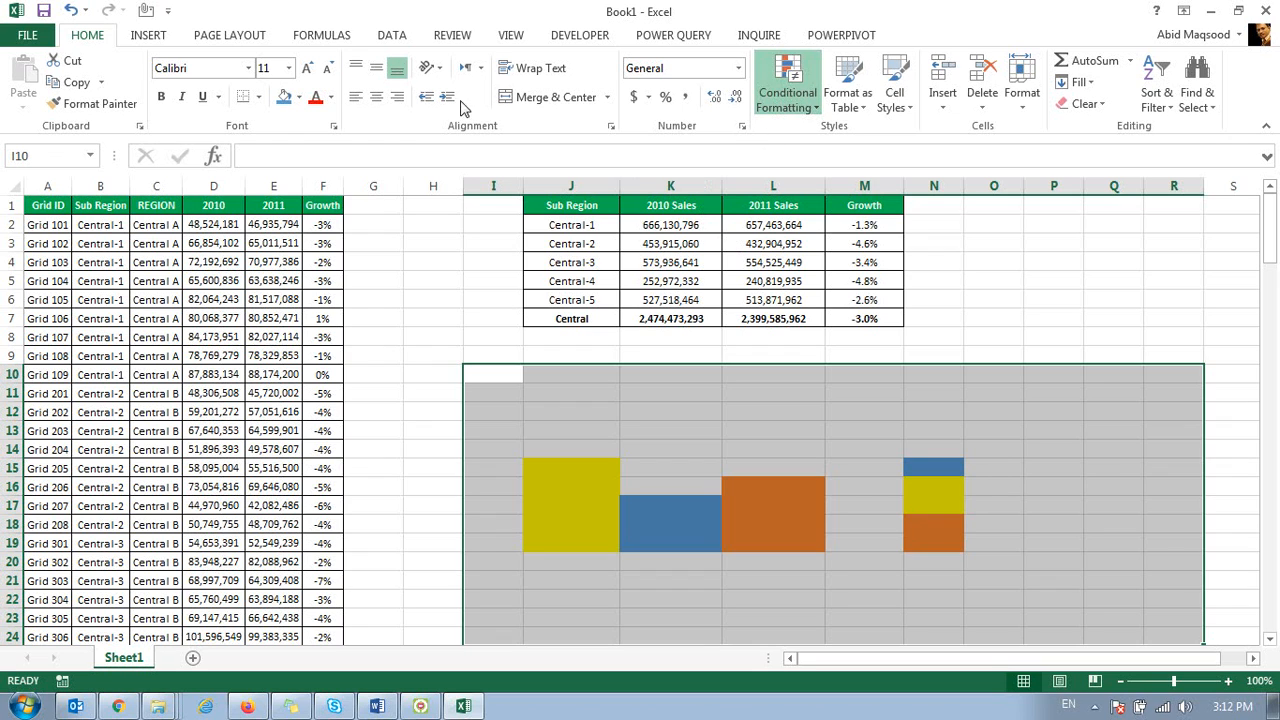
click(146, 36)
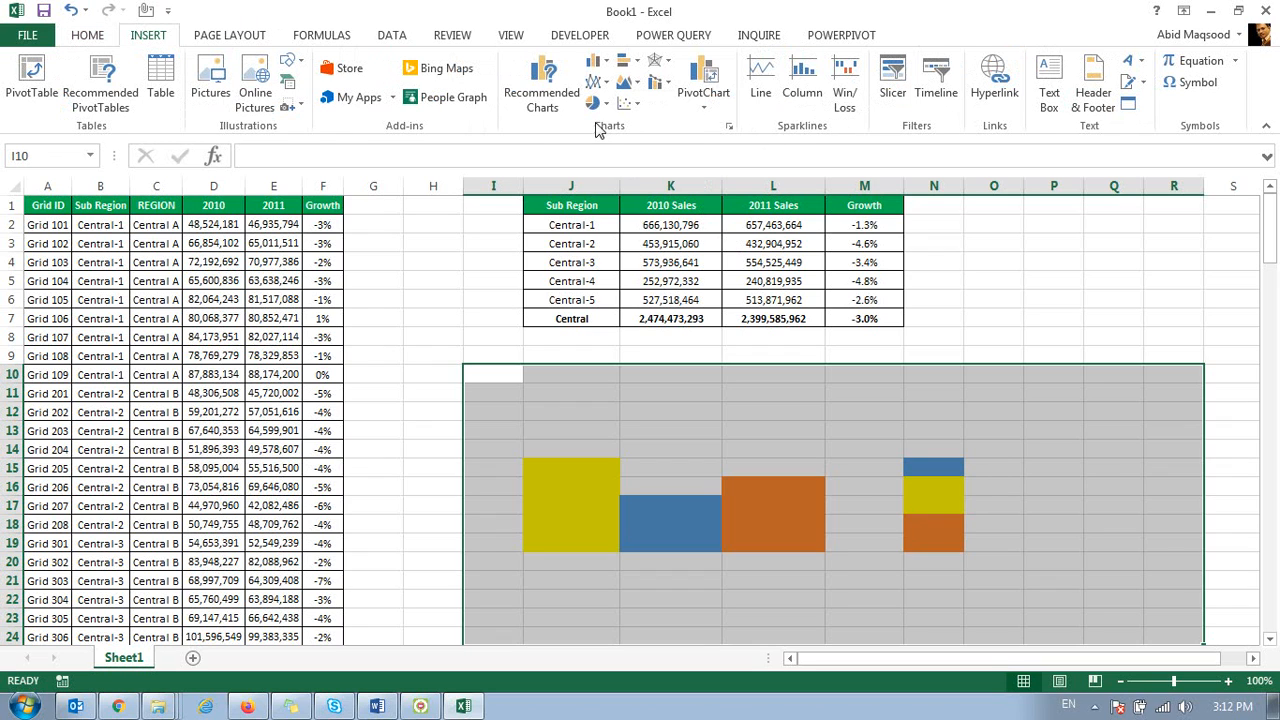
drag(507, 435, 830, 573)
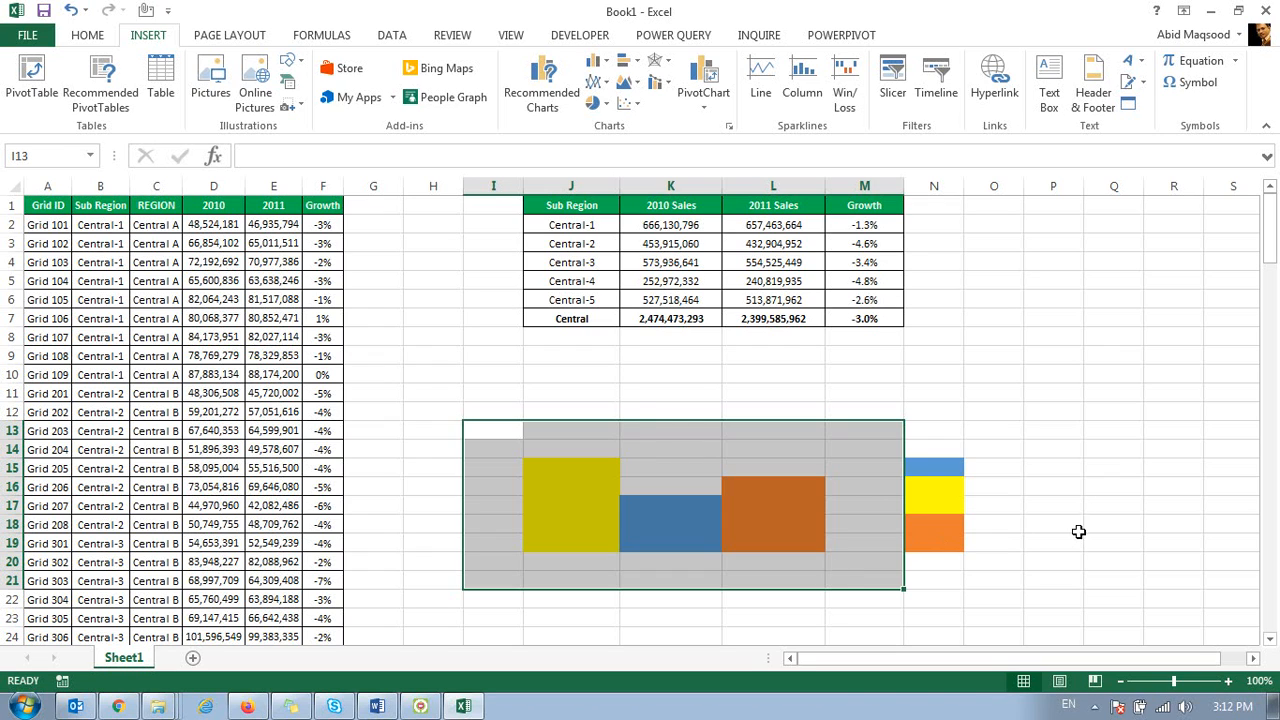
drag(1000, 442, 889, 559)
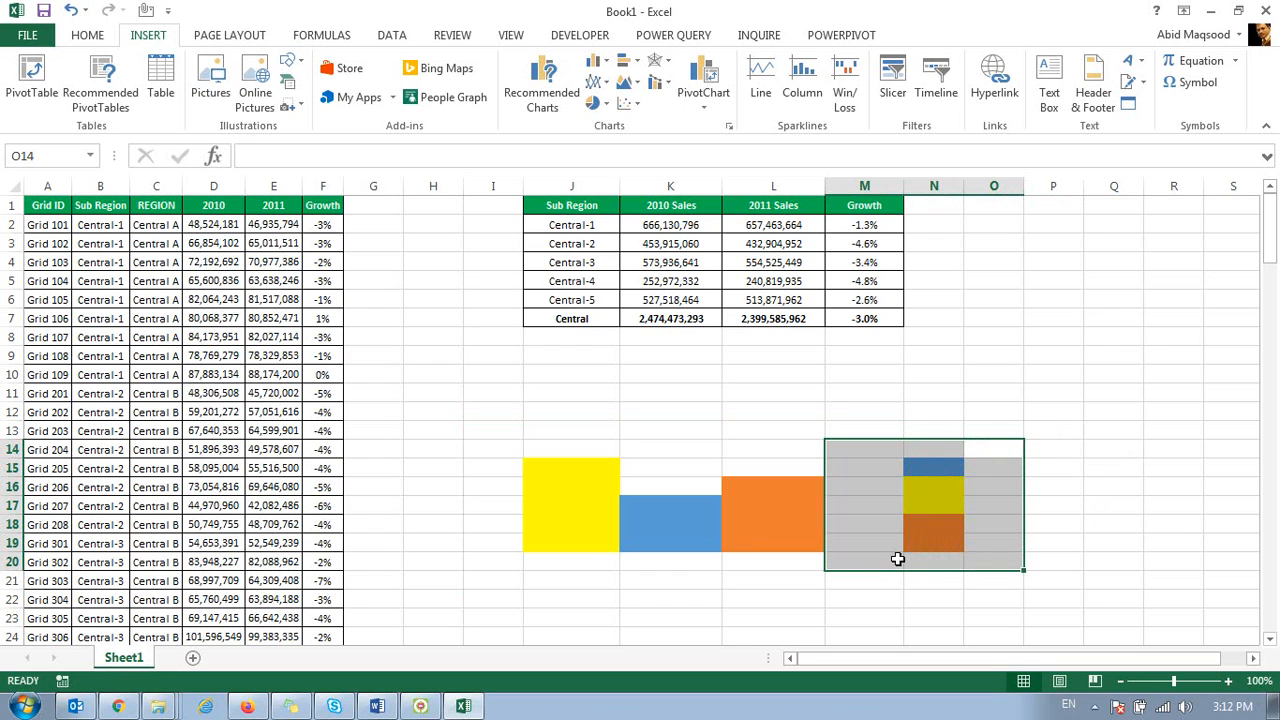
Step: Insert a clustered column chart of 2010 Sales by sub region from cells J1:K6
drag(930, 468, 932, 546)
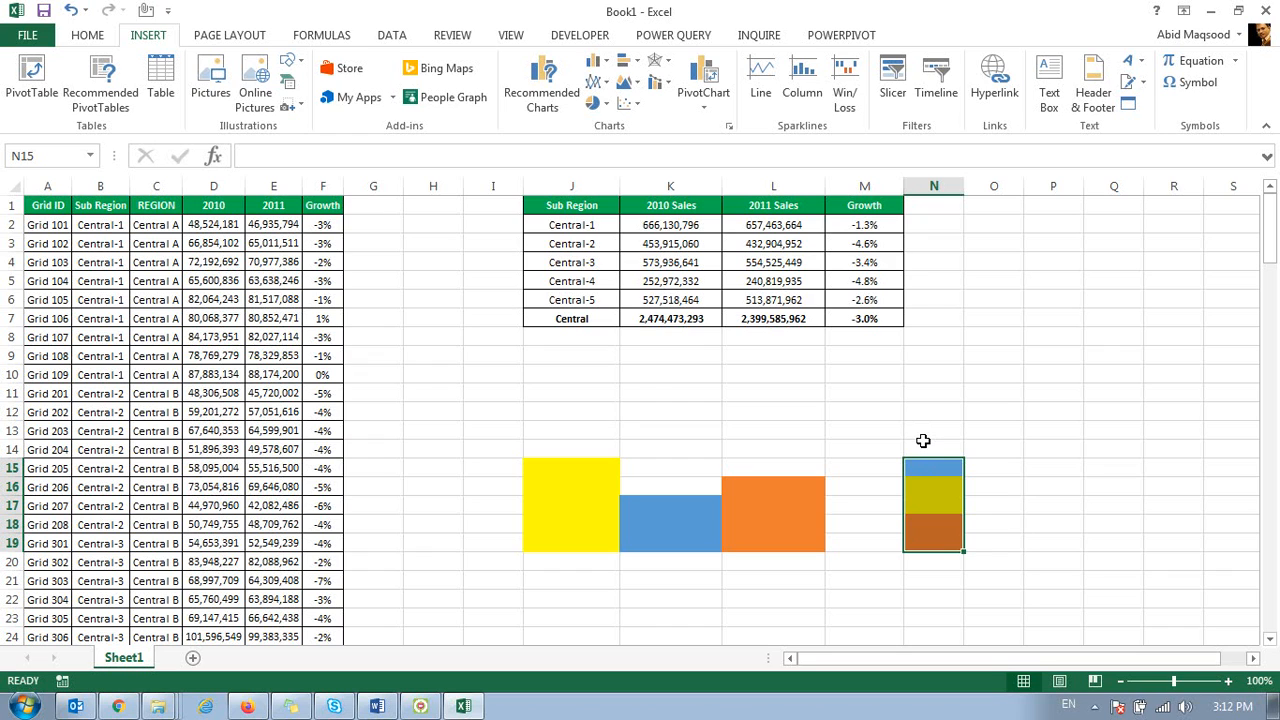
drag(563, 205, 660, 292)
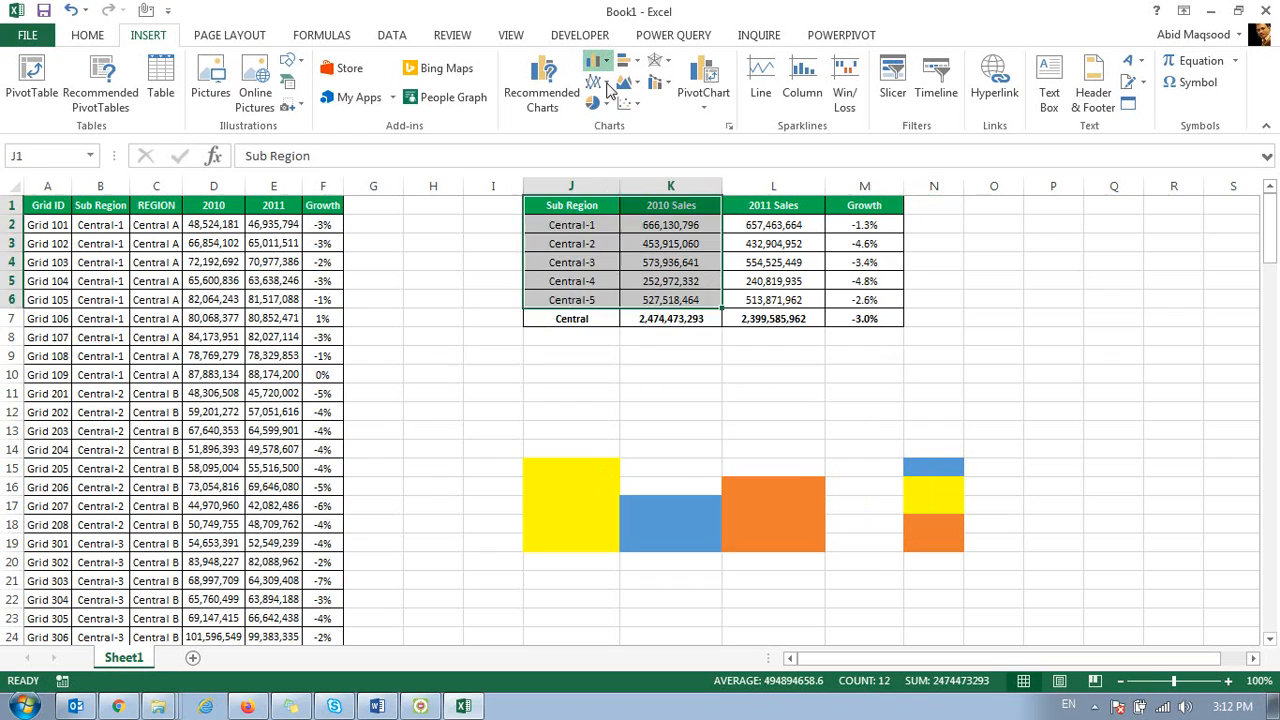
click(611, 115)
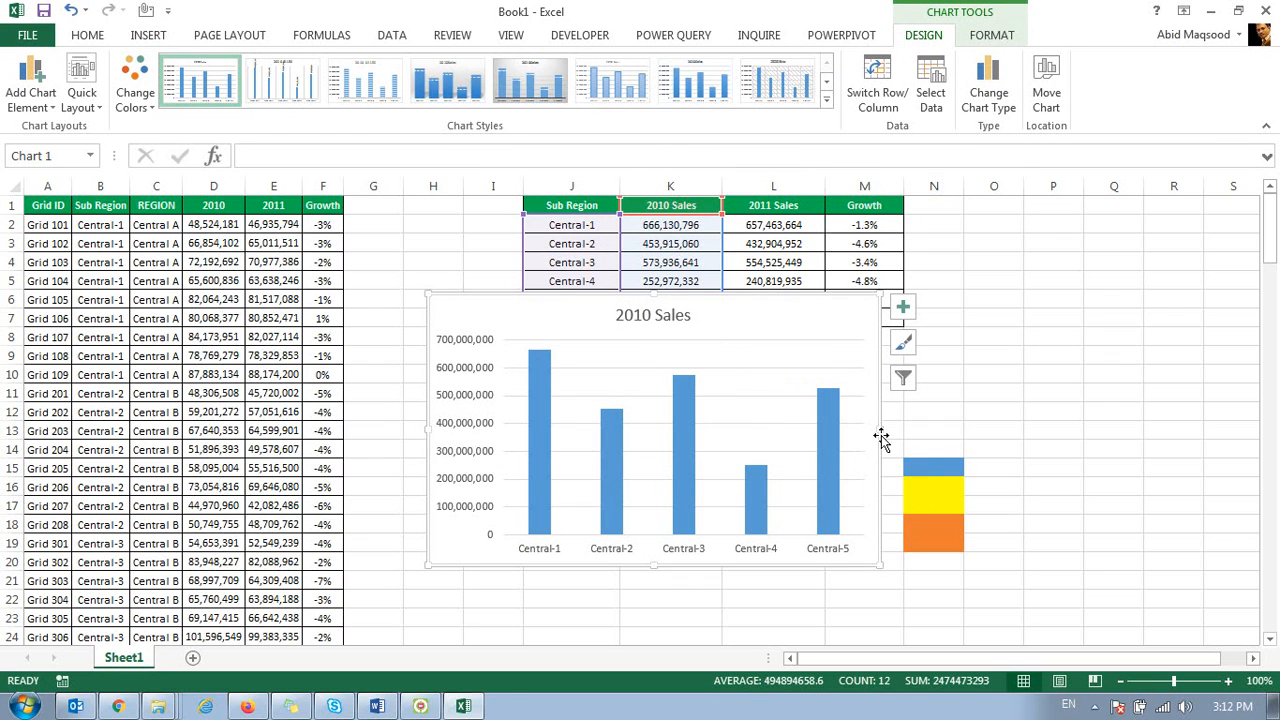
Step: Widen the 2010 Sales chart and delete its horizontal gridlines, placing it over the summary table
drag(574, 299, 1024, 295)
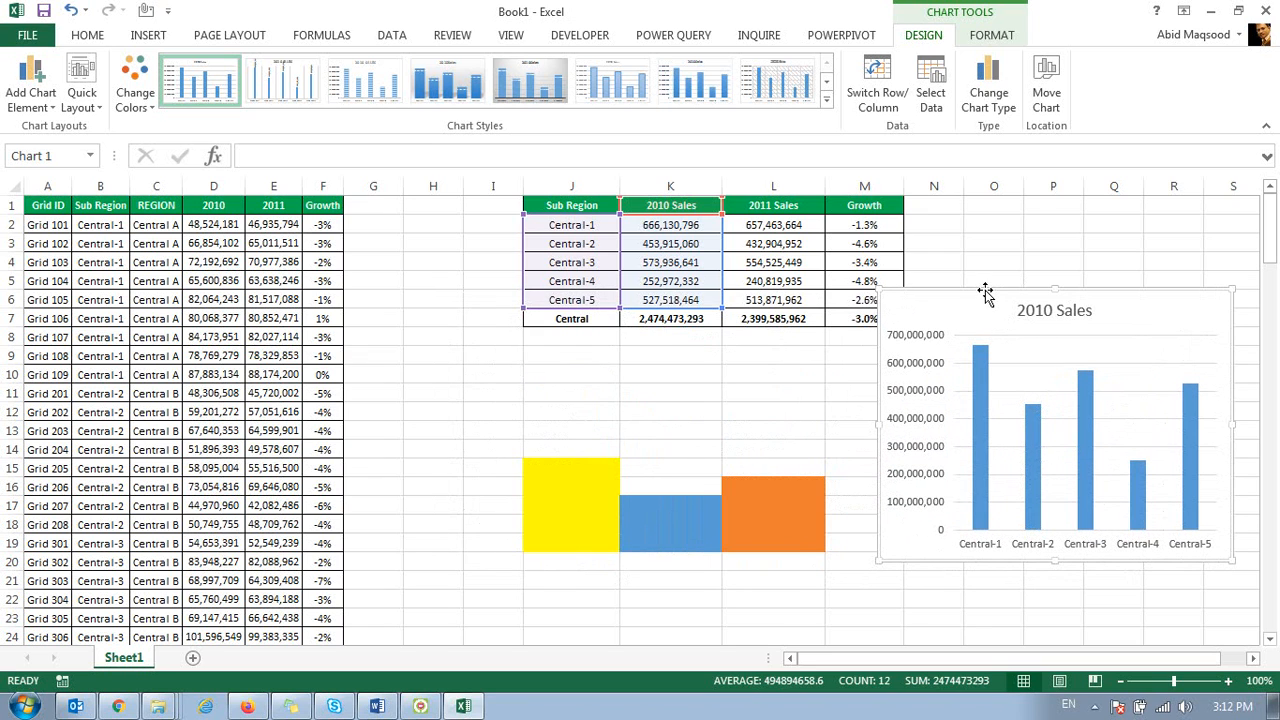
drag(985, 293, 707, 247)
drag(912, 360, 1137, 360)
click(968, 328)
key(Delete)
mouse_move(805, 232)
mouse_down()
mouse_move(700, 203)
mouse_move(714, 203)
mouse_up()
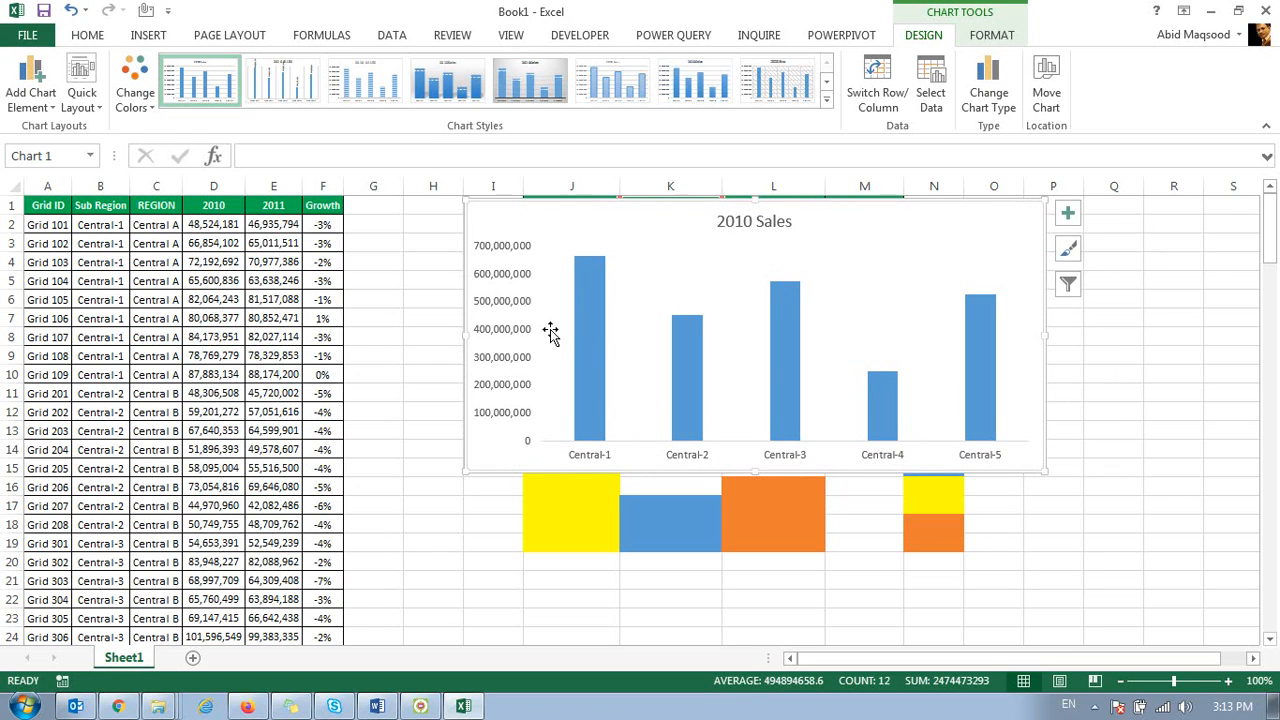
Step: Set the display units of the 2010 Sales chart's vertical axis to Millions
right_click(498, 276)
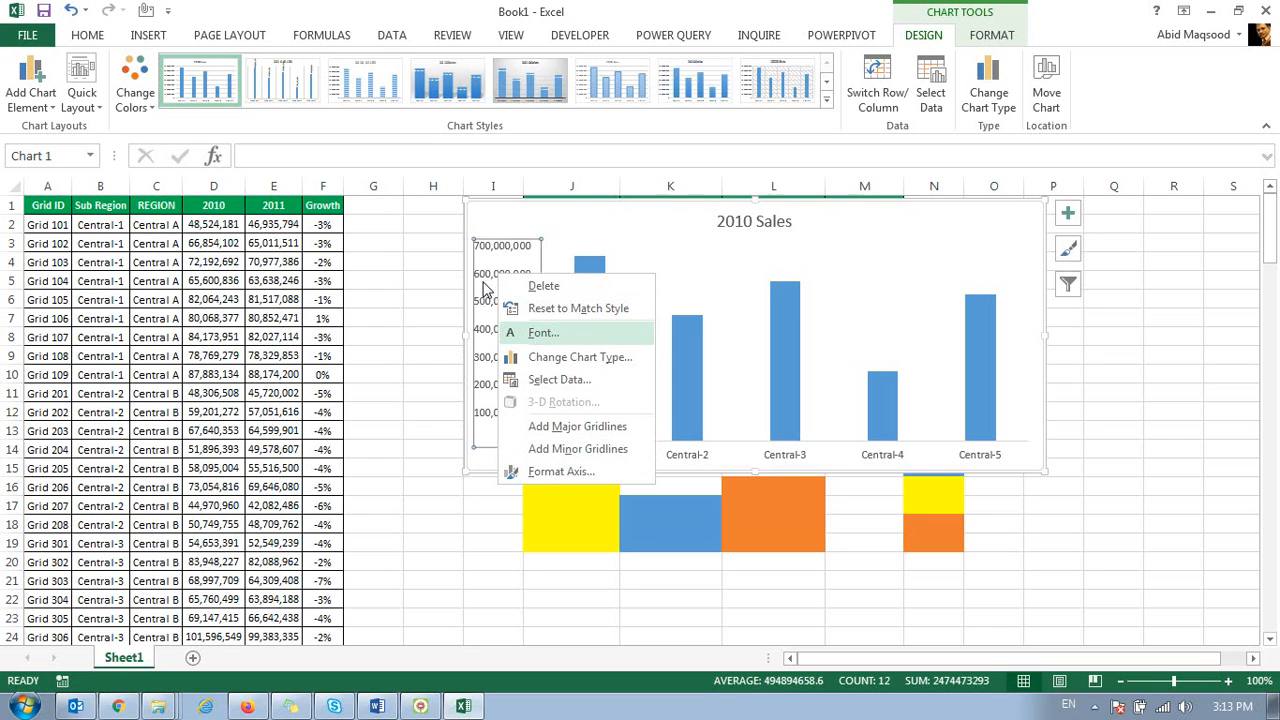
click(555, 470)
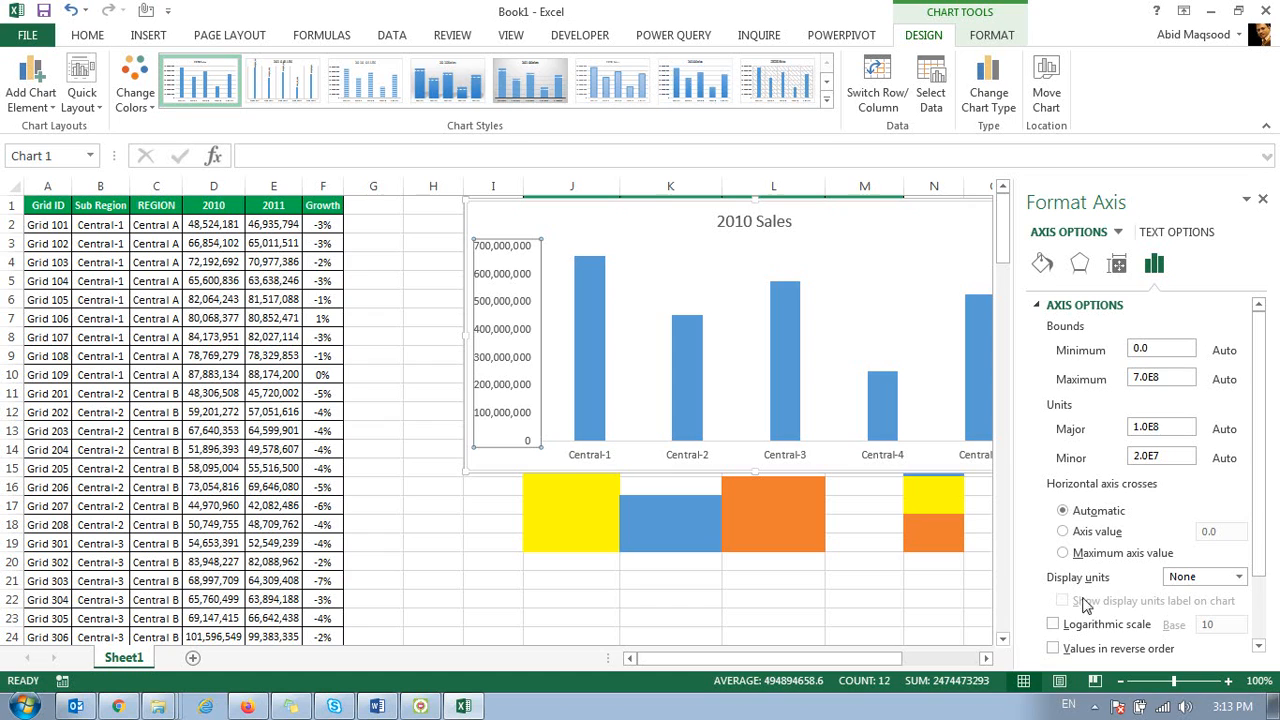
click(1240, 577)
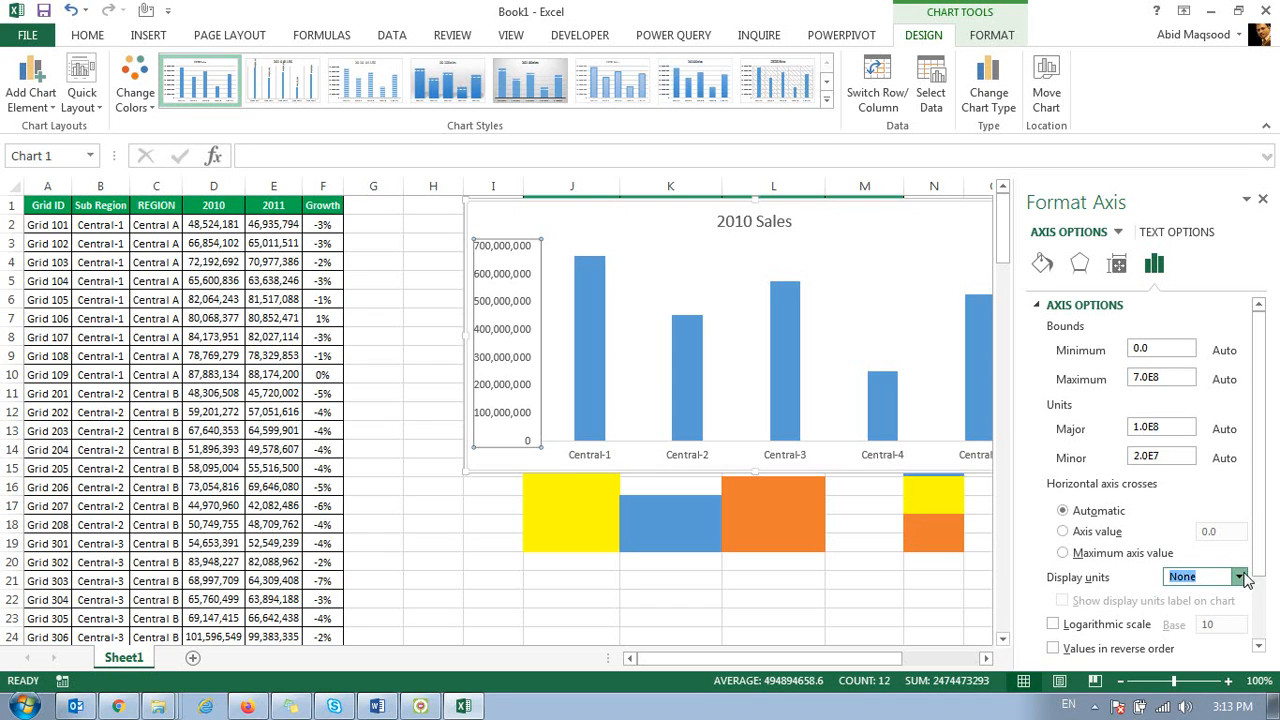
click(1213, 492)
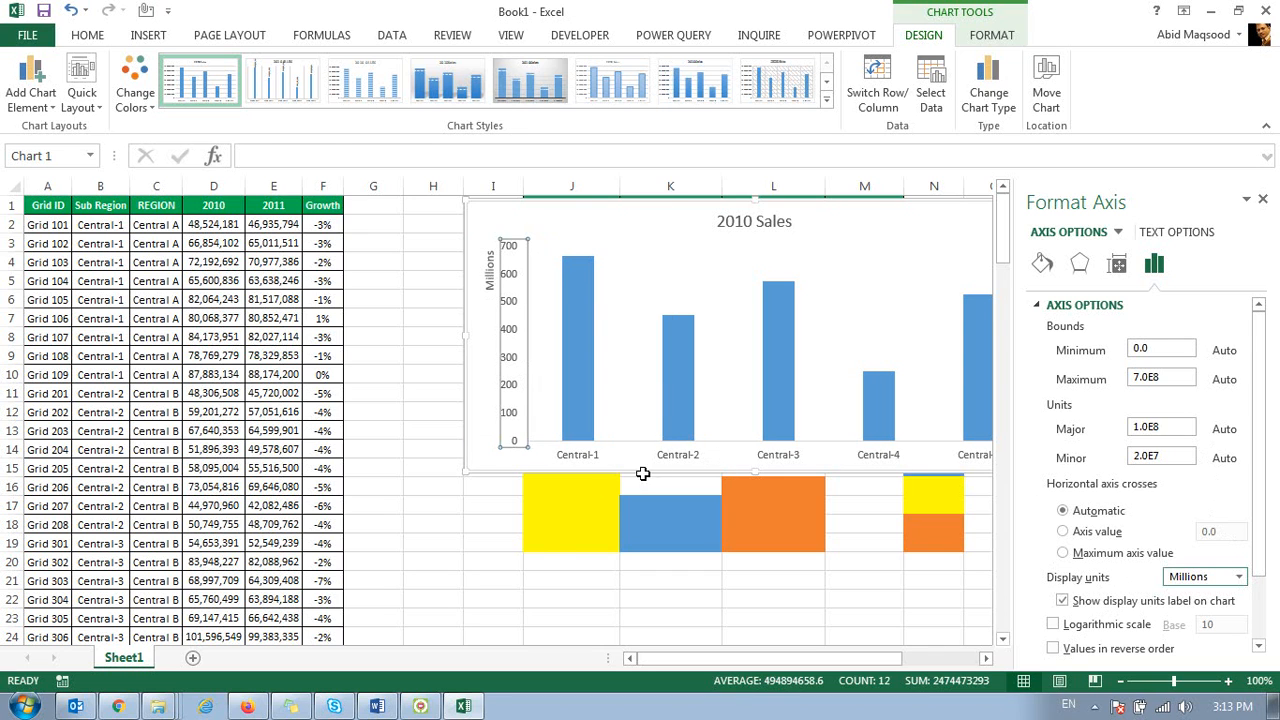
click(541, 546)
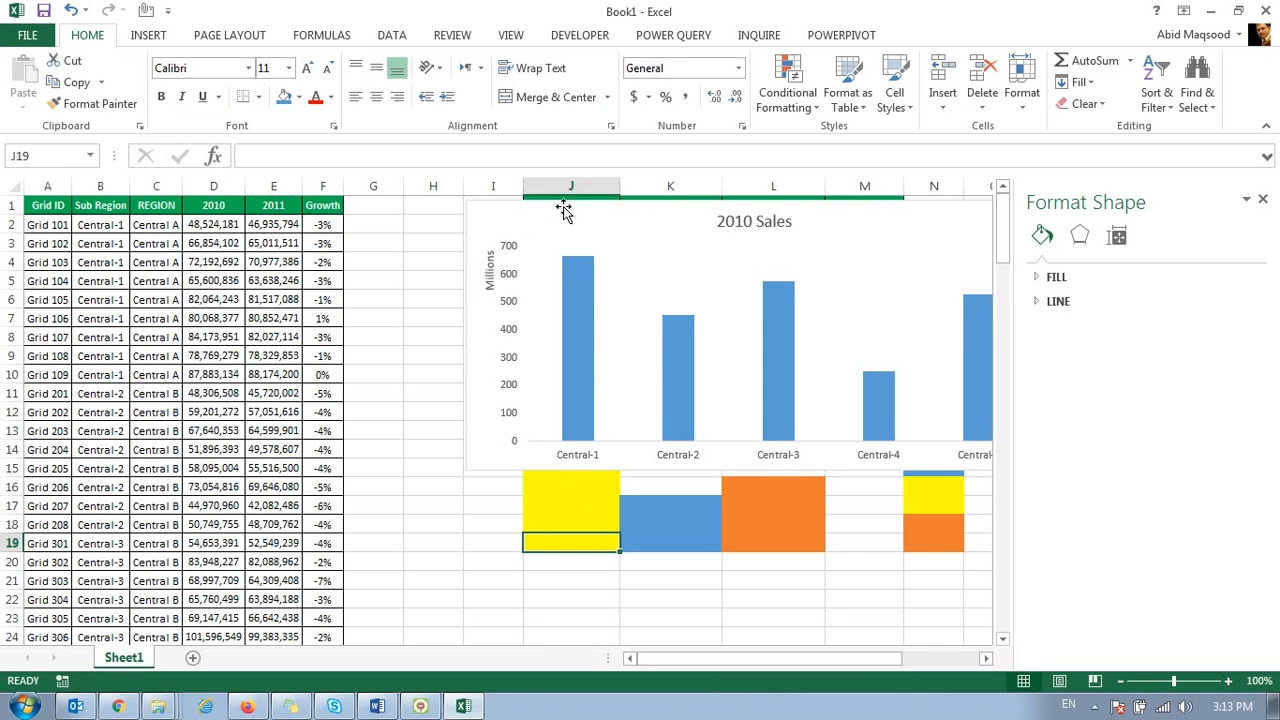
Step: Add data labels to the 2010 Sales columns and move the chart below the Central-5 row of the summary table
click(565, 375)
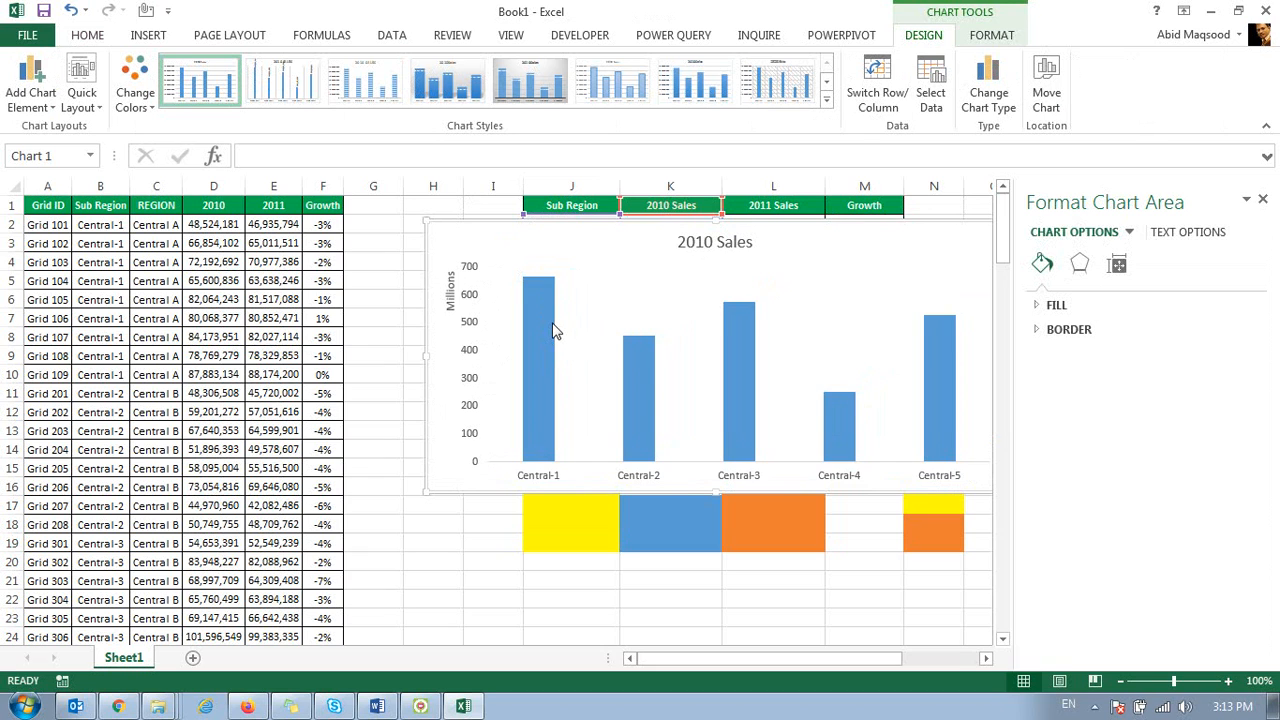
right_click(549, 328)
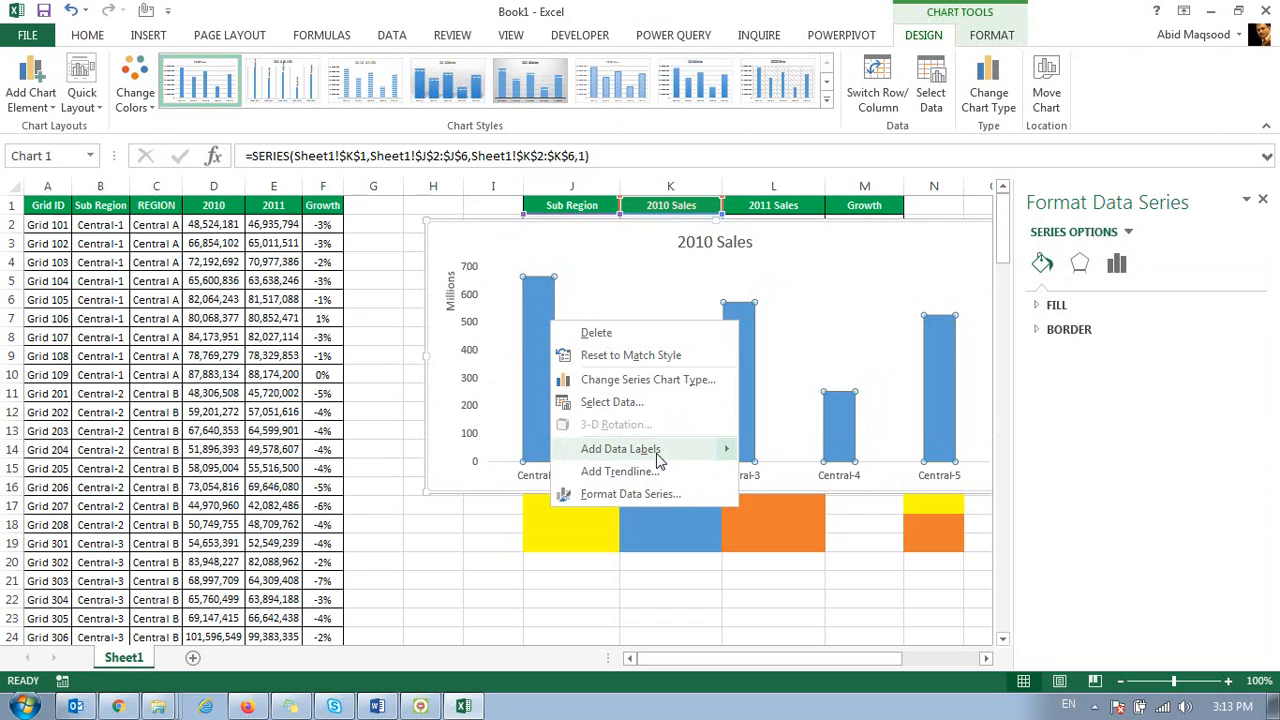
click(792, 456)
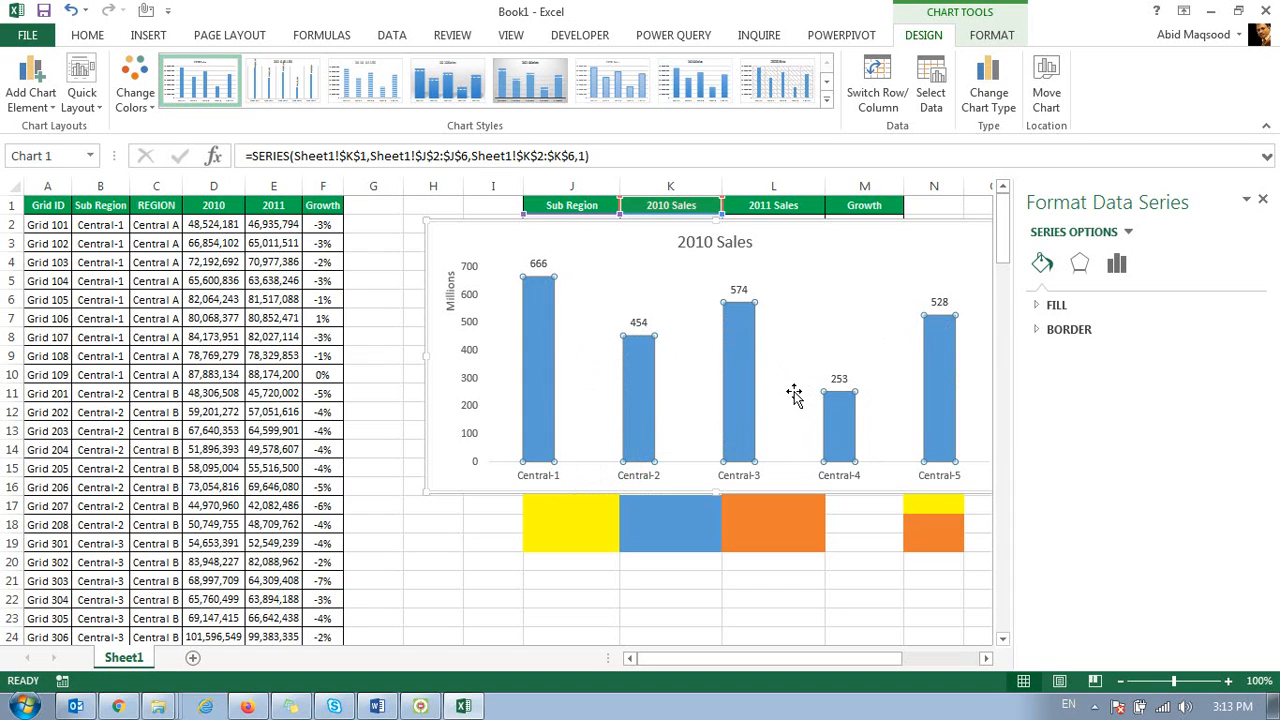
click(454, 497)
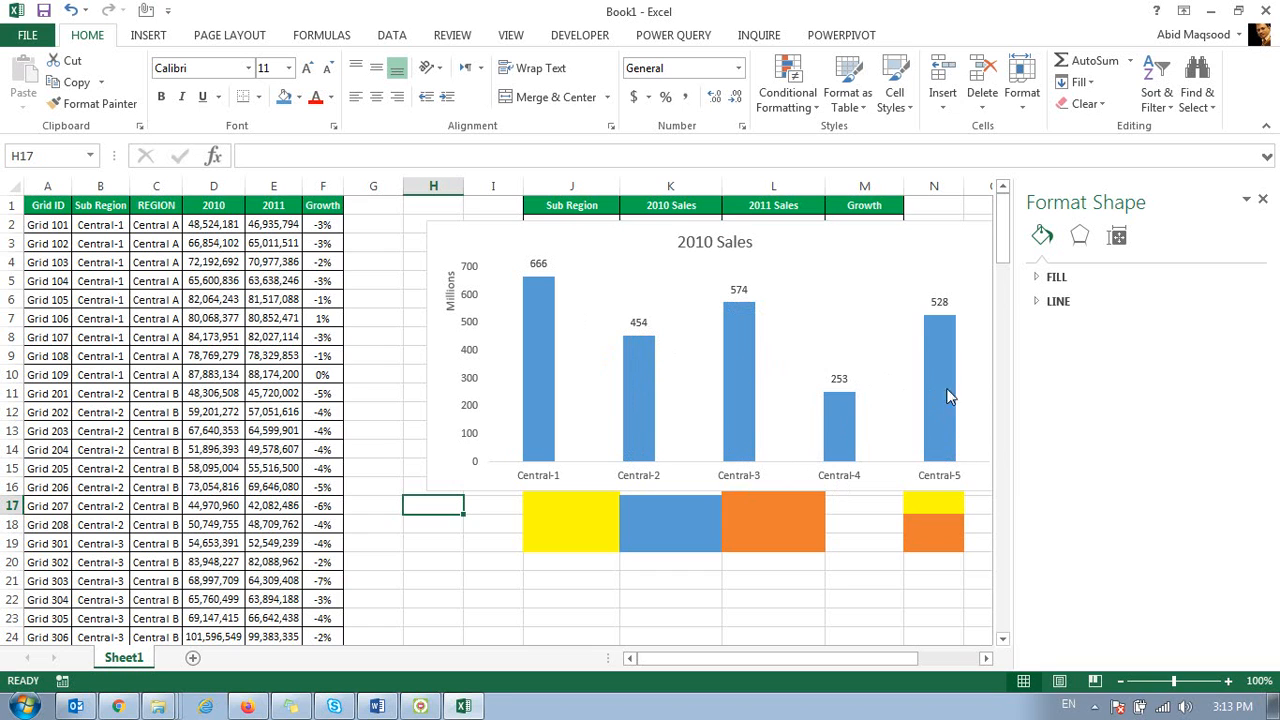
click(773, 226)
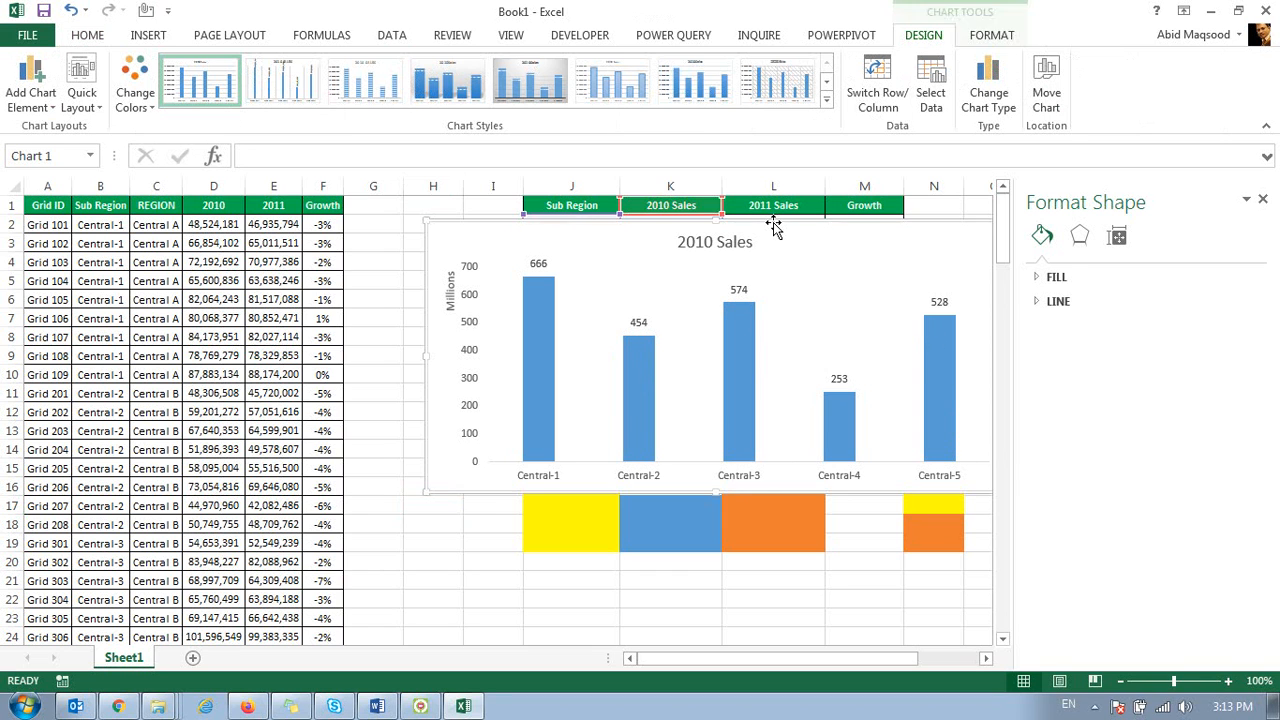
mouse_move(772, 221)
mouse_down()
mouse_move(790, 330)
mouse_move(559, 421)
mouse_move(716, 311)
mouse_up()
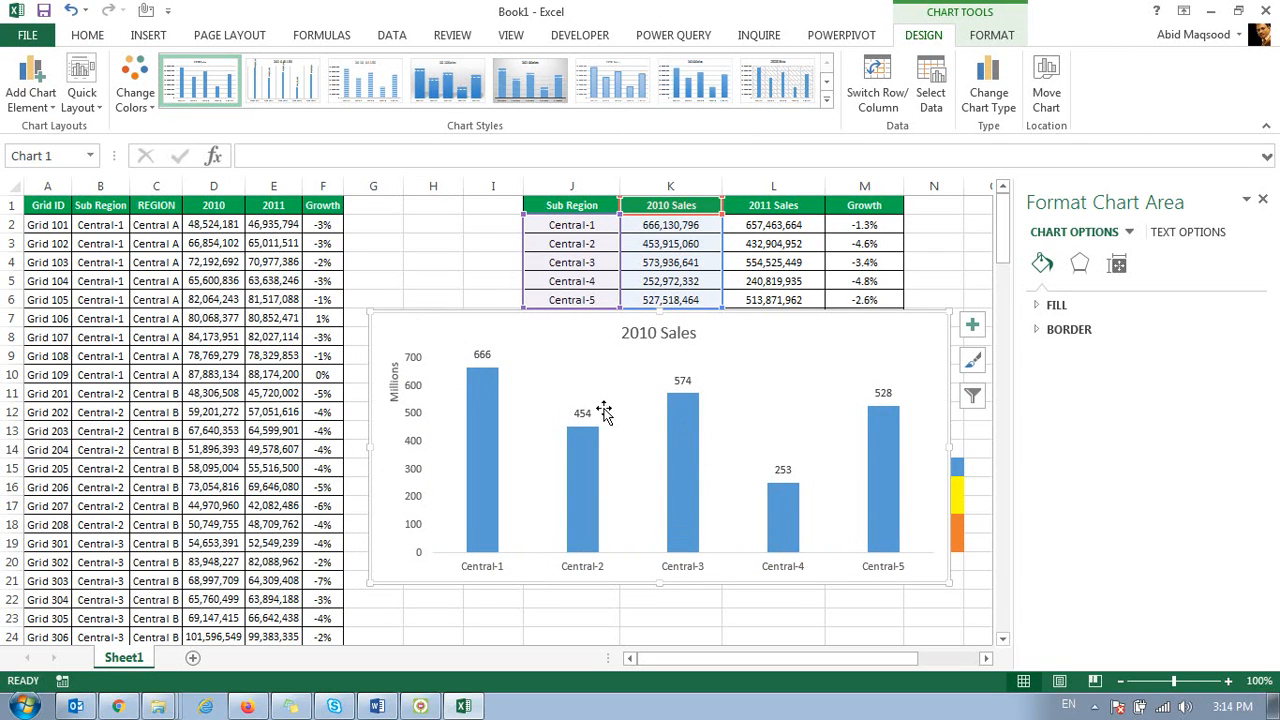
Step: Examine the fill, border, effects, size and label options available for formatting the chart's data labels
click(572, 414)
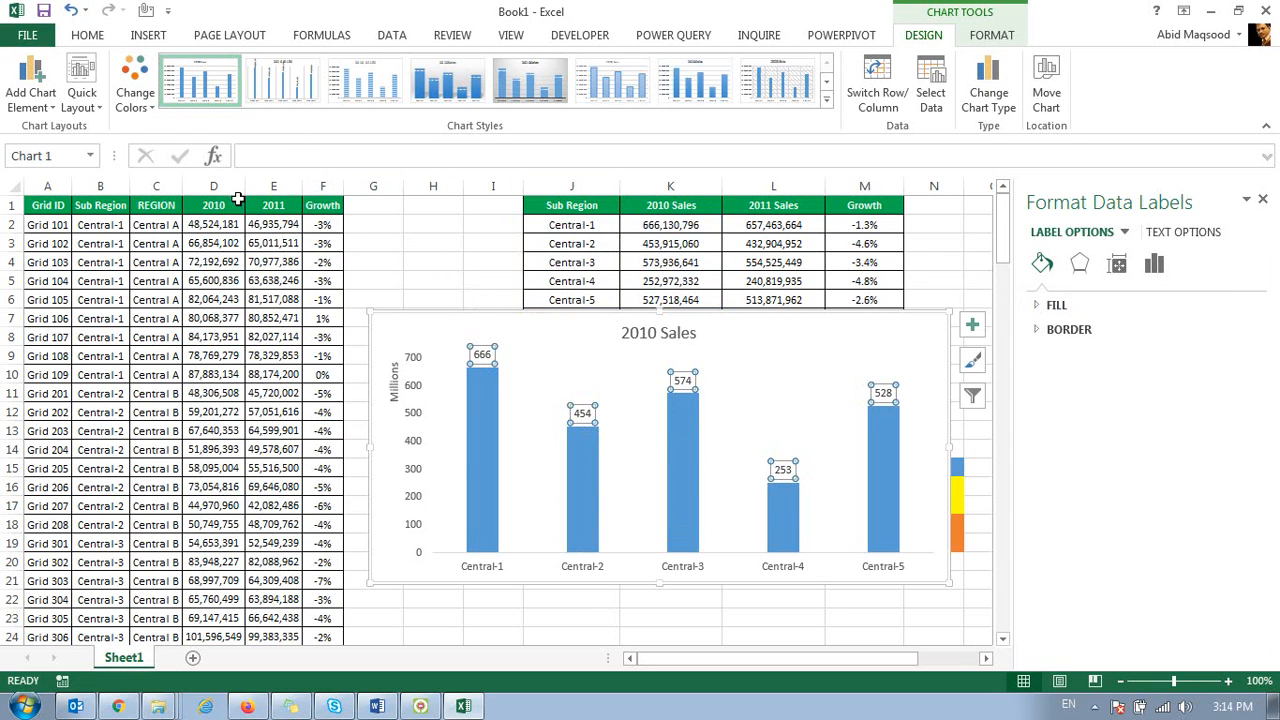
click(88, 36)
click(316, 97)
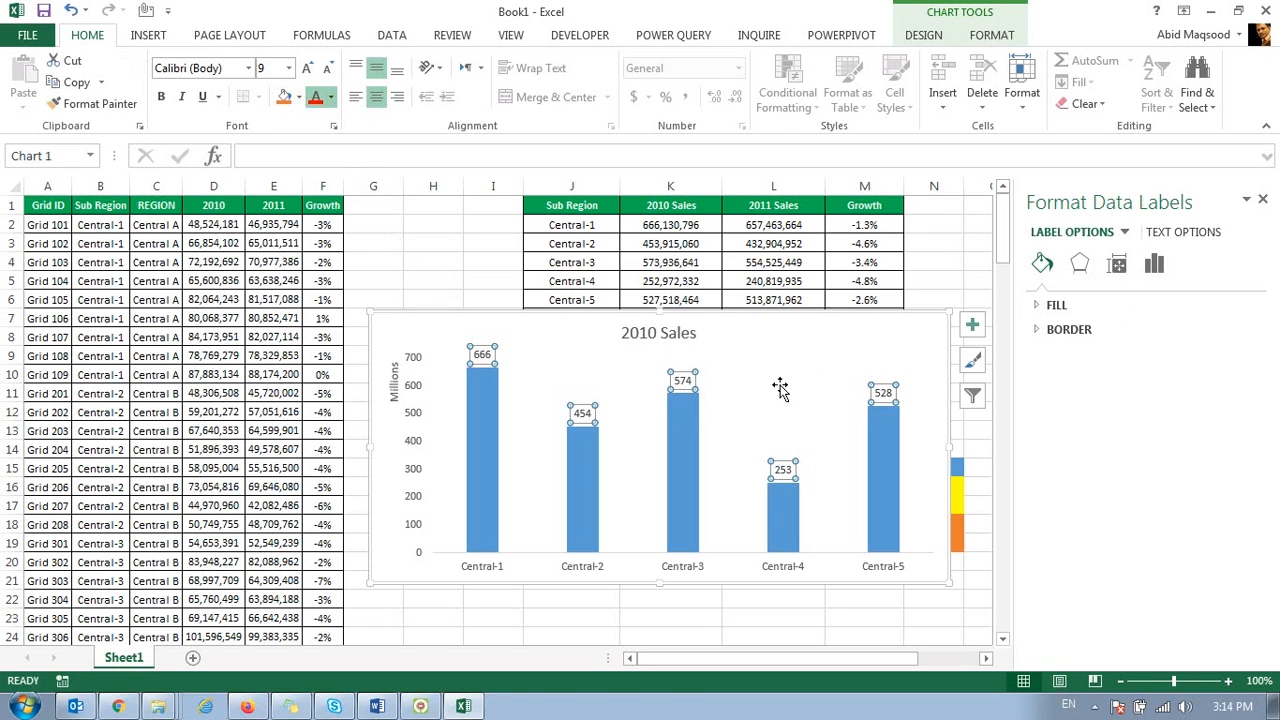
right_click(684, 381)
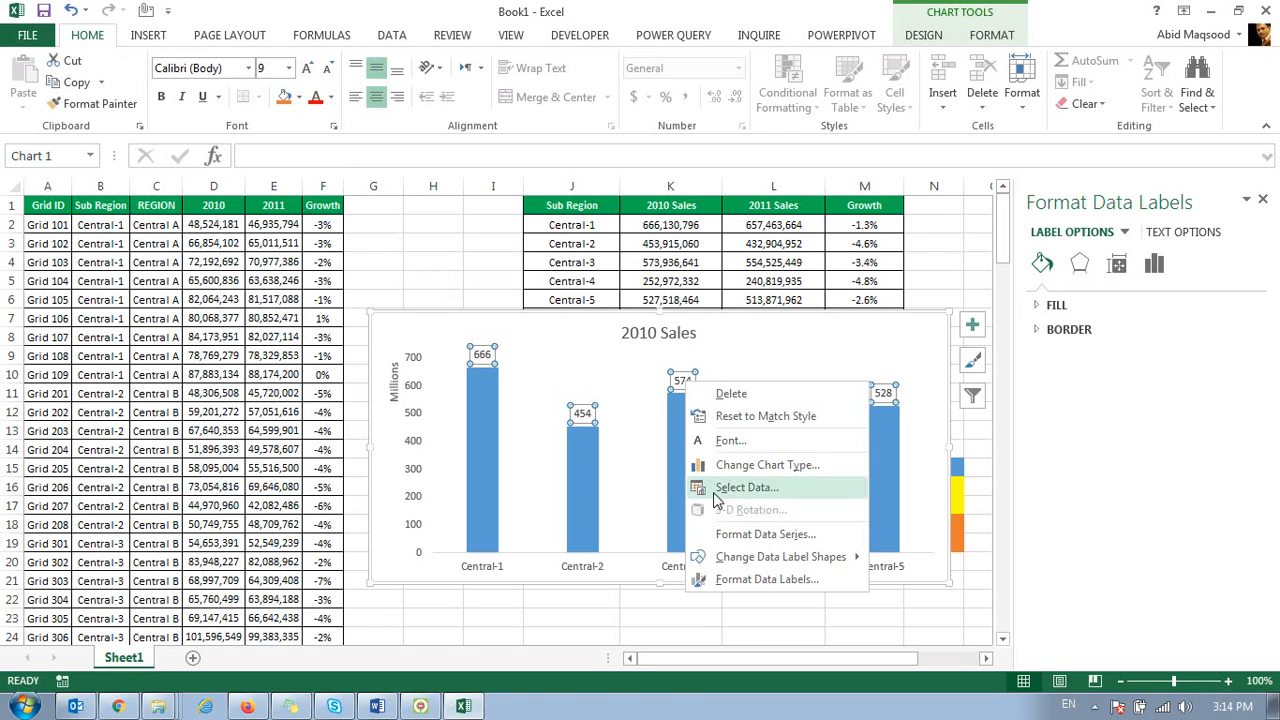
click(740, 579)
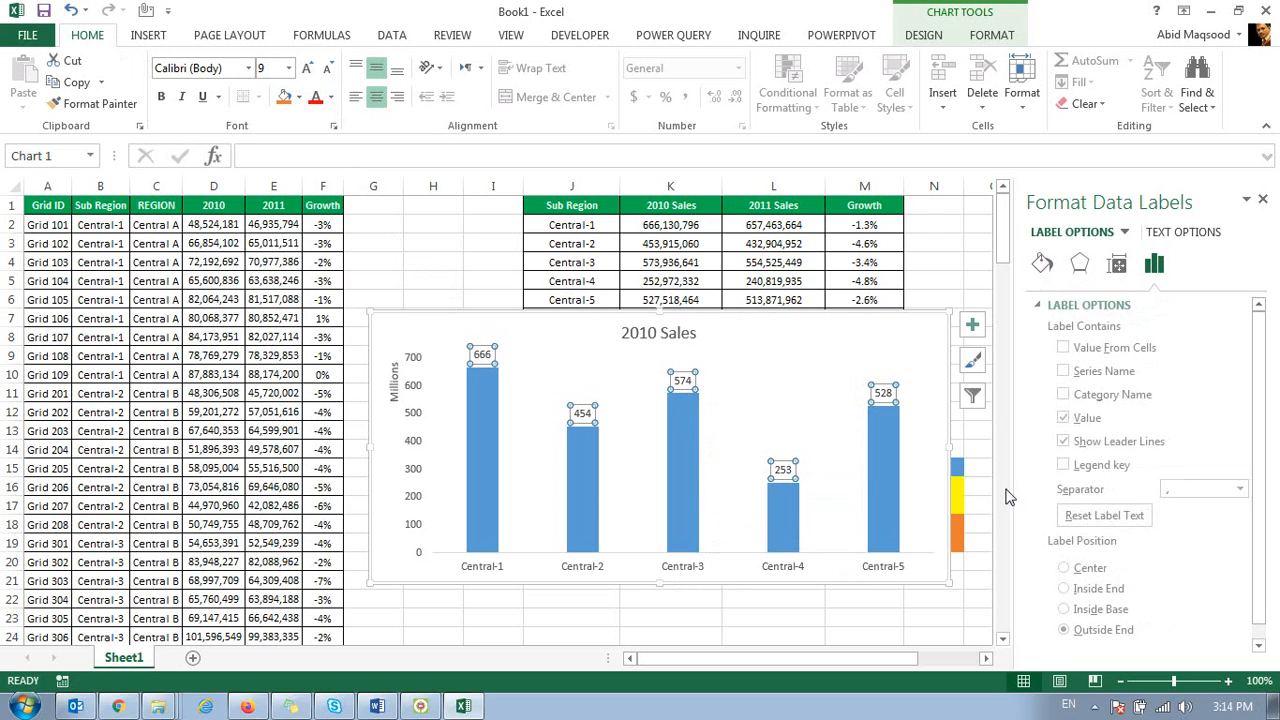
click(1042, 263)
click(1035, 308)
click(1036, 306)
click(1037, 332)
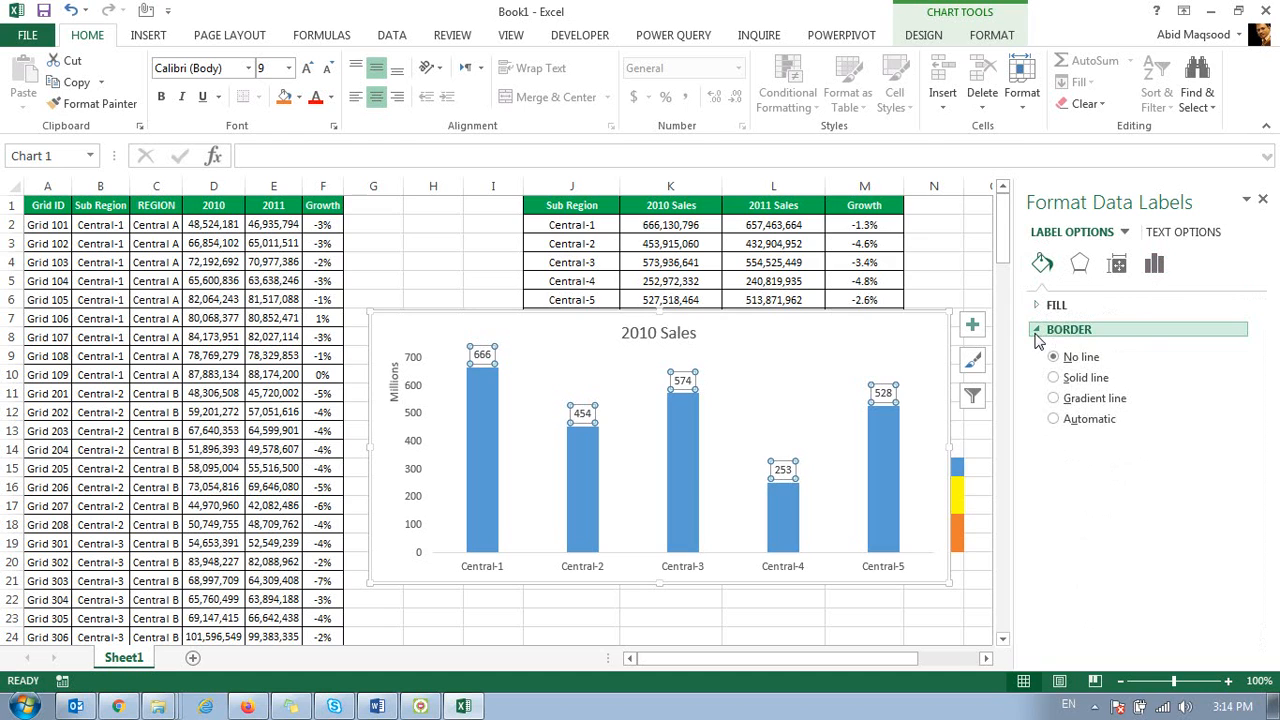
click(1052, 305)
click(1081, 265)
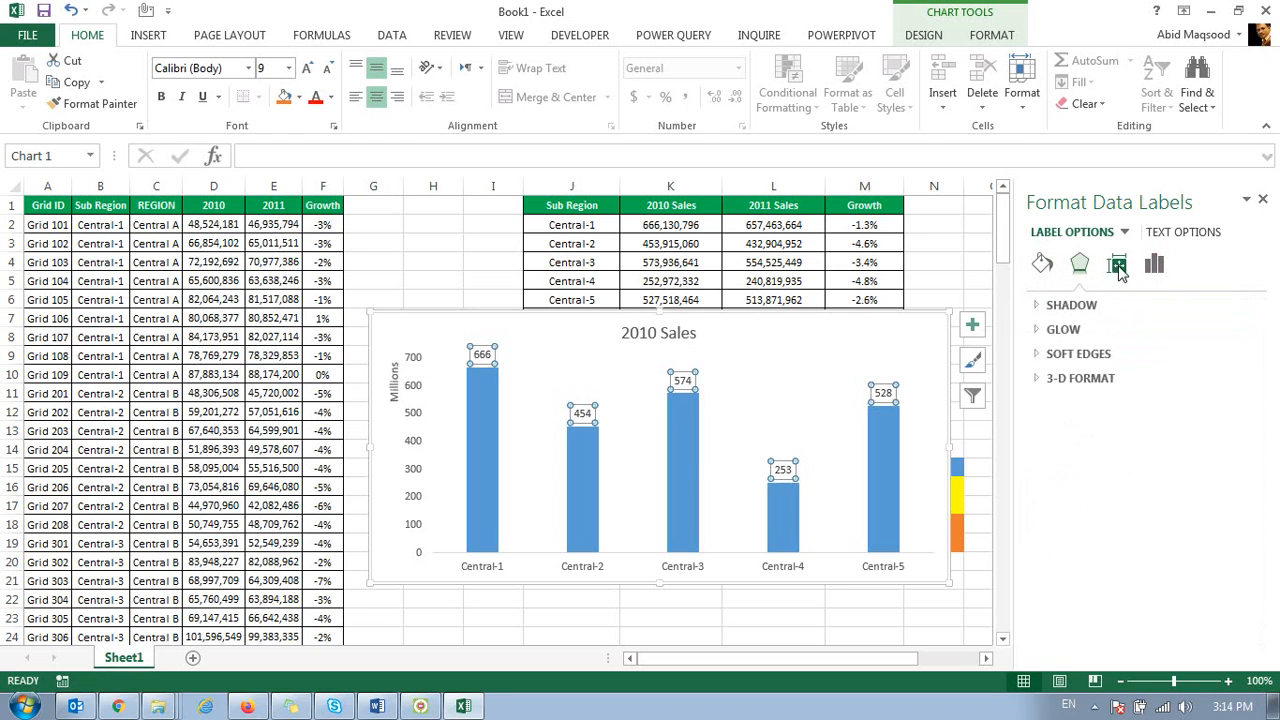
click(1117, 264)
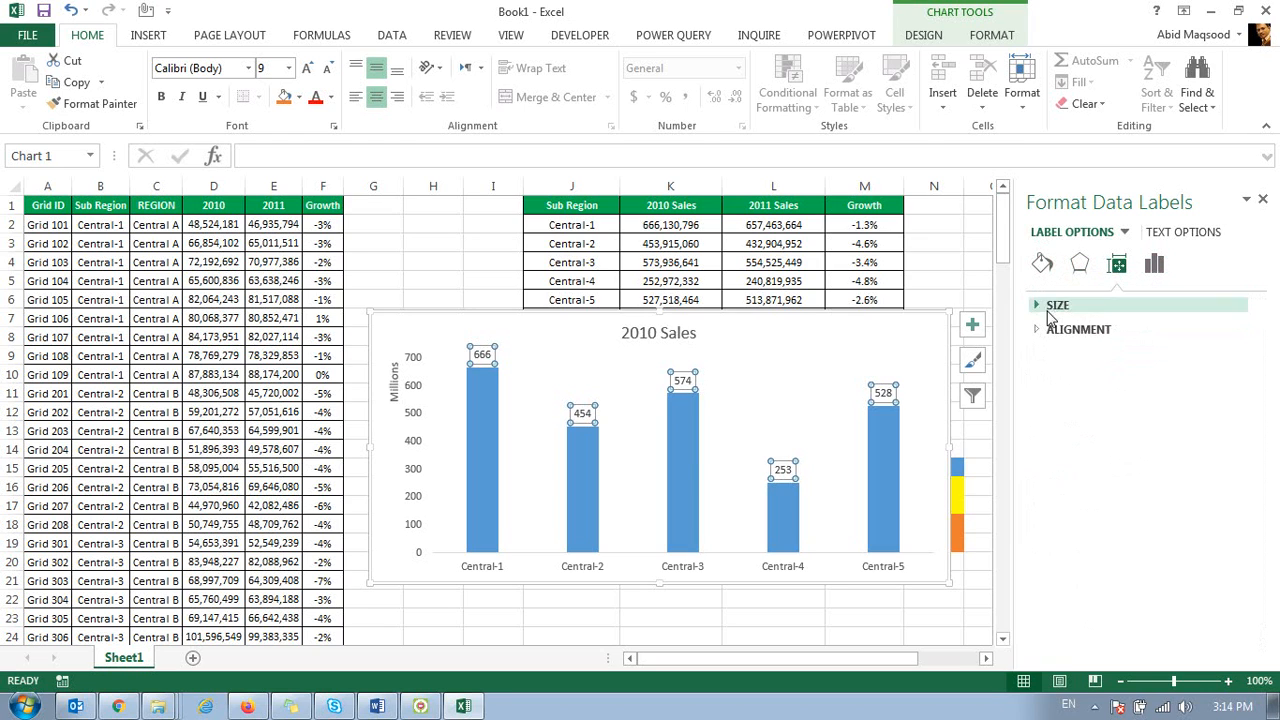
click(1154, 264)
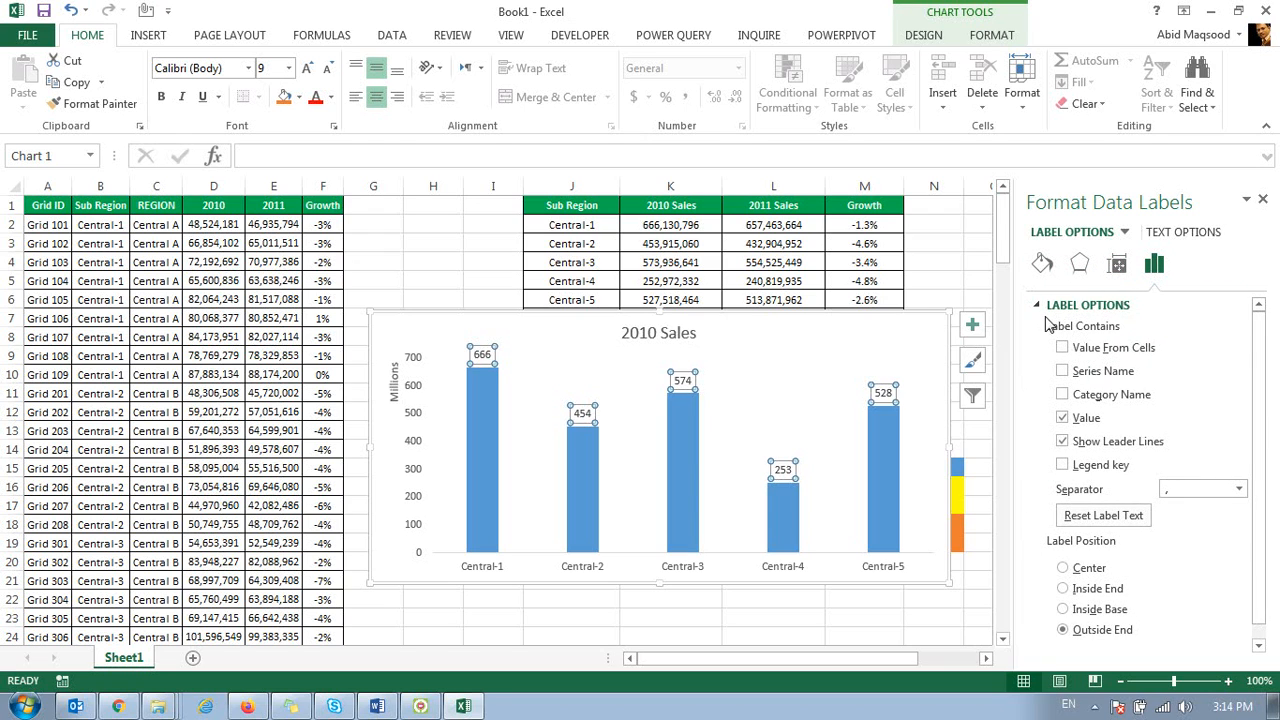
scroll(1052, 382, down, 1)
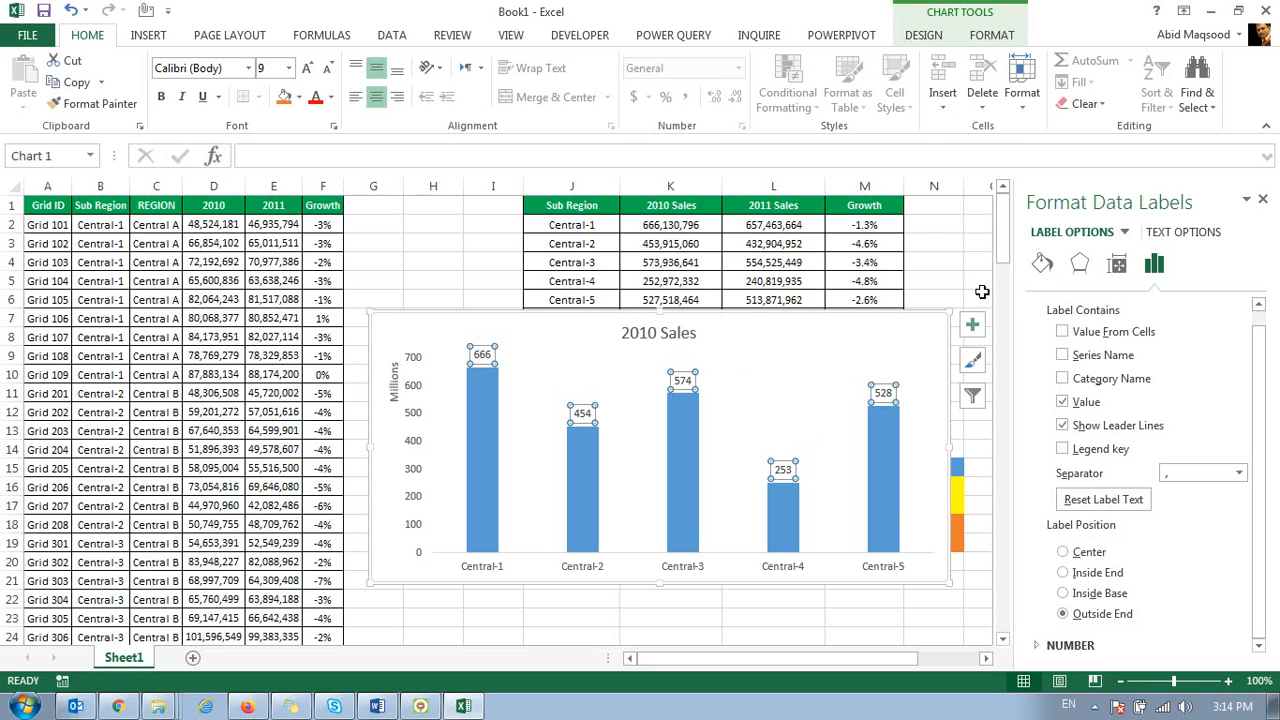
click(1041, 265)
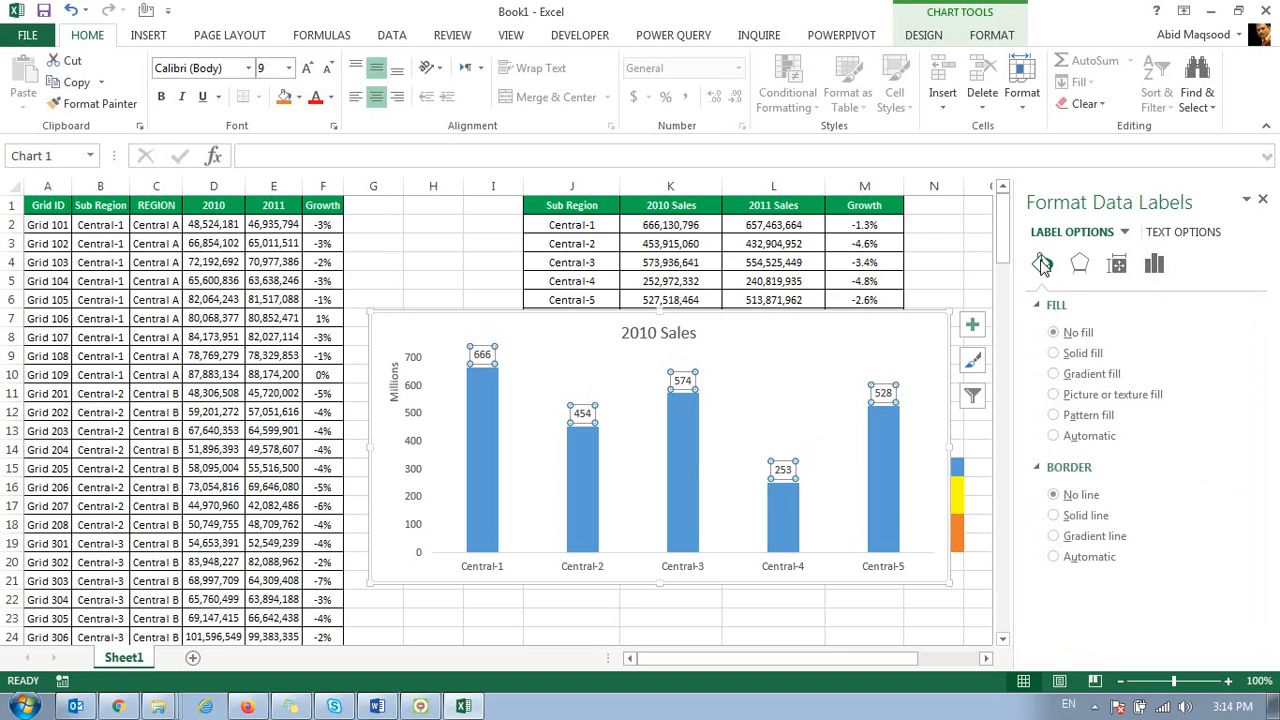
Step: Make the text of the chart's data labels bold and blue
click(1185, 234)
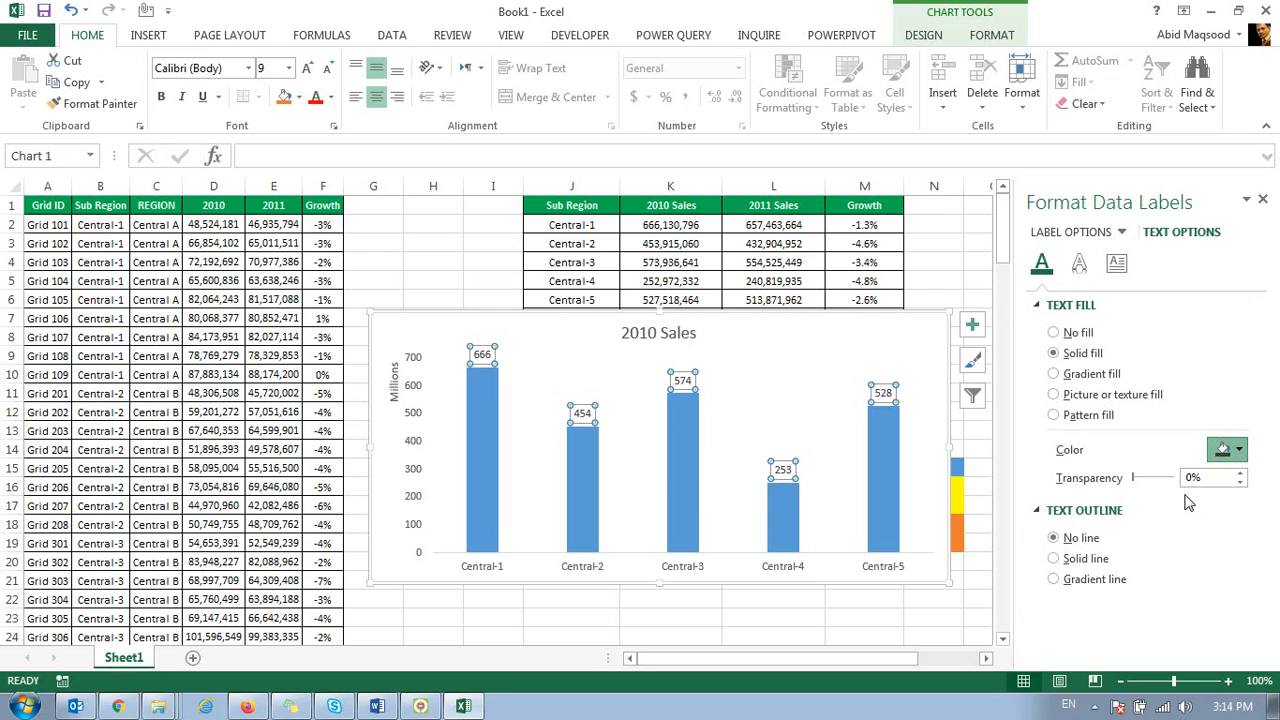
click(161, 96)
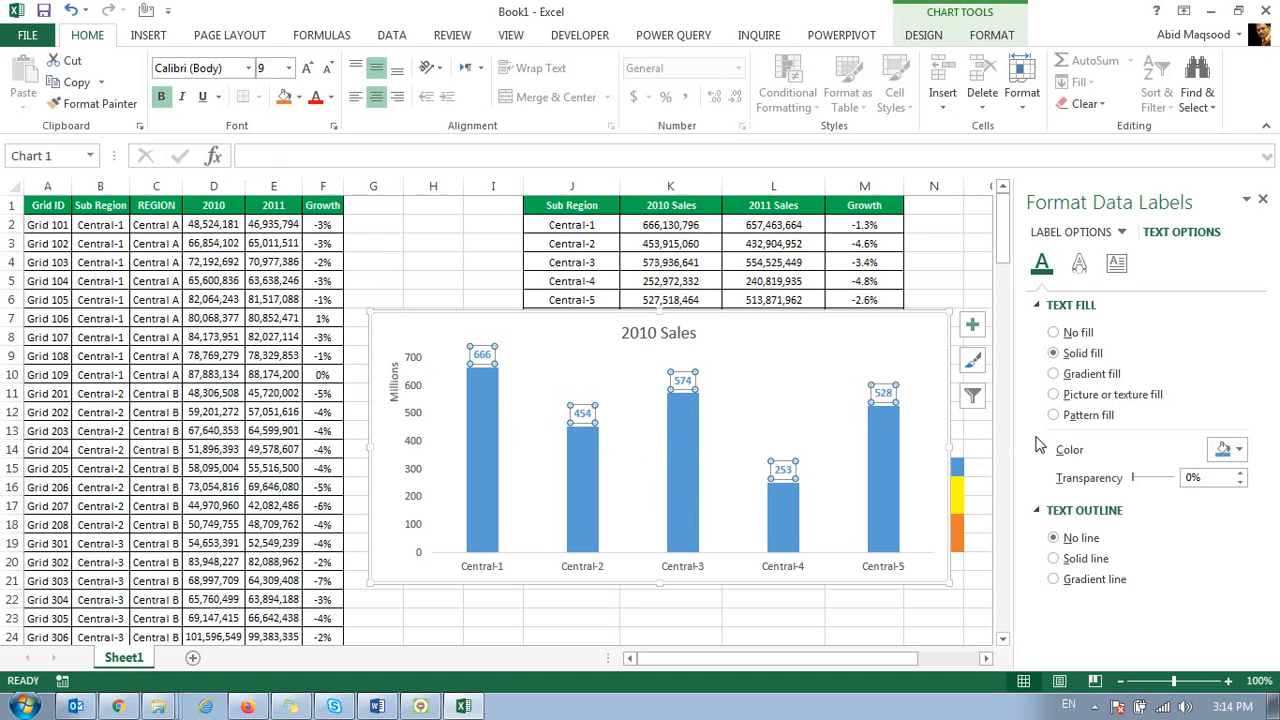
click(1090, 232)
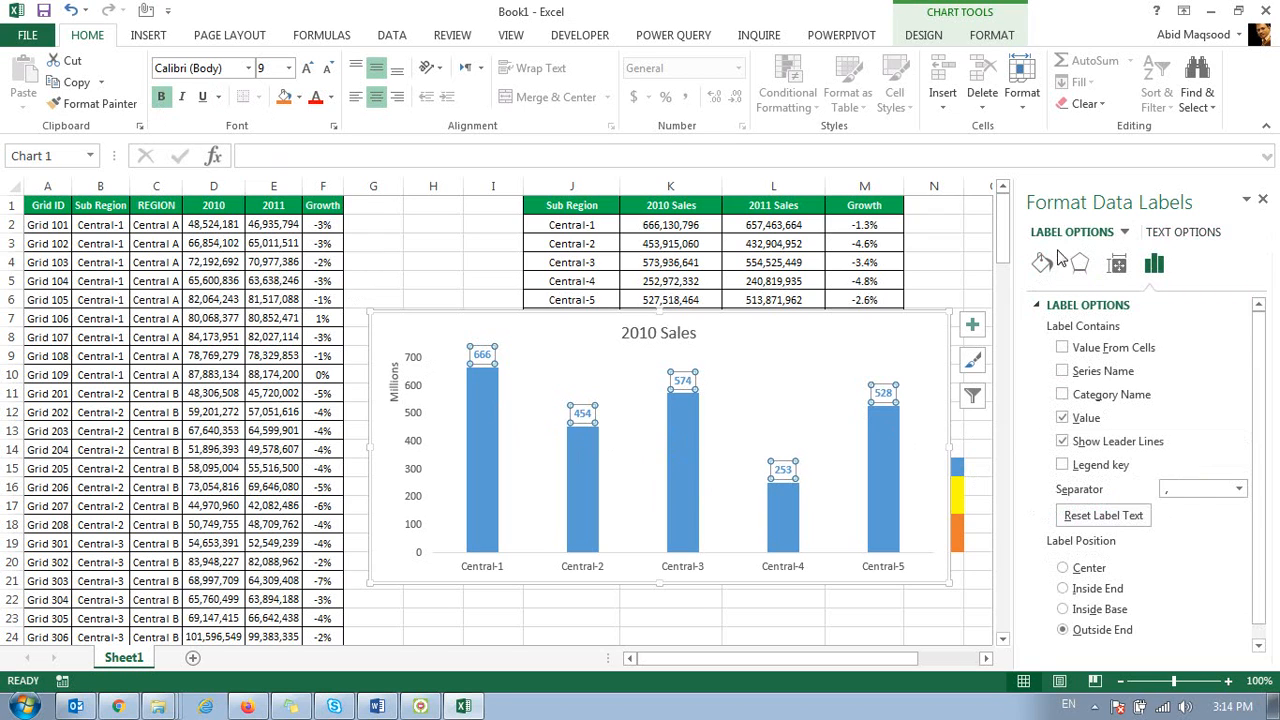
Step: Set the font colour of the chart's data labels to white
click(669, 316)
click(490, 352)
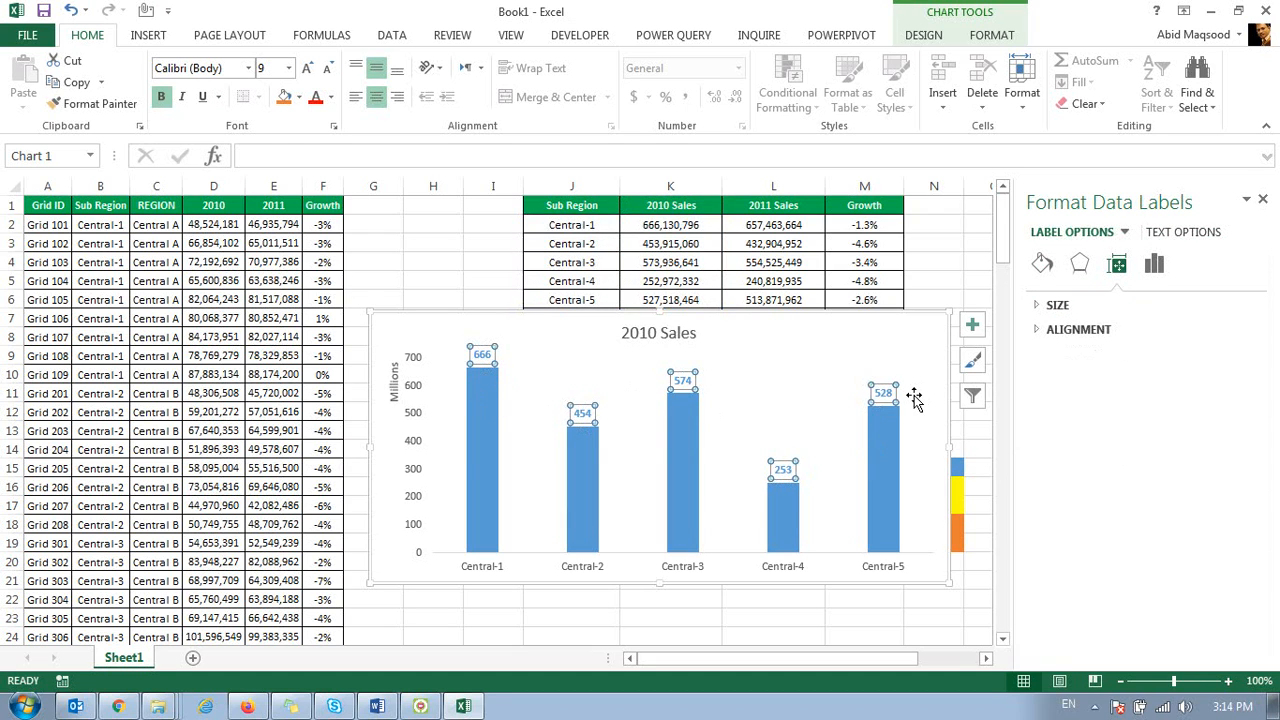
click(334, 99)
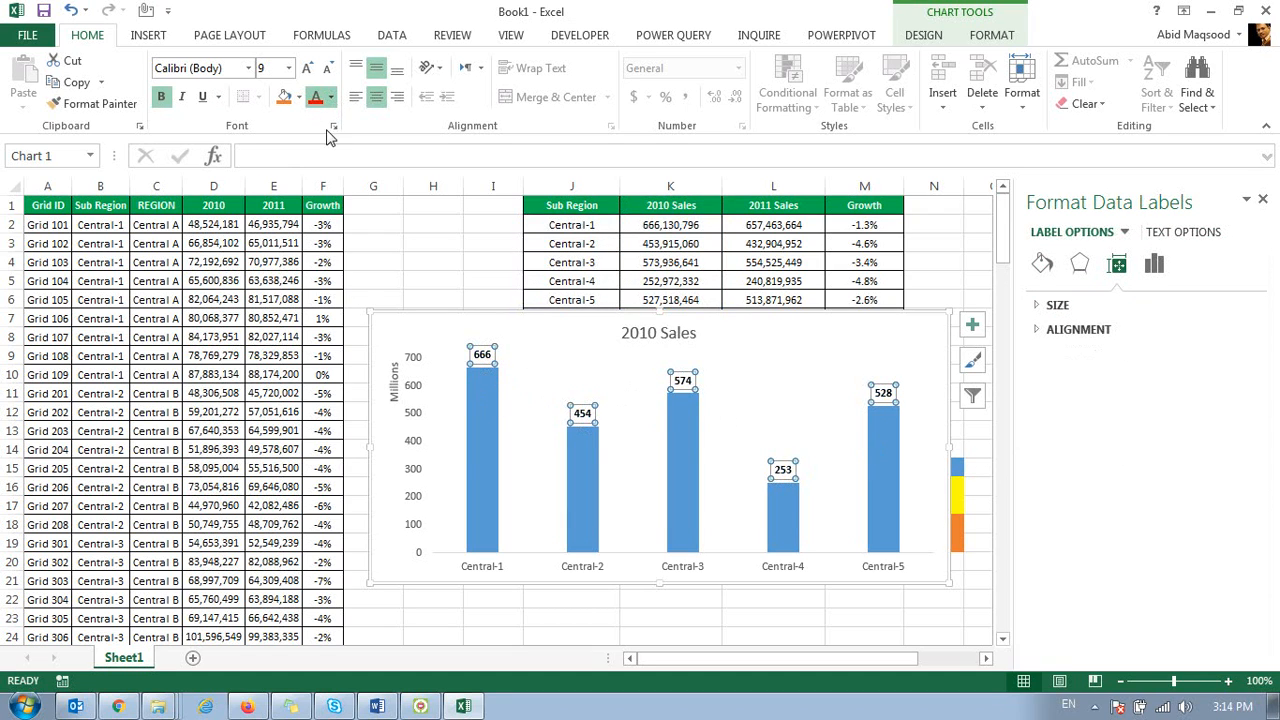
click(315, 165)
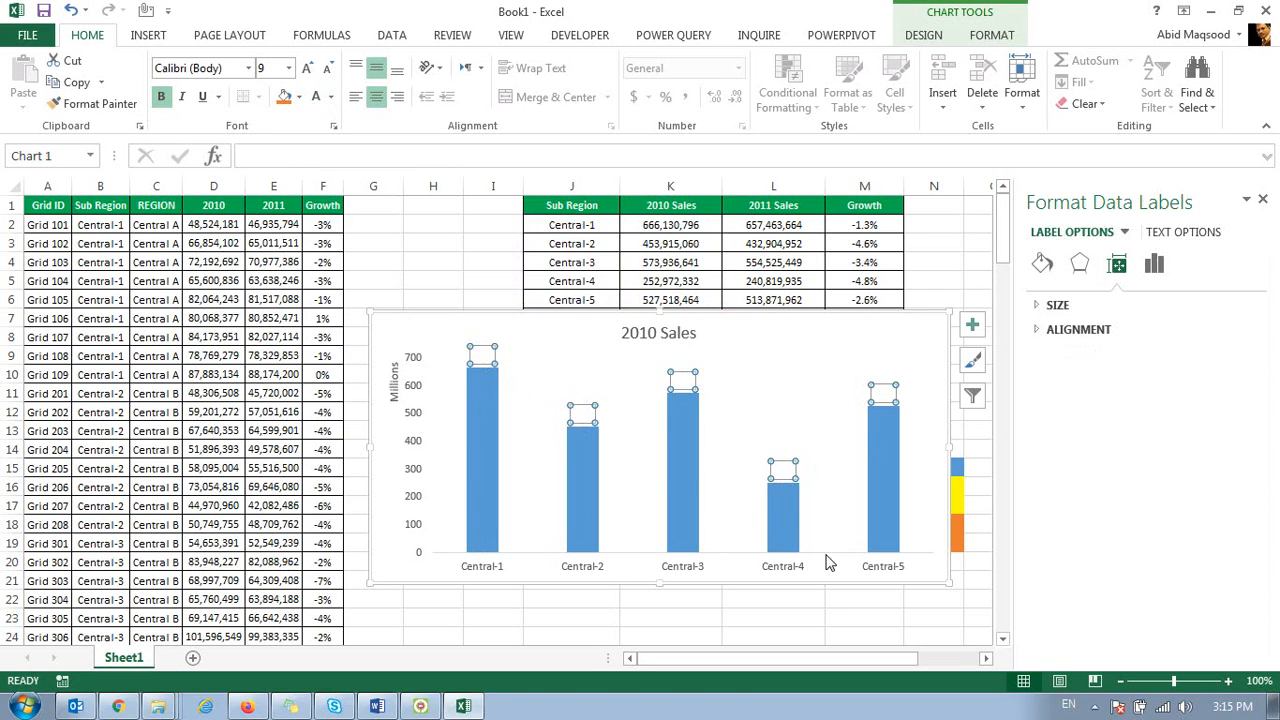
Step: Try the Inside Base and Inside End label positions, and set the data labels to Center within the columns
right_click(480, 357)
click(550, 551)
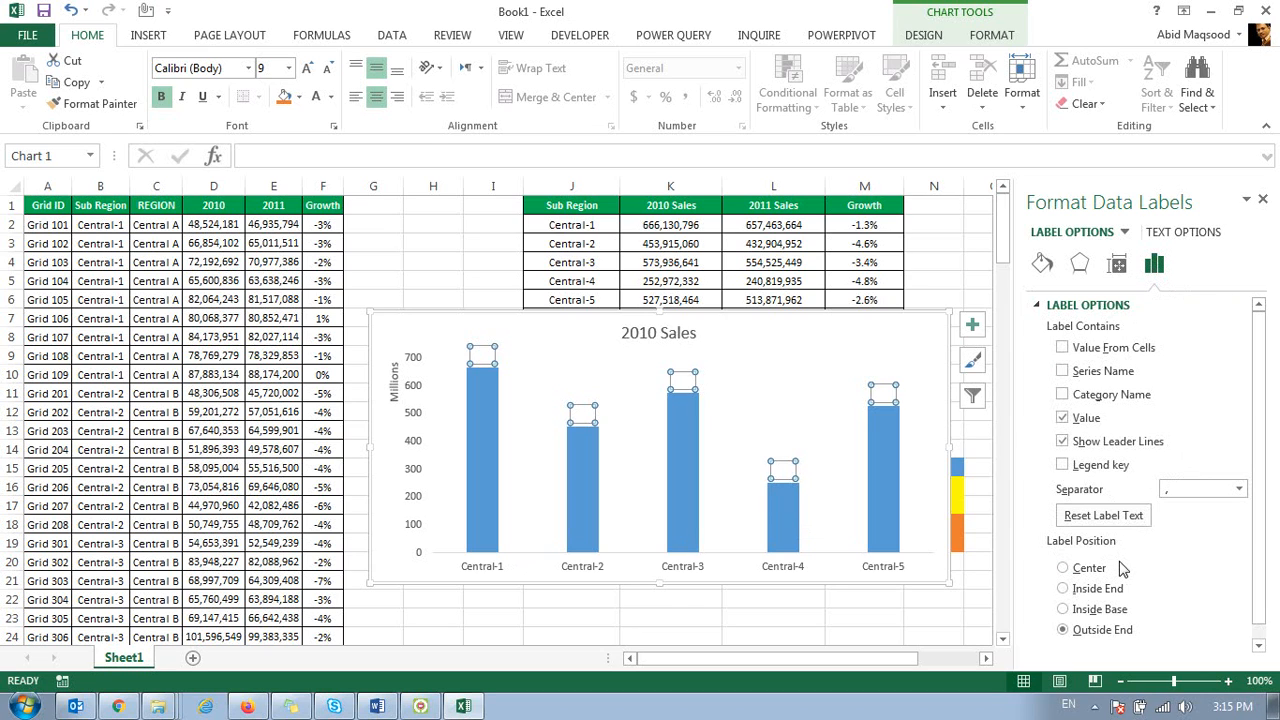
click(1063, 610)
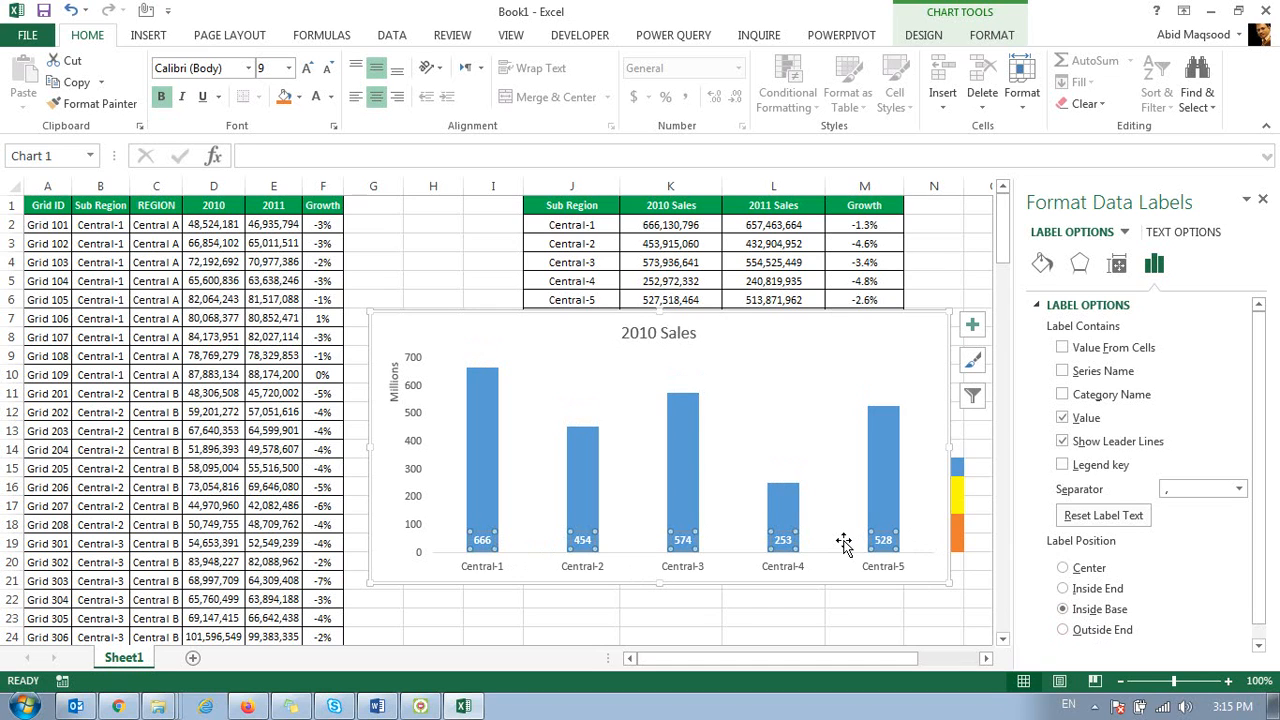
click(1064, 589)
click(1063, 568)
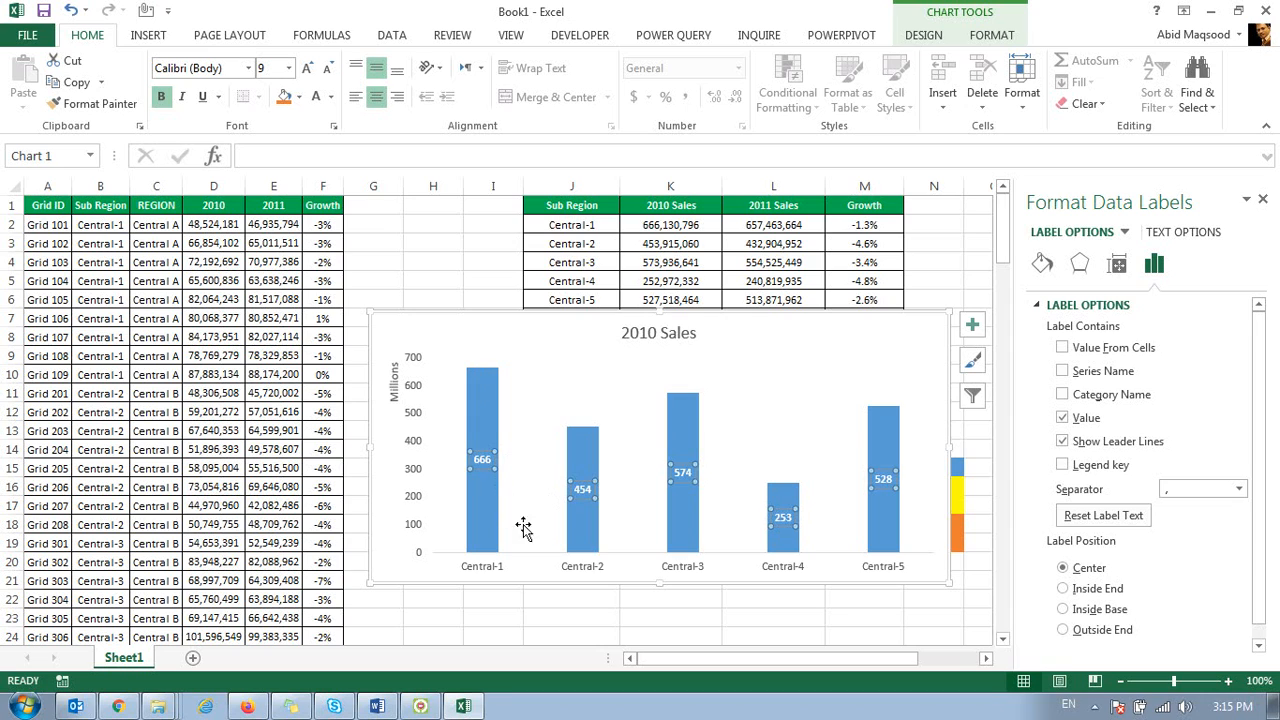
Step: Set the chart's data labels to the Outside End position and make their font colour black
click(1063, 630)
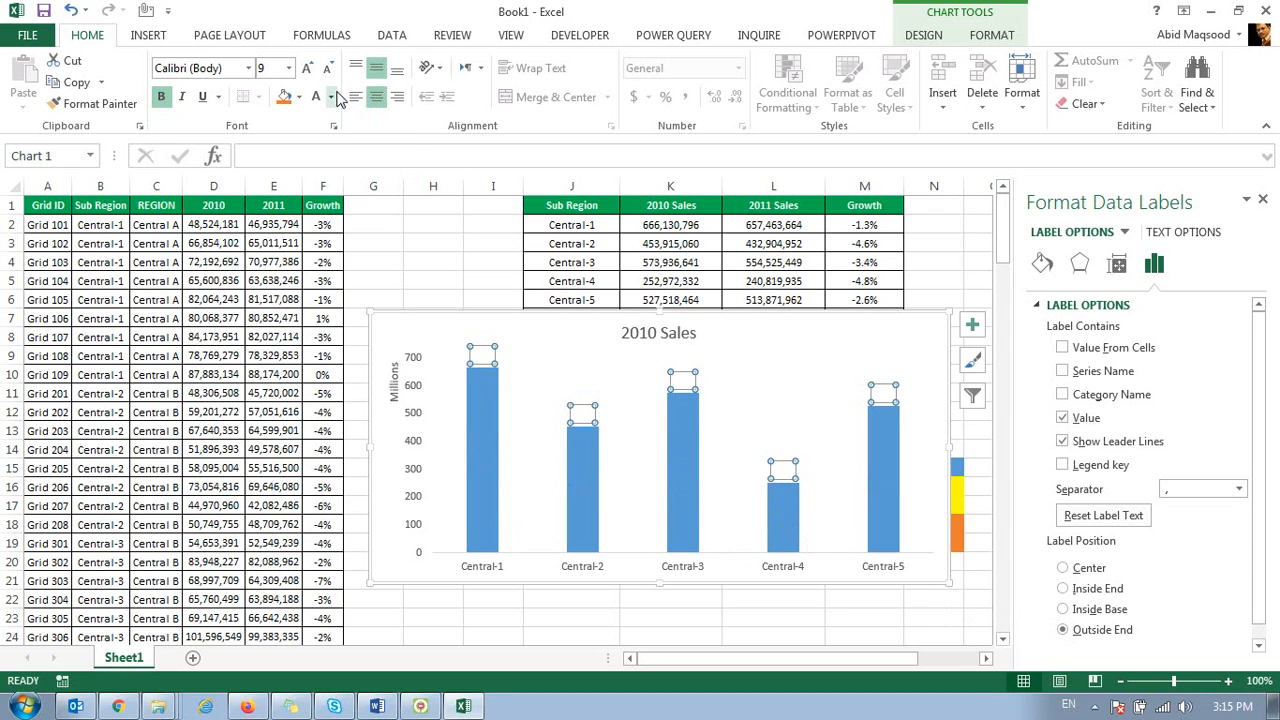
click(316, 97)
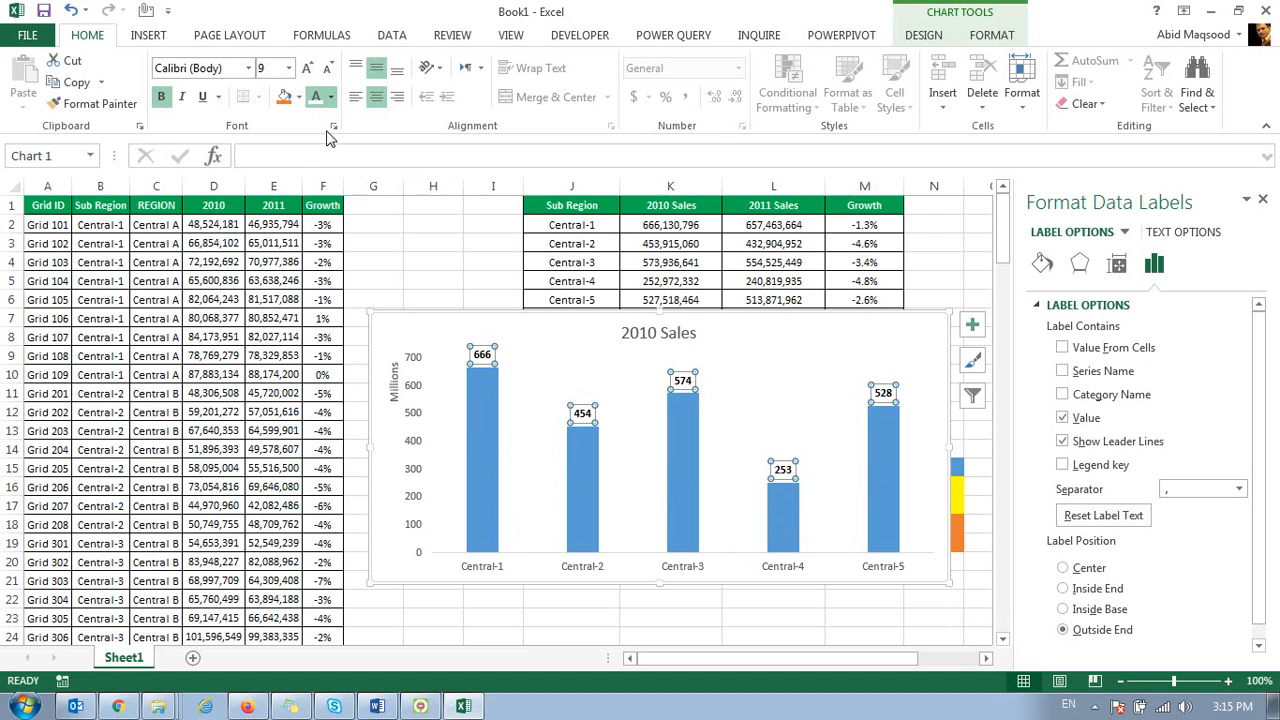
click(411, 250)
click(532, 365)
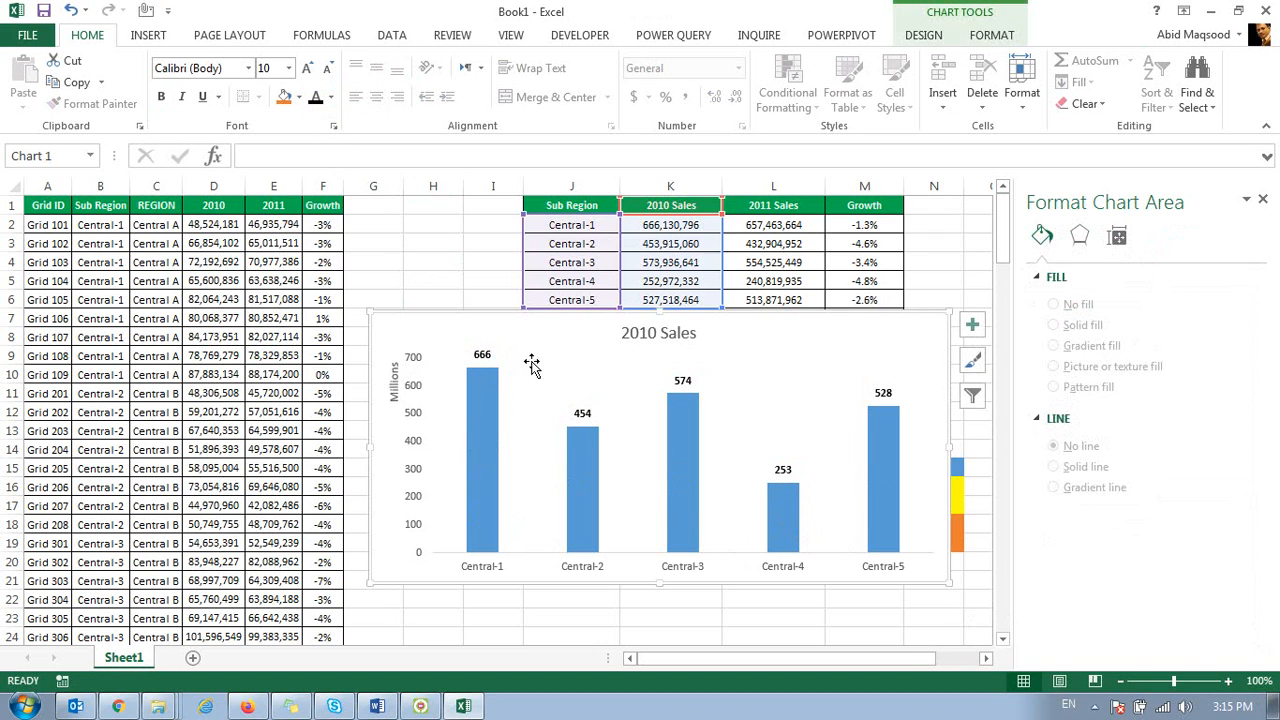
click(588, 432)
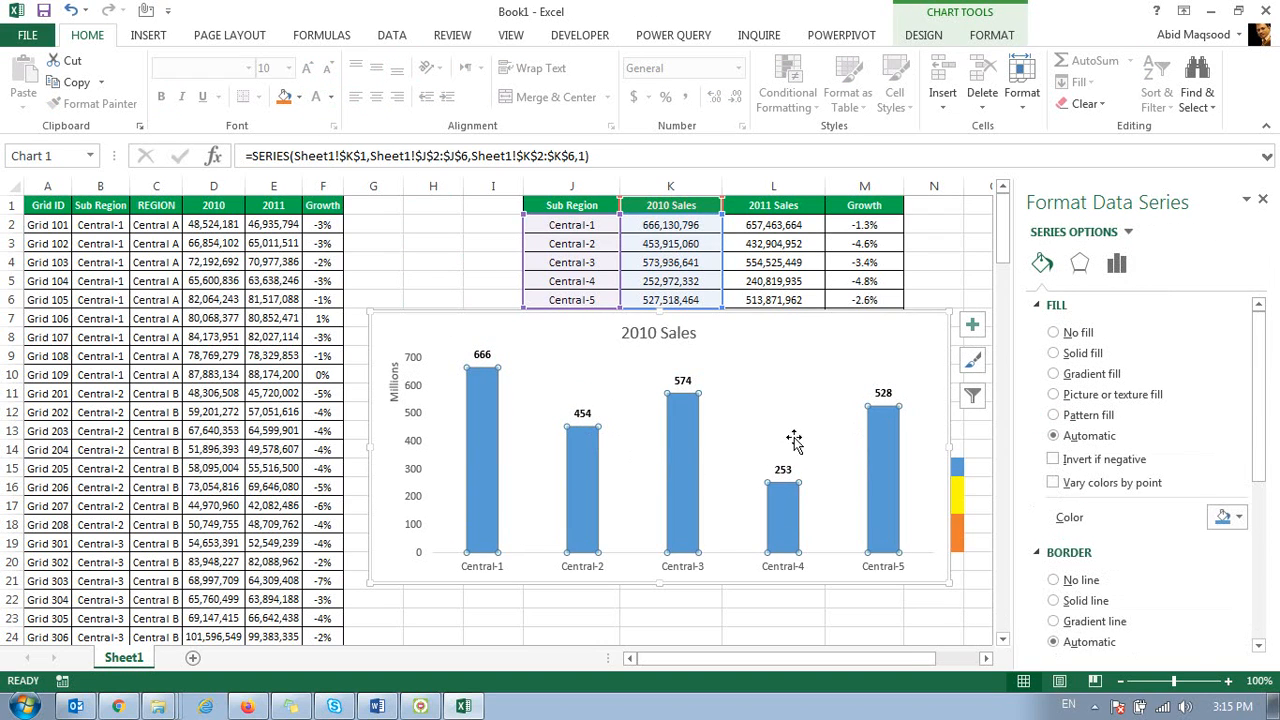
Step: Try adding the series name to the chart's data labels, and return them to showing the value only
click(680, 380)
right_click(686, 382)
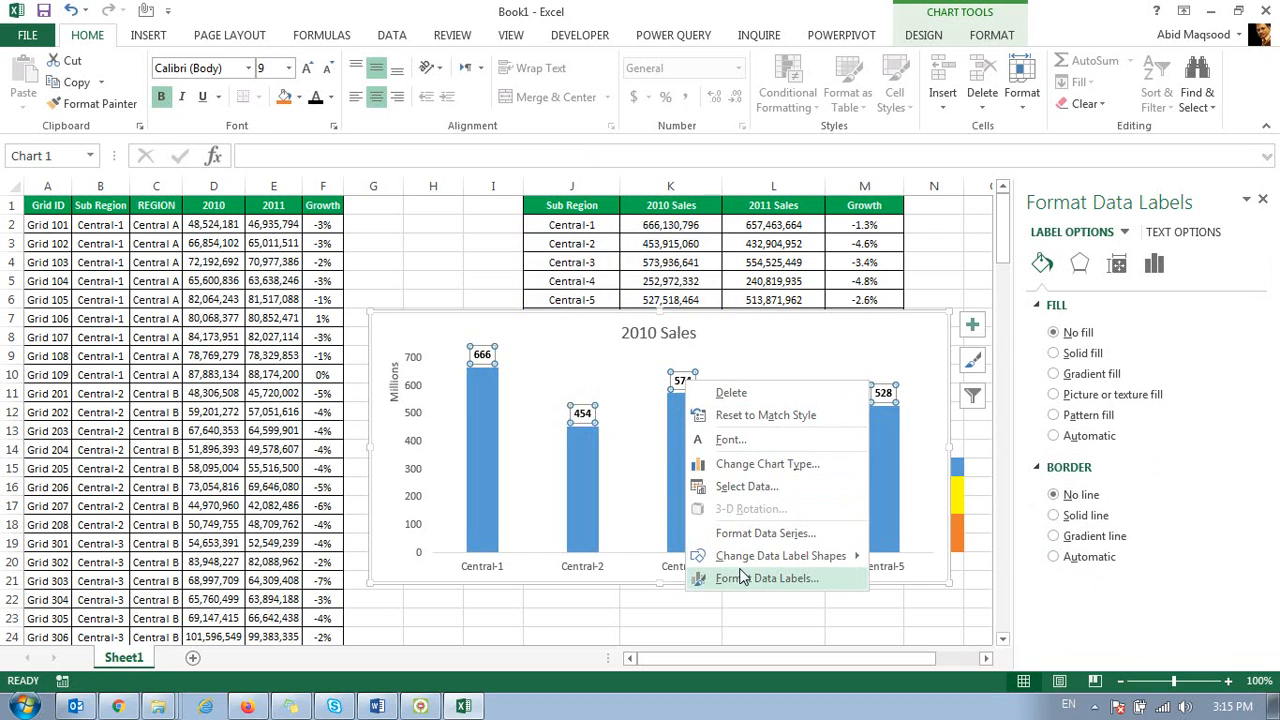
click(742, 578)
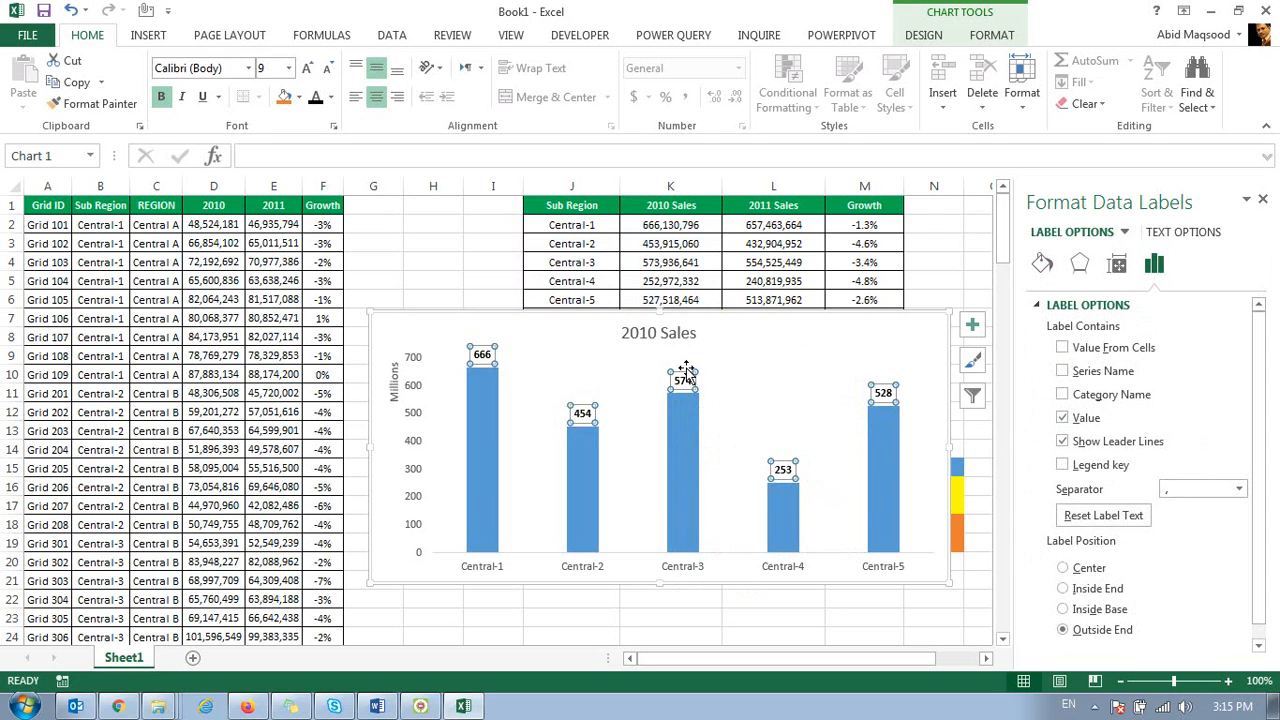
click(1062, 395)
click(1062, 372)
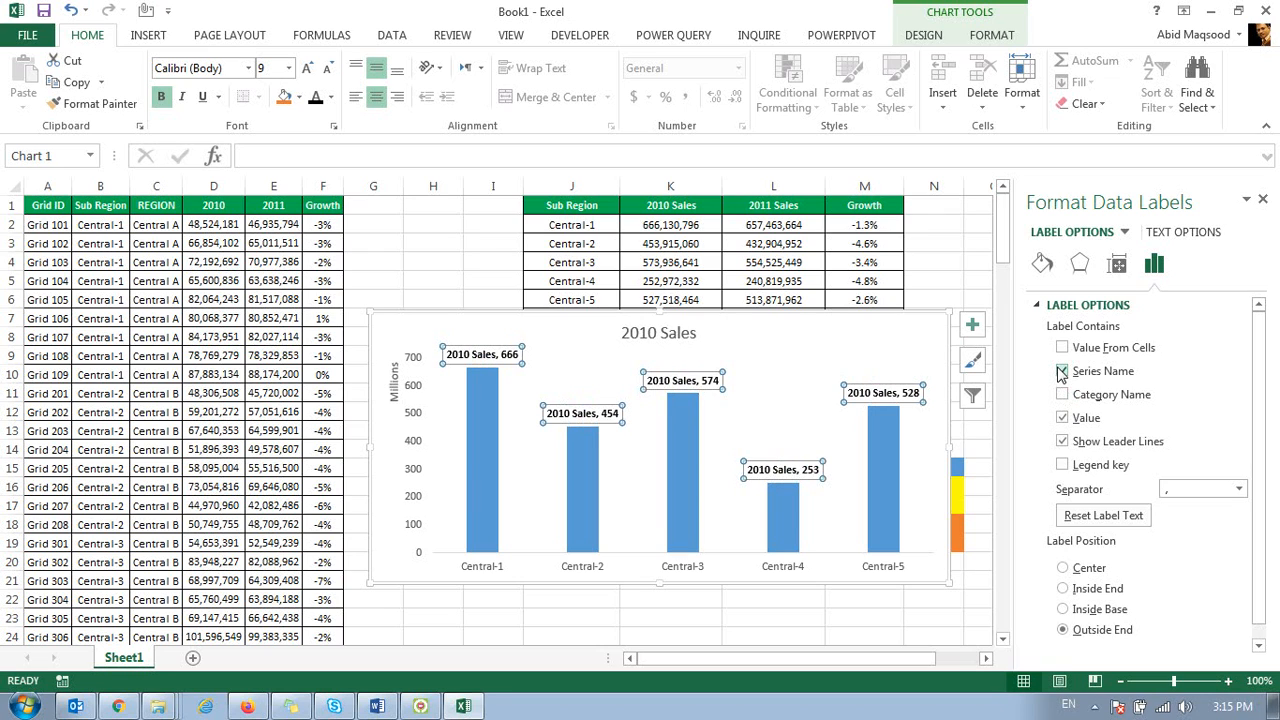
click(1062, 371)
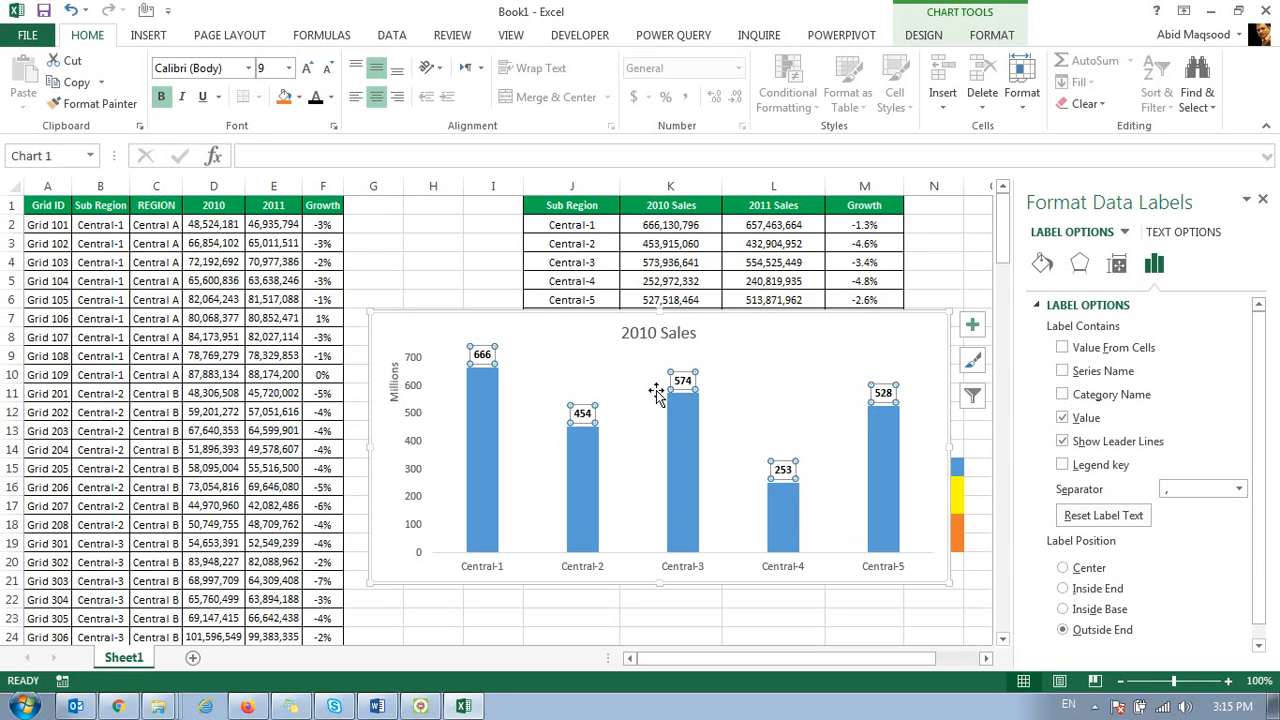
Step: Examine the shape fill colours and the standard and custom RGB colour options for the 2010 Sales columns without applying any
click(673, 444)
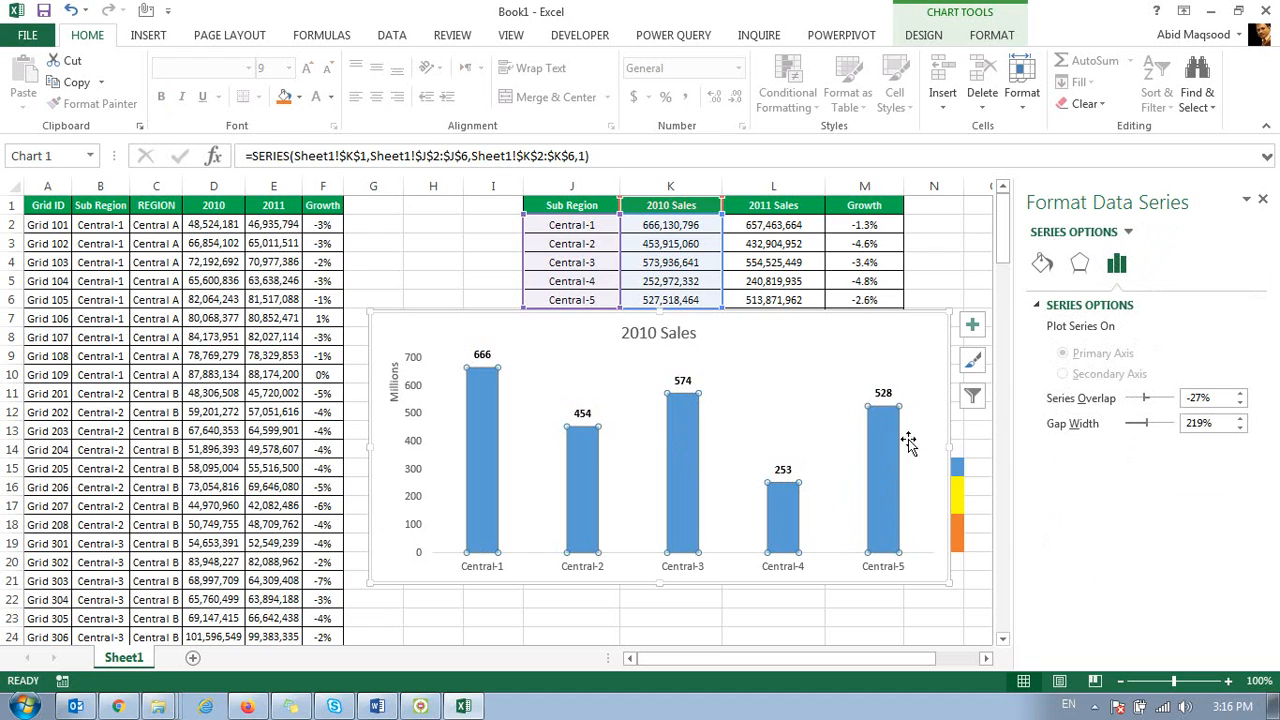
click(991, 40)
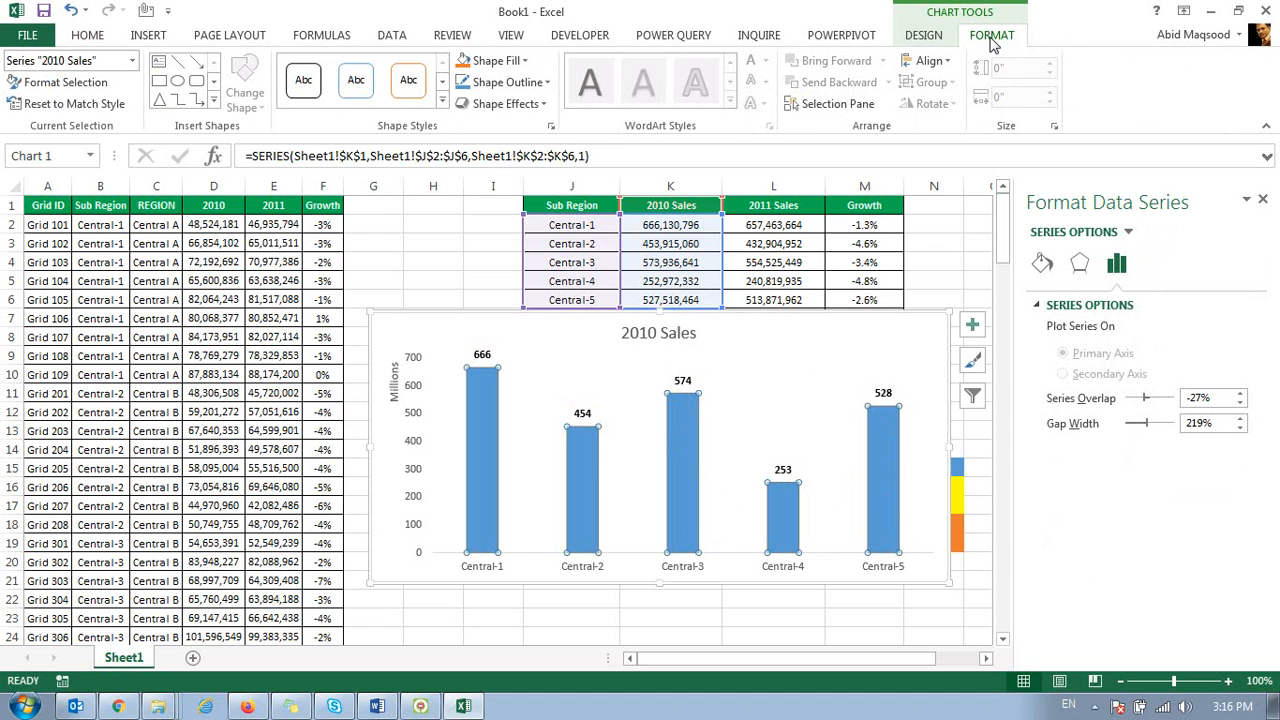
click(523, 61)
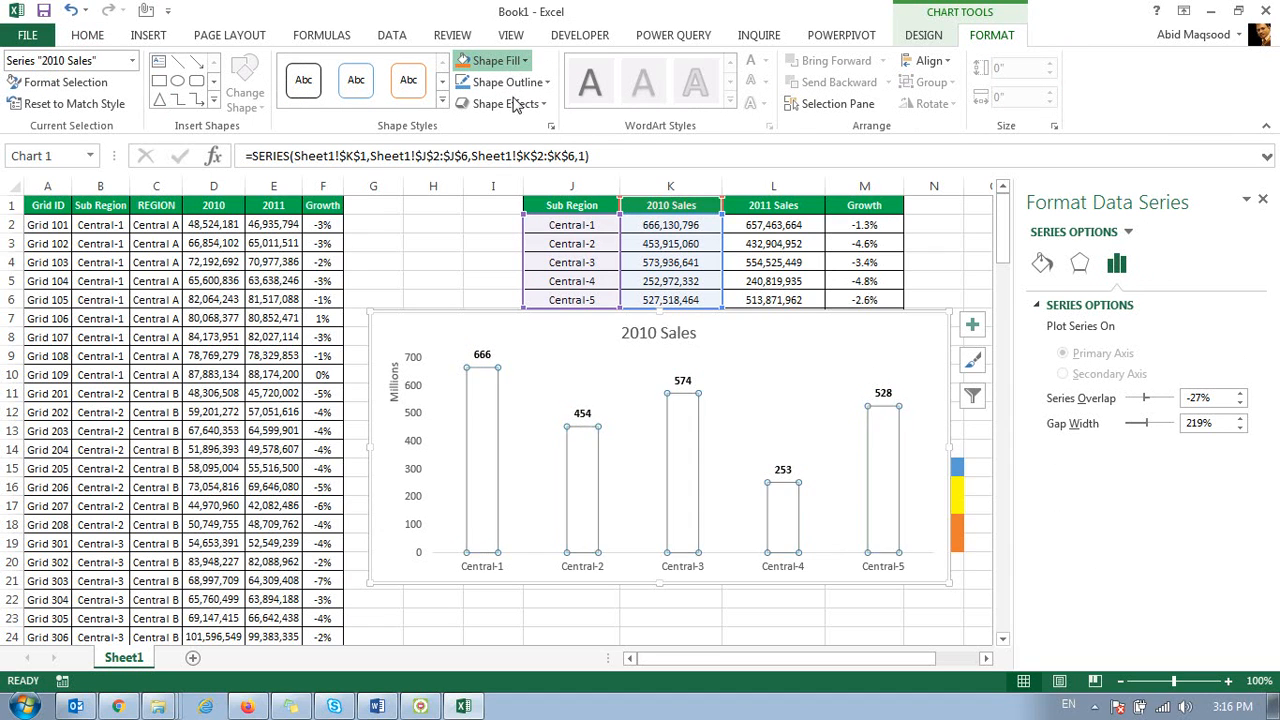
click(553, 137)
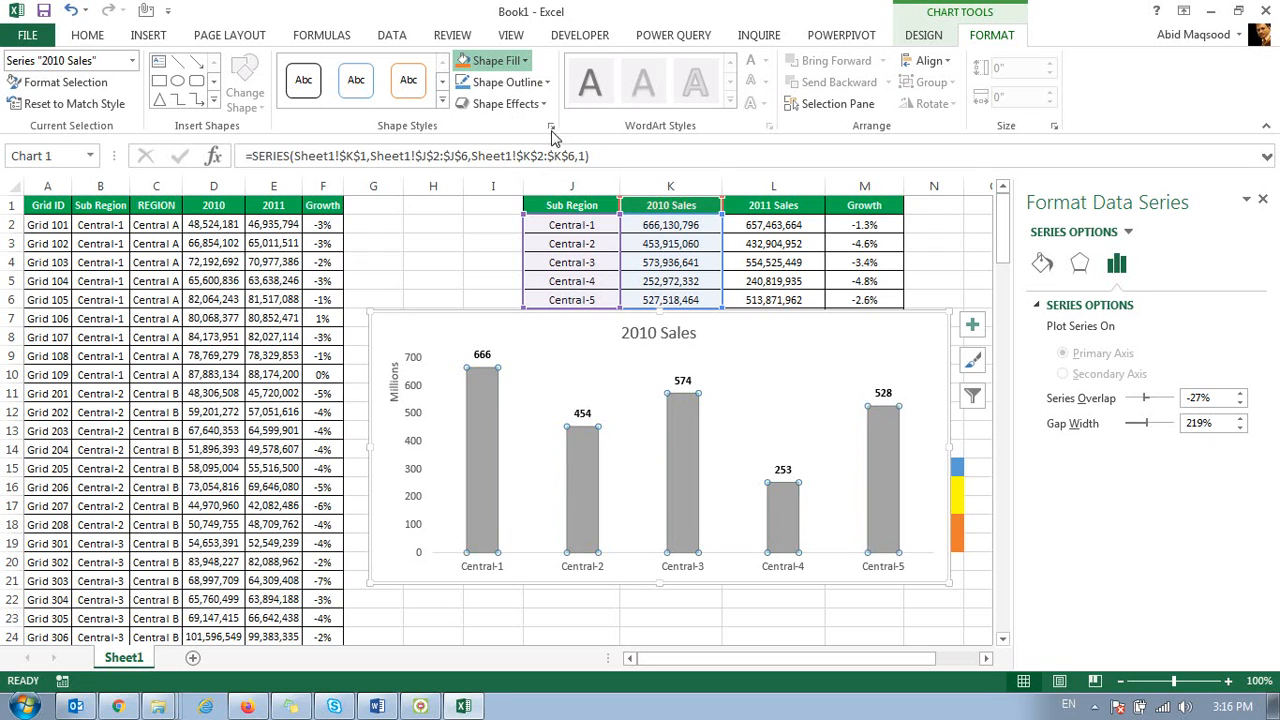
click(508, 280)
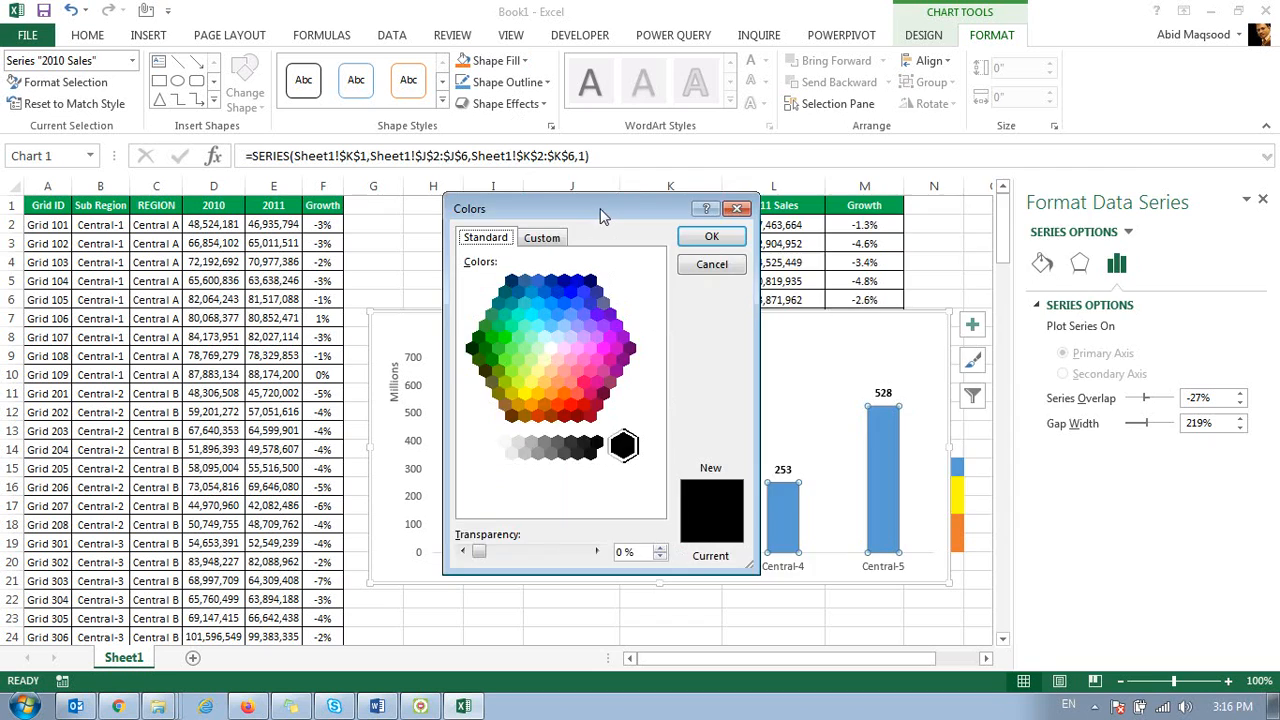
drag(603, 217, 990, 131)
click(933, 152)
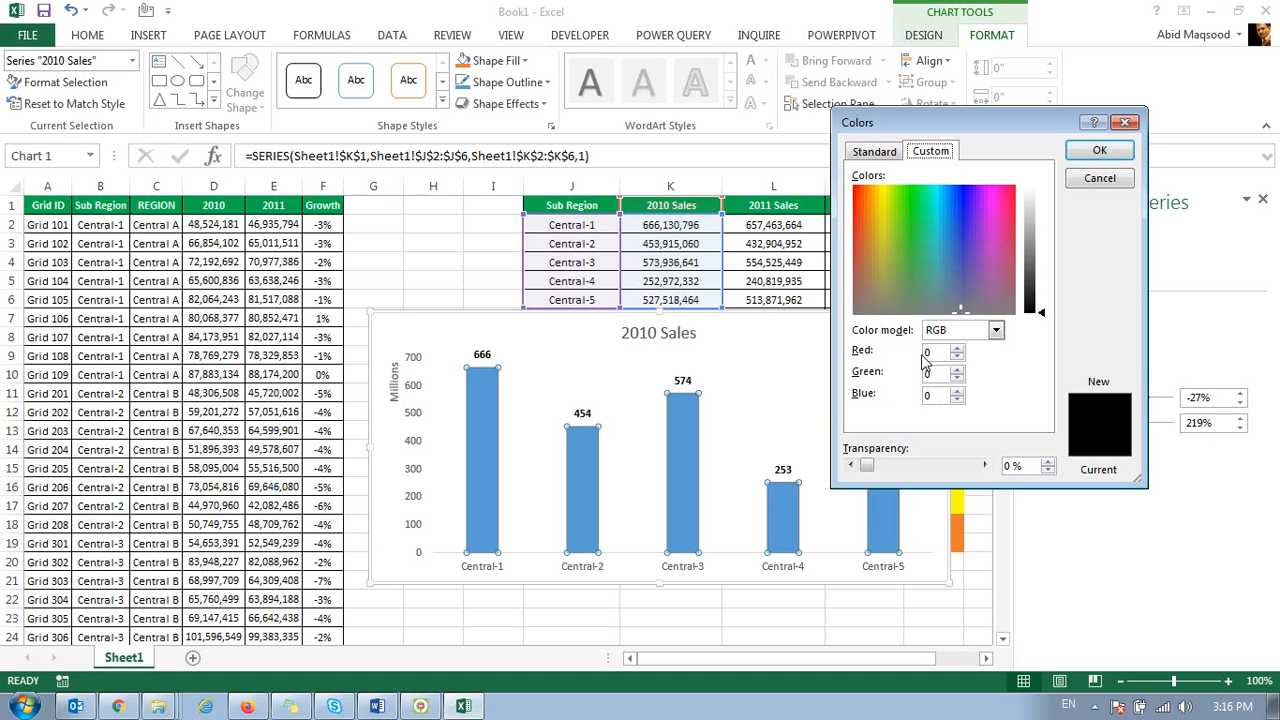
click(1122, 180)
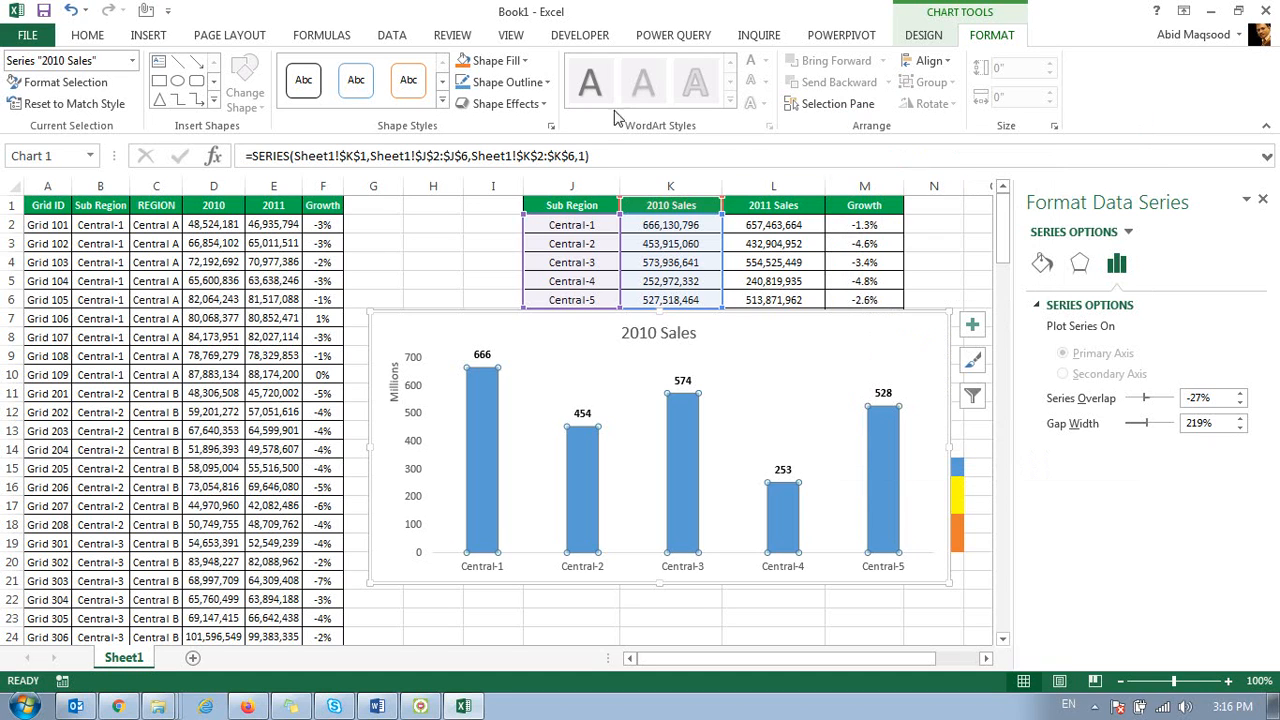
click(525, 61)
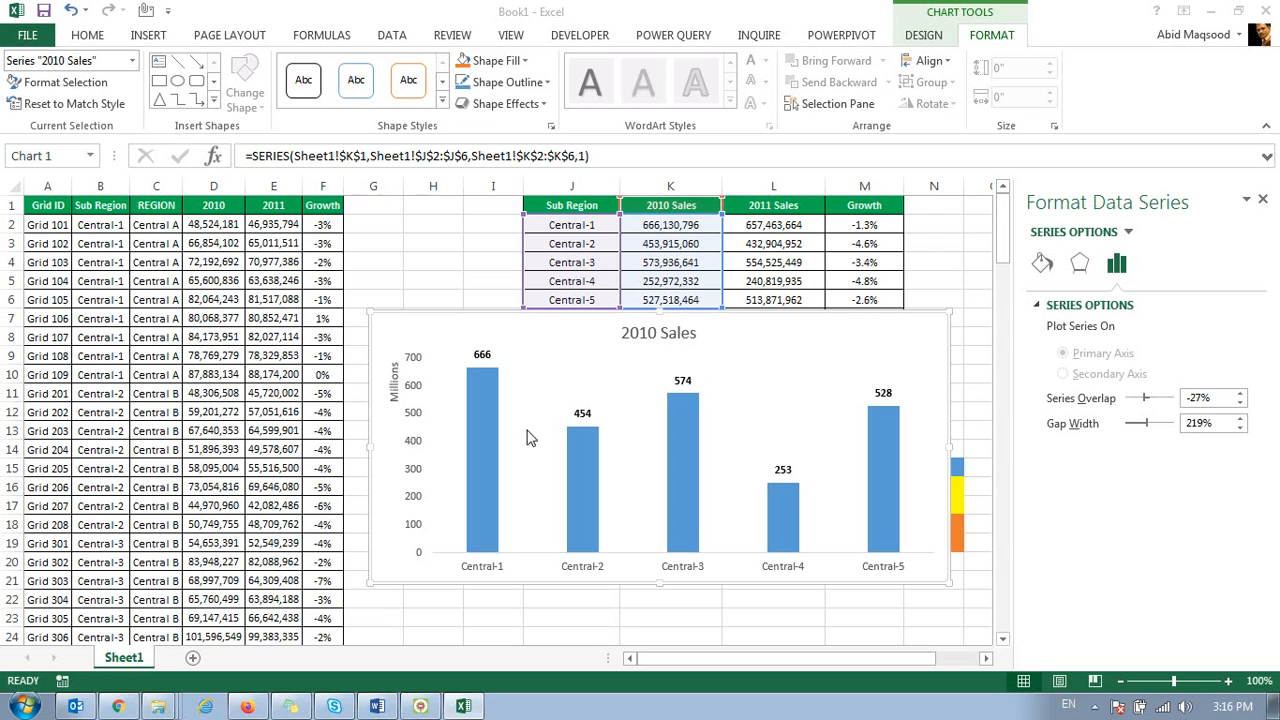
Step: Move the 2010 Sales chart slightly down, just below the Central total row of the summary table
click(492, 319)
click(627, 4)
click(474, 370)
mouse_move(457, 320)
mouse_down()
mouse_move(455, 375)
mouse_move(426, 363)
mouse_move(426, 343)
mouse_move(466, 337)
mouse_up()
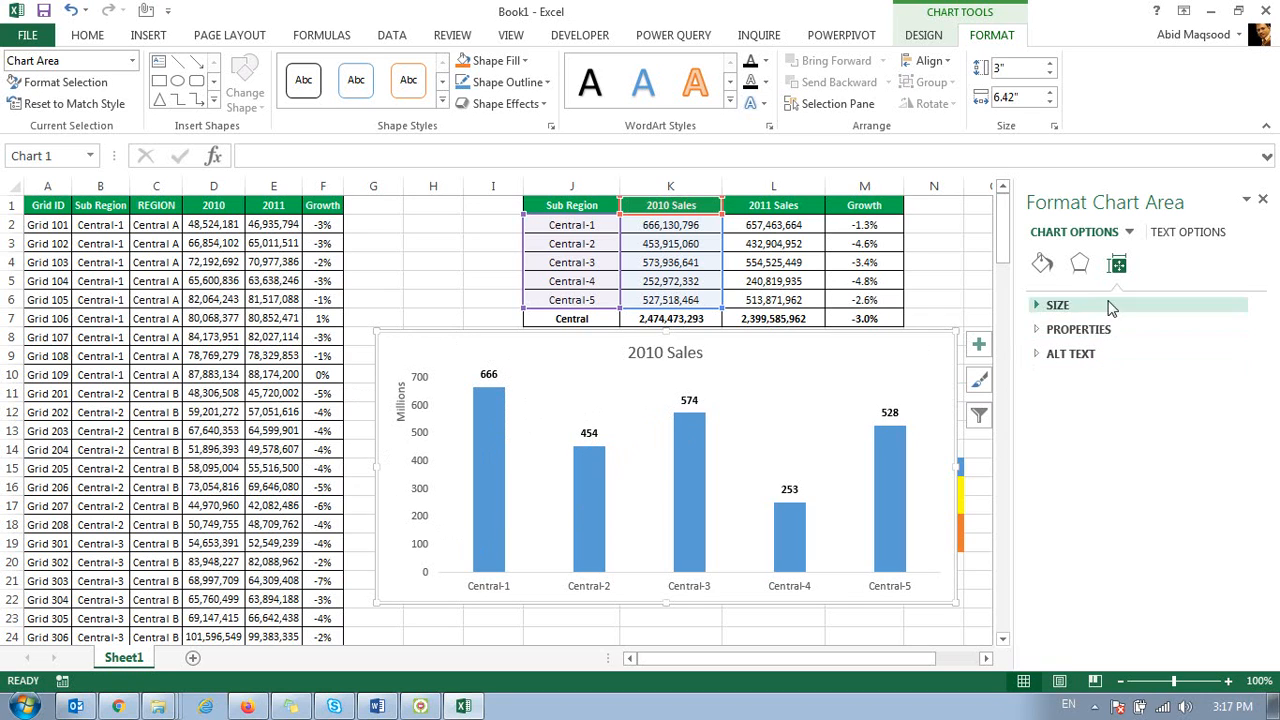
Step: Examine the fill and border formatting options available for the chart area, the plot area and the 2010 Sales data series
click(1079, 263)
click(1043, 263)
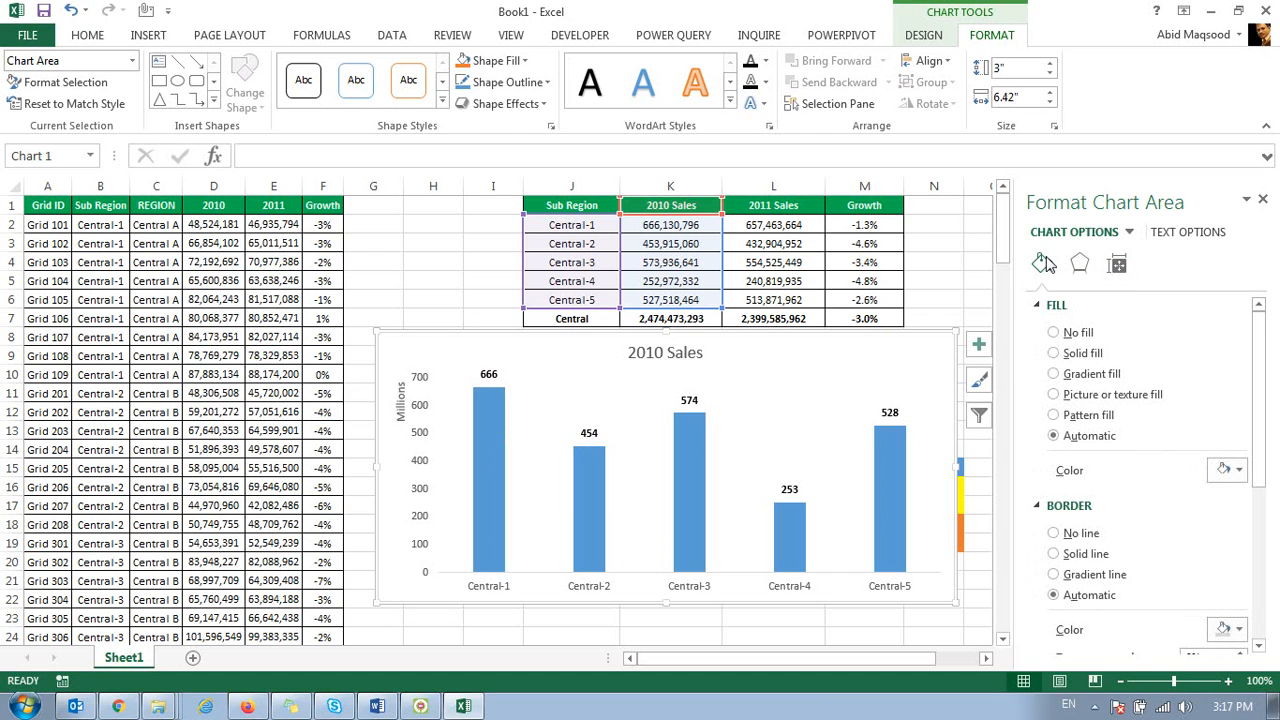
click(460, 402)
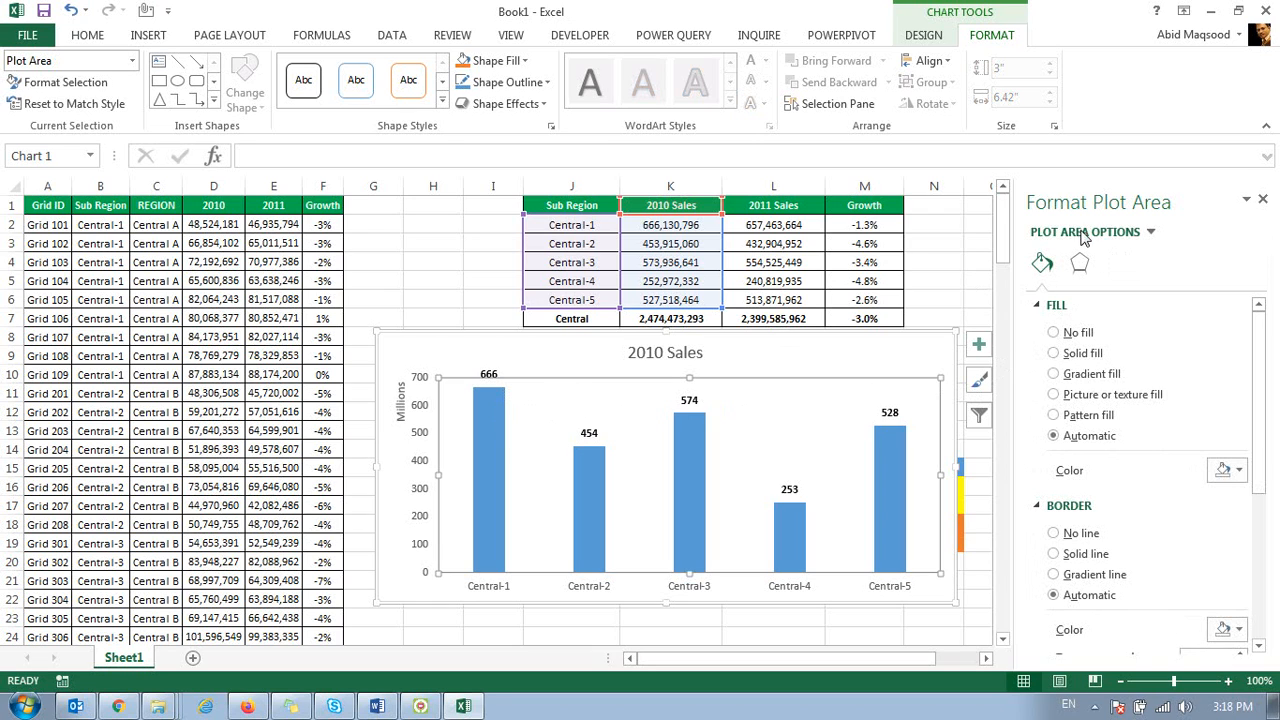
click(500, 443)
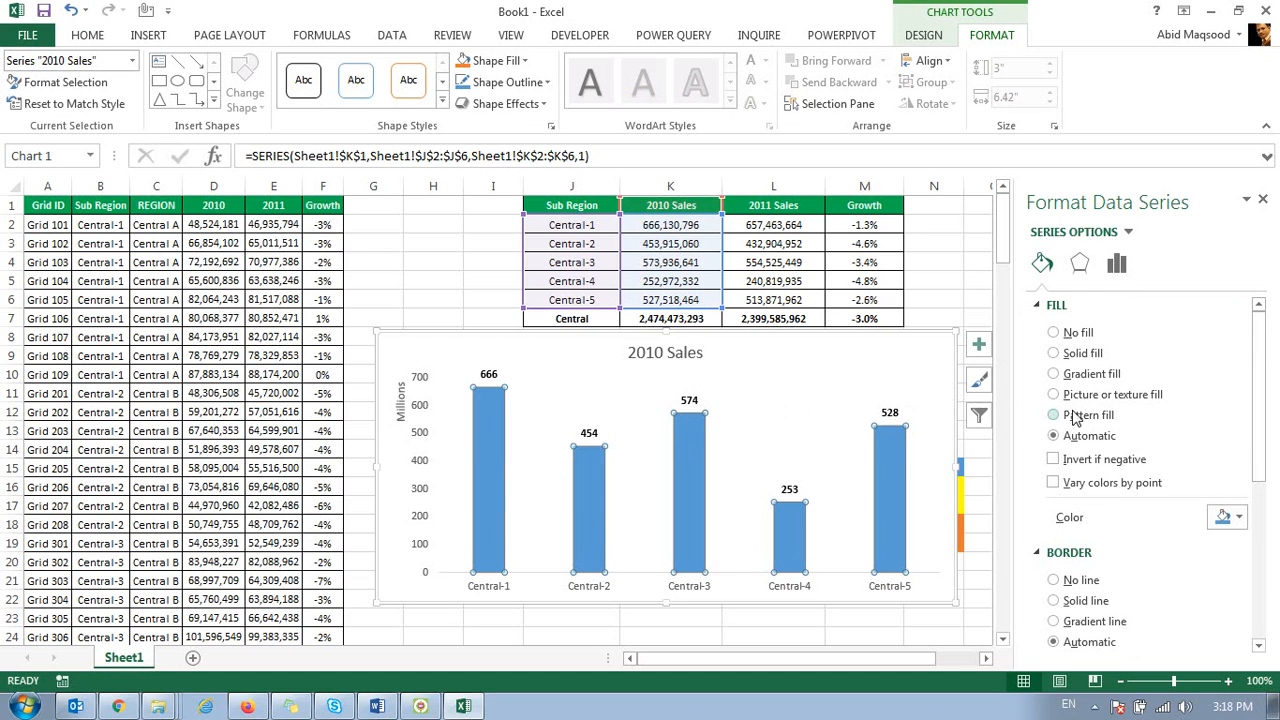
scroll(1106, 370, down, 1)
scroll(1106, 368, down, 6)
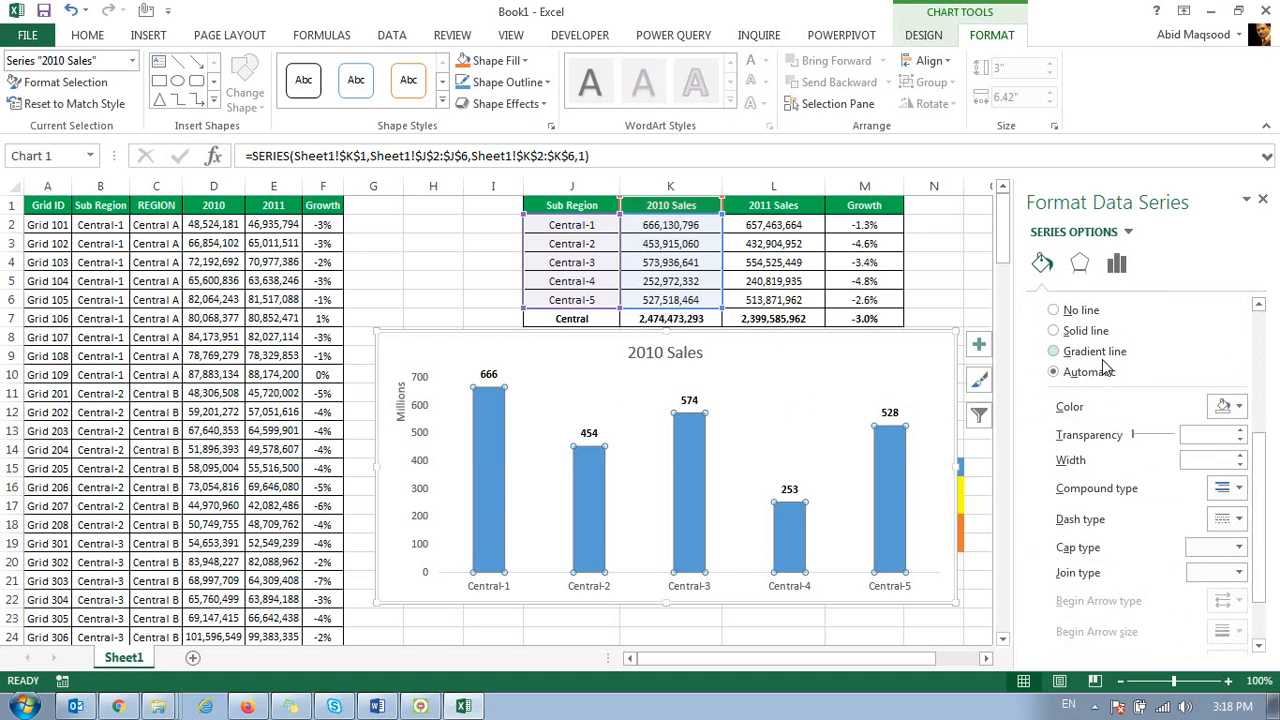
scroll(1102, 358, up, 7)
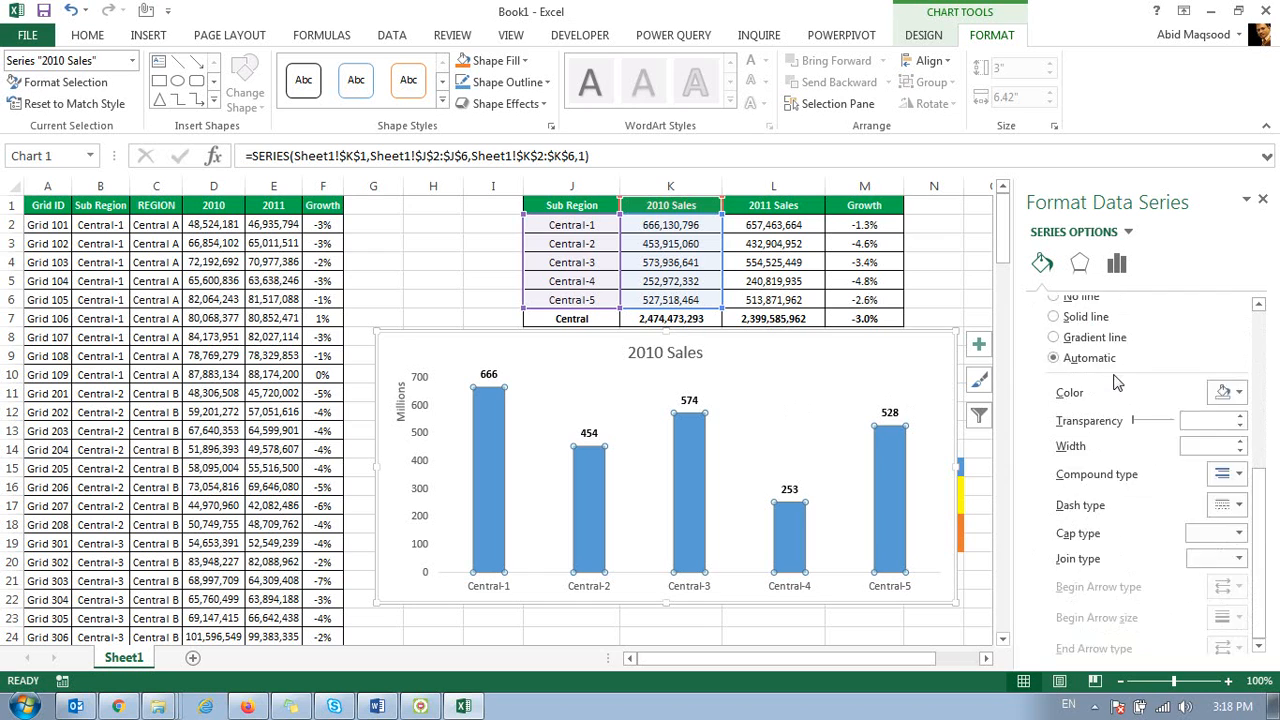
scroll(1110, 522, down, 2)
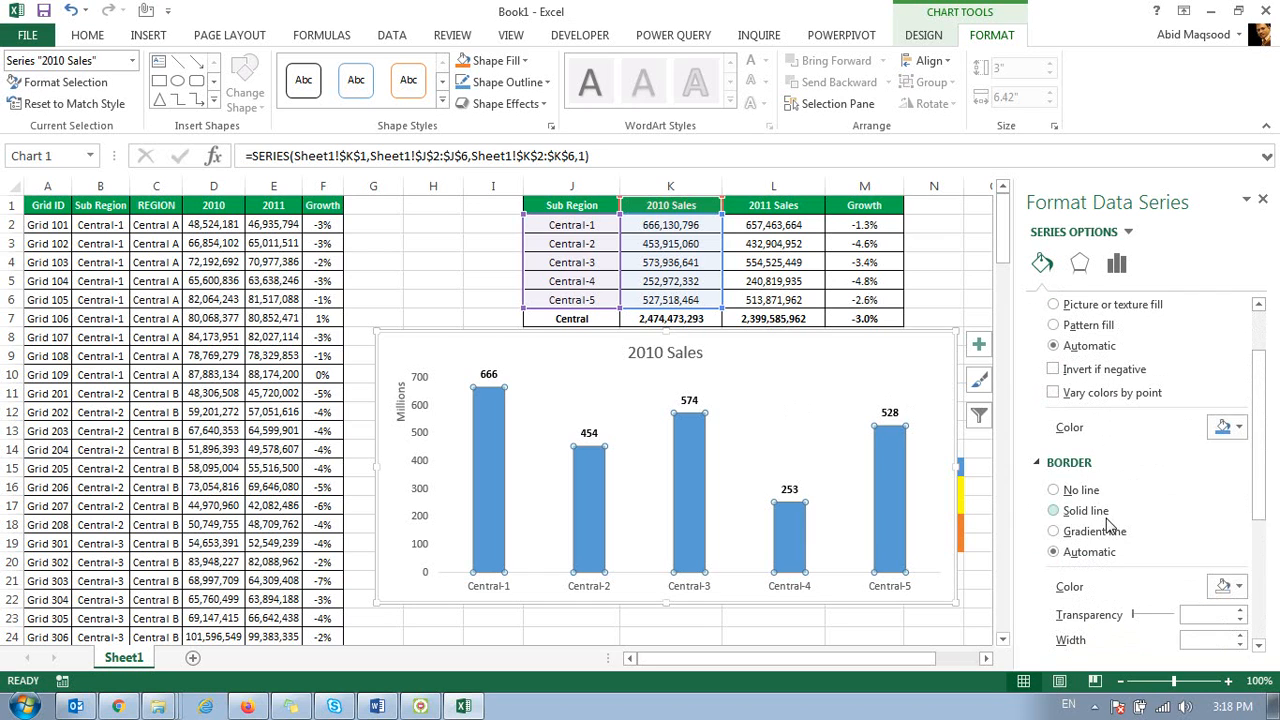
scroll(1108, 527, down, 3)
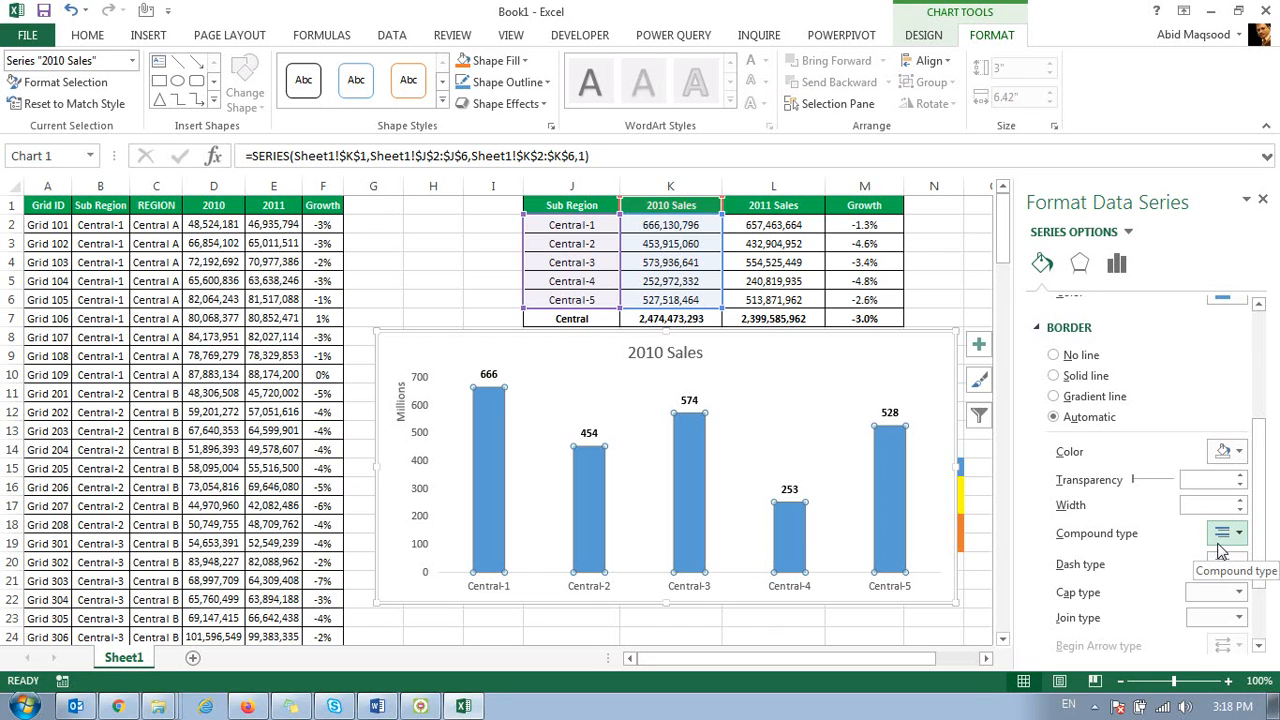
scroll(1218, 548, down, 2)
Step: Move the 2010 Sales chart up and to the left, so its upper edge sits just below the Central-2 summary row
drag(798, 341, 738, 258)
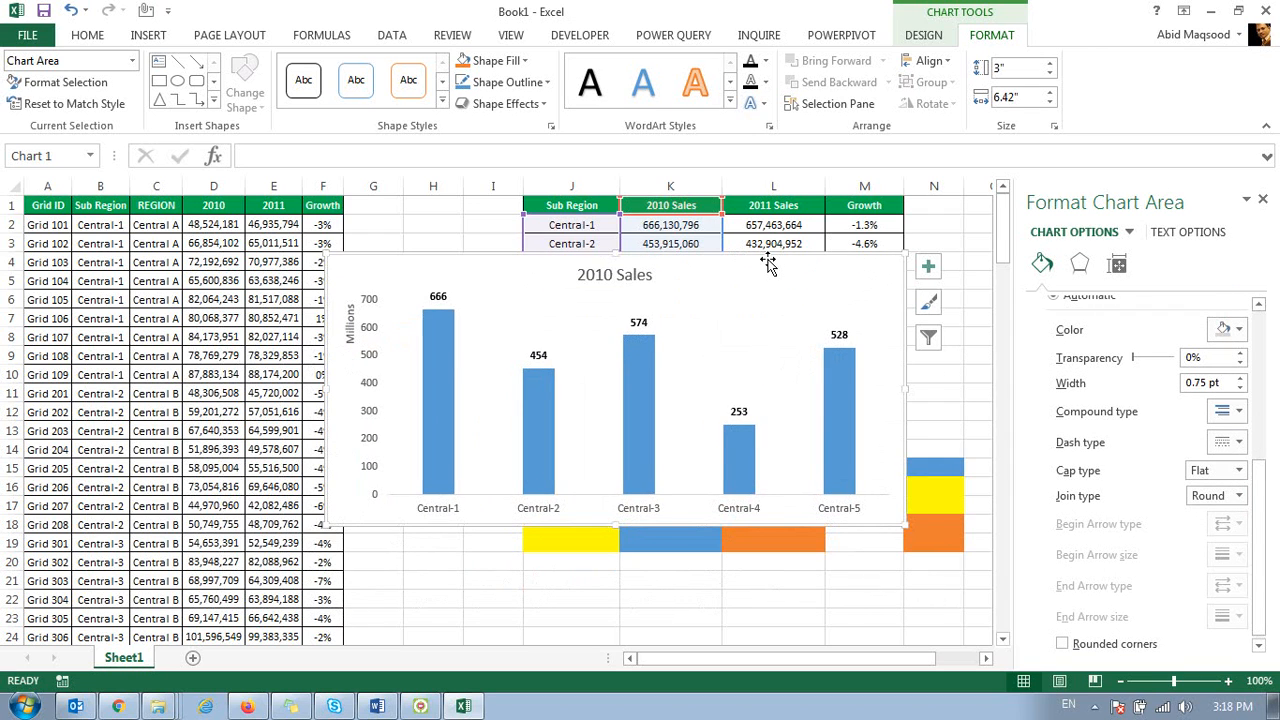
Step: Preview the clustered, stacked and 3-D column subtypes for the chart, and leave the chart type selection without applying one
right_click(756, 289)
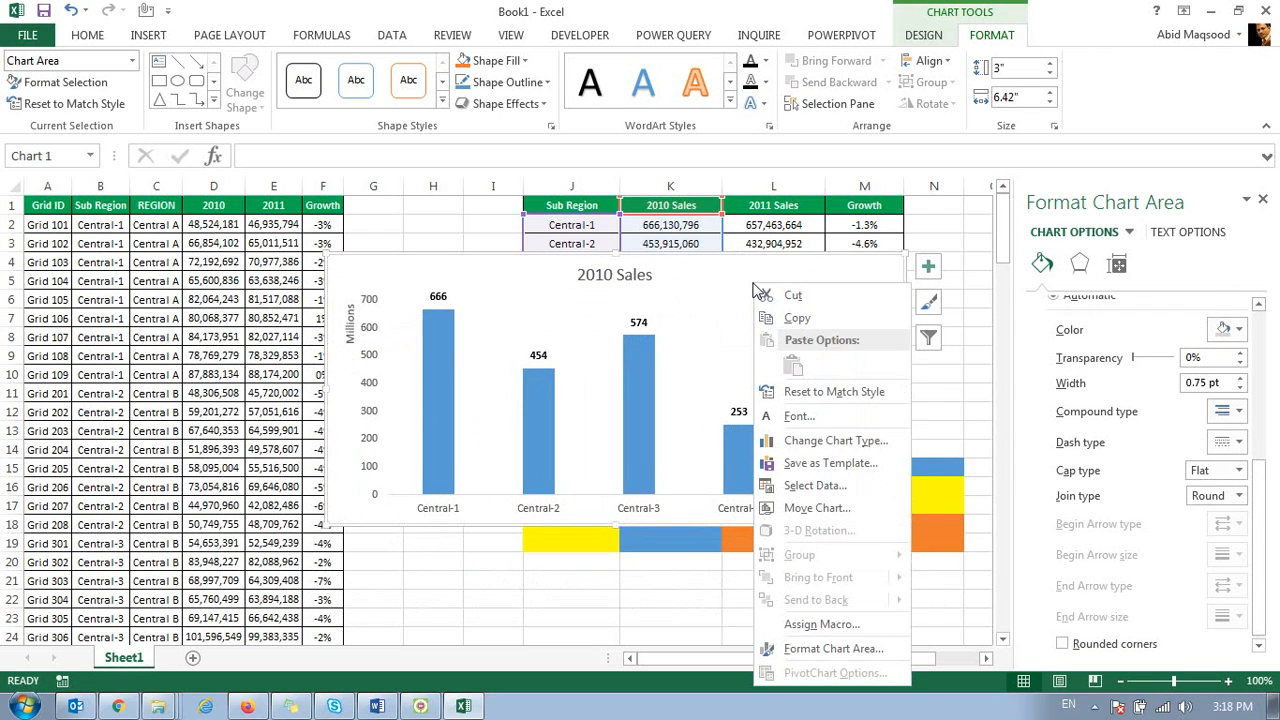
click(836, 441)
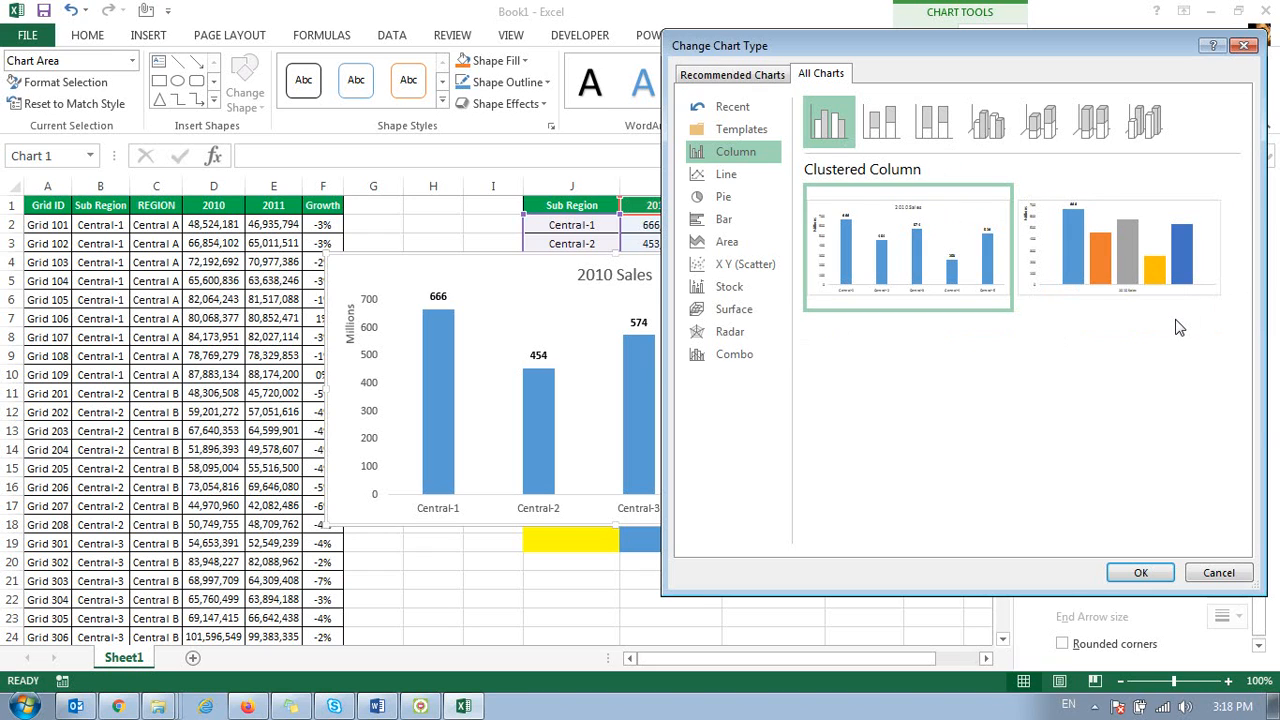
click(881, 122)
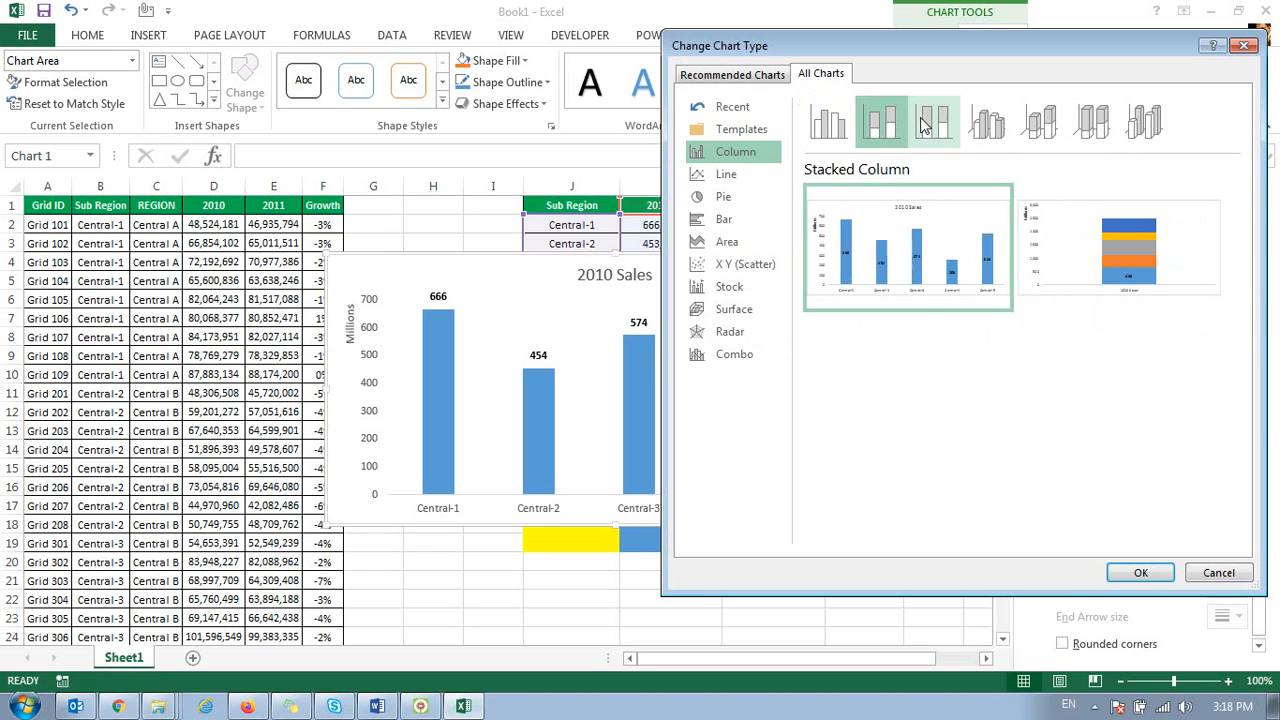
click(925, 122)
click(982, 128)
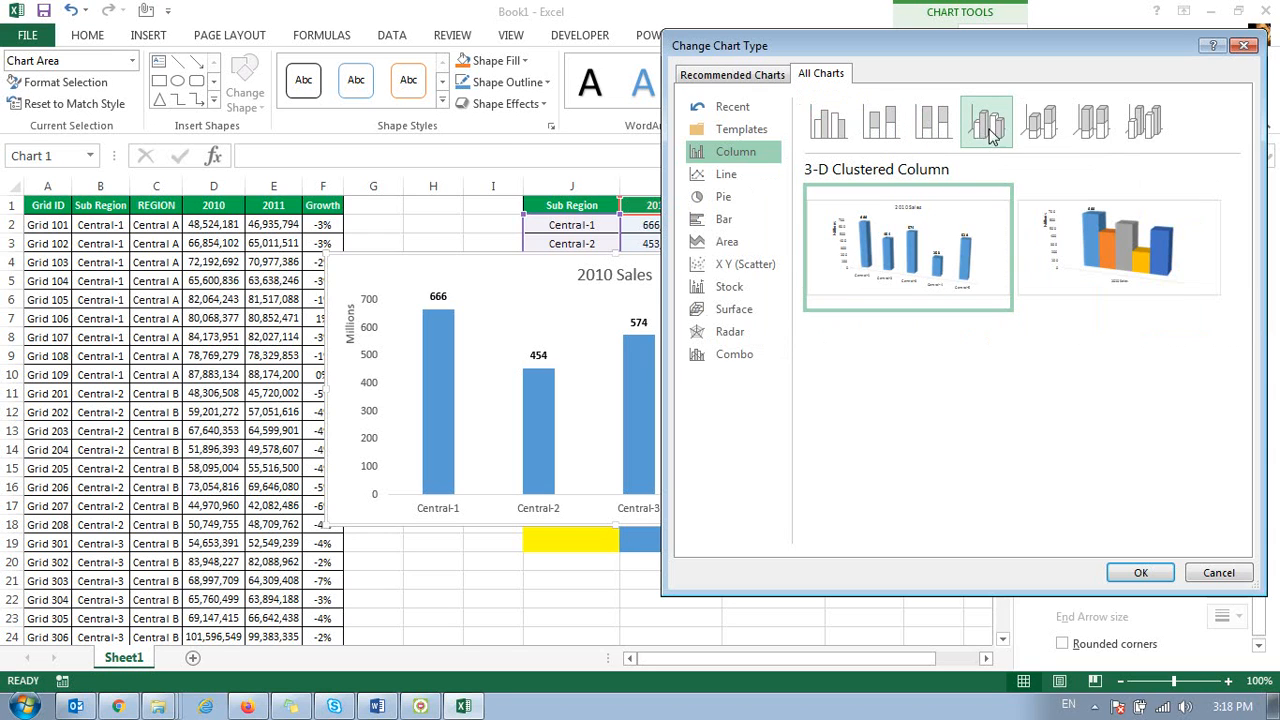
click(1040, 125)
click(1085, 128)
click(1143, 125)
click(834, 130)
click(878, 126)
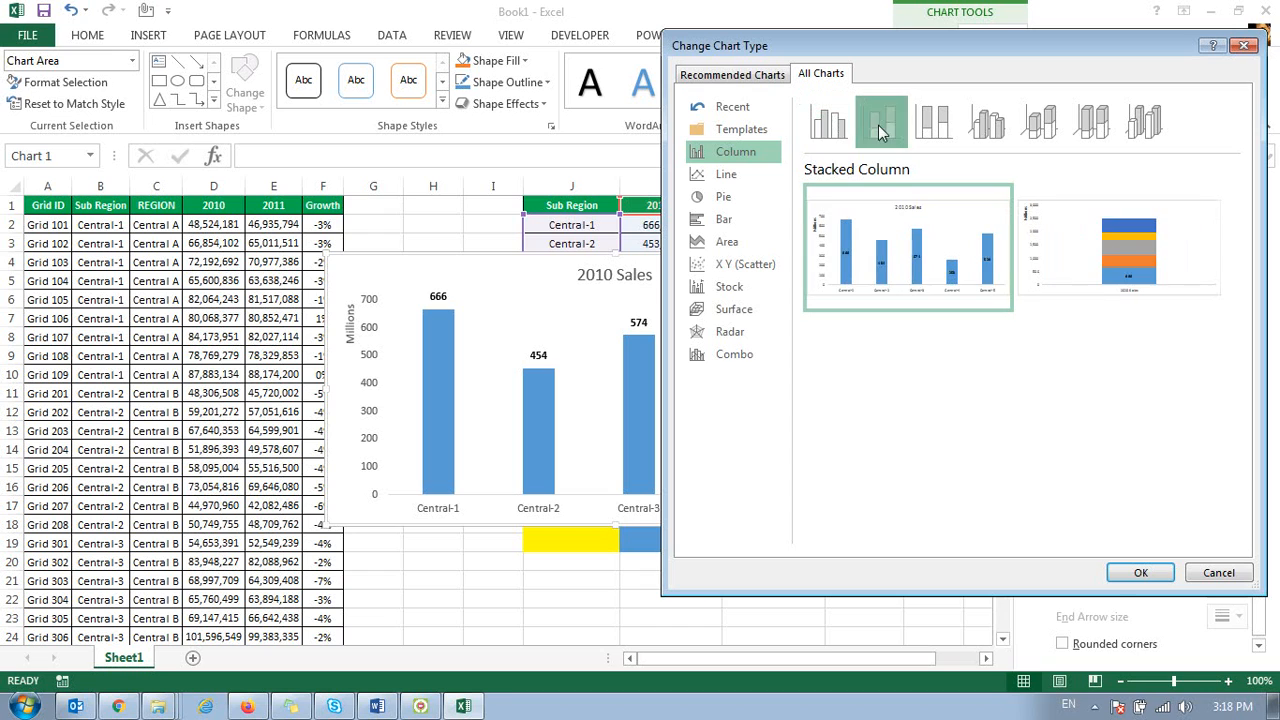
click(812, 122)
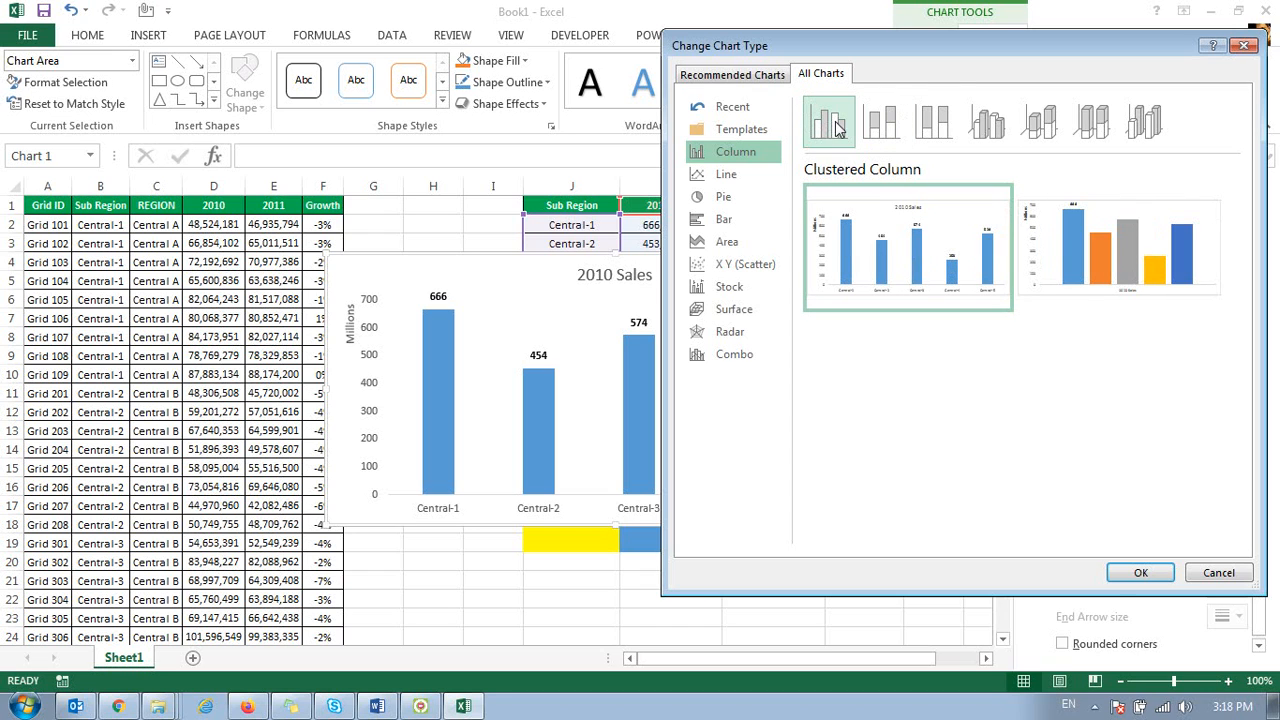
mouse_move(868, 247)
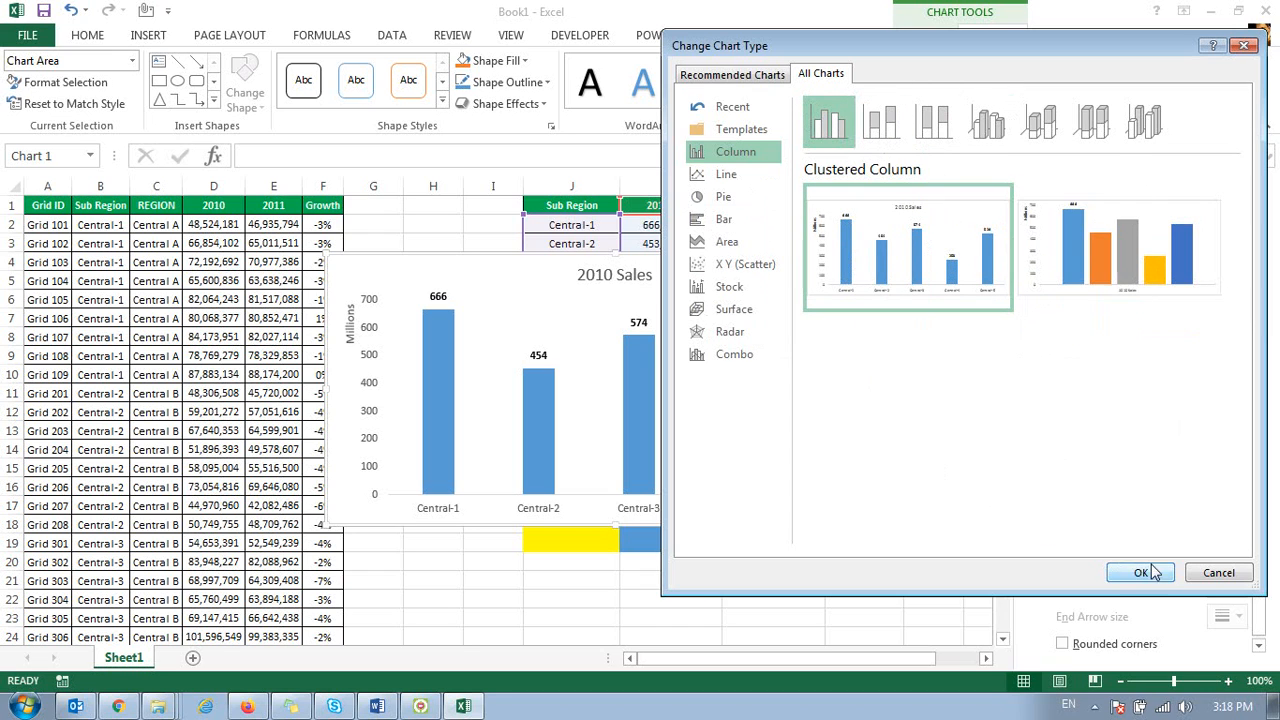
click(1218, 573)
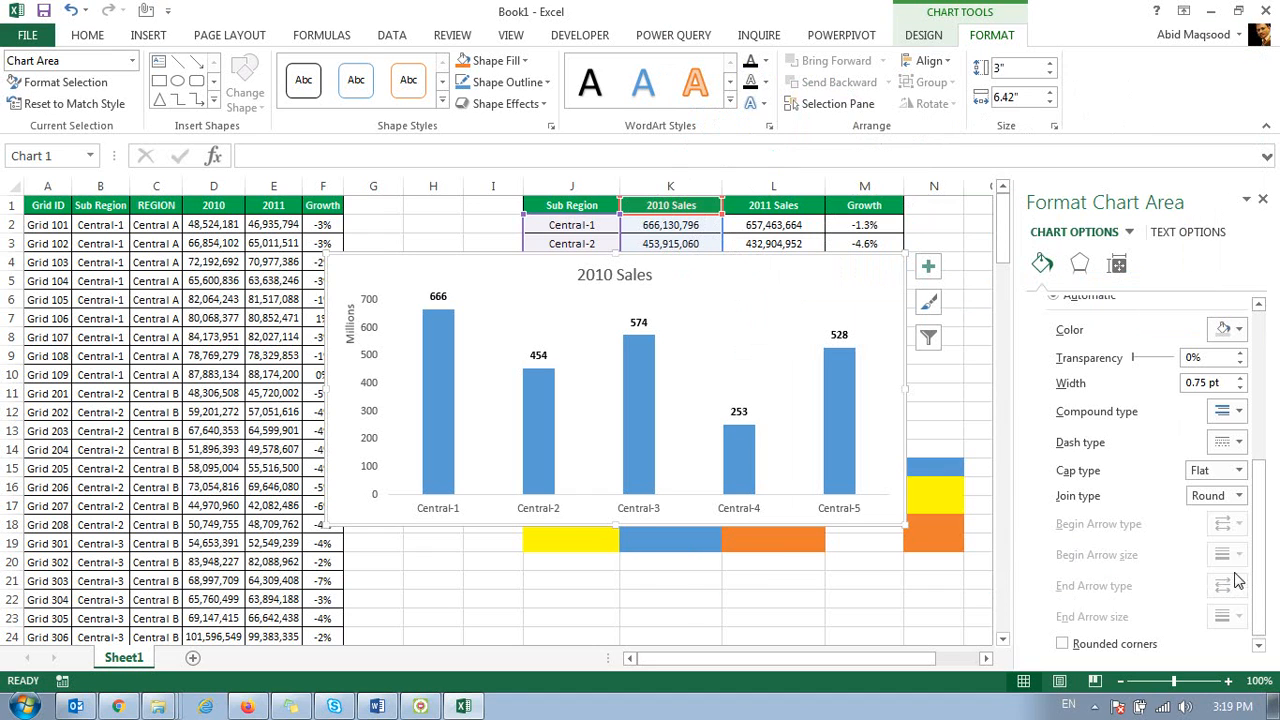
click(906, 38)
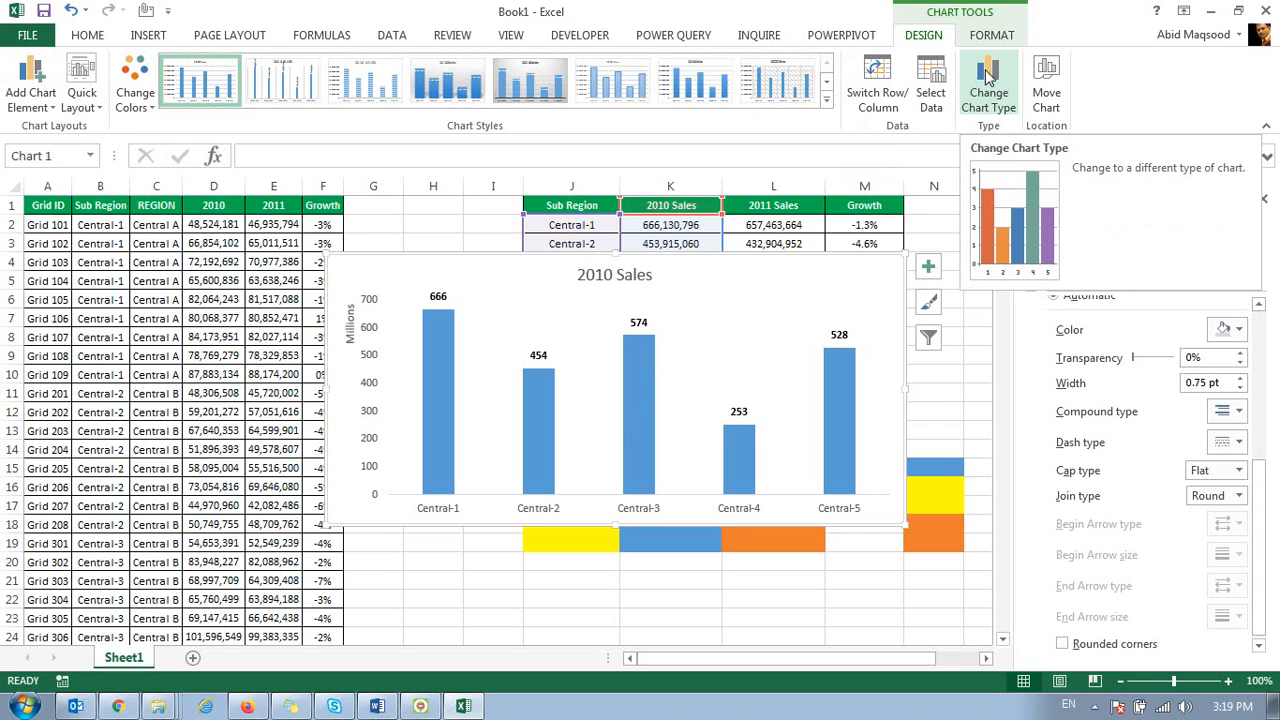
click(988, 82)
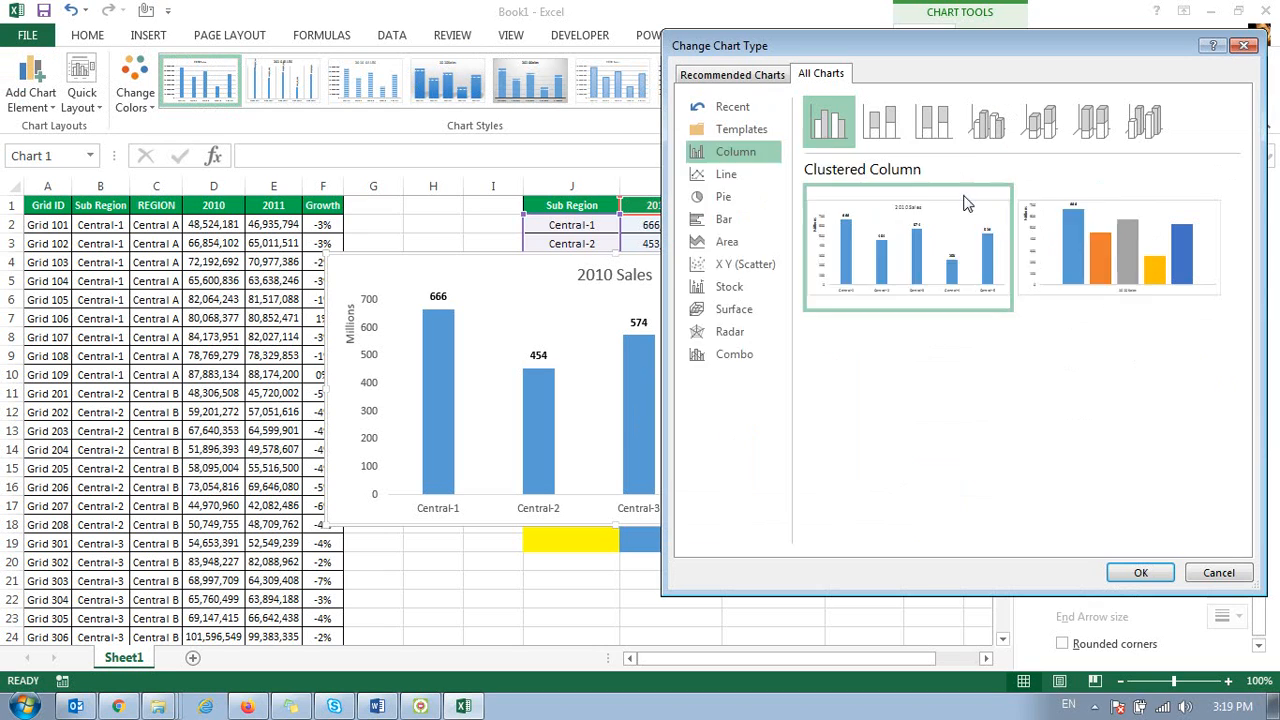
click(1219, 572)
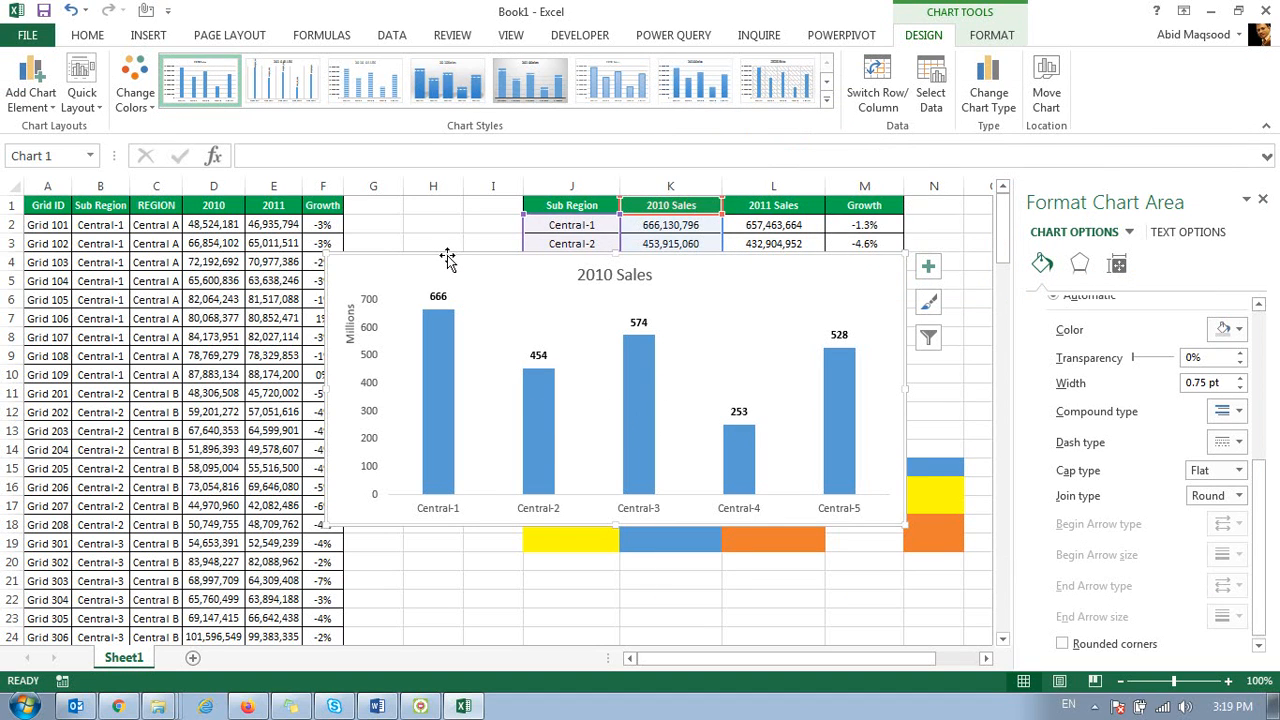
Step: Replace the formatted 2010 Sales chart with a new clustered column chart of J1:K6, placed just below the summary table
key(Delete)
drag(543, 206, 665, 299)
click(148, 36)
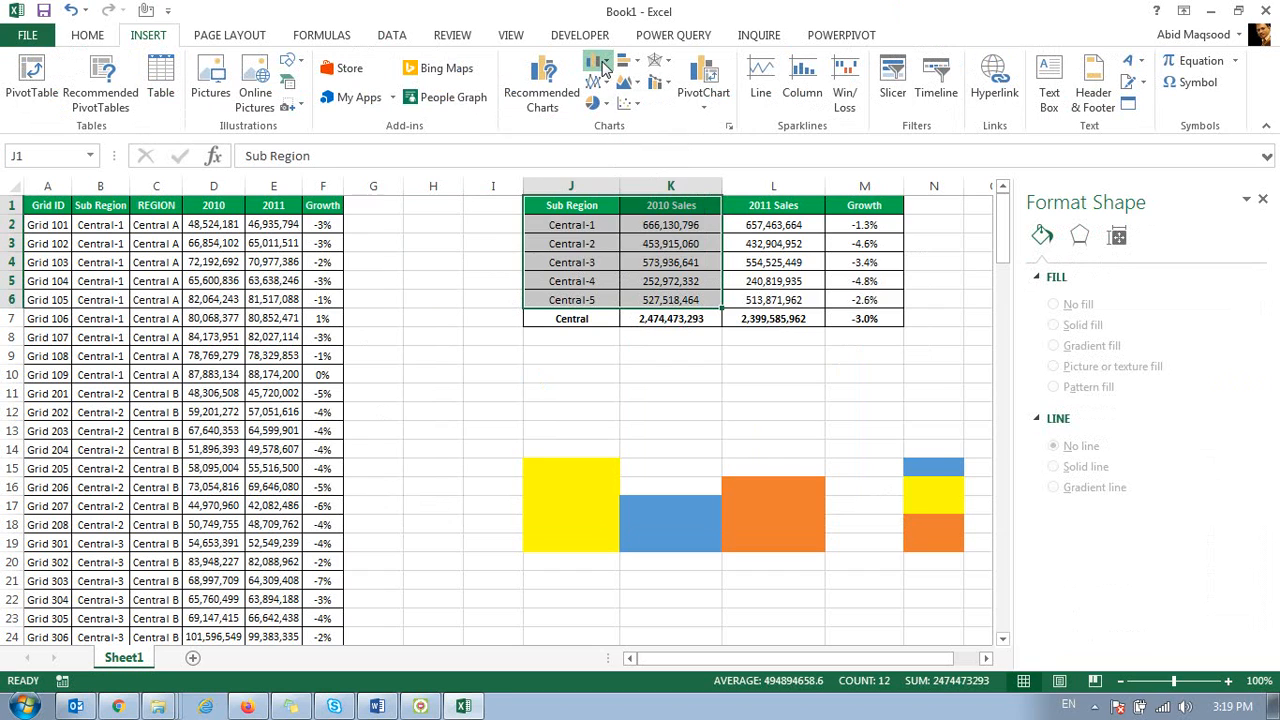
click(600, 63)
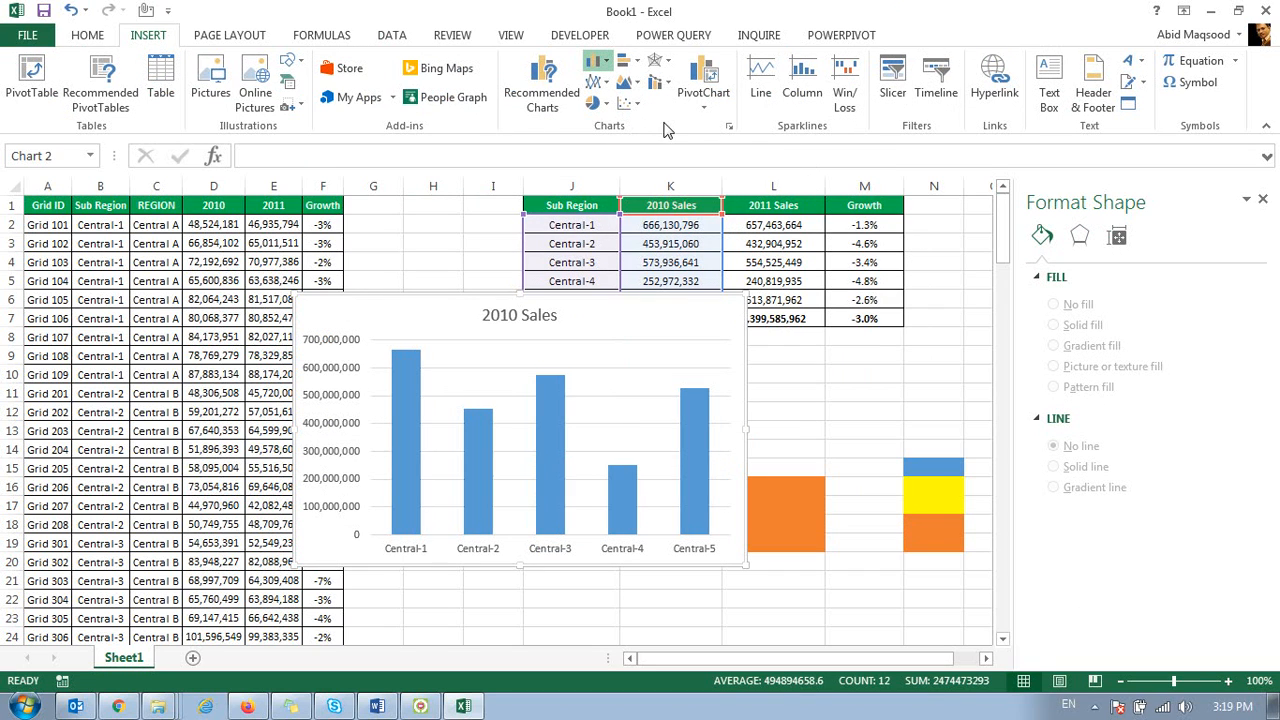
click(606, 417)
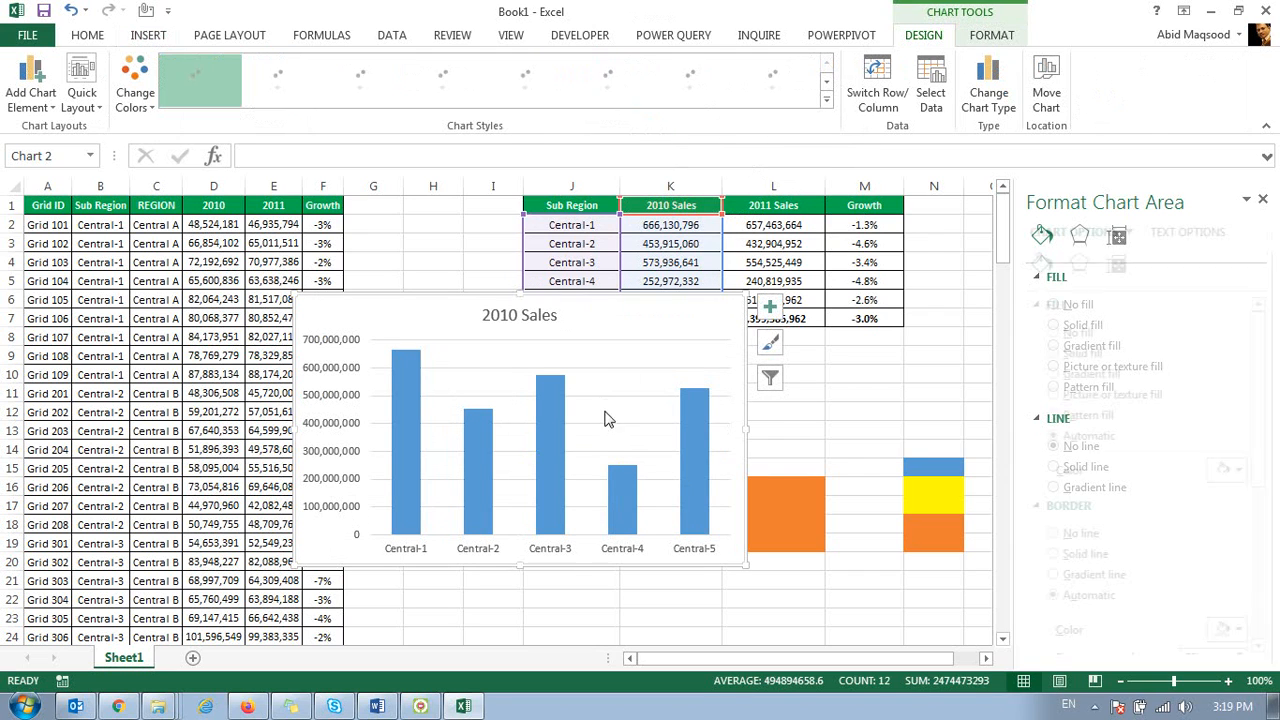
drag(445, 300, 621, 346)
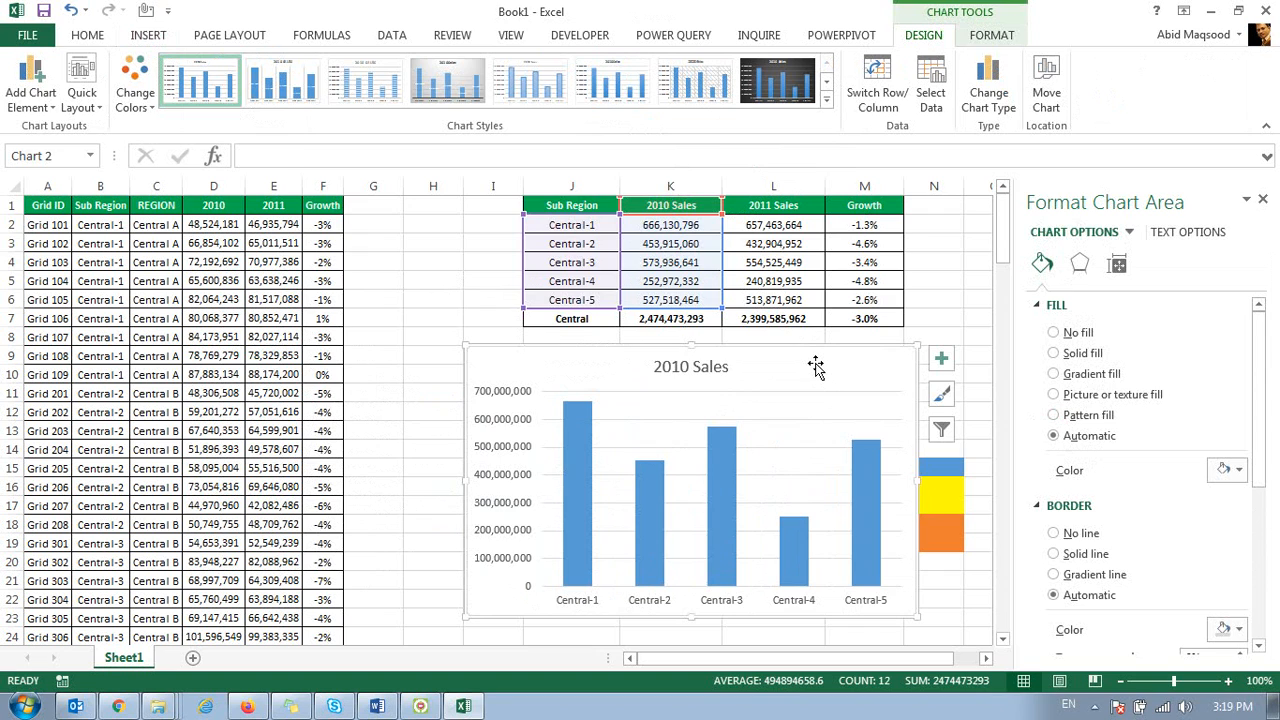
Step: Delete the 2010 Sales chart and insert a stacked column chart of 2010 and 2011 sales by sub region from J1:L6
key(Delete)
drag(534, 205, 757, 298)
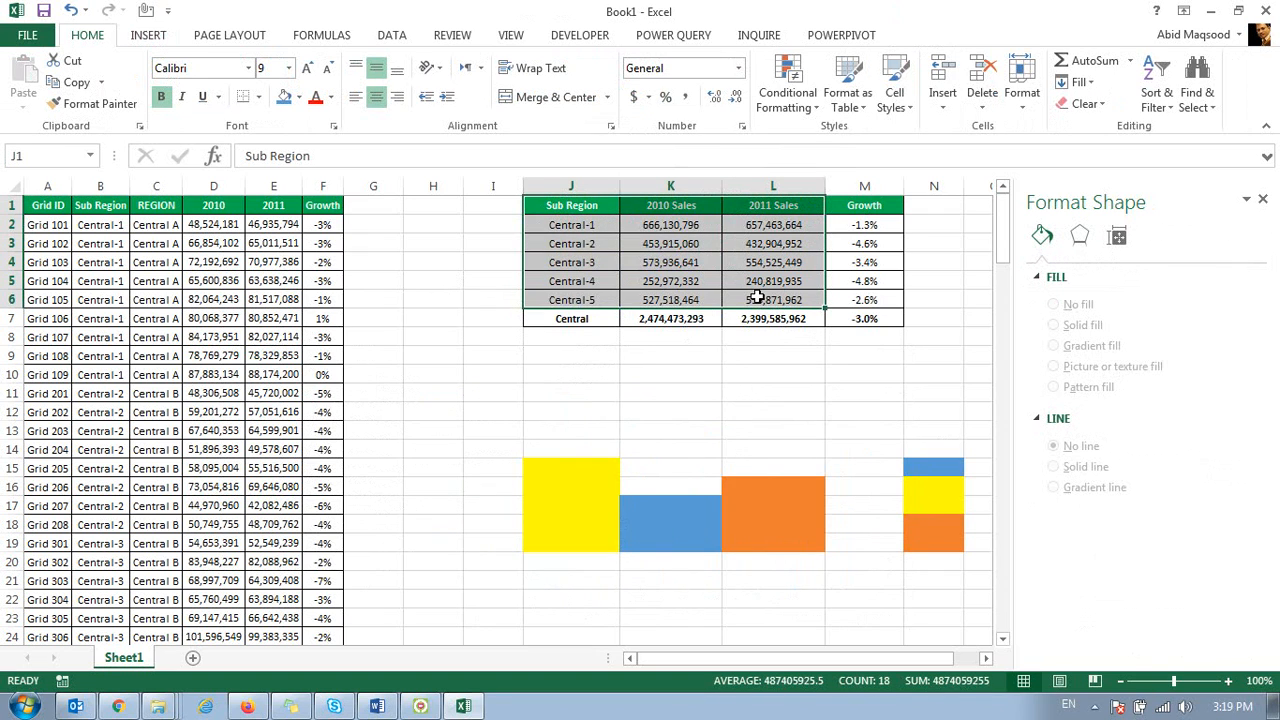
click(148, 37)
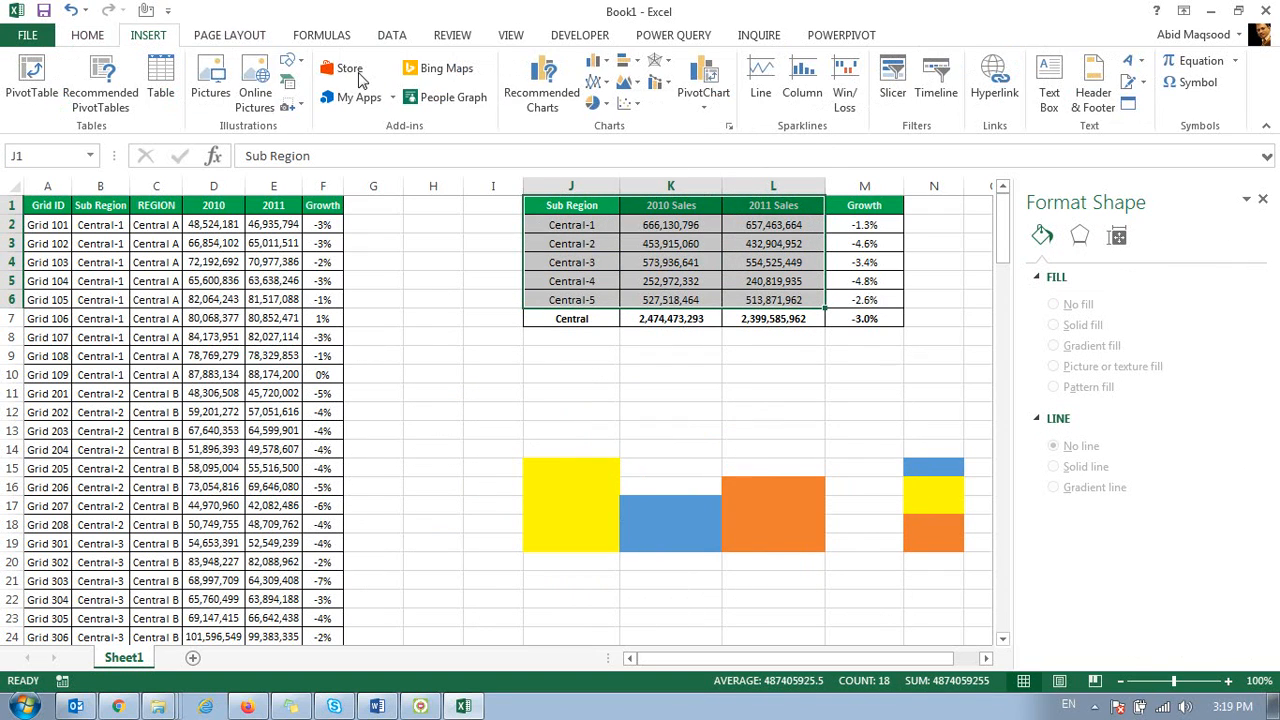
click(617, 68)
click(632, 110)
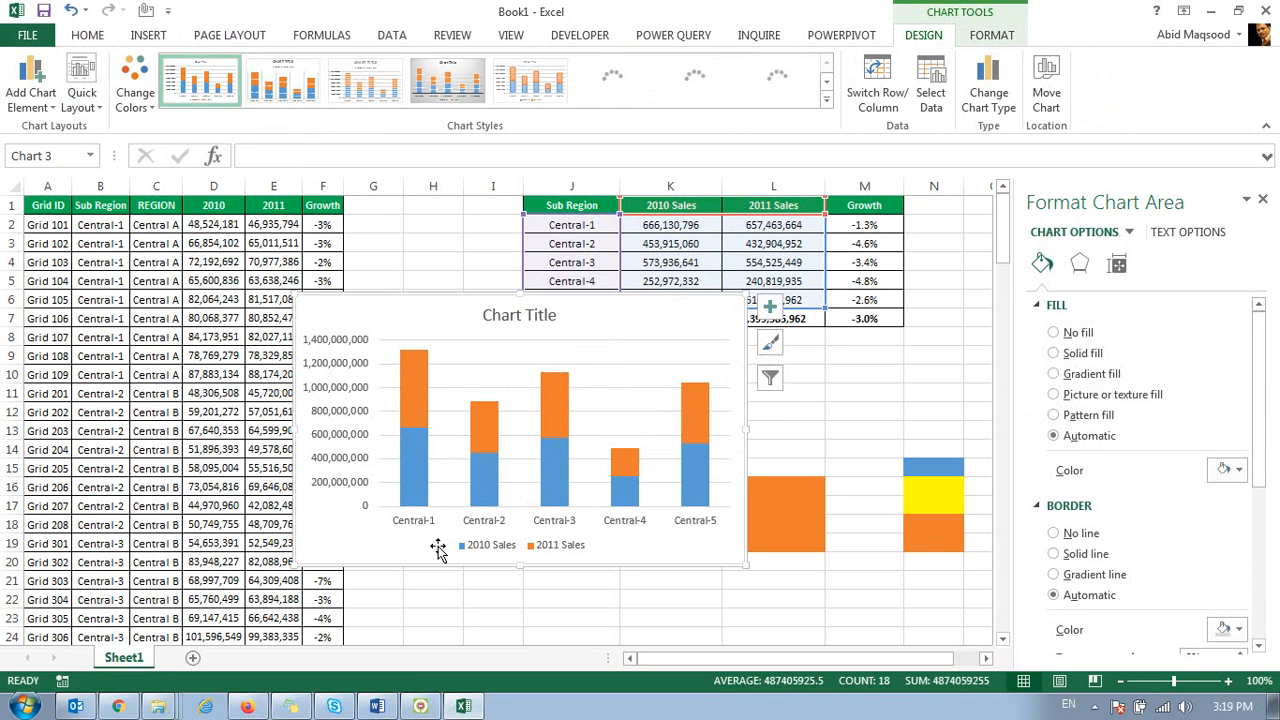
Step: Change the new stacked chart to the Clustered Column chart type
click(988, 85)
click(826, 122)
click(1137, 569)
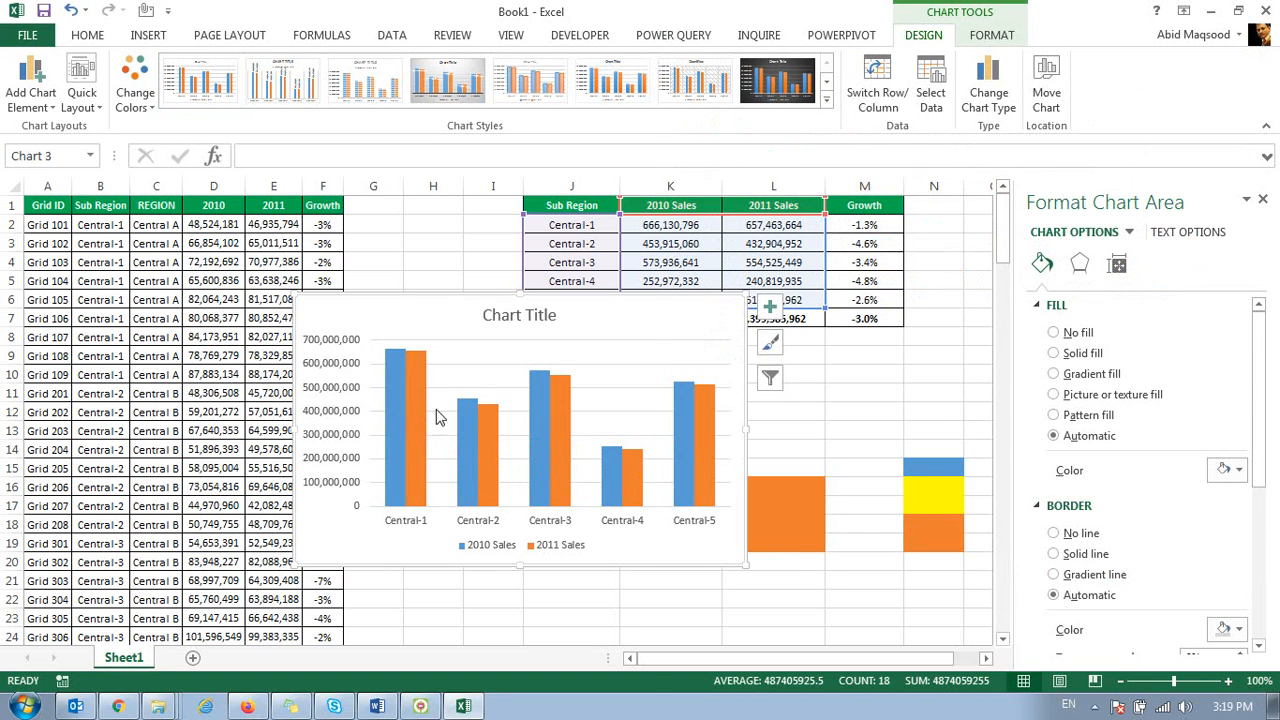
click(473, 409)
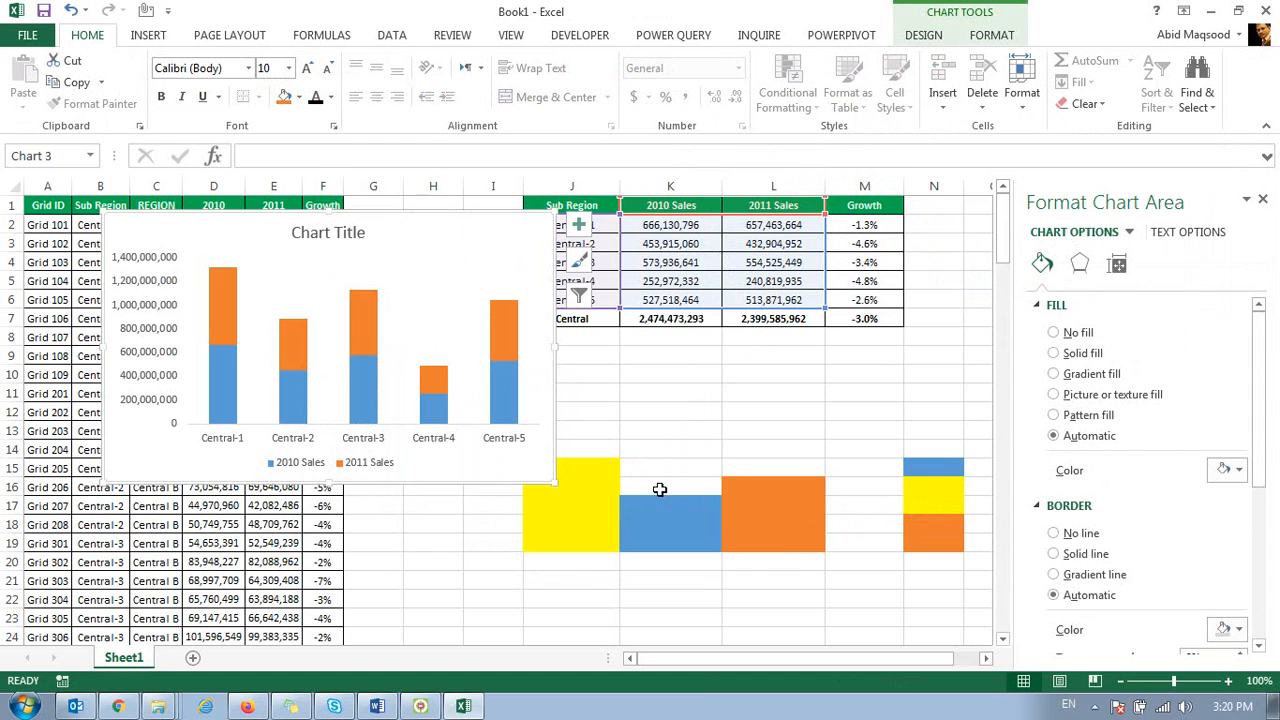
Step: Move the stacked column chart so its upper edge sits just below the Central-4 row of the summary table
click(606, 503)
drag(603, 466, 826, 514)
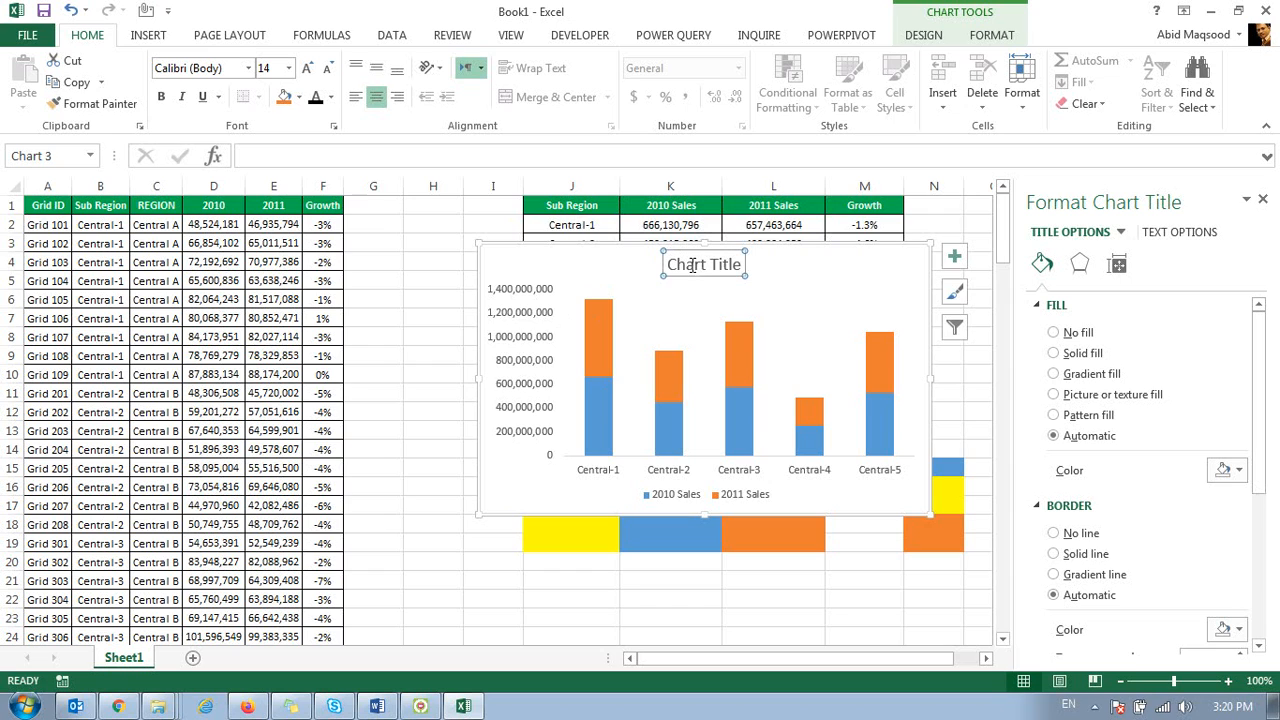
triple_click(692, 266)
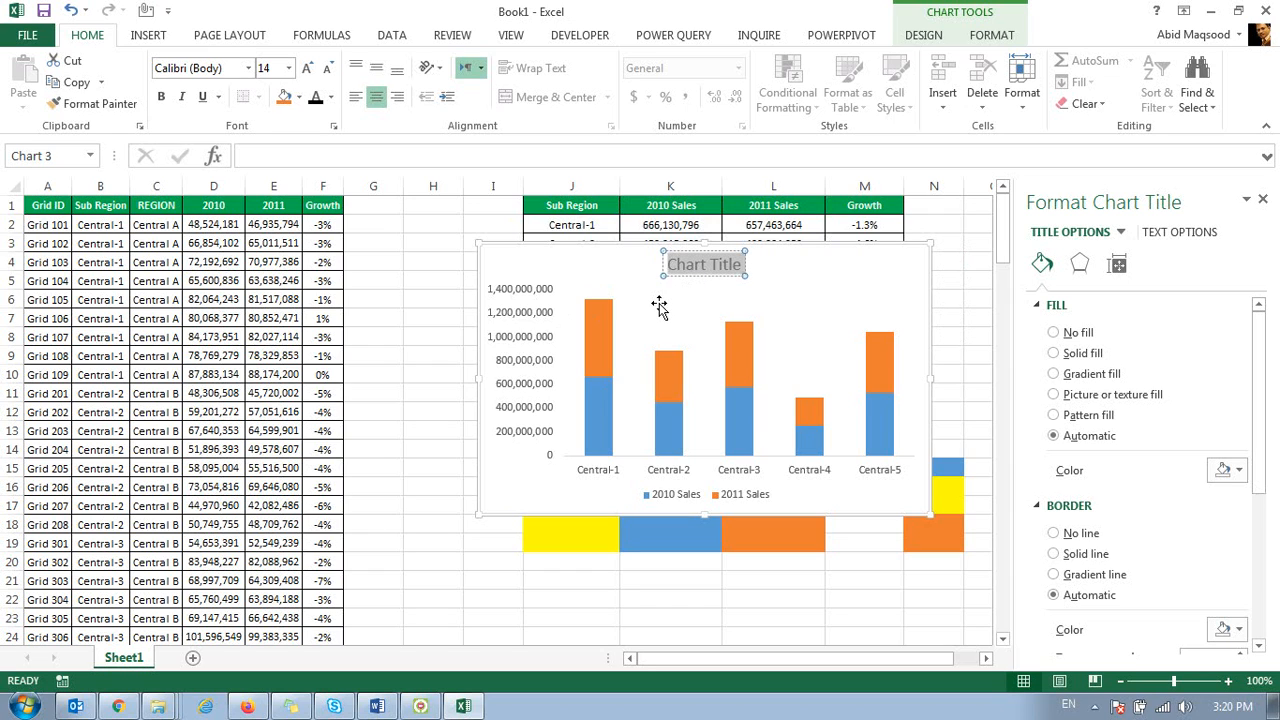
click(671, 268)
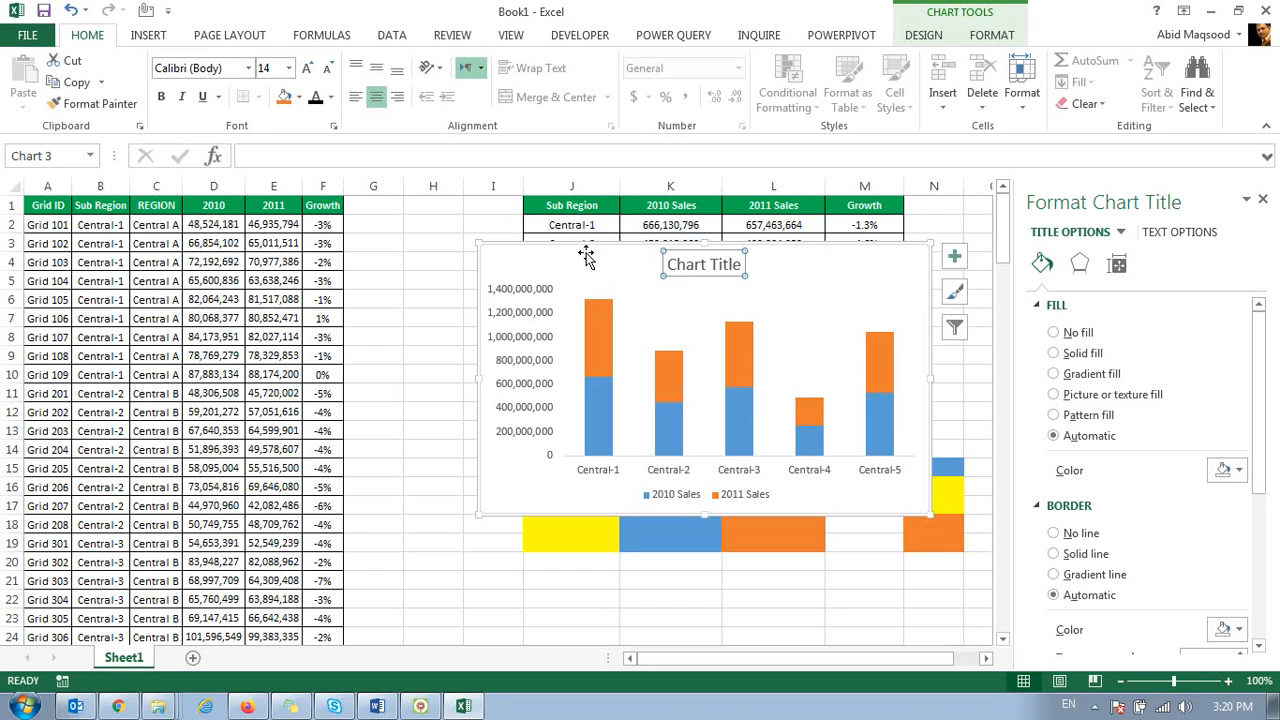
drag(557, 245, 565, 292)
Step: Link the chart title to cell K1 with =Sheet1!$K$1, and move the chart just below the Central total row
click(703, 318)
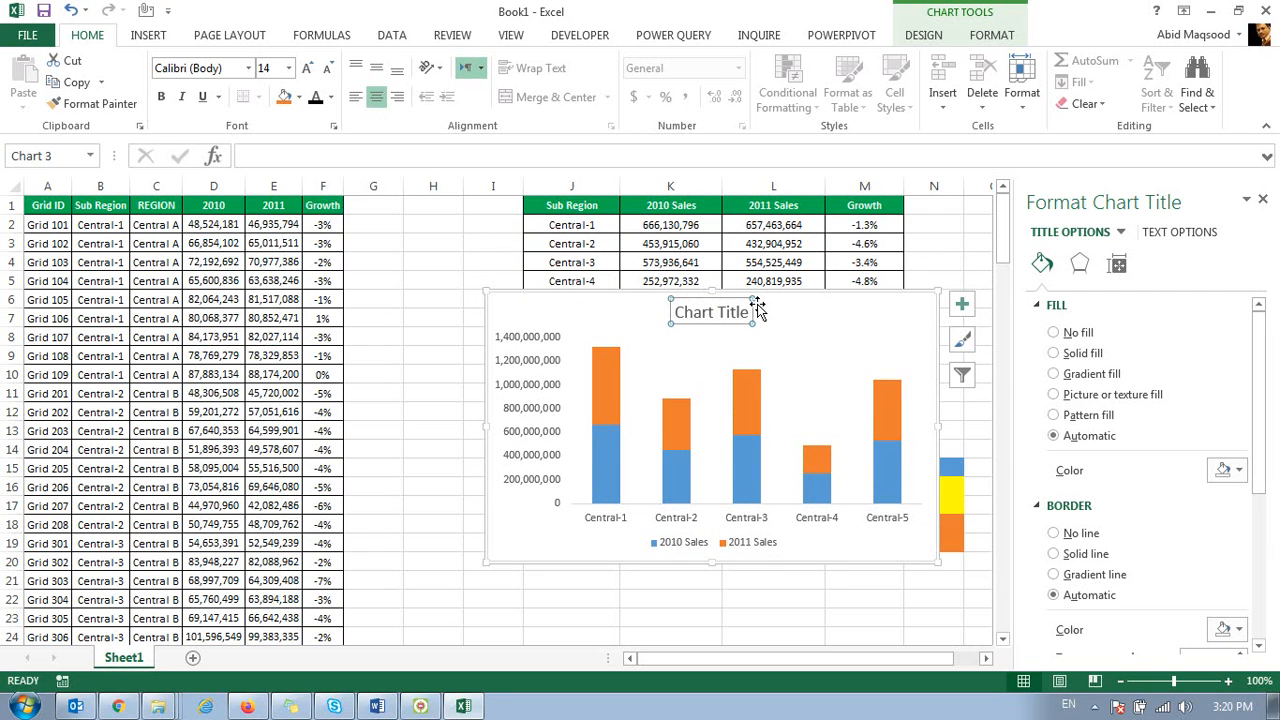
click(354, 157)
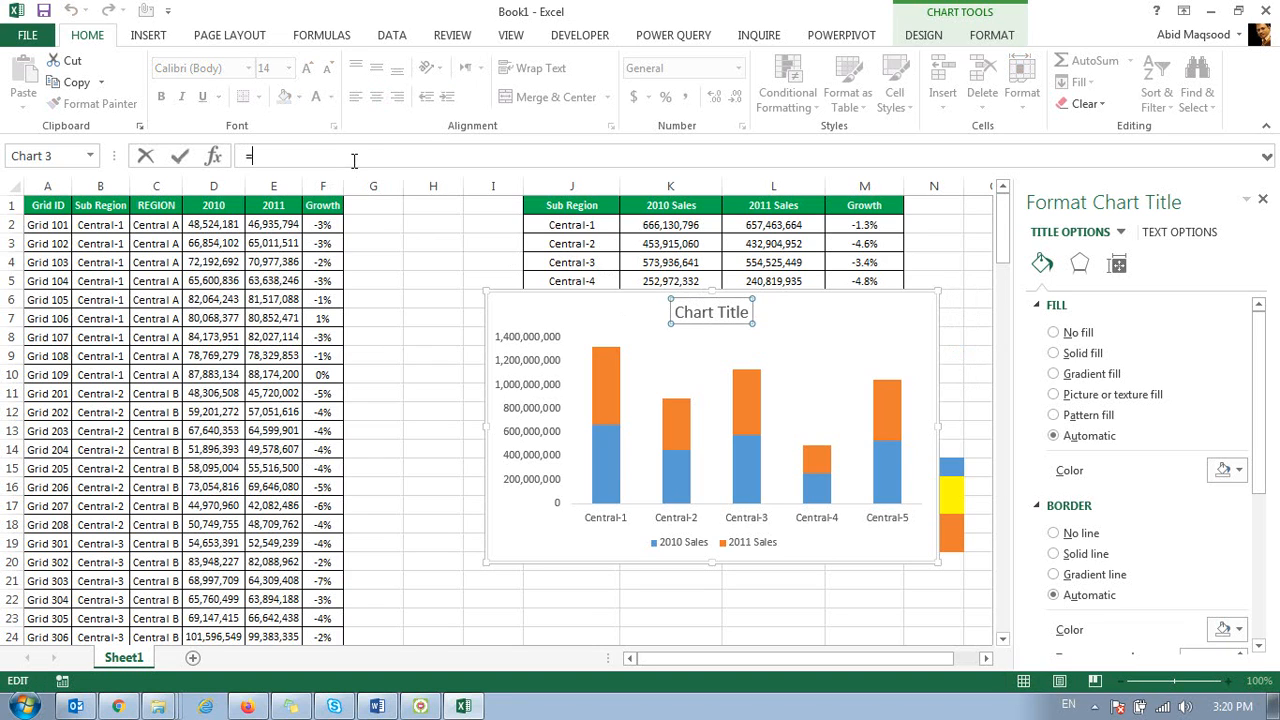
click(700, 206)
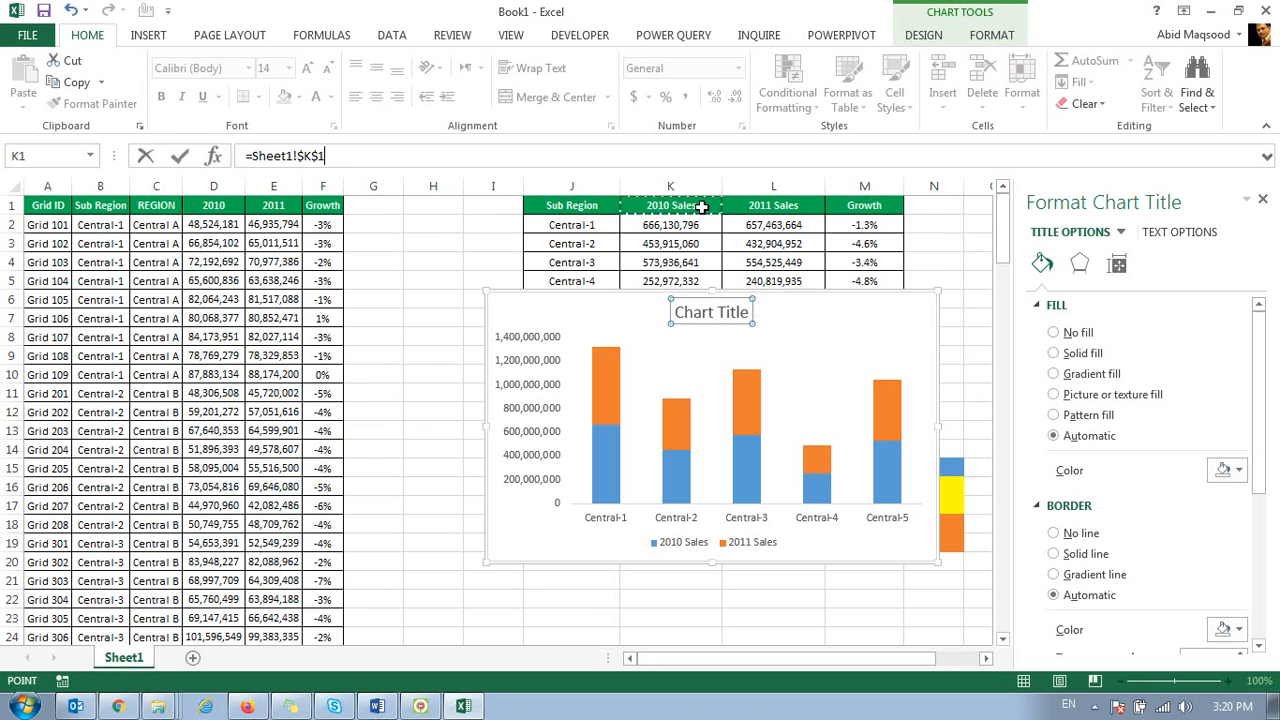
key(Return)
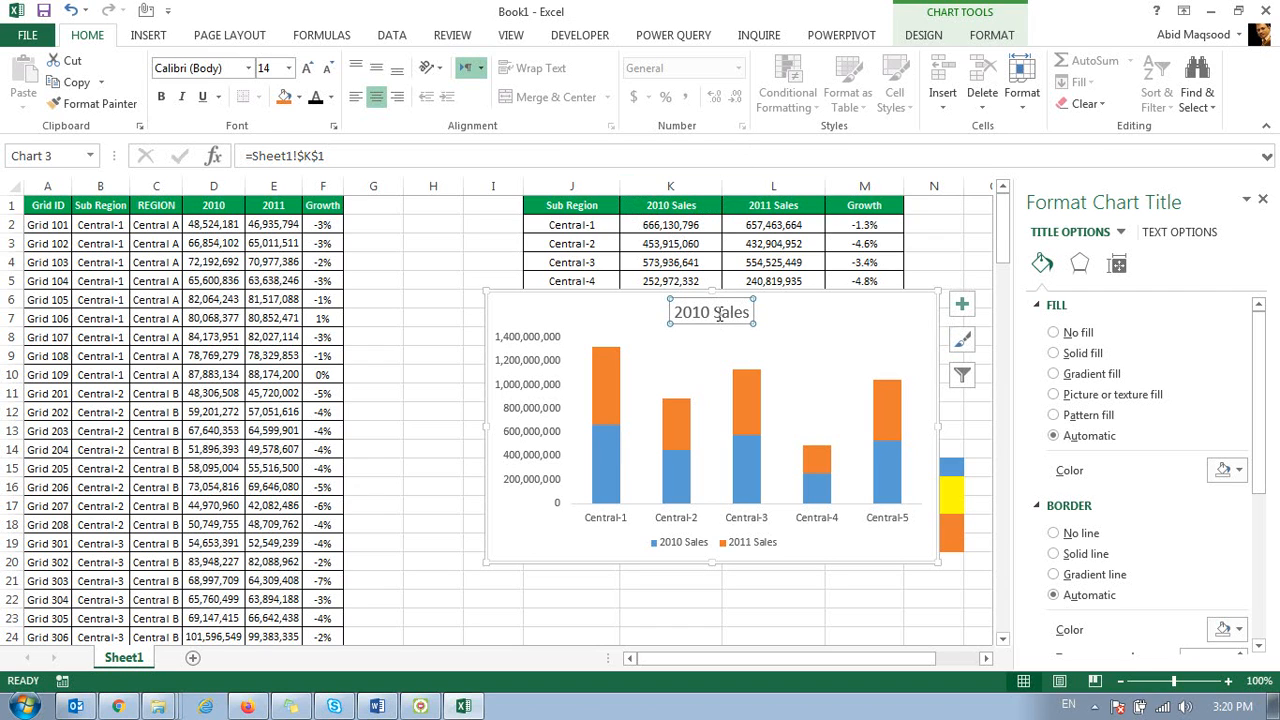
drag(650, 298, 630, 345)
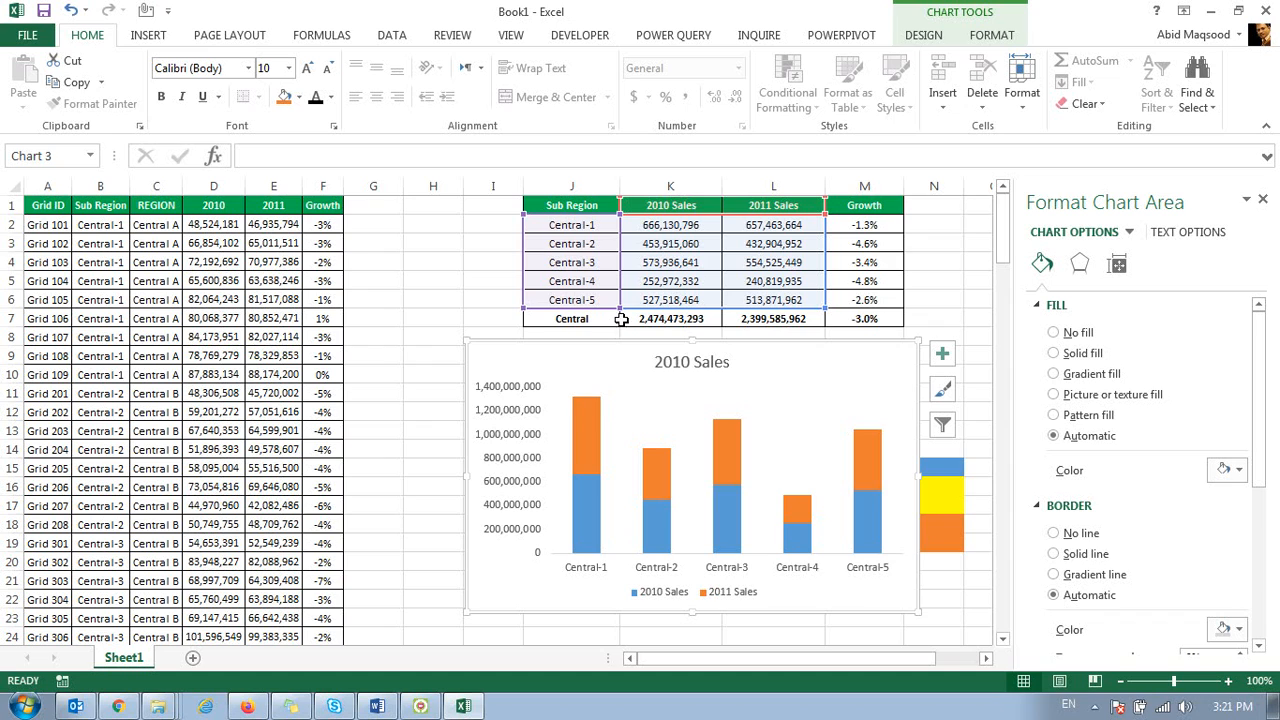
Step: Set the display units of the stacked chart's vertical axis to Millions
right_click(500, 414)
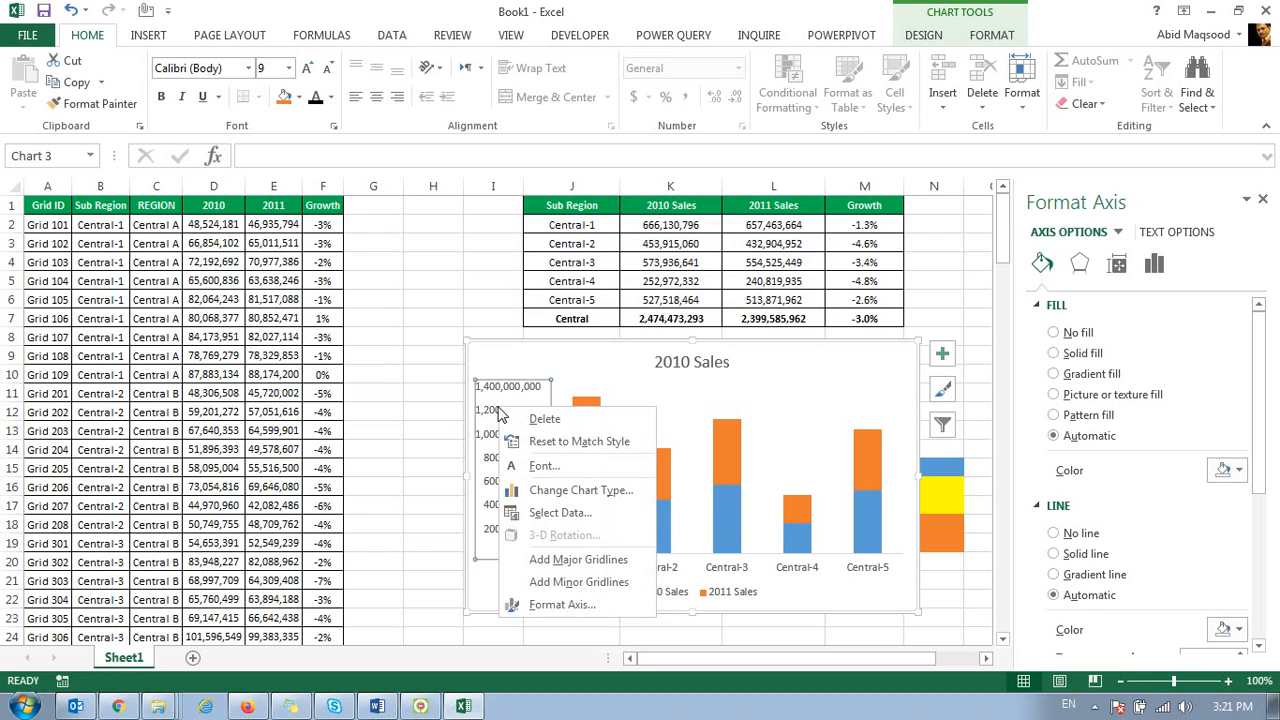
click(562, 603)
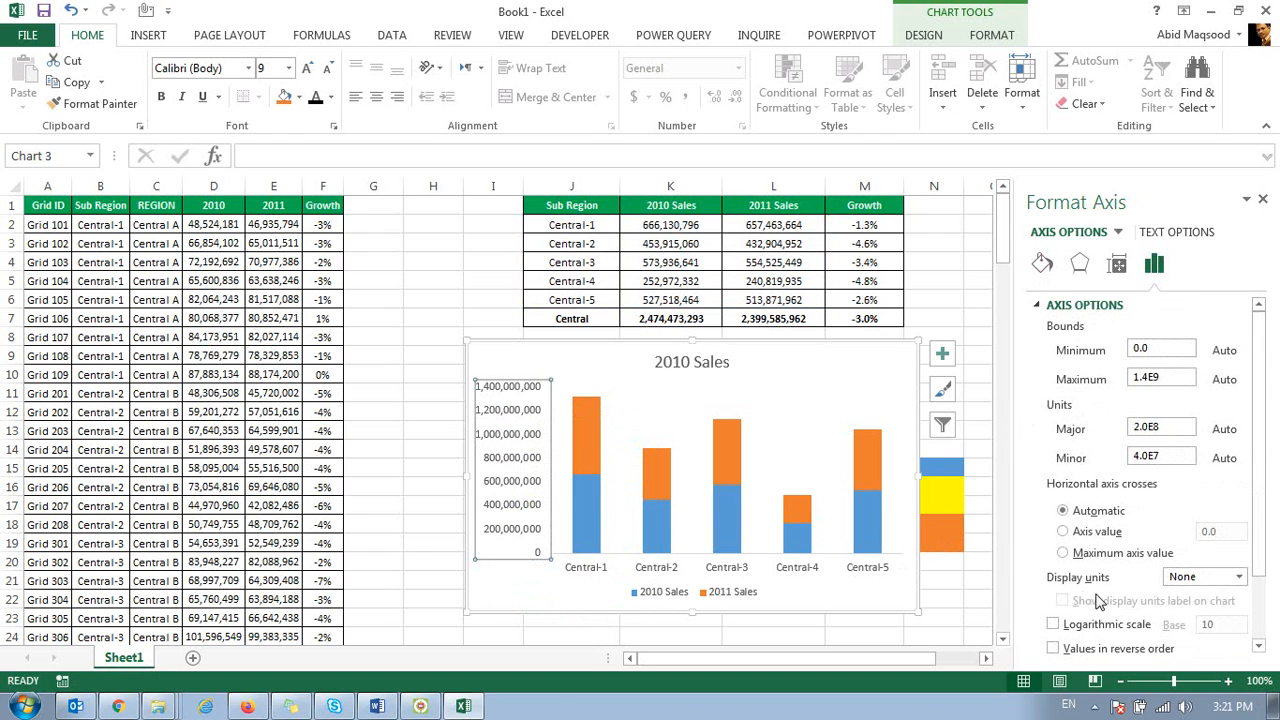
click(1193, 578)
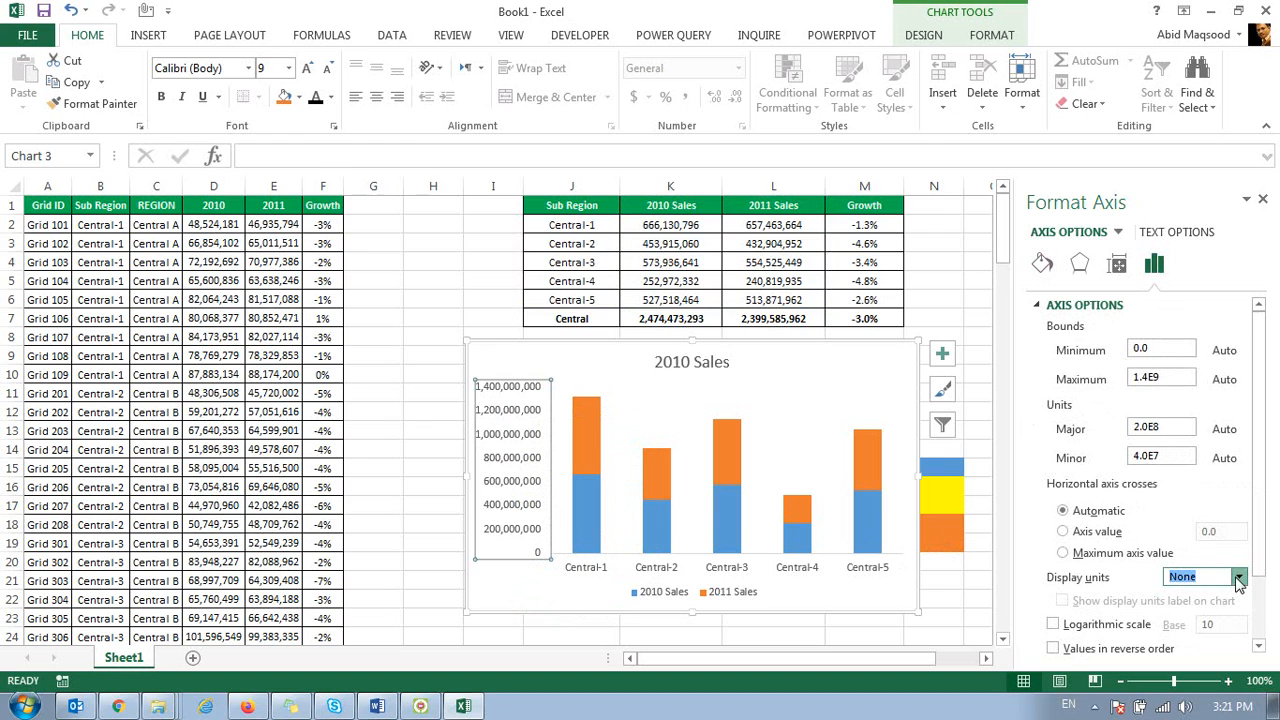
click(1209, 491)
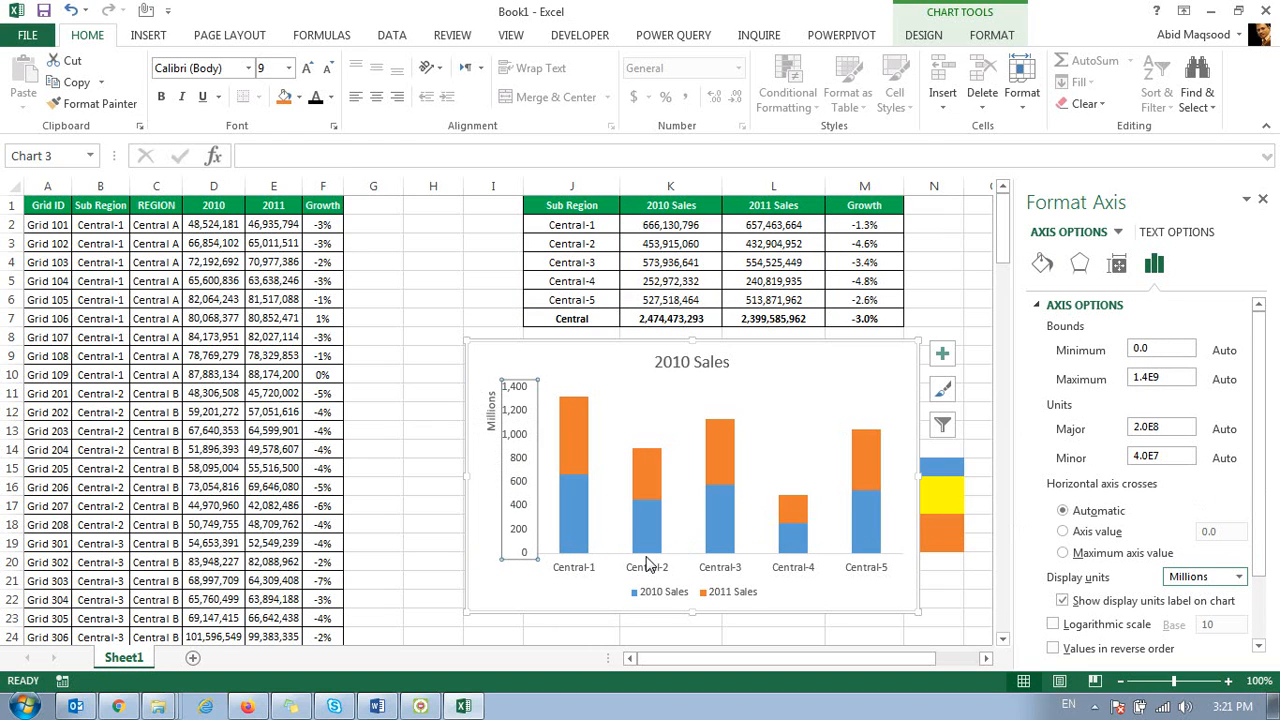
Step: Add data labels to the 2011 Sales and 2010 Sales series of the stacked chart, and deselect the chart
right_click(579, 433)
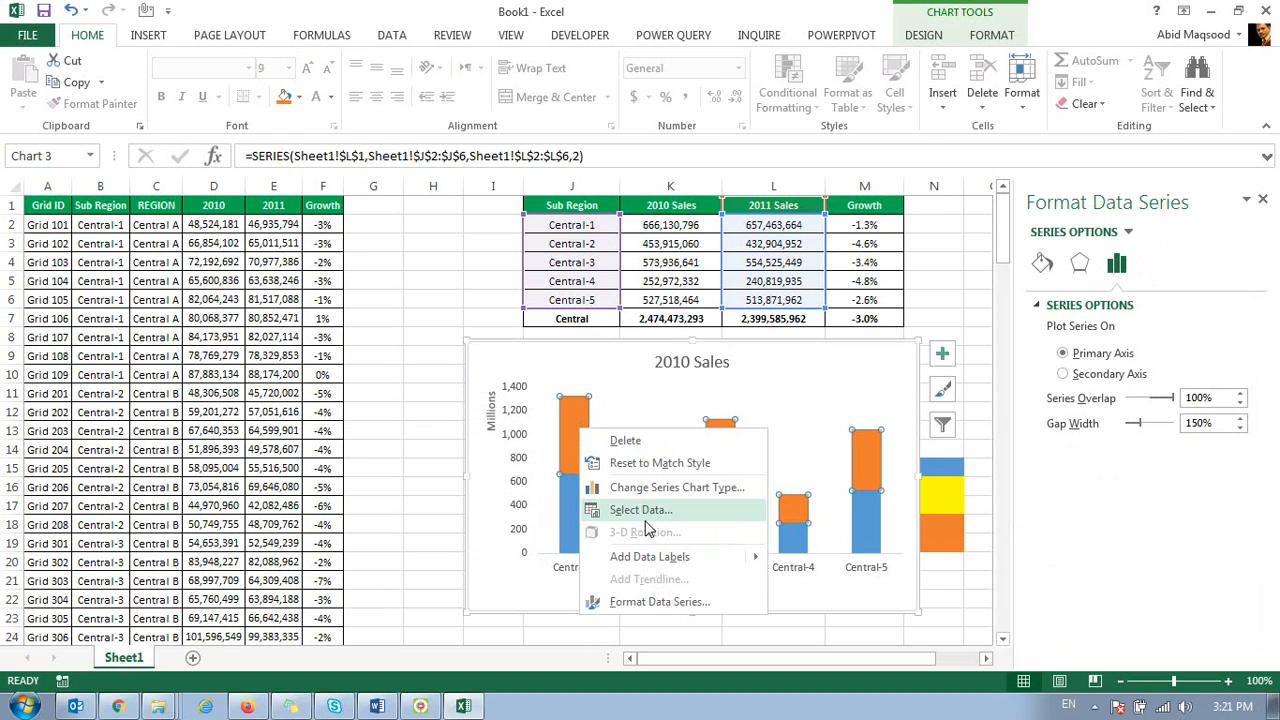
click(787, 567)
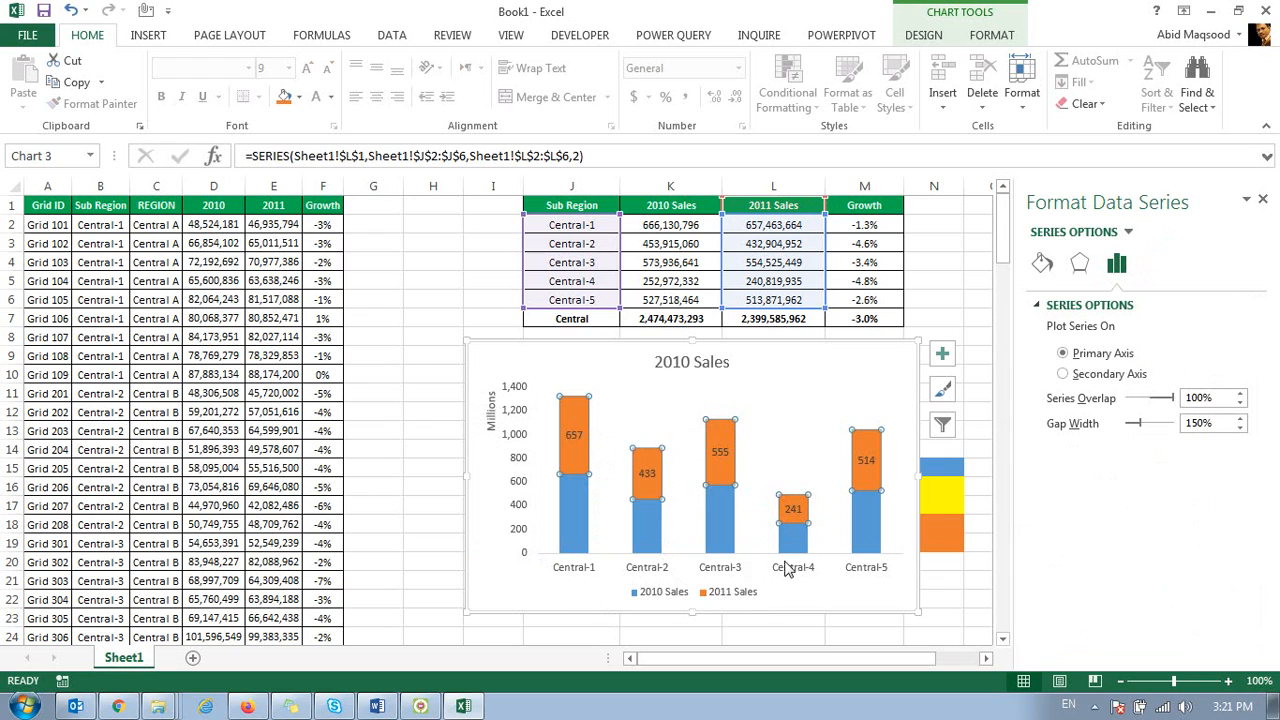
right_click(573, 520)
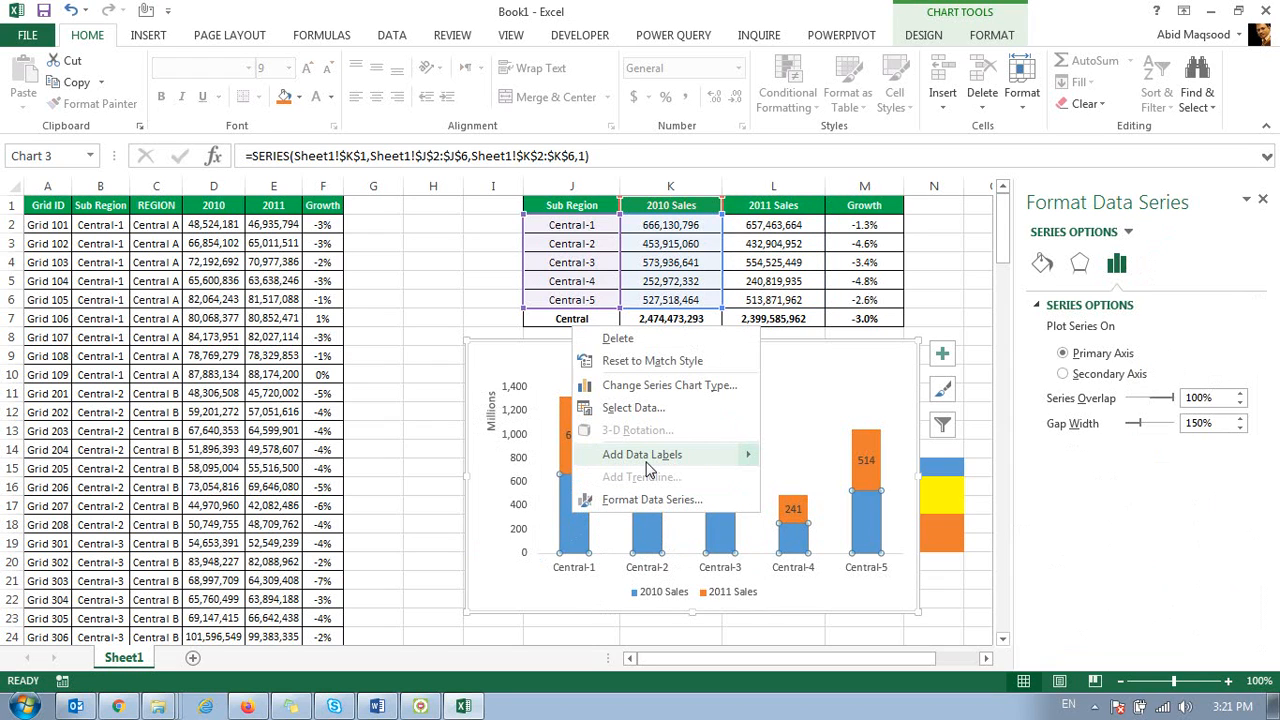
click(800, 466)
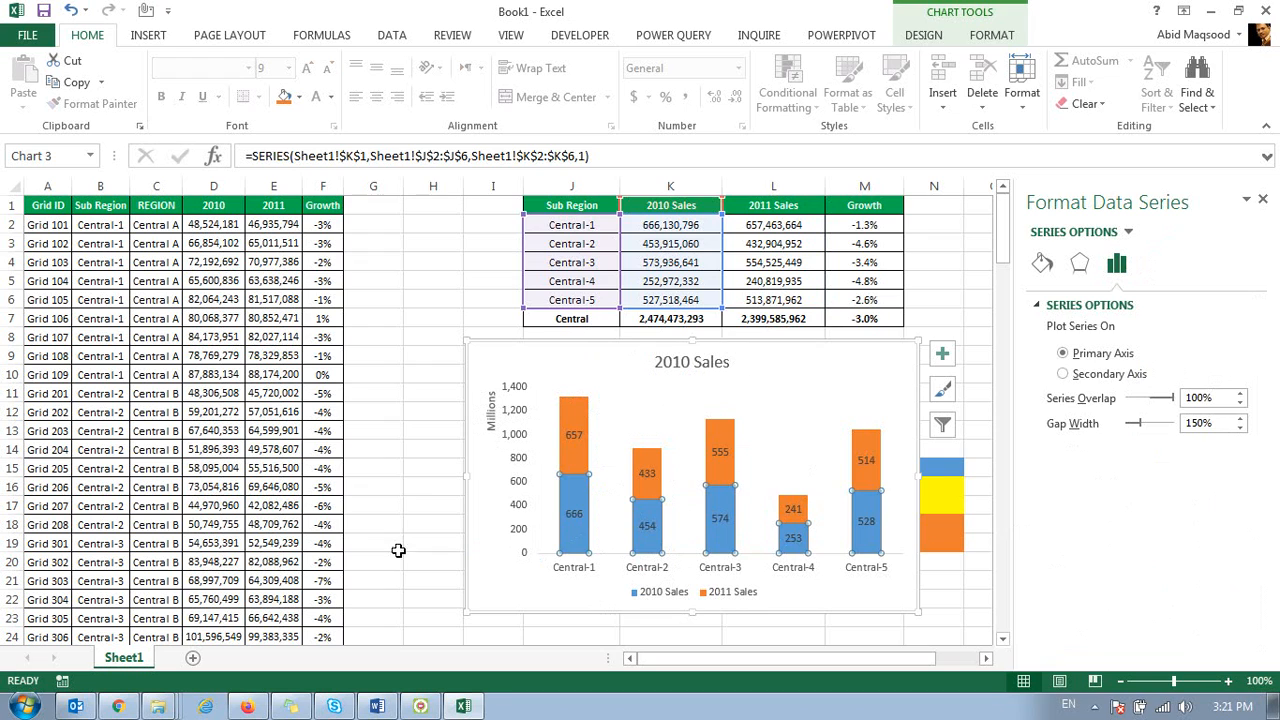
click(425, 490)
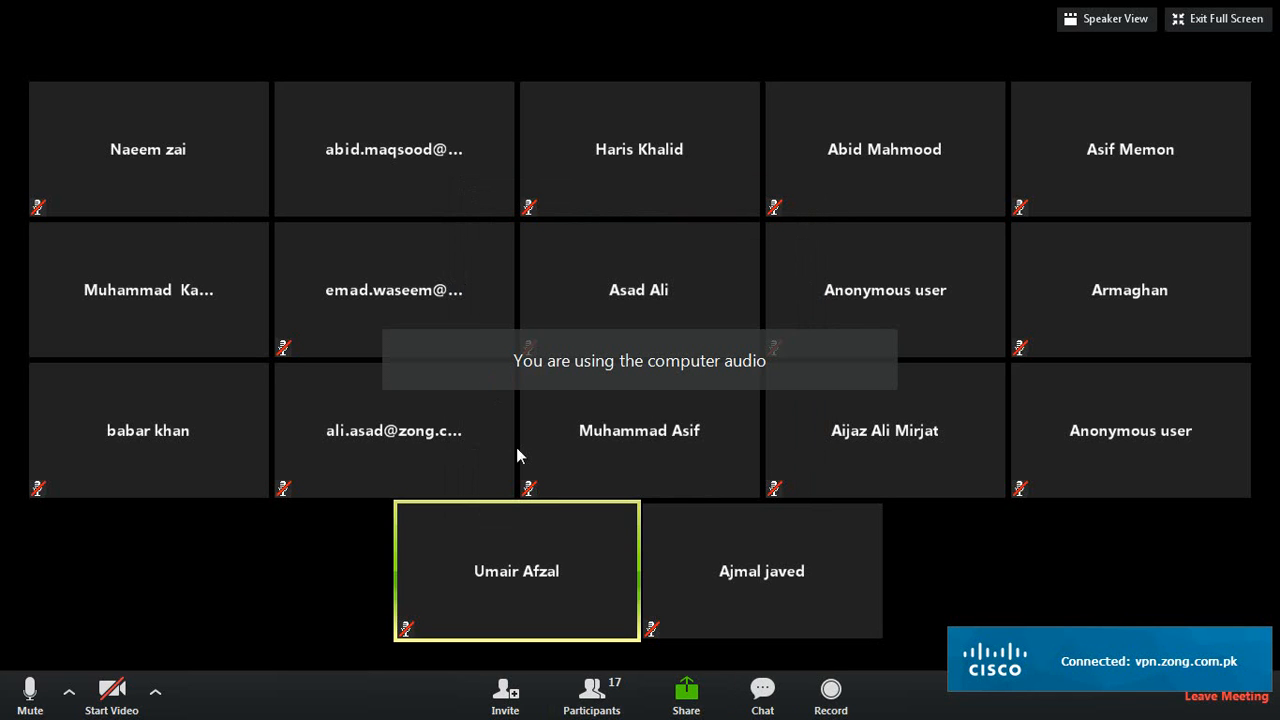
Step: Share the entire screen in the online meeting, and return to the stacked chart in the Book1 Excel workbook
click(685, 705)
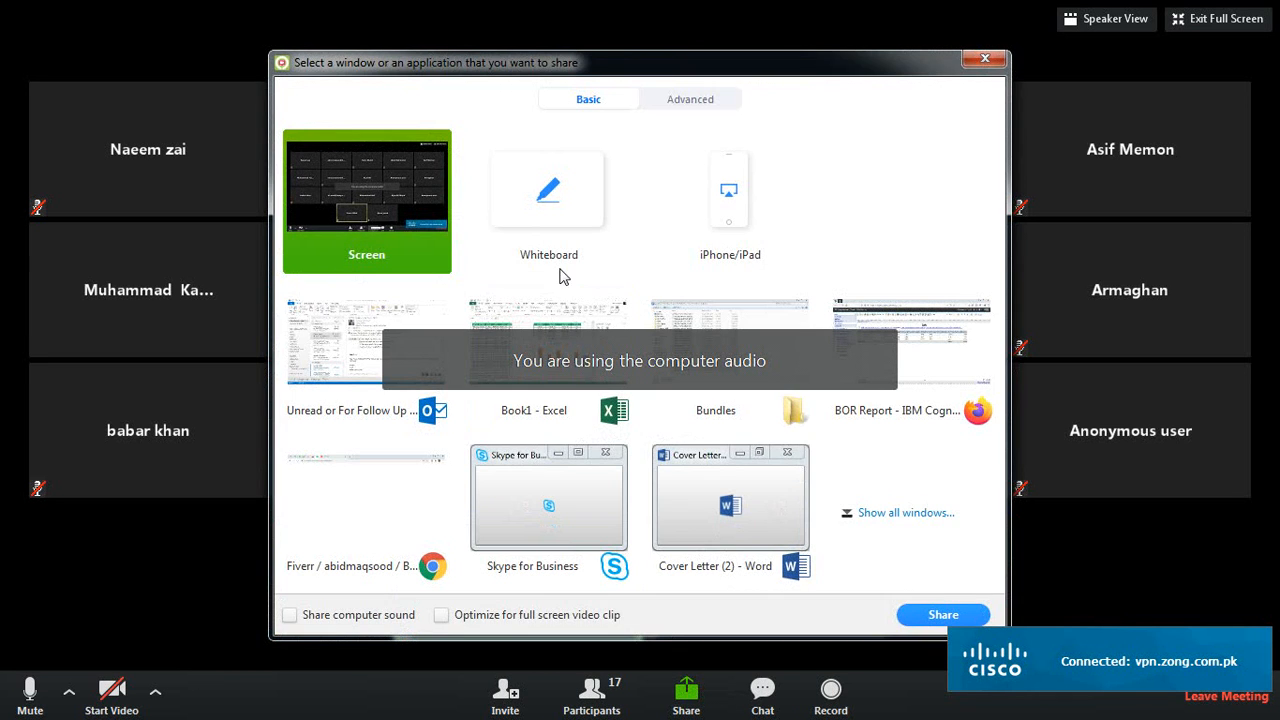
click(1000, 611)
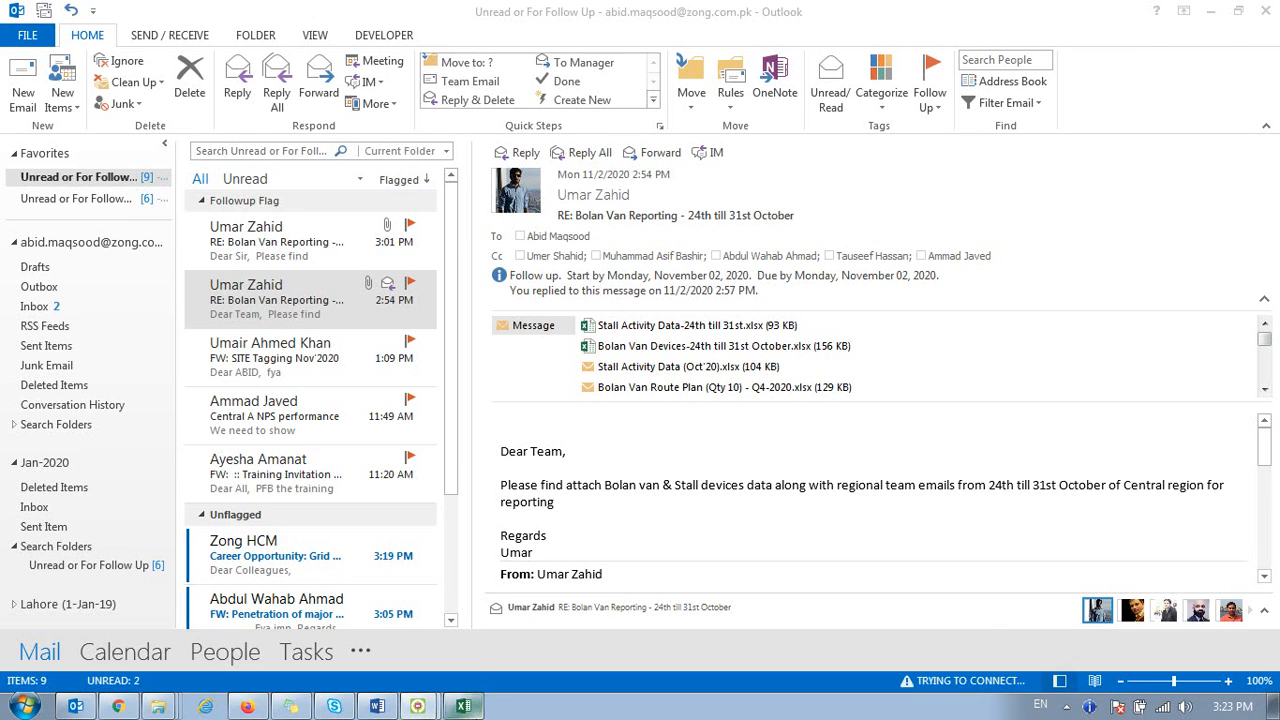
click(463, 706)
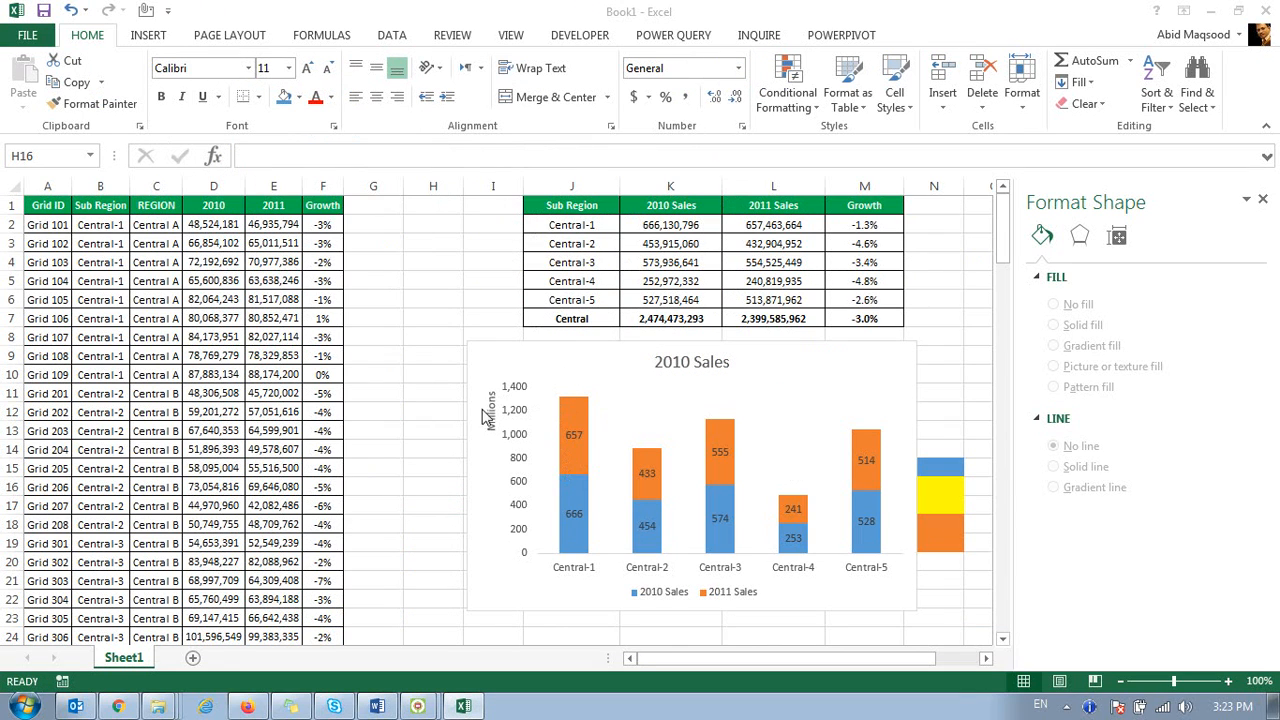
click(471, 343)
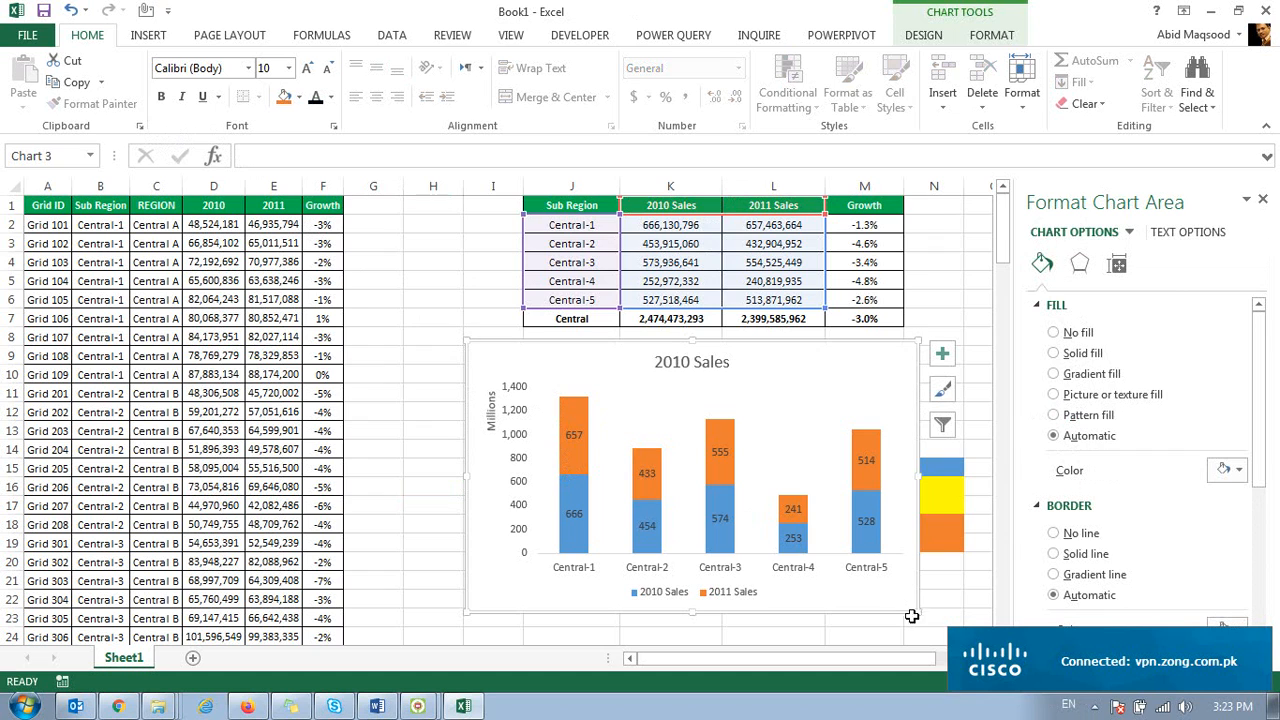
Step: Disconnect the VPN connection to vpn.zong.com.pk in the Cisco AnyConnect Secure Mobility Client
click(1094, 706)
click(1063, 569)
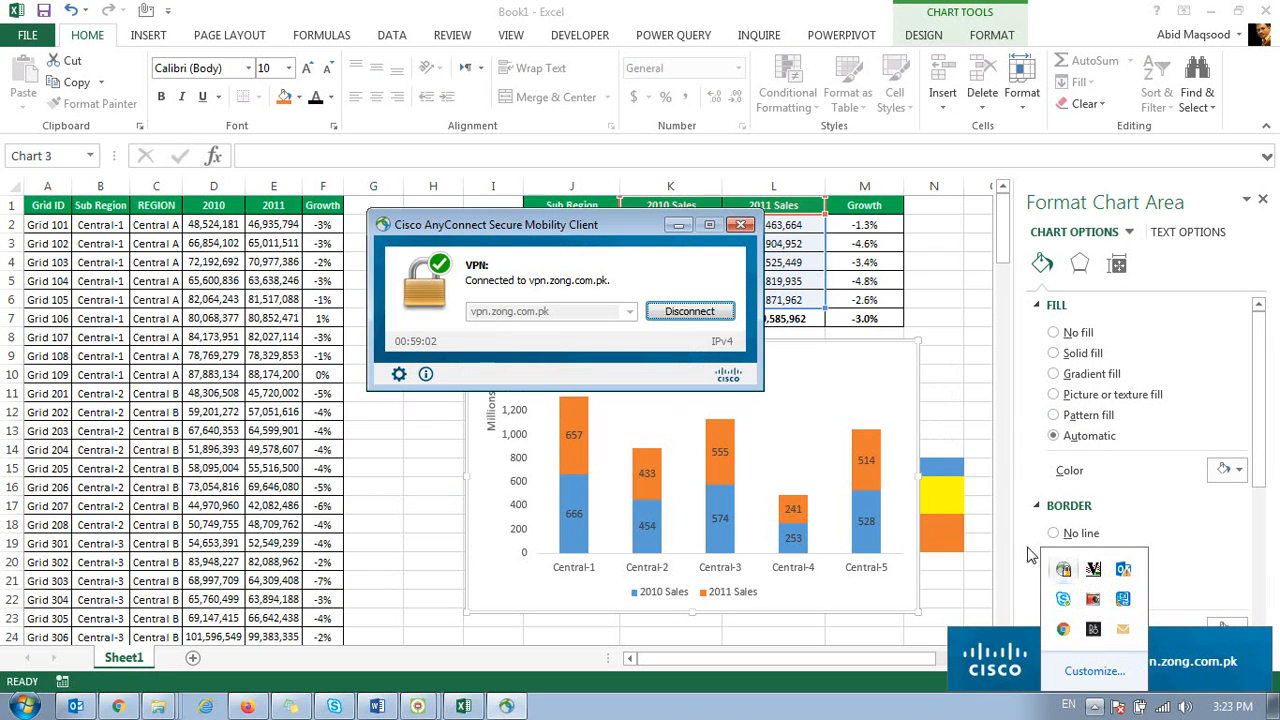
click(690, 311)
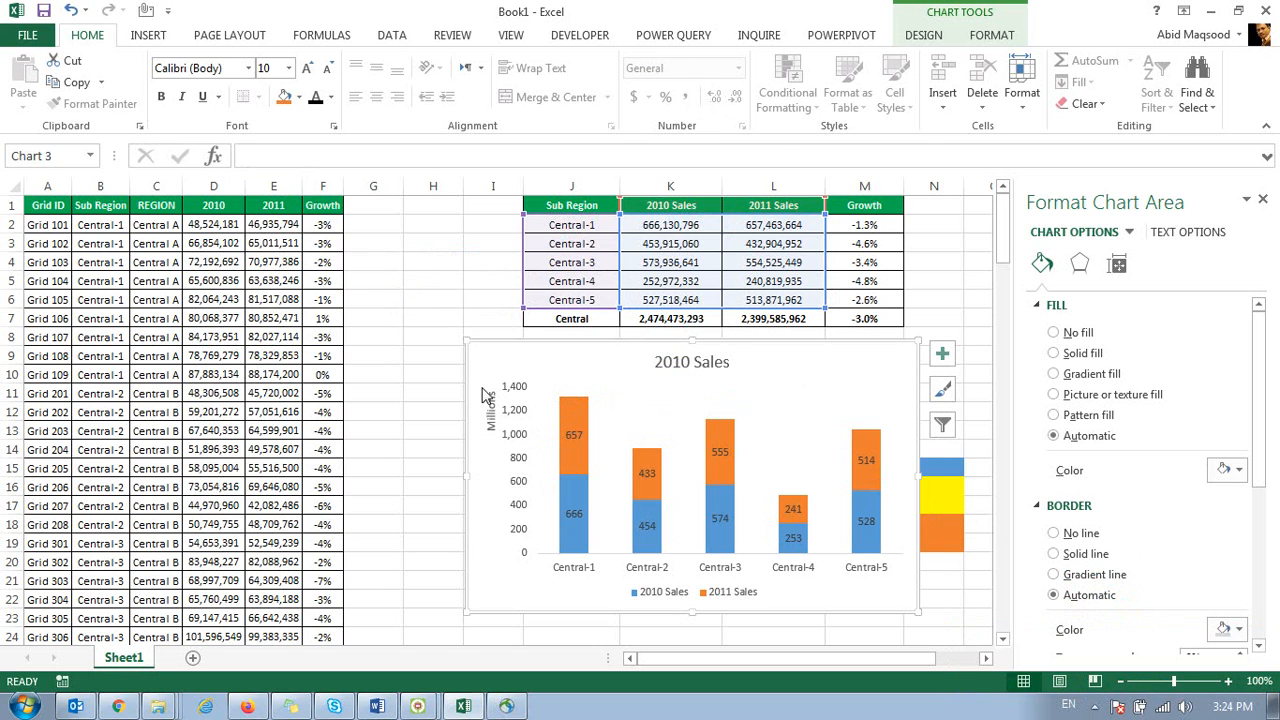
Step: Fill the 2011 Sales columns of the stacked chart with dark blue
click(439, 387)
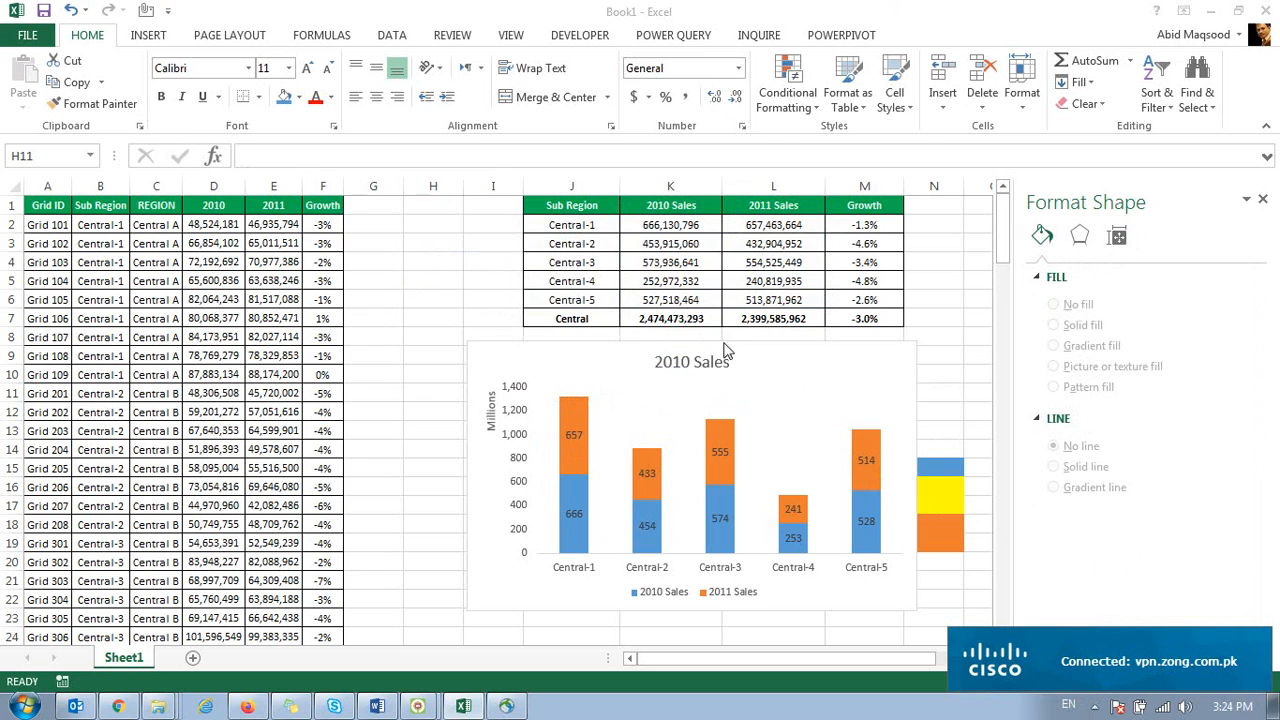
click(604, 346)
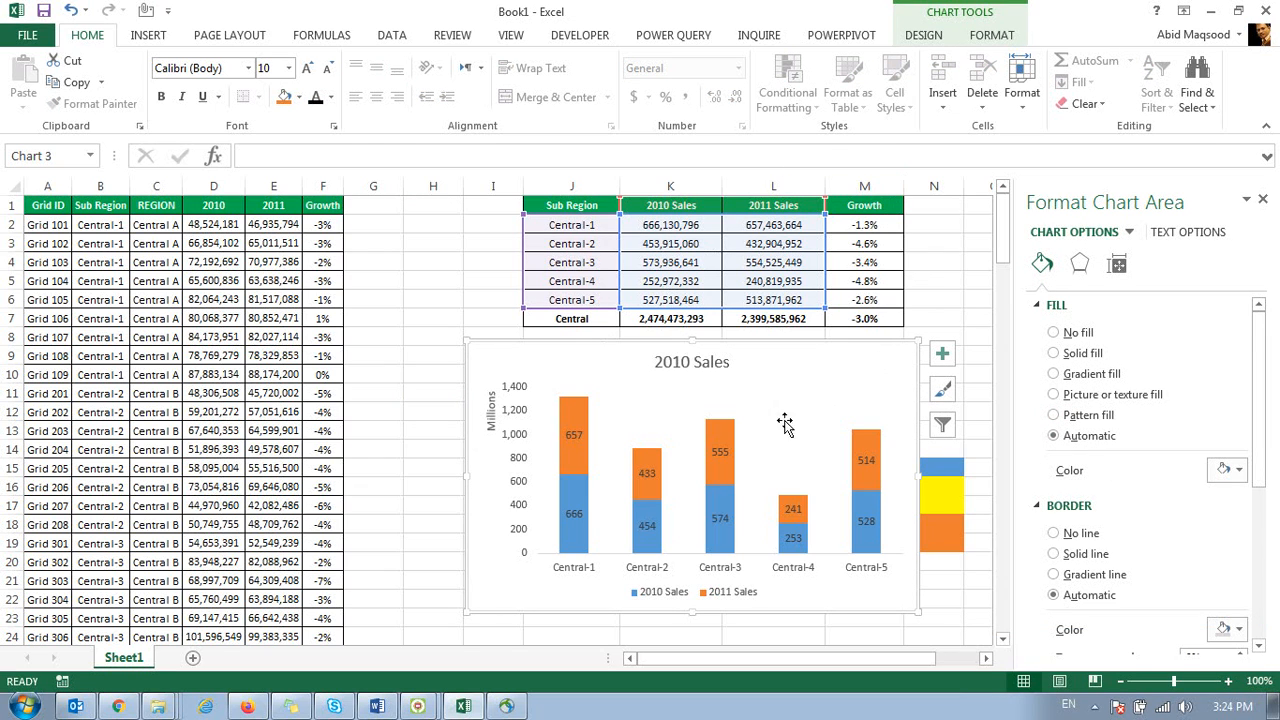
click(571, 417)
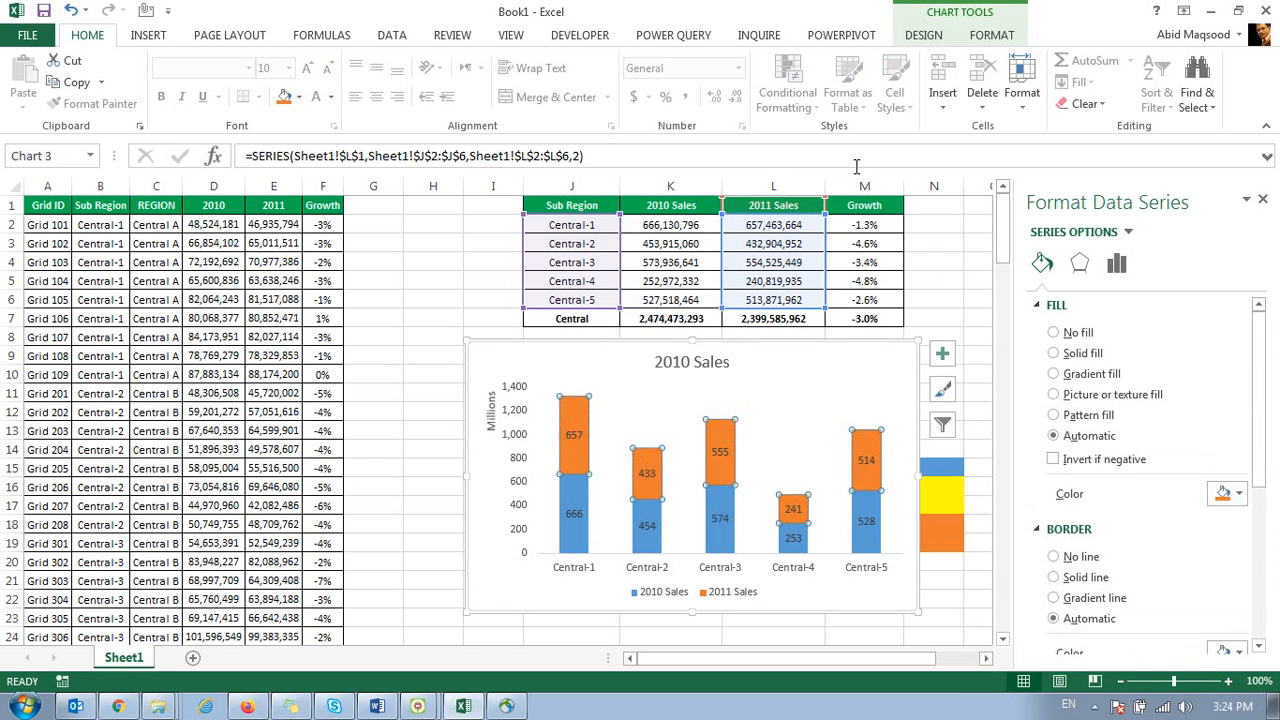
click(1012, 37)
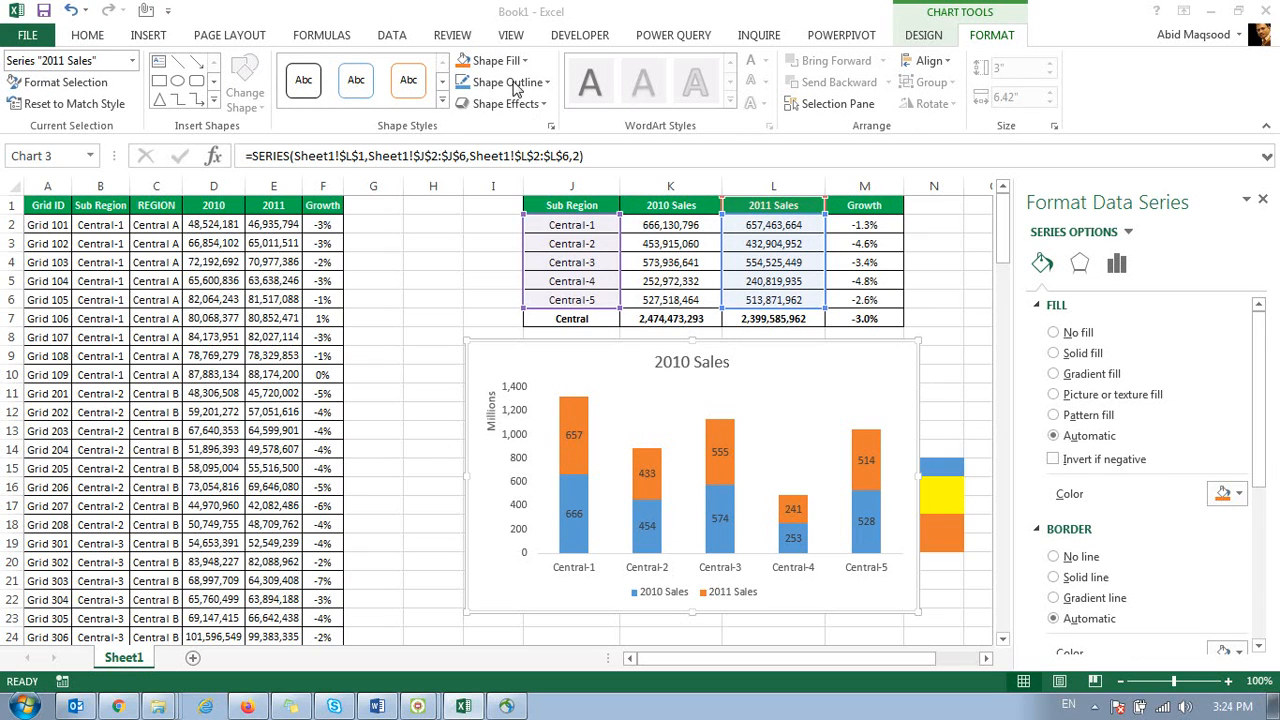
click(573, 412)
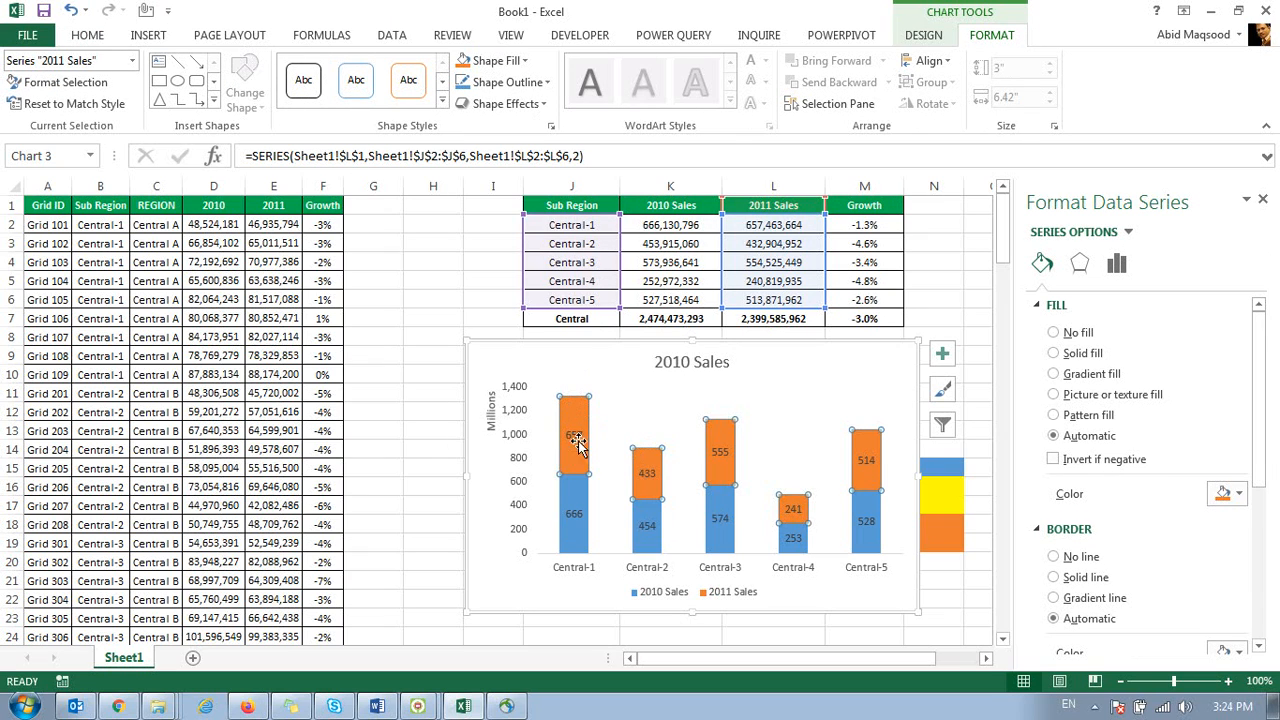
click(492, 61)
click(527, 181)
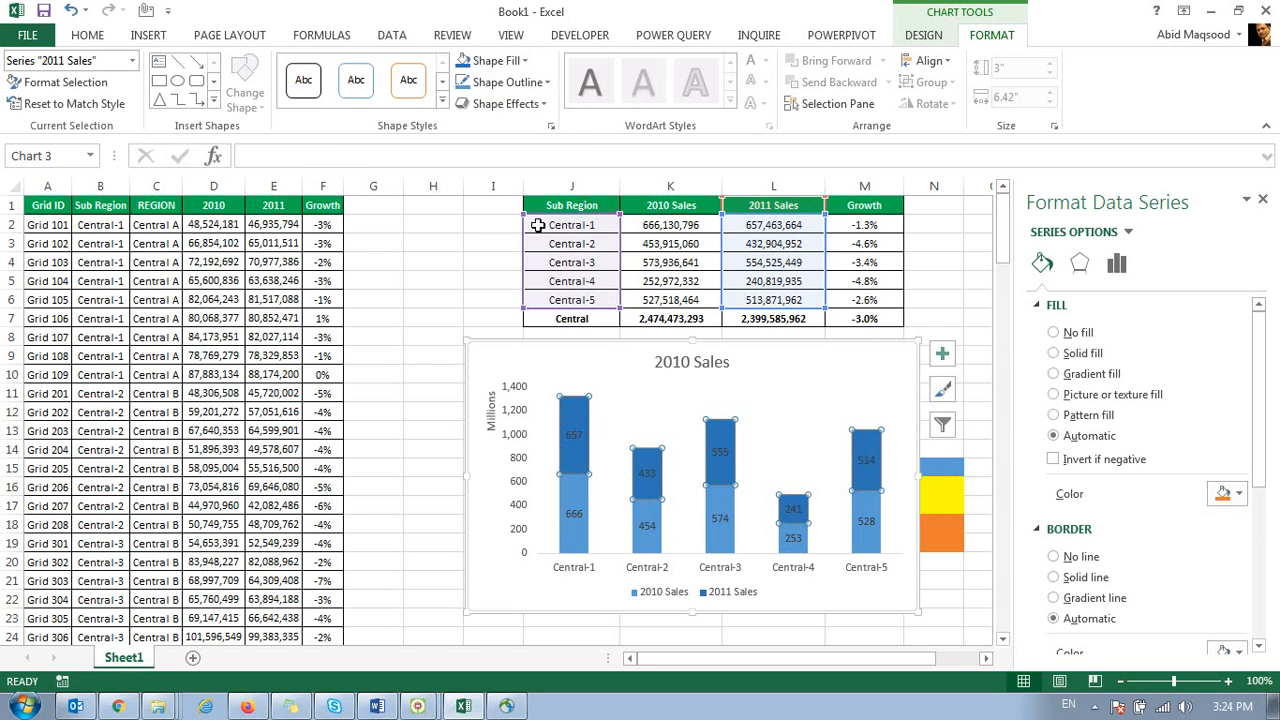
Step: Fill the 2010 Sales columns of the stacked chart with dark orange, and dismiss the website notification
click(571, 508)
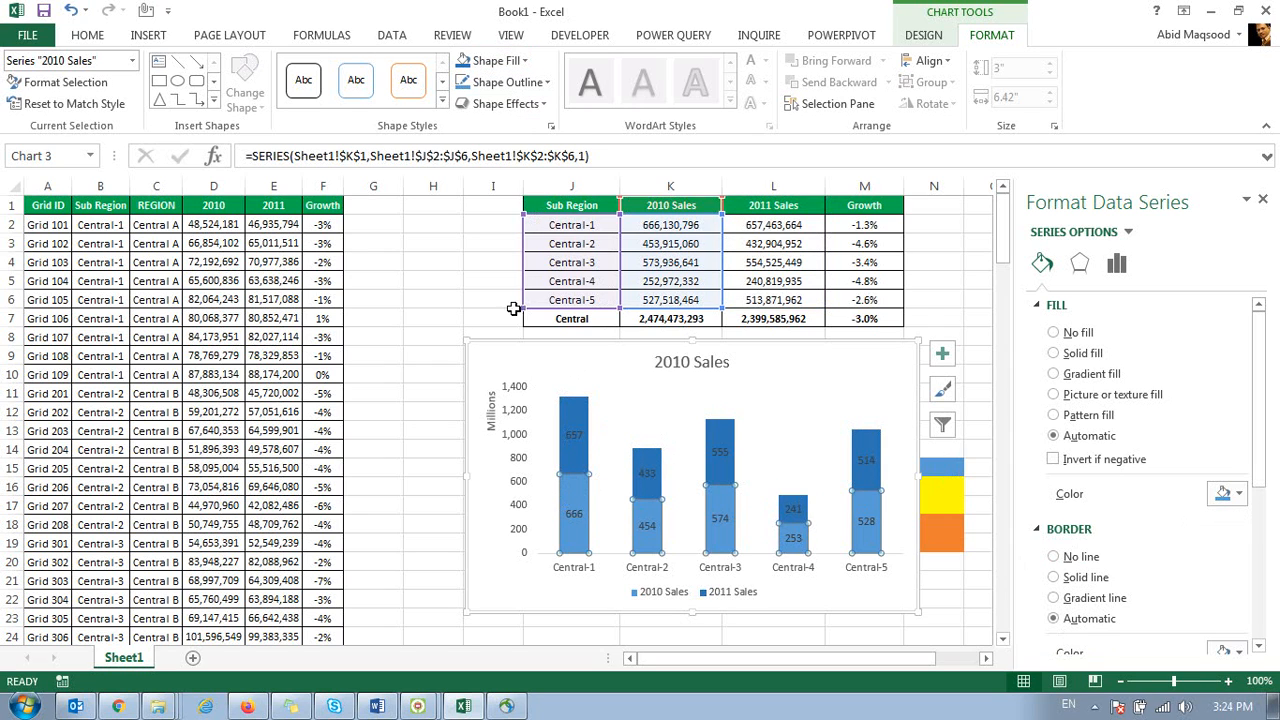
click(518, 61)
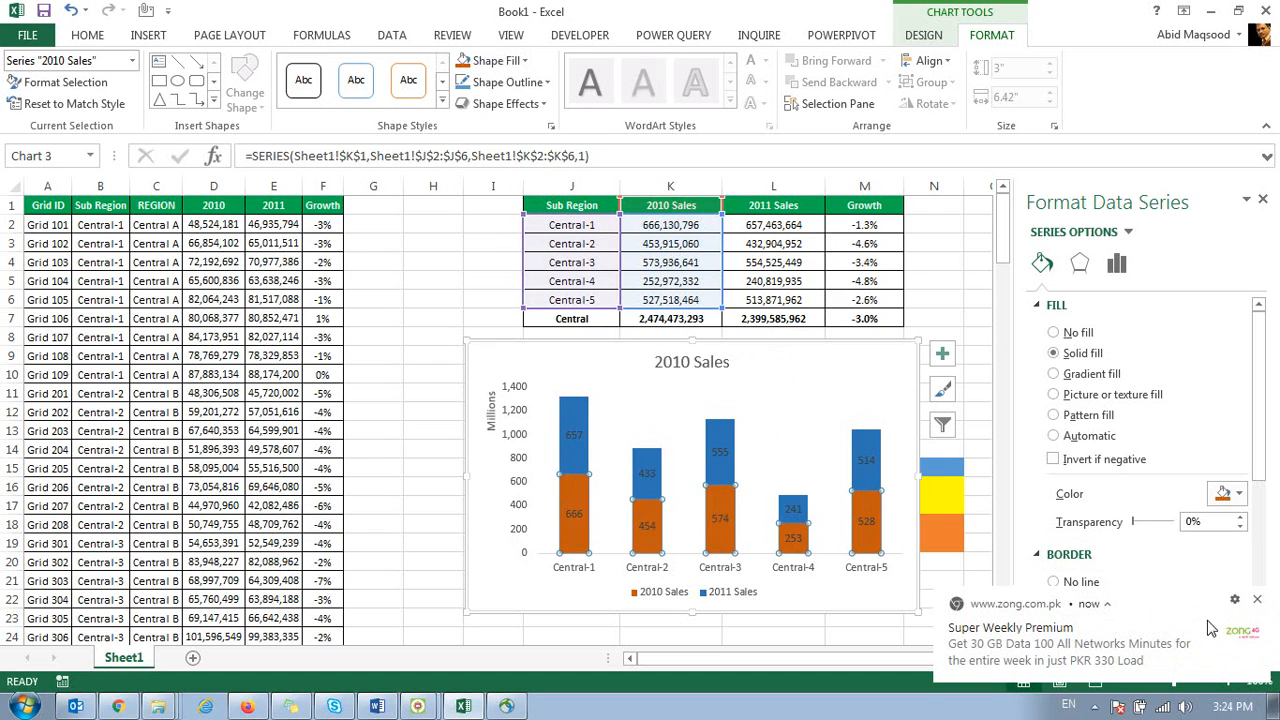
click(1257, 600)
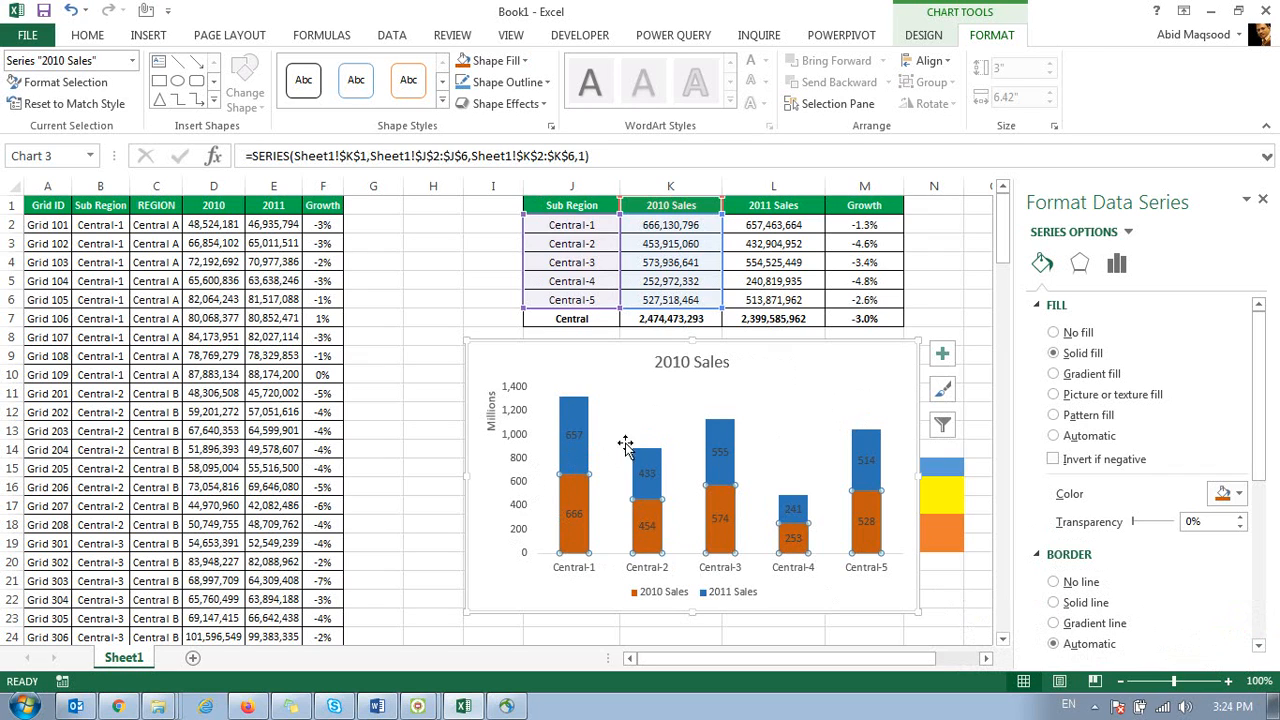
Step: Format the 2011 Sales data labels as Number with 2 decimal places and the 1000 separator
click(718, 452)
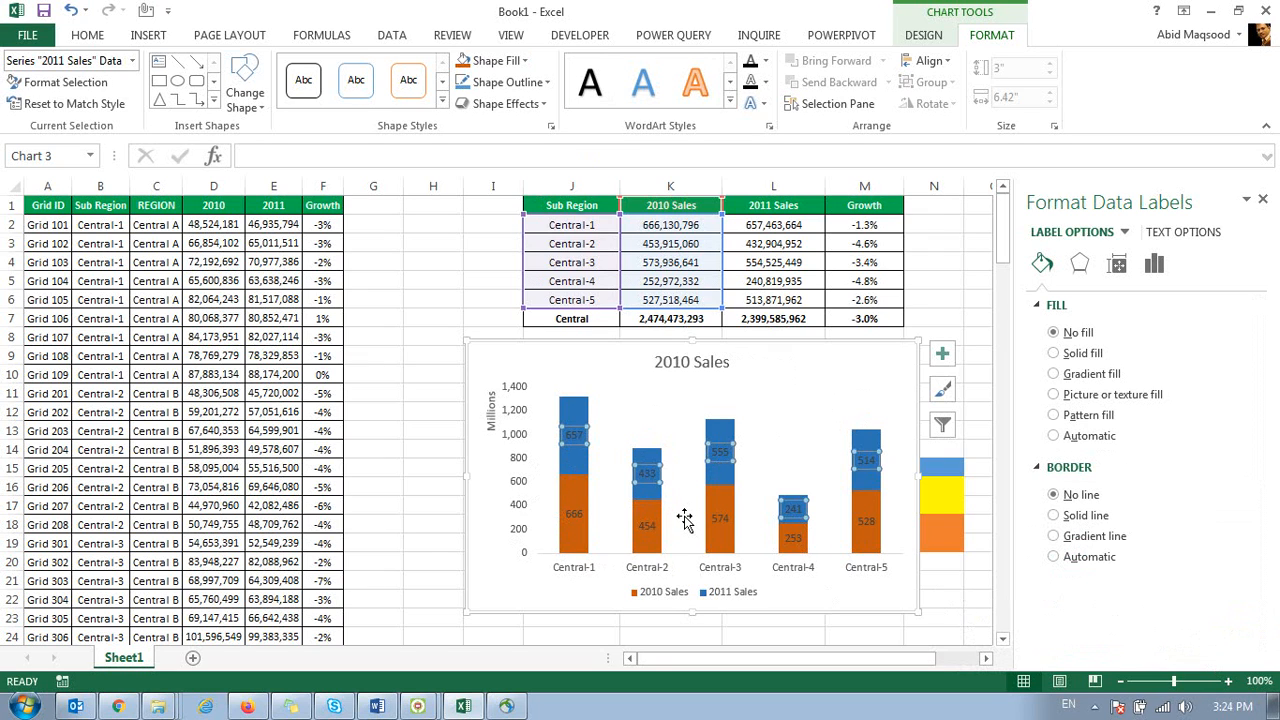
right_click(582, 438)
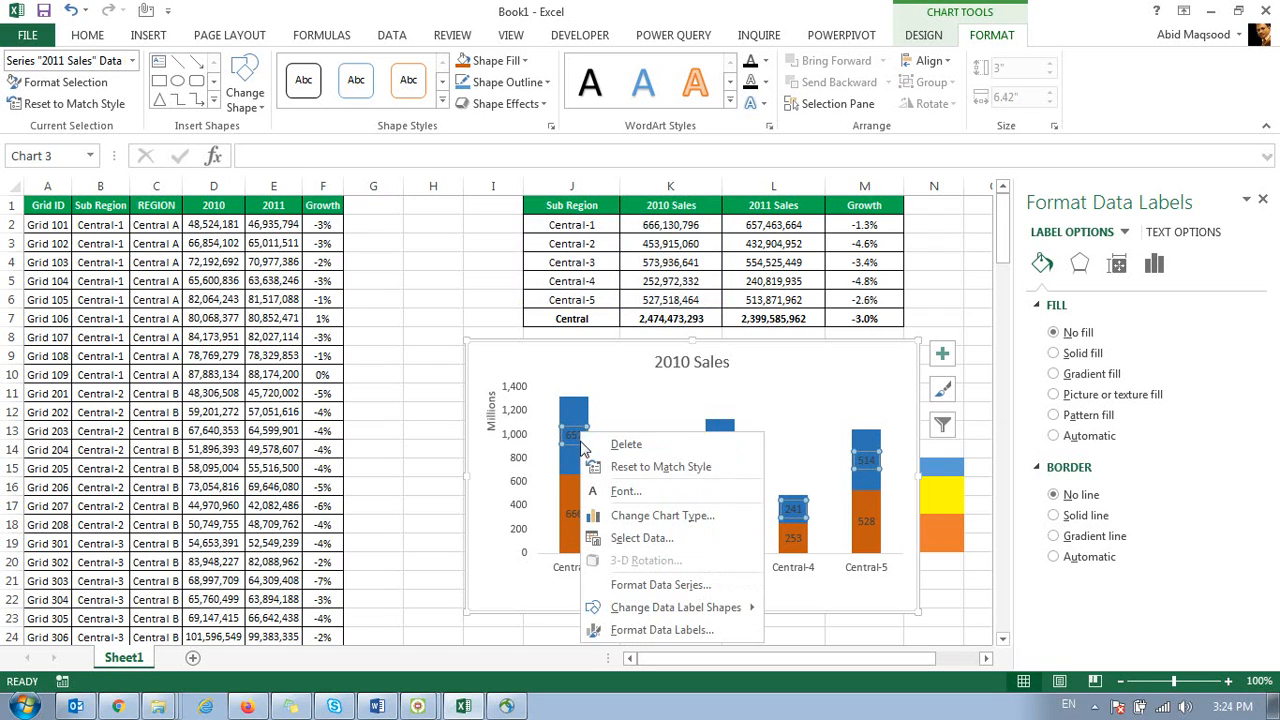
click(697, 630)
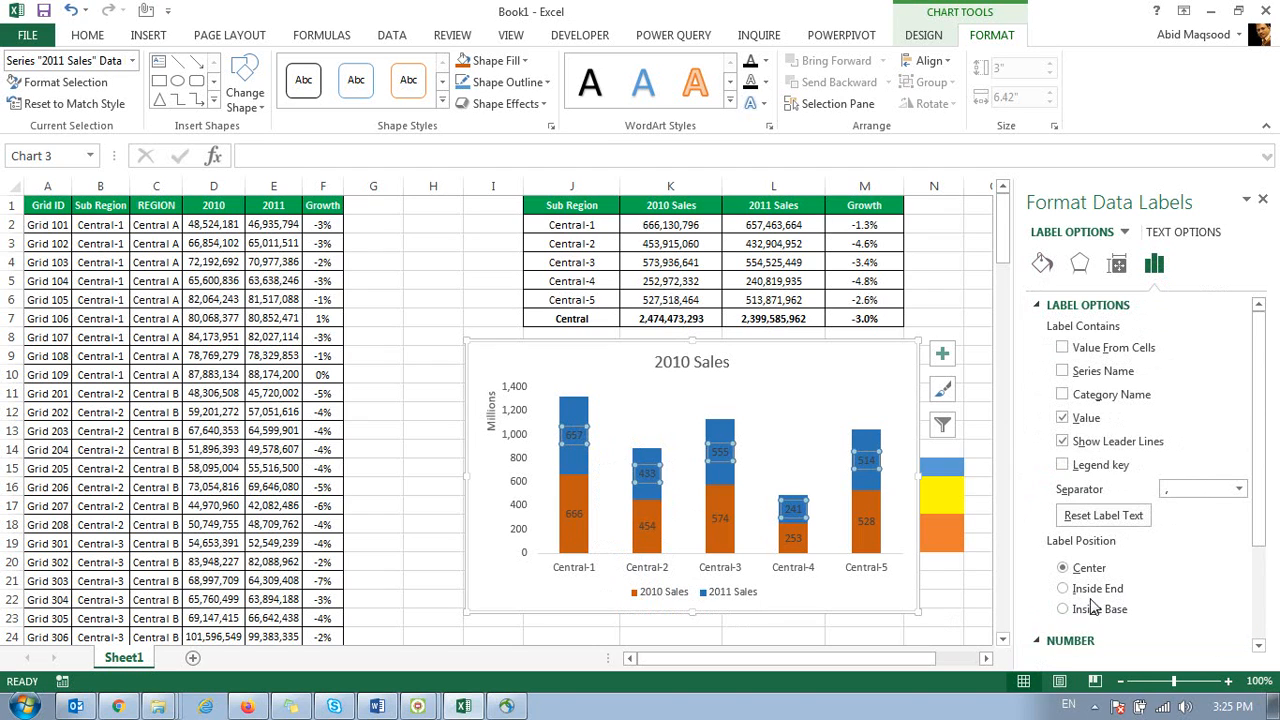
scroll(1092, 606, down, 3)
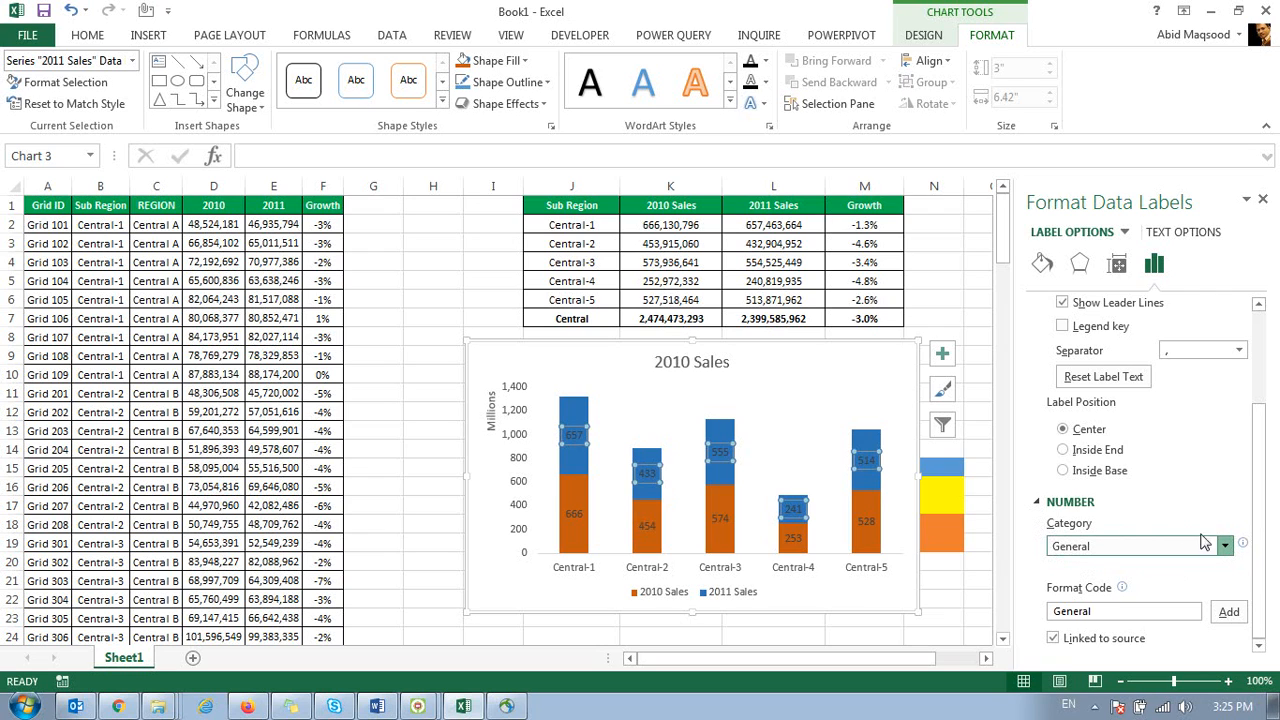
click(1068, 352)
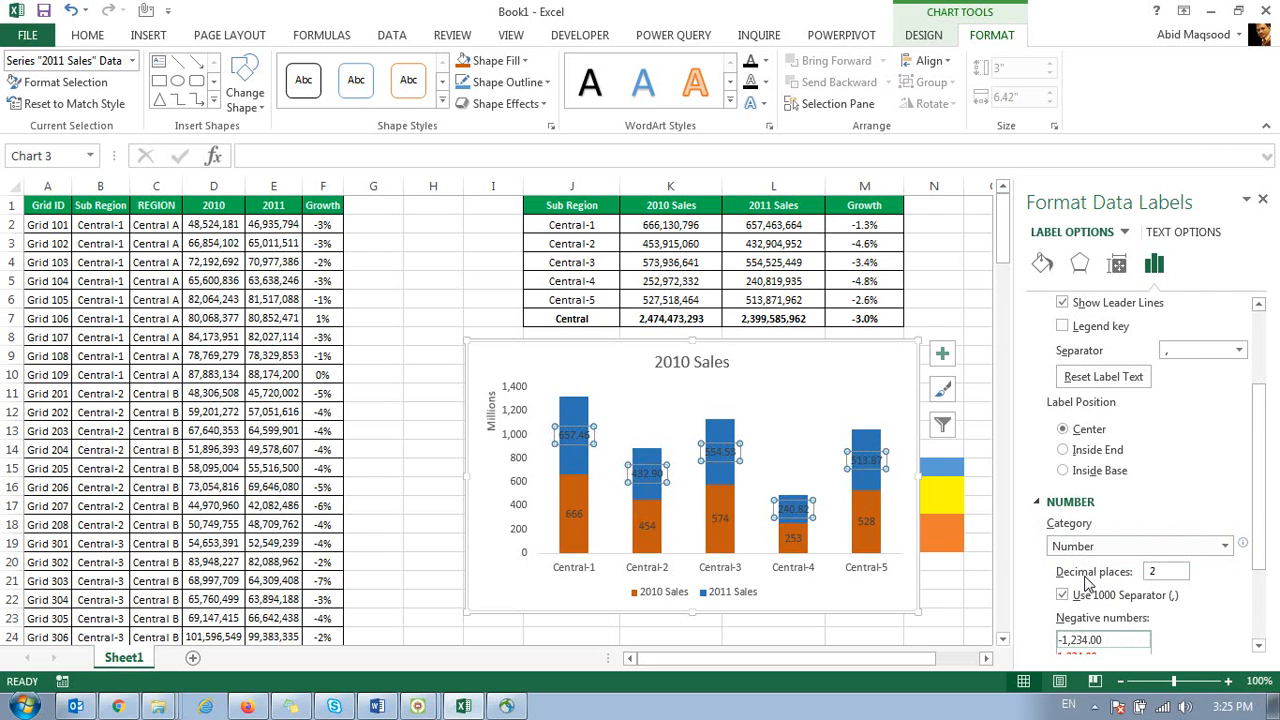
double_click(1166, 570)
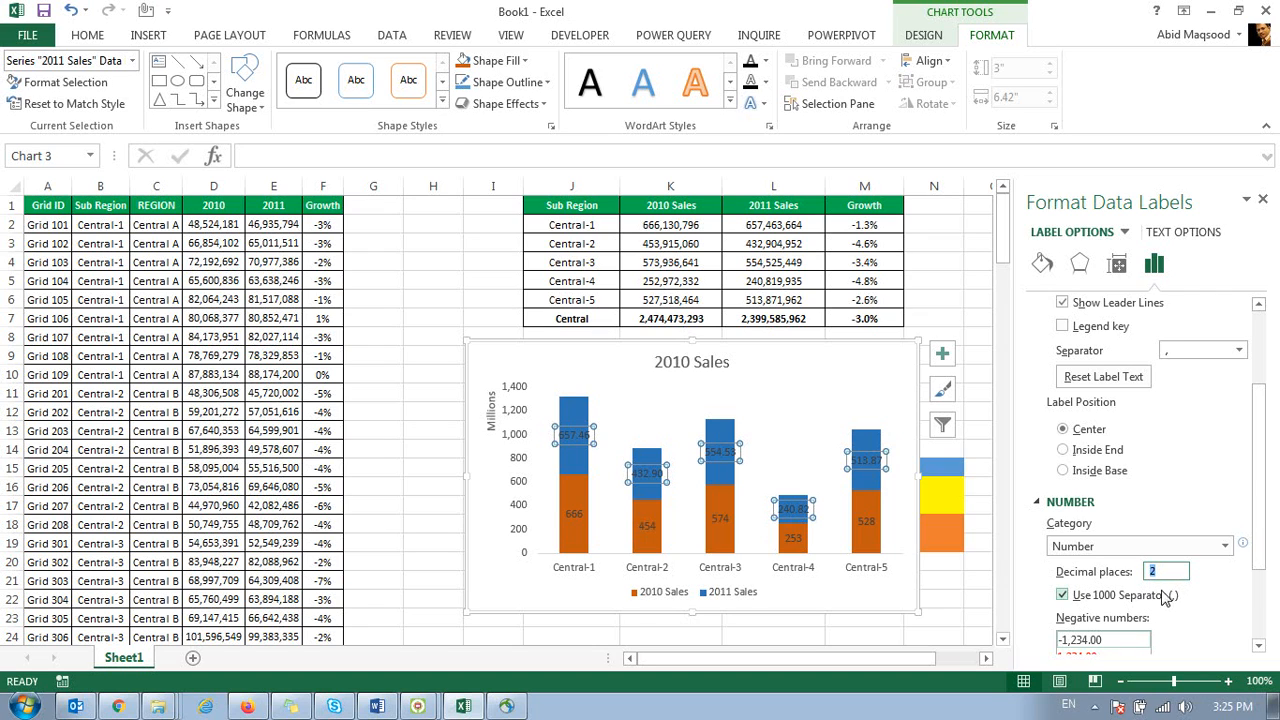
scroll(1150, 600, down, 3)
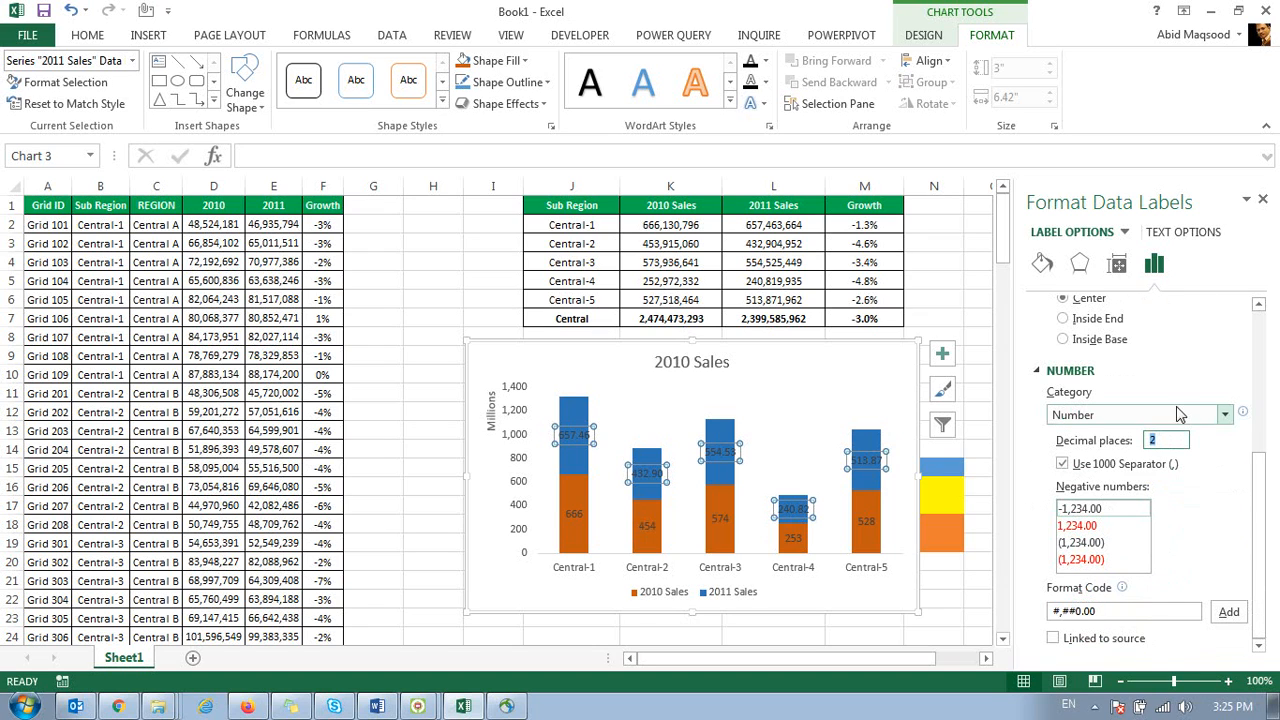
click(94, 44)
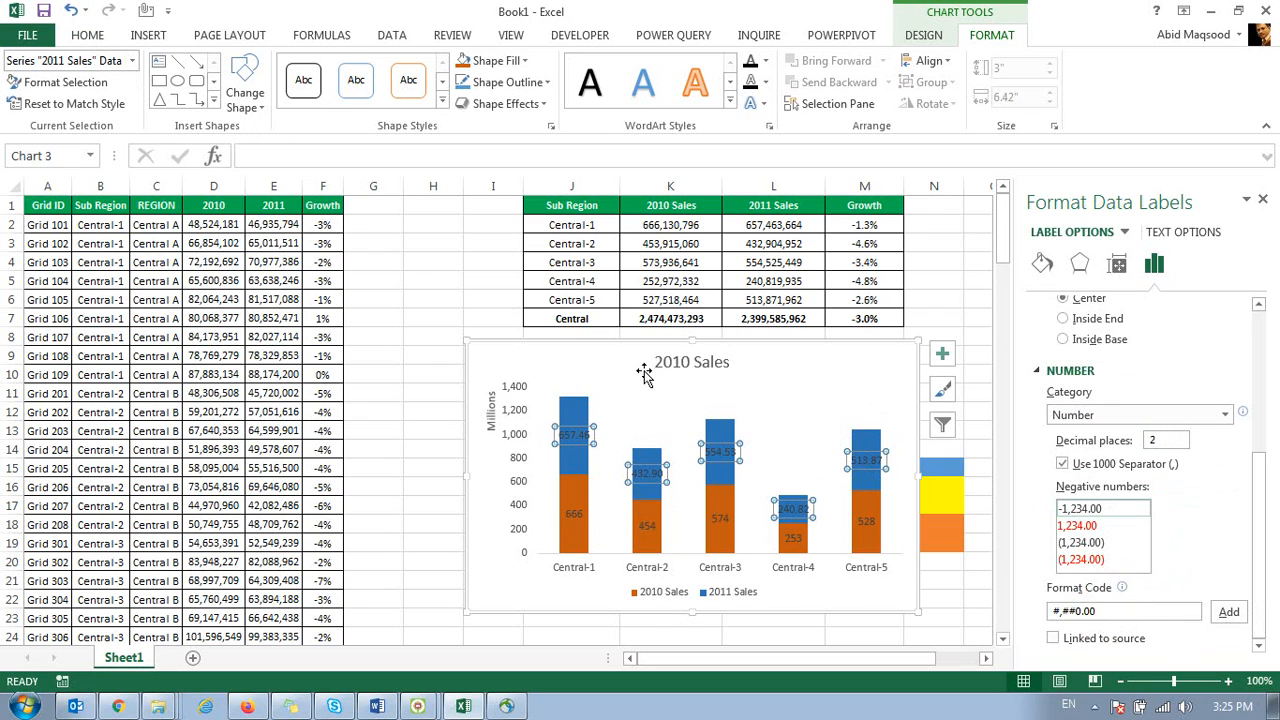
Step: Delete the entire stacked column chart from the worksheet
click(610, 345)
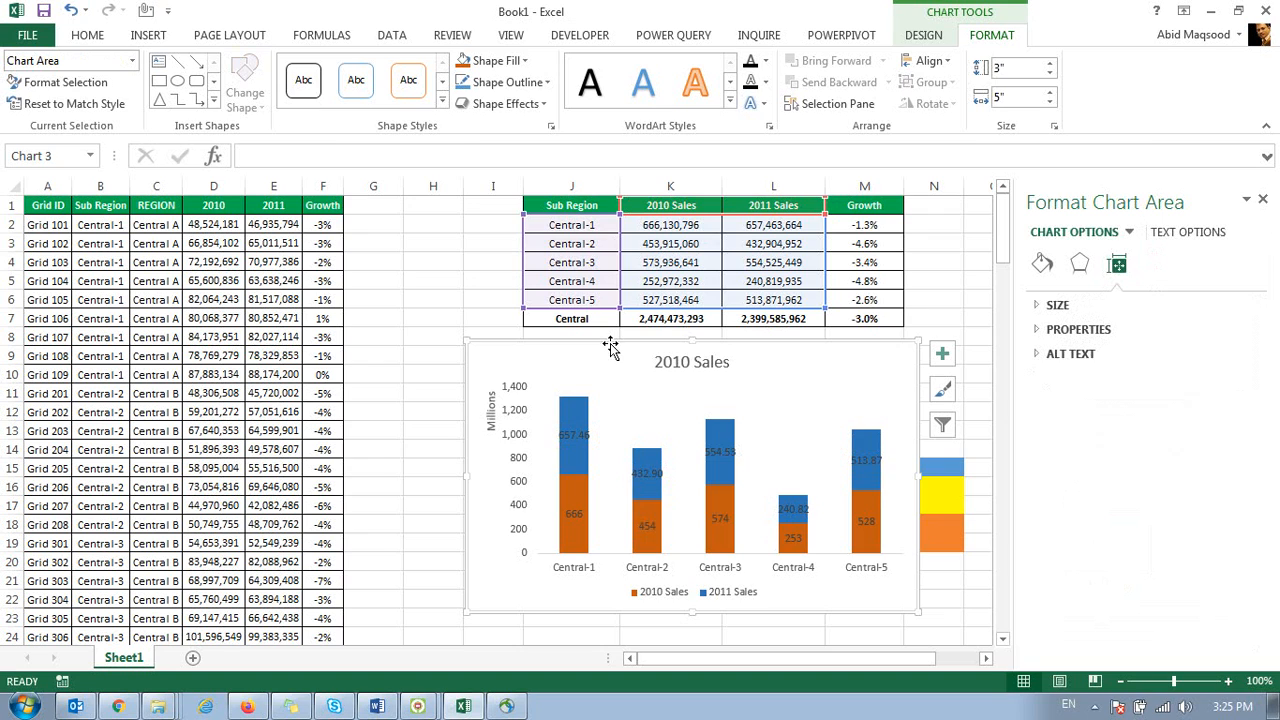
key(Delete)
click(518, 357)
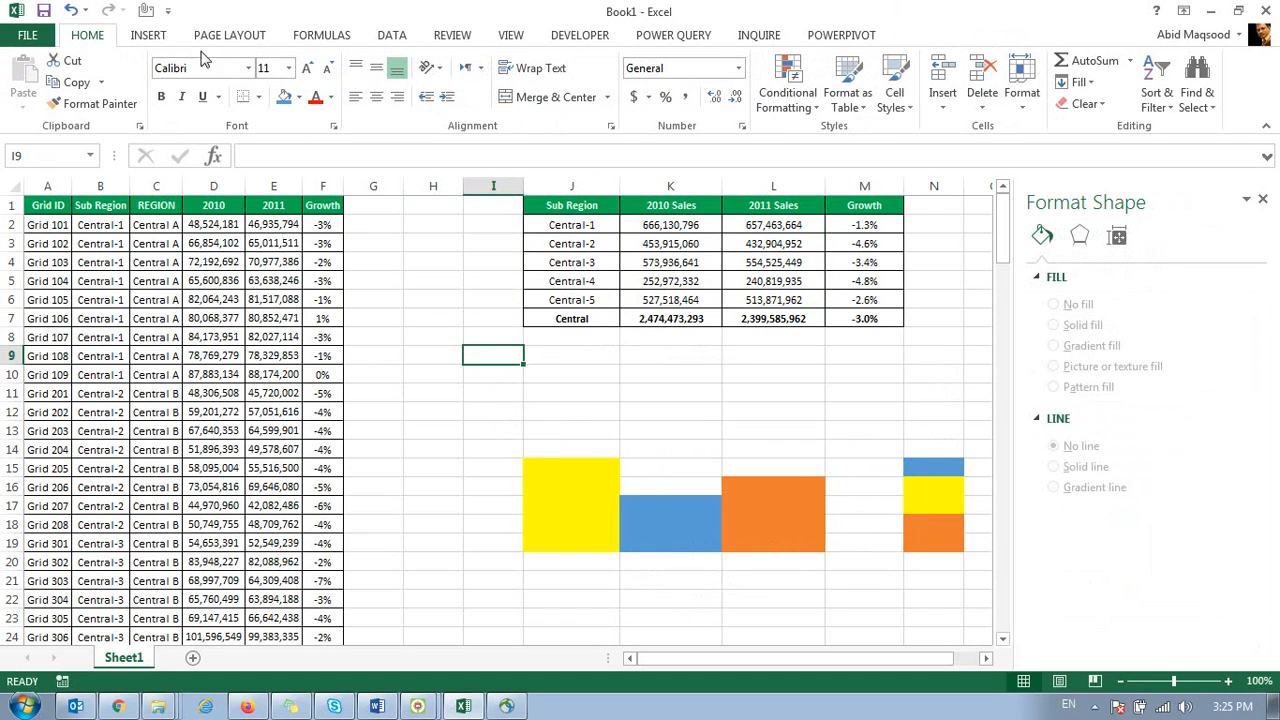
Step: Insert a clustered bar chart of 2010 and 2011 sales for Central-1 to Central-5 from range J1:L6
click(148, 35)
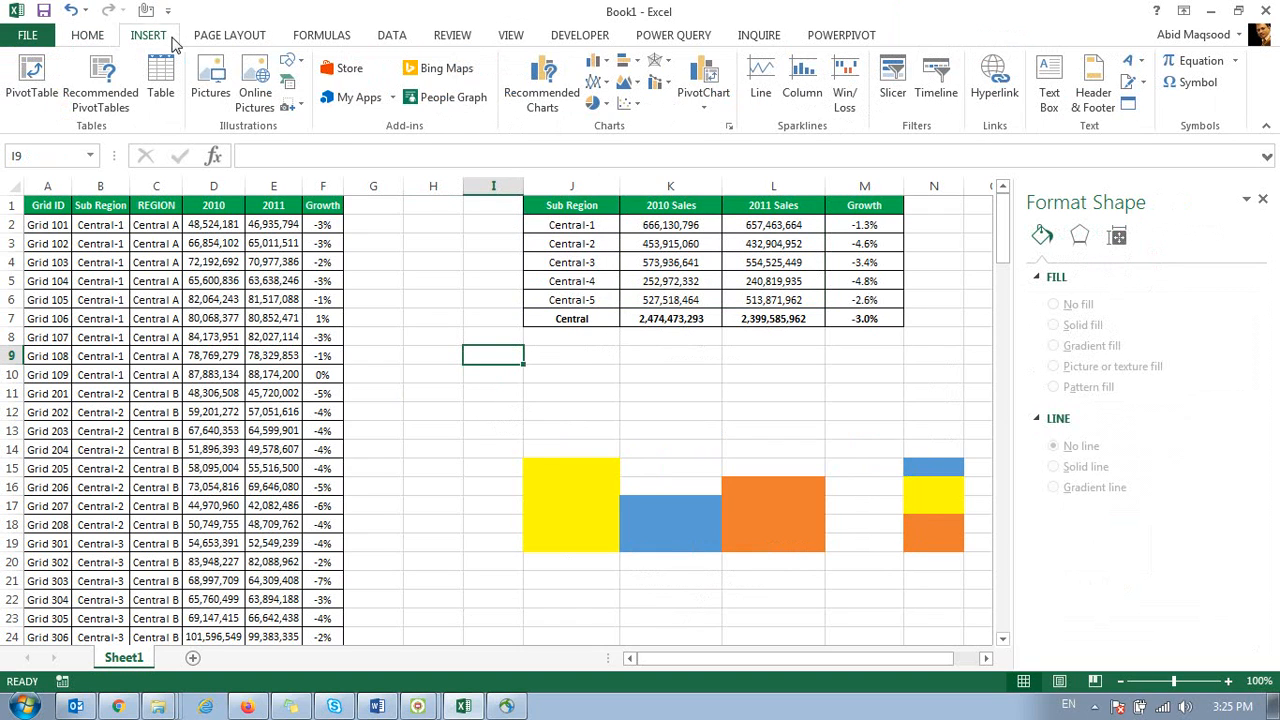
click(608, 62)
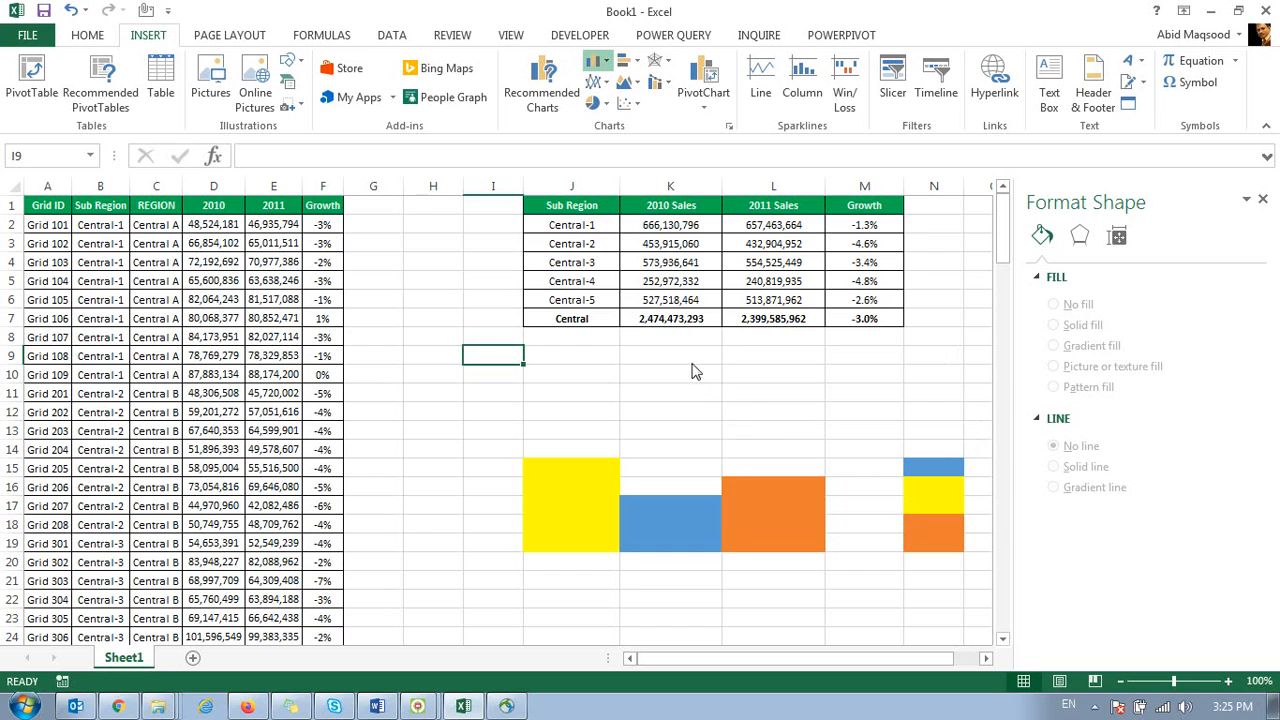
drag(540, 205, 752, 300)
click(610, 62)
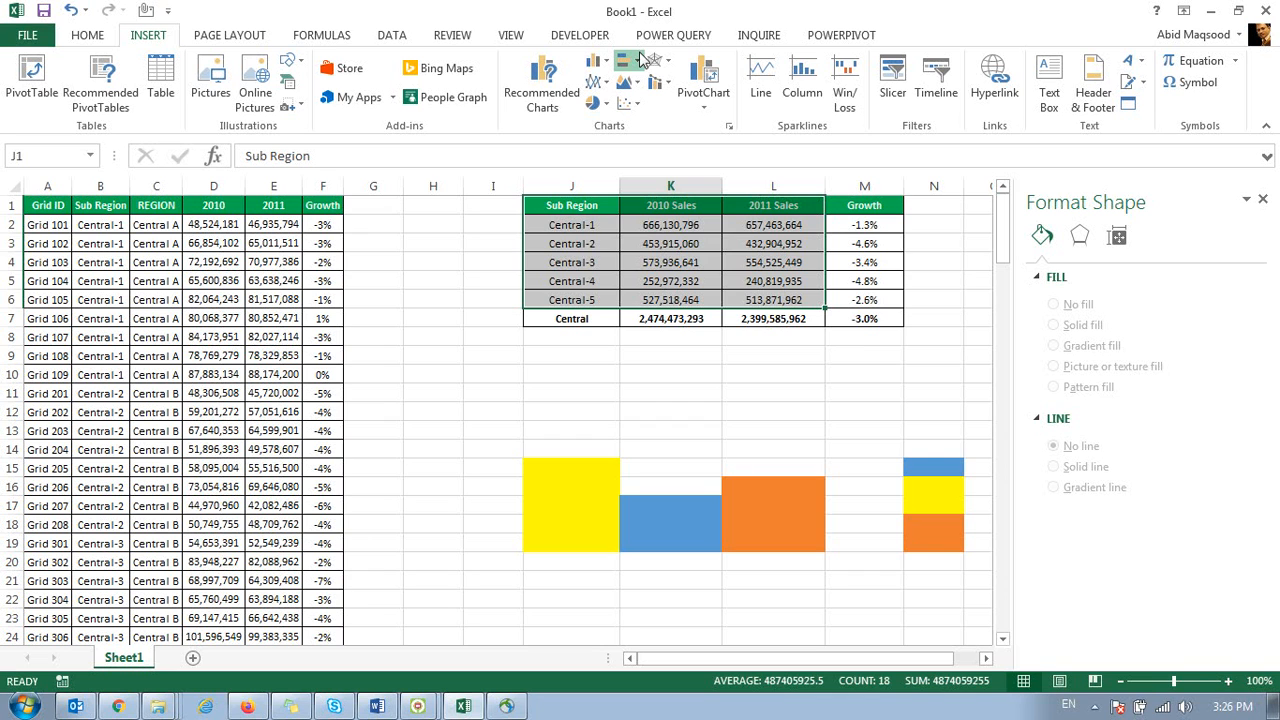
click(640, 60)
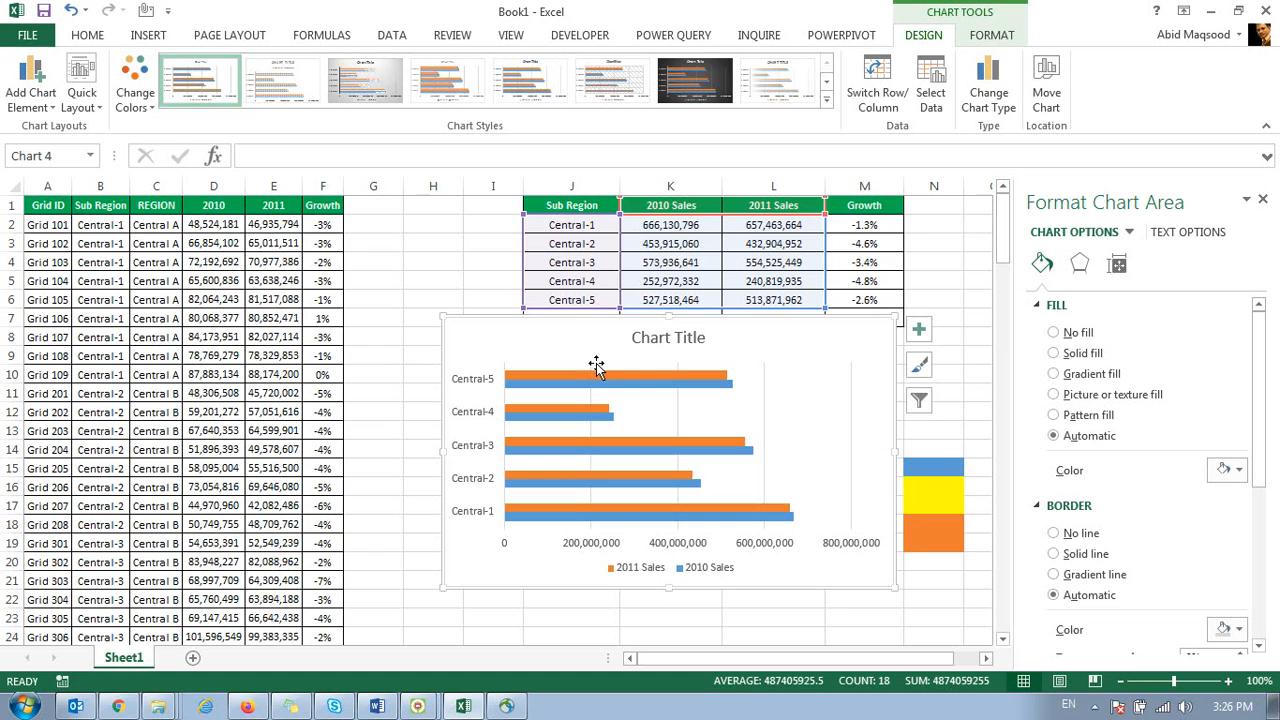
Step: Remove the bar chart's title and legend, and move the chart so its upper corner sits near cell G3
click(665, 340)
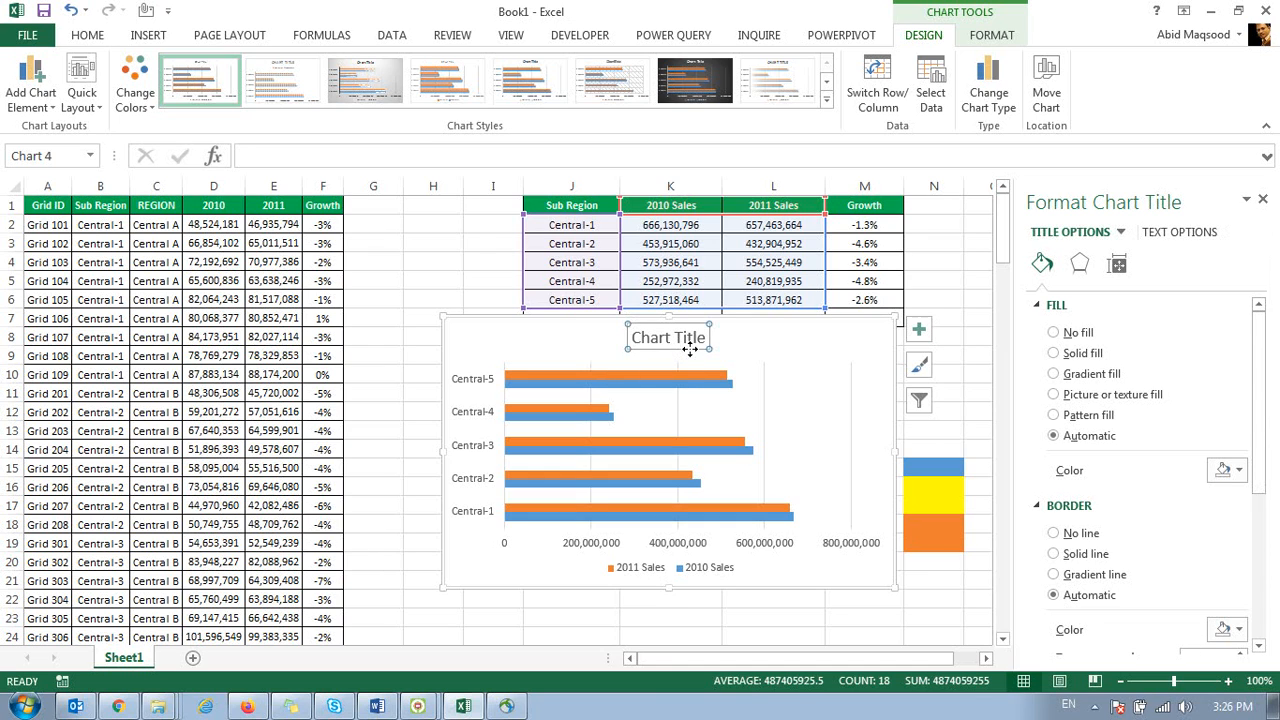
key(Delete)
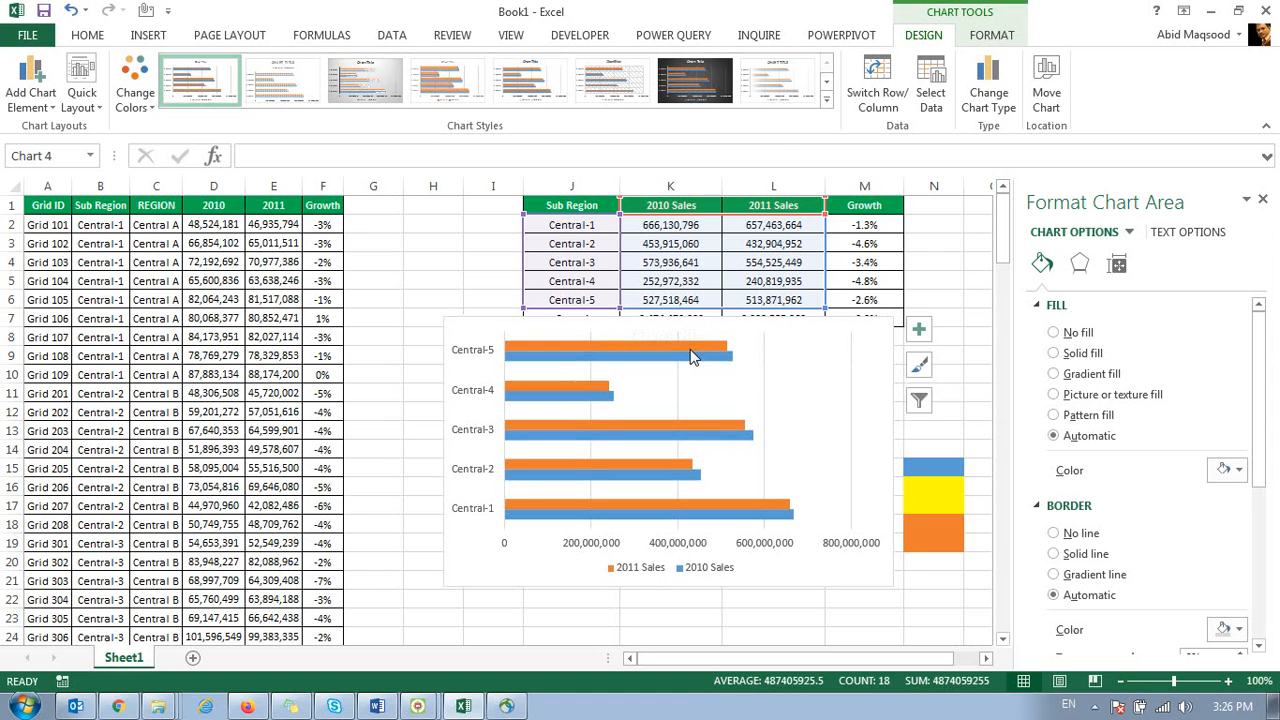
drag(471, 320, 386, 246)
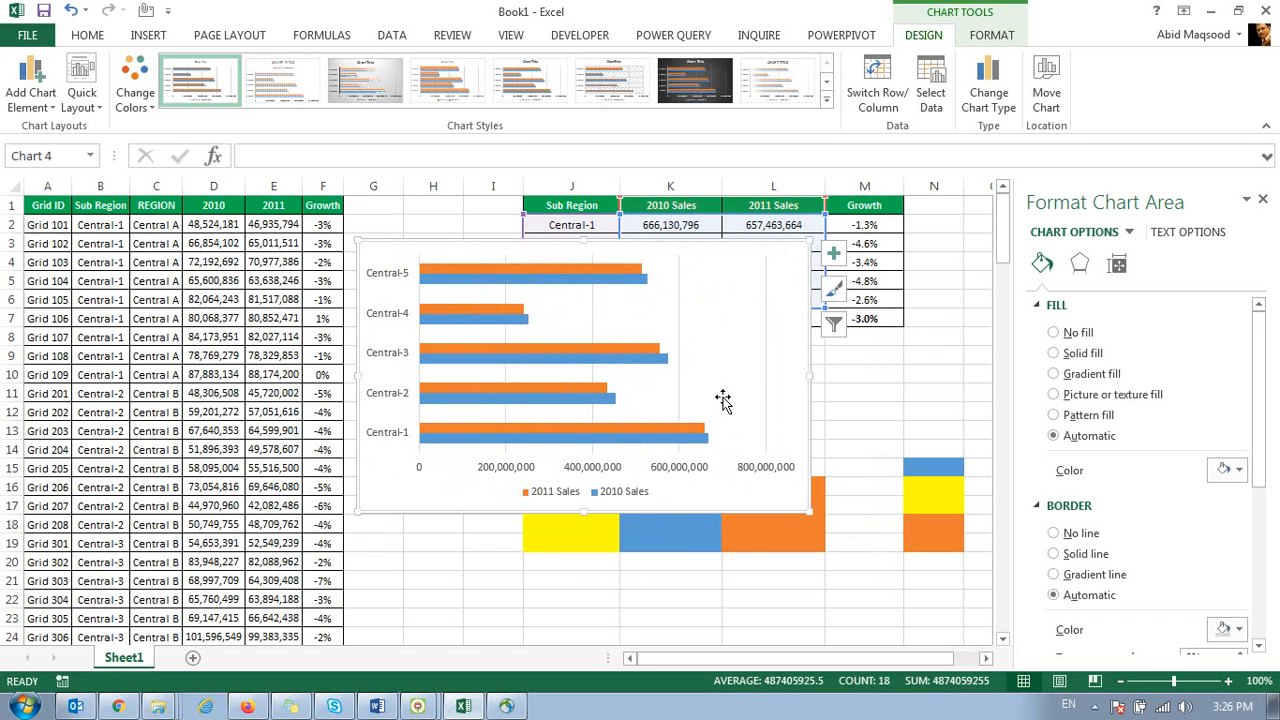
click(588, 492)
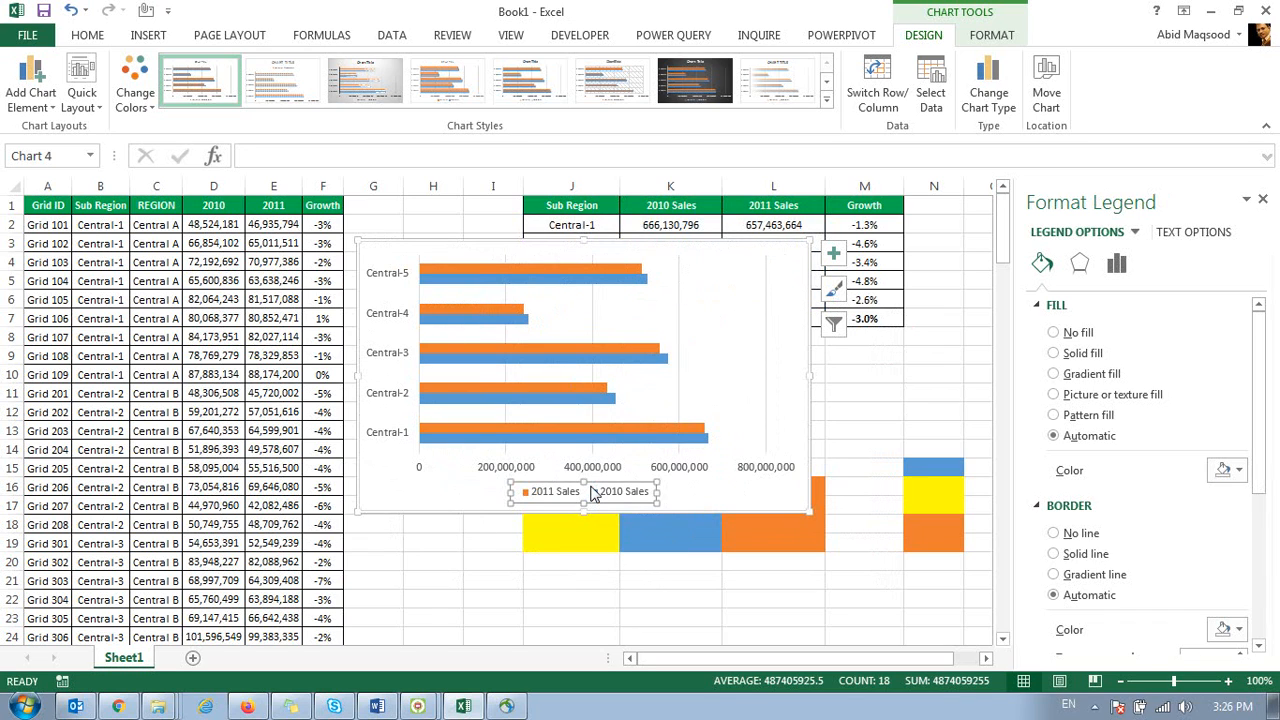
key(Delete)
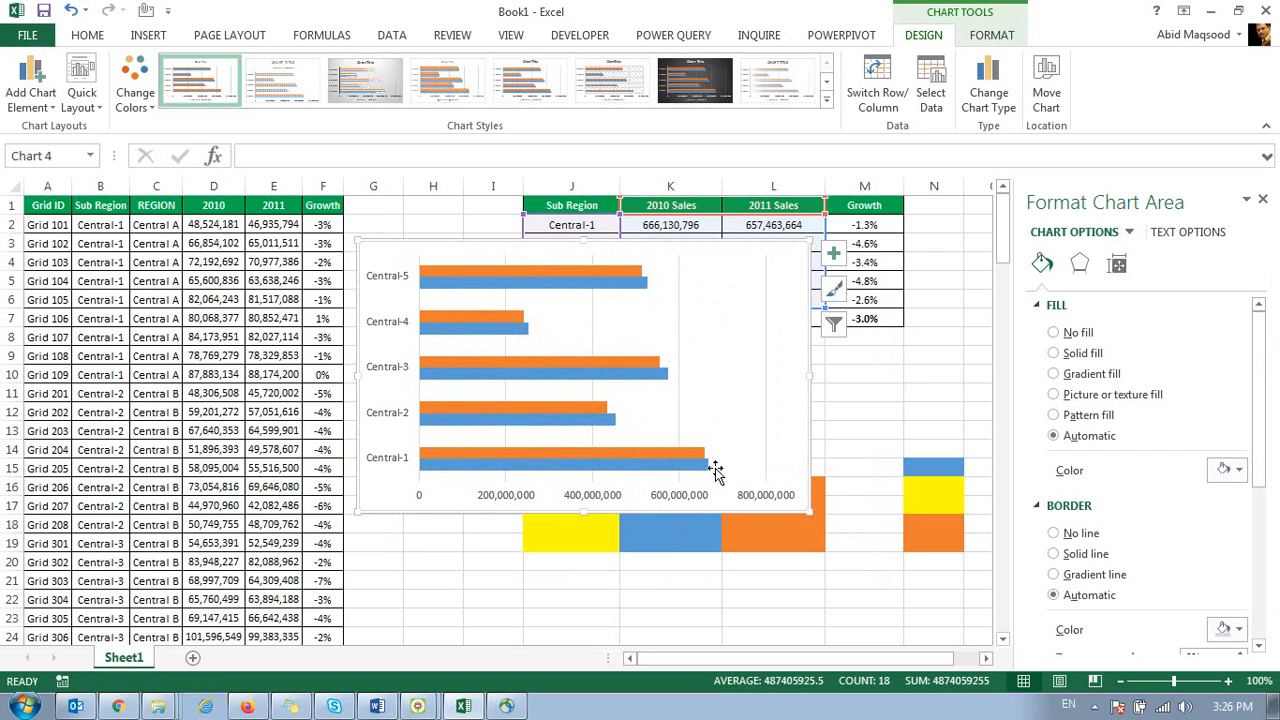
Step: Try the bar chart's title in the Above Chart position, and set it to Centered Overlay
click(834, 258)
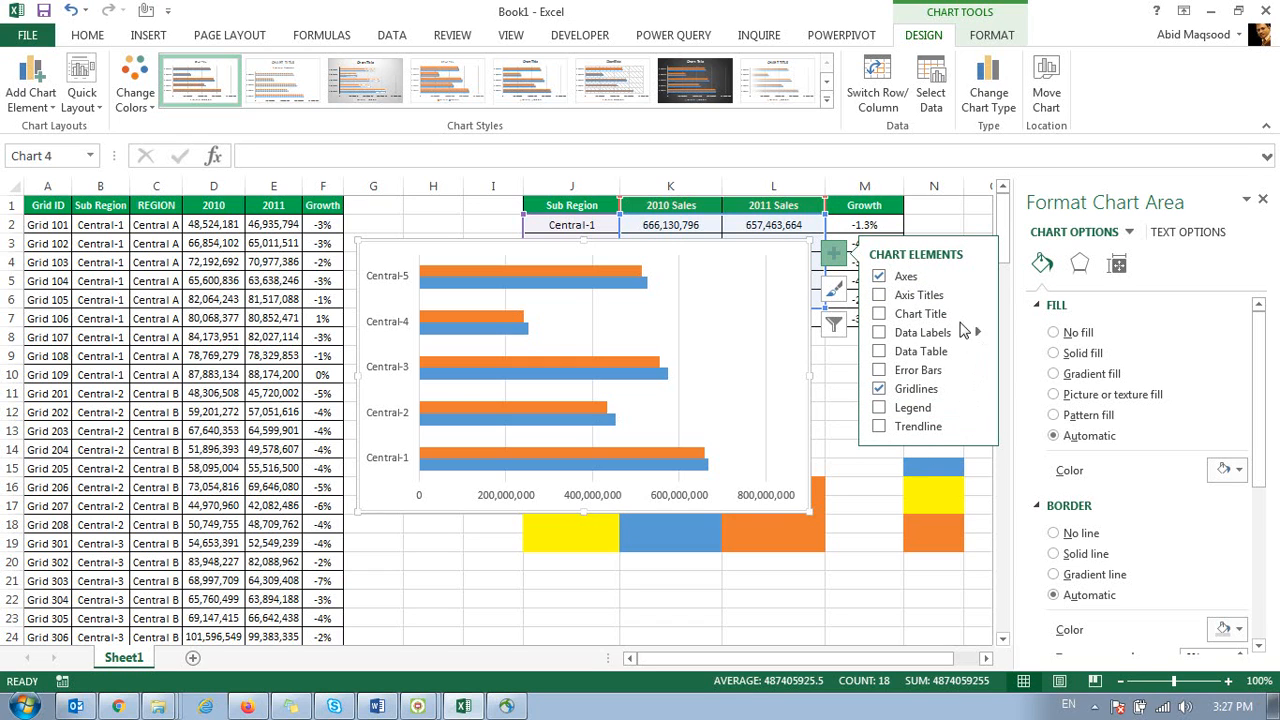
click(882, 316)
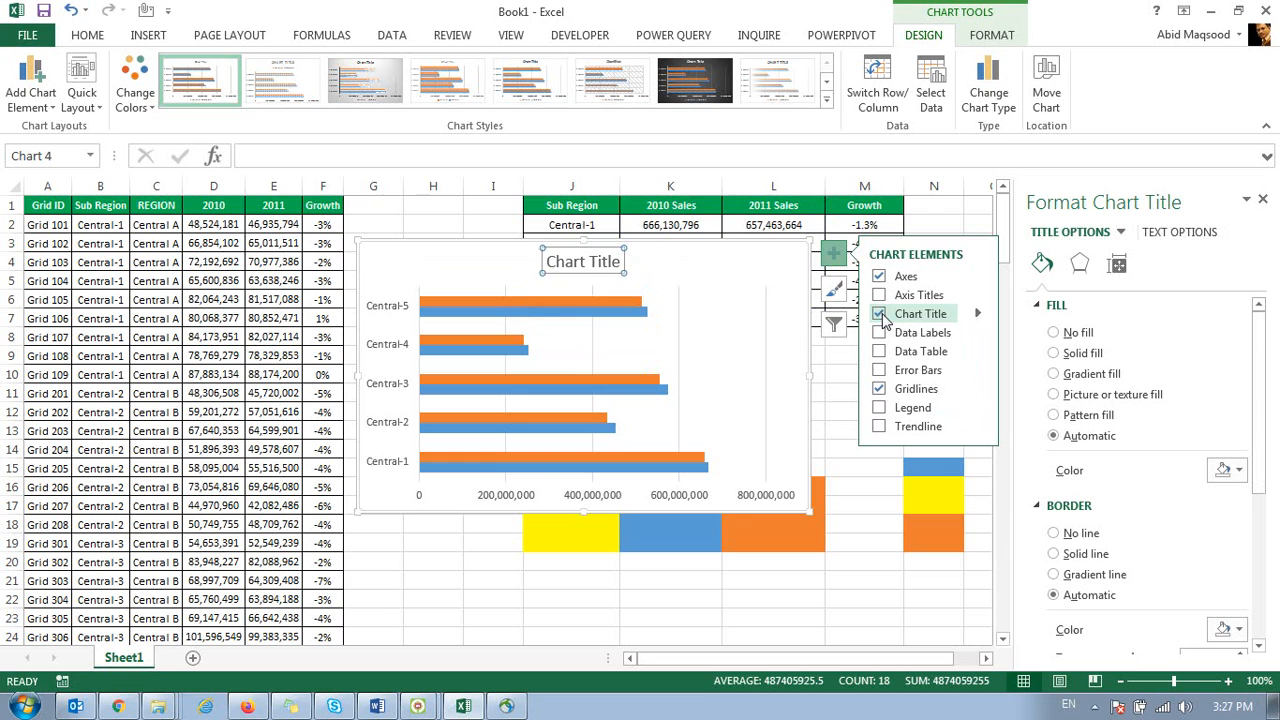
click(881, 315)
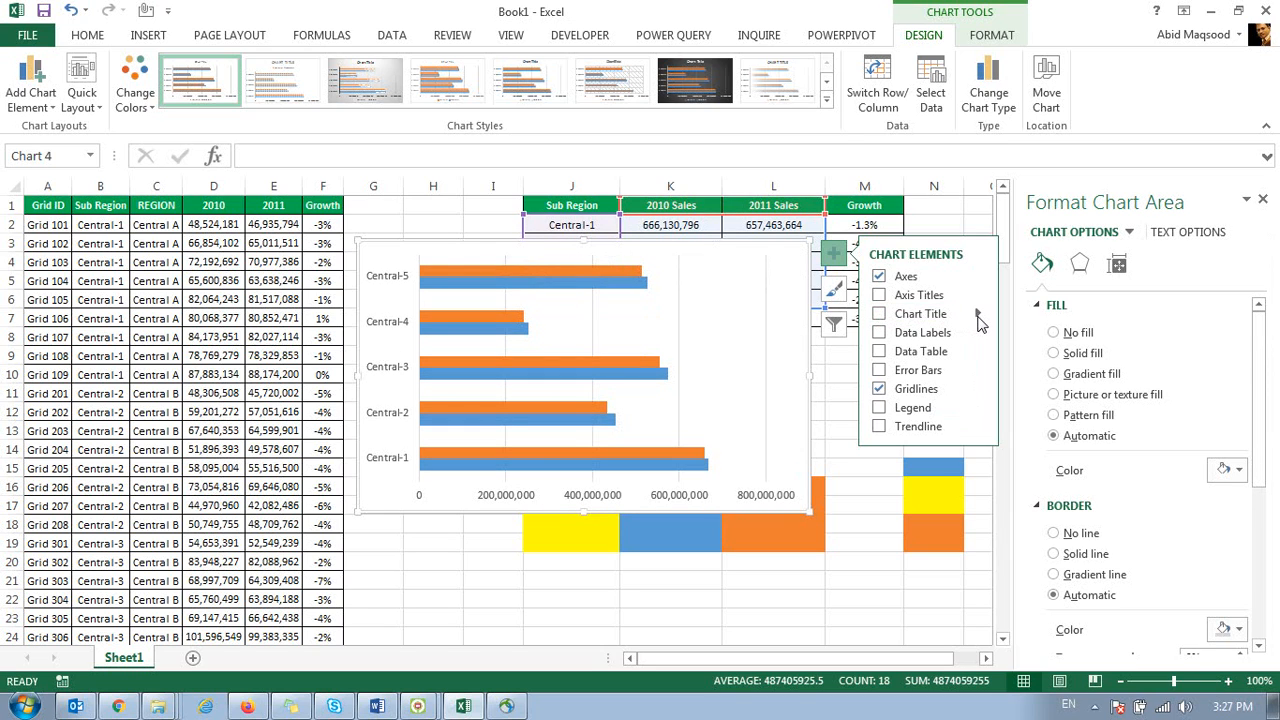
click(978, 316)
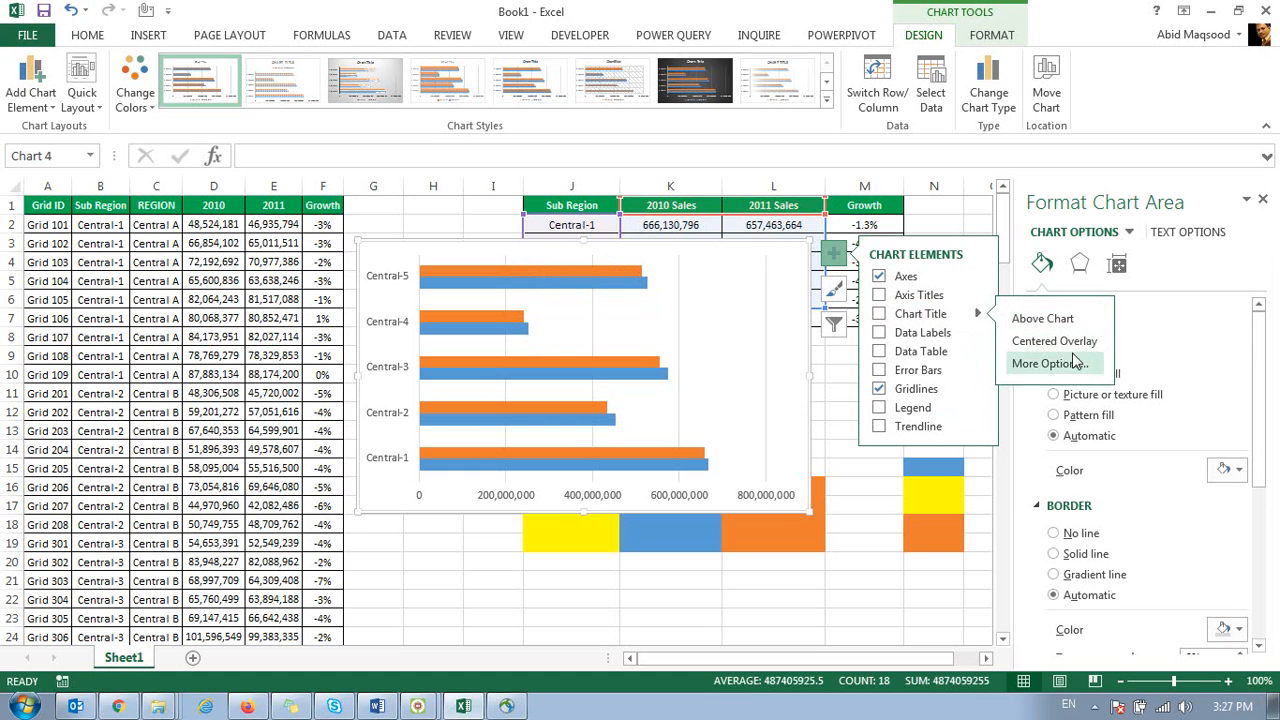
click(1043, 318)
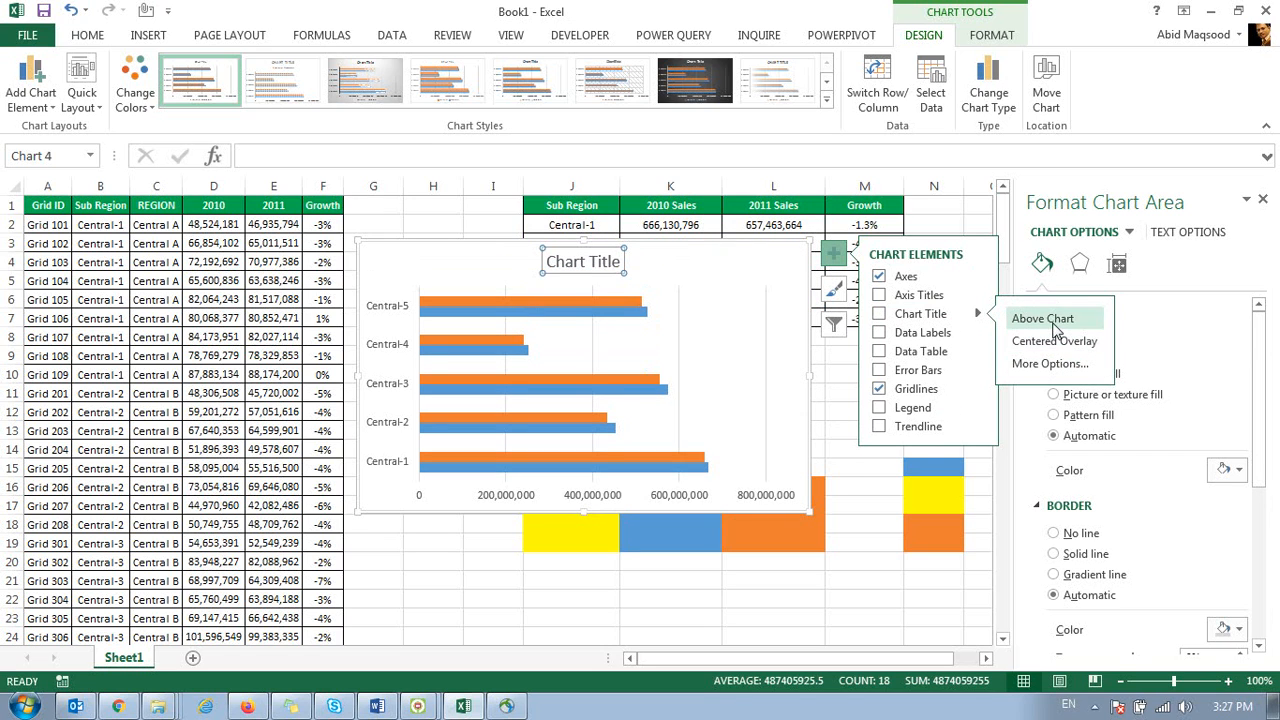
click(978, 318)
click(1055, 340)
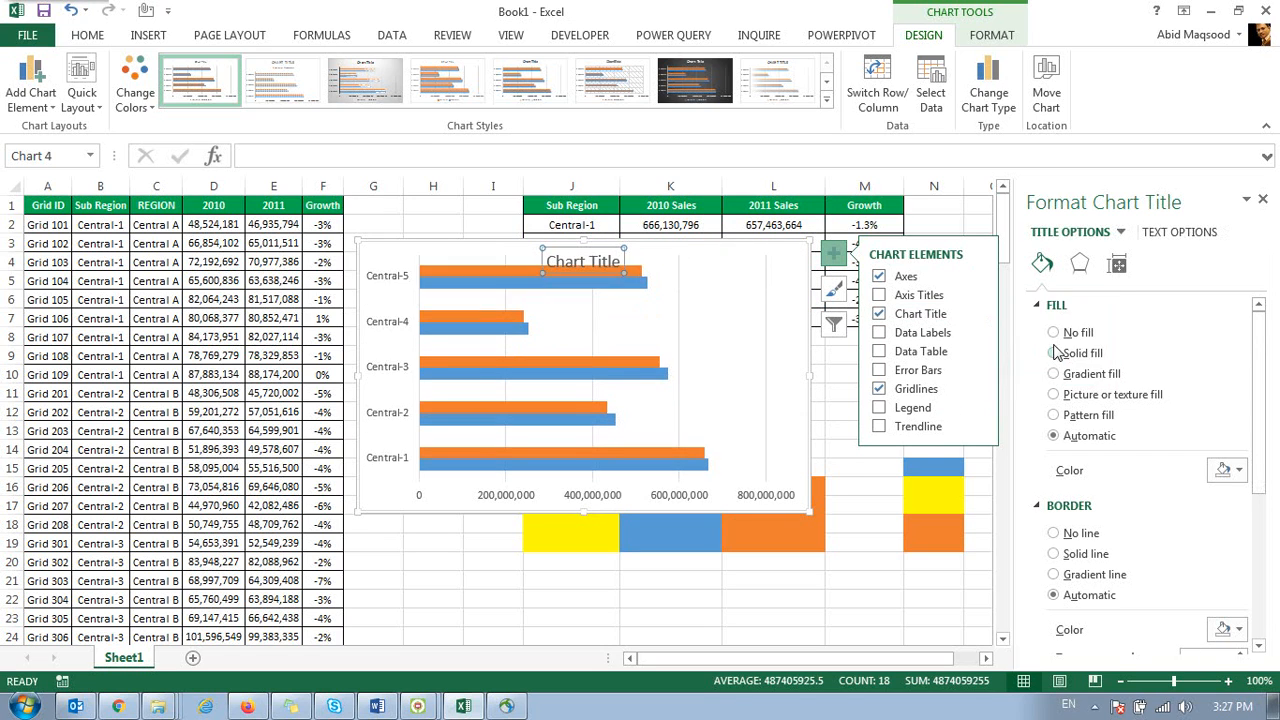
click(979, 318)
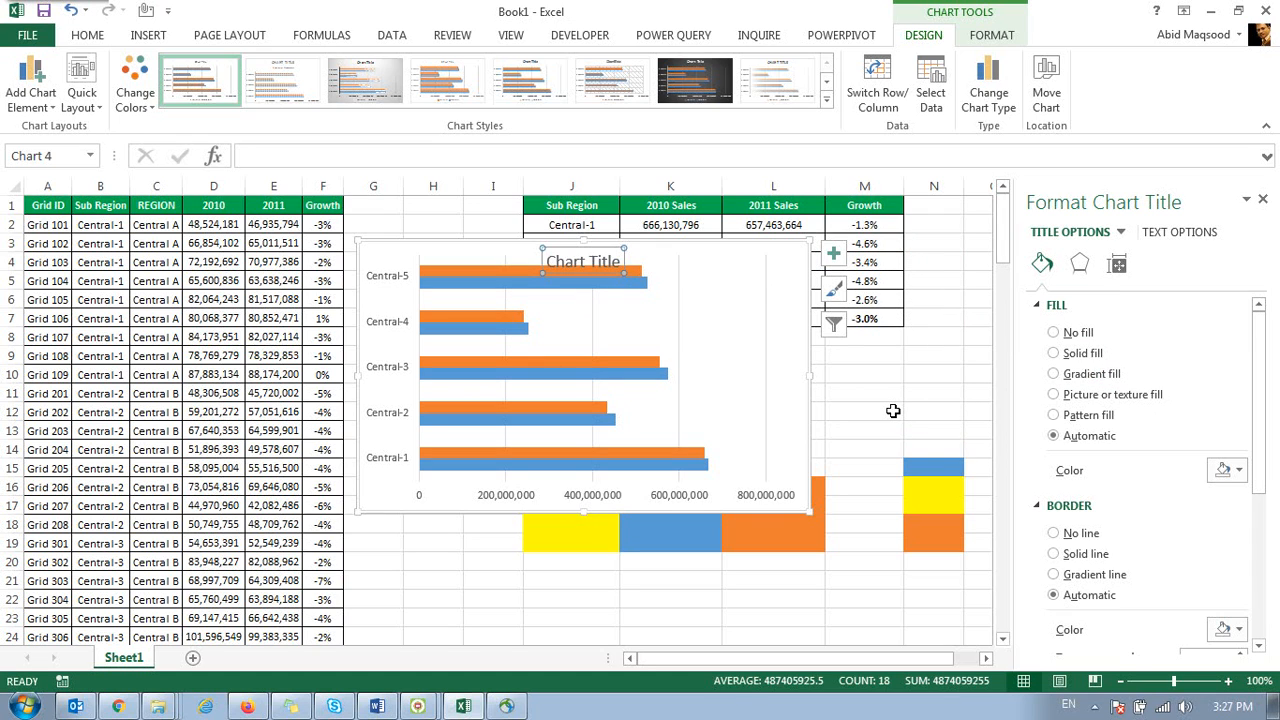
Step: Move the overlaid title toward the right end of the bar chart and add a legend in the Right position
click(651, 268)
drag(651, 268, 730, 271)
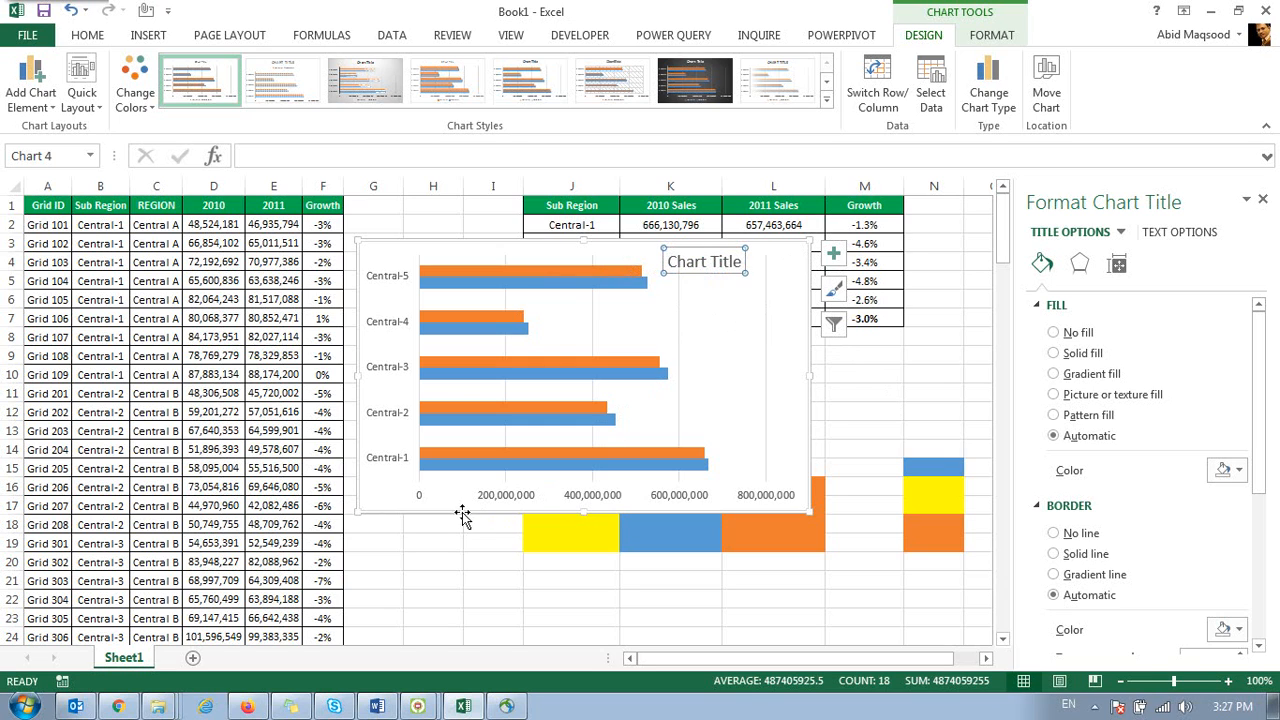
click(833, 258)
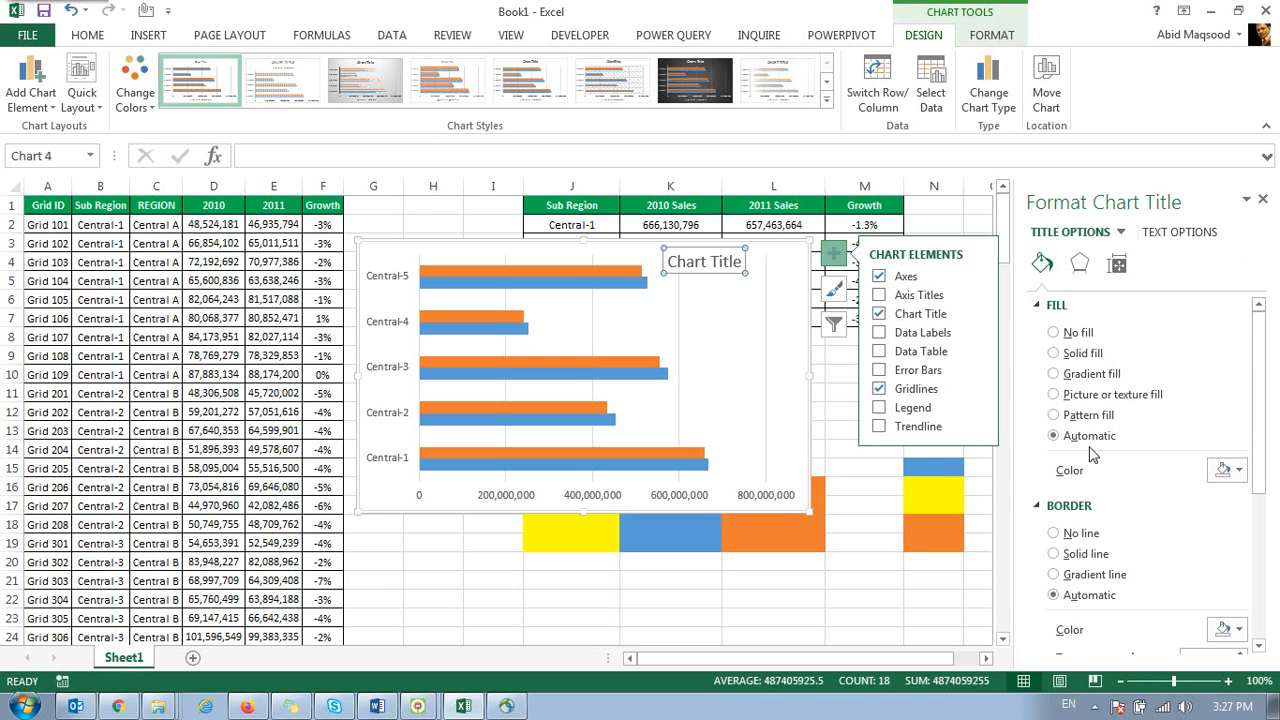
scroll(1092, 480, down, 5)
scroll(1094, 522, up, 5)
click(980, 408)
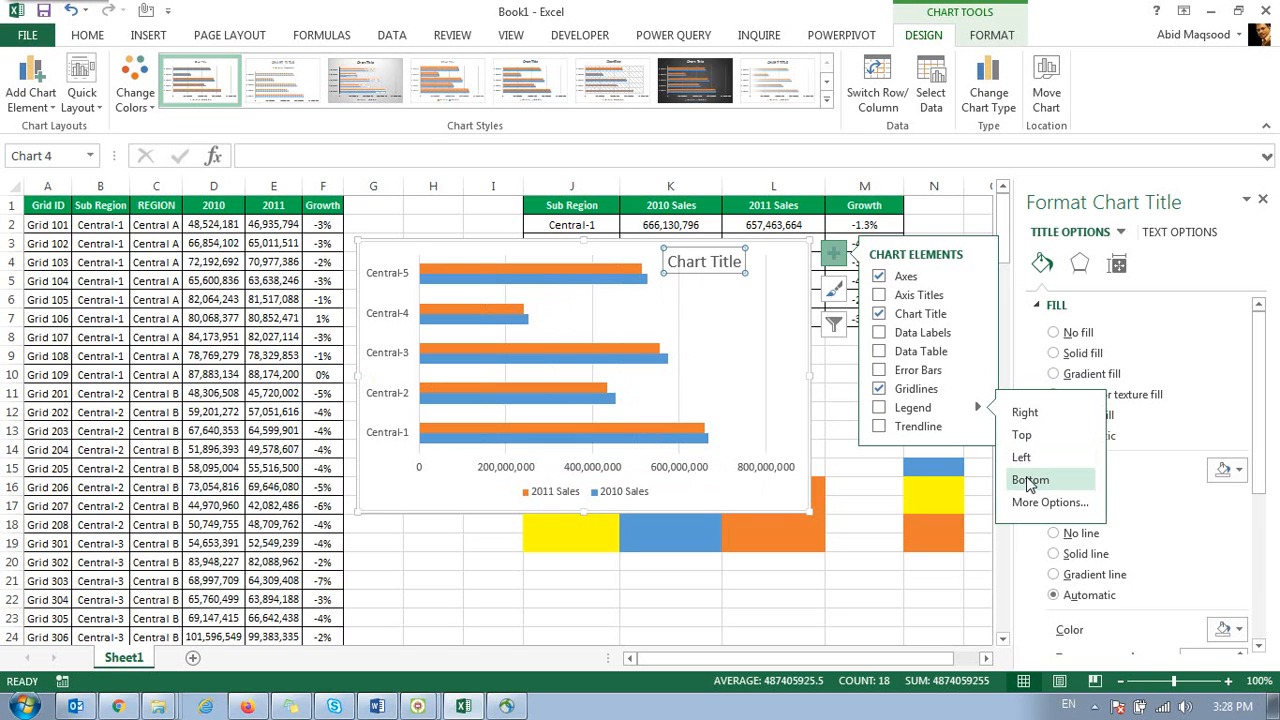
click(1025, 412)
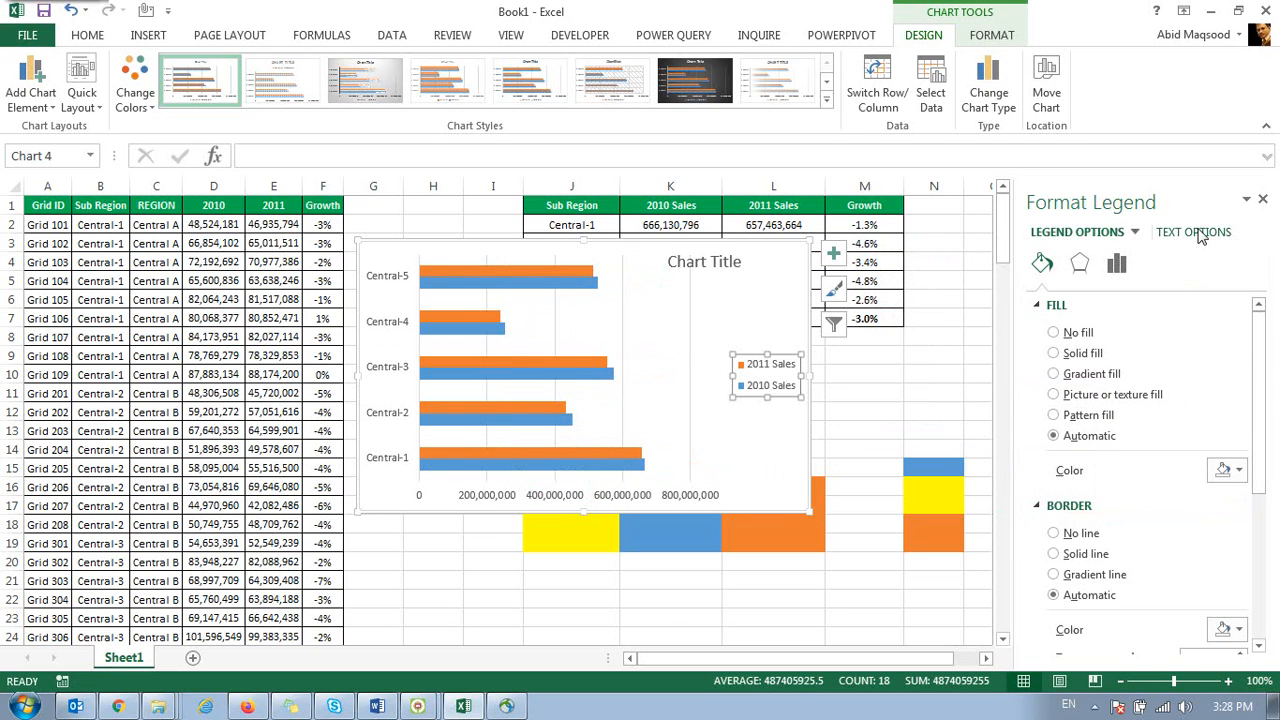
Step: Examine the legend's border, text fill and legend position options
scroll(1101, 438, down, 3)
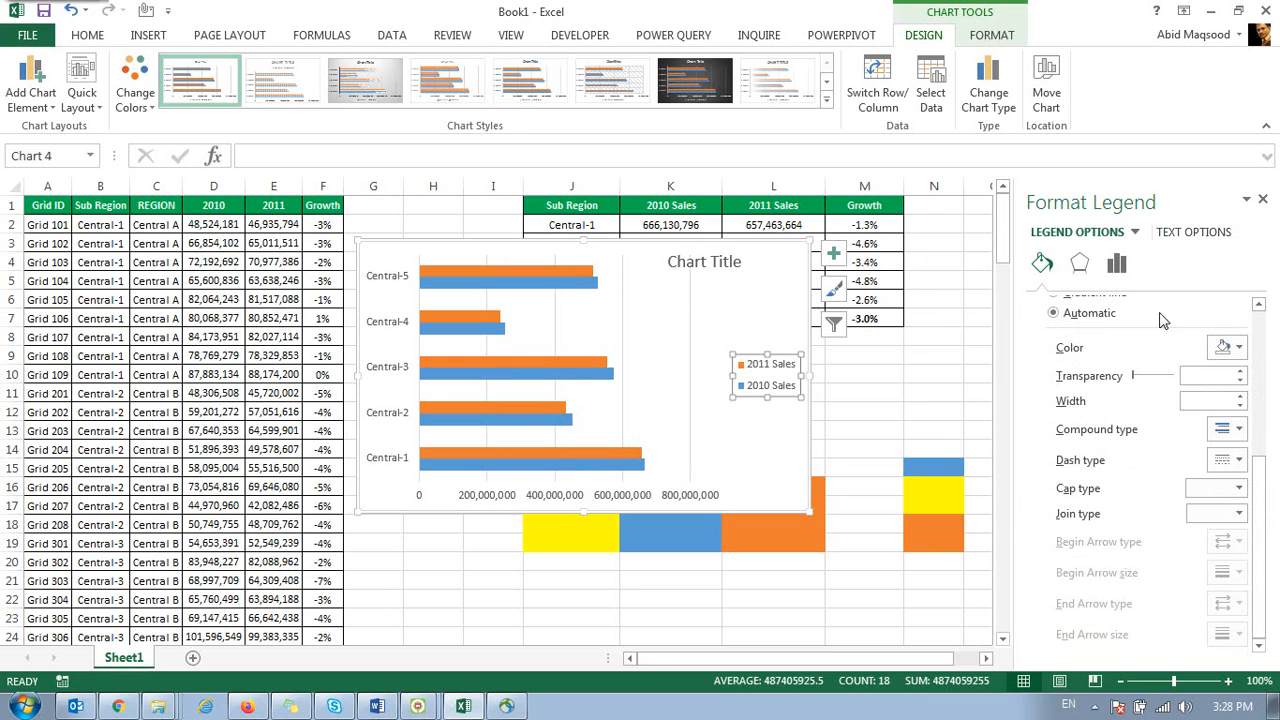
click(1205, 235)
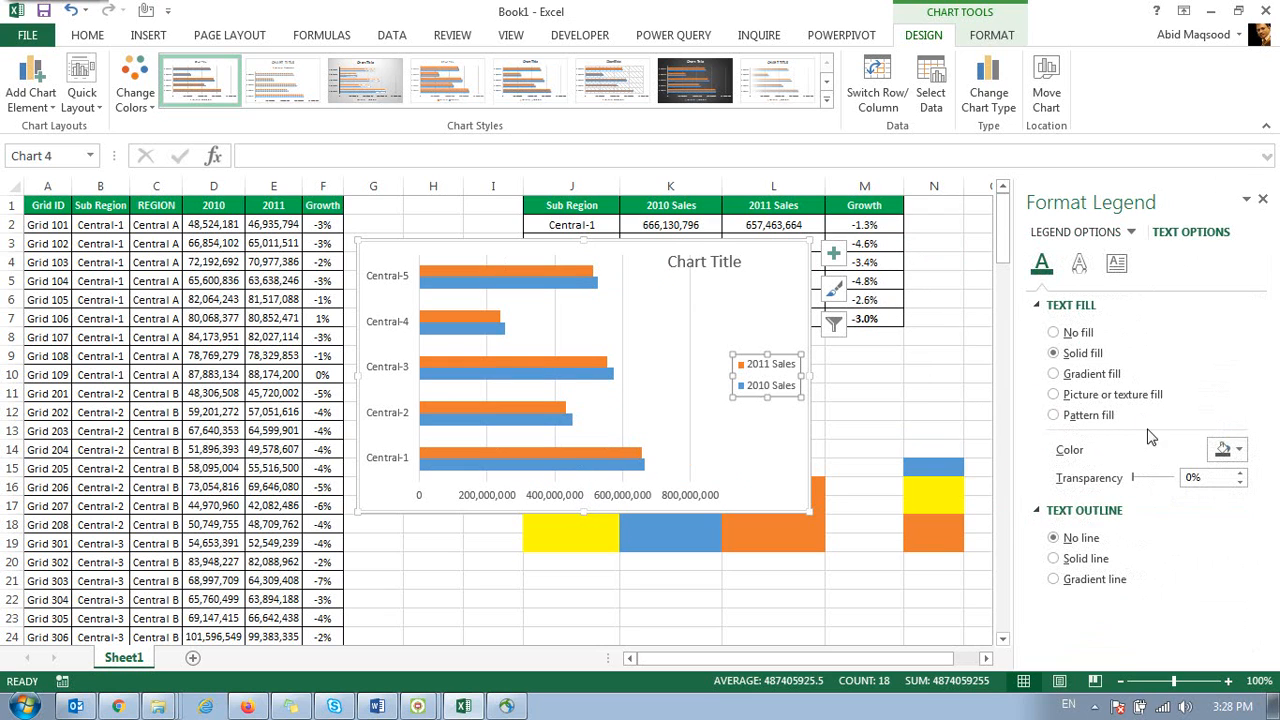
click(1046, 234)
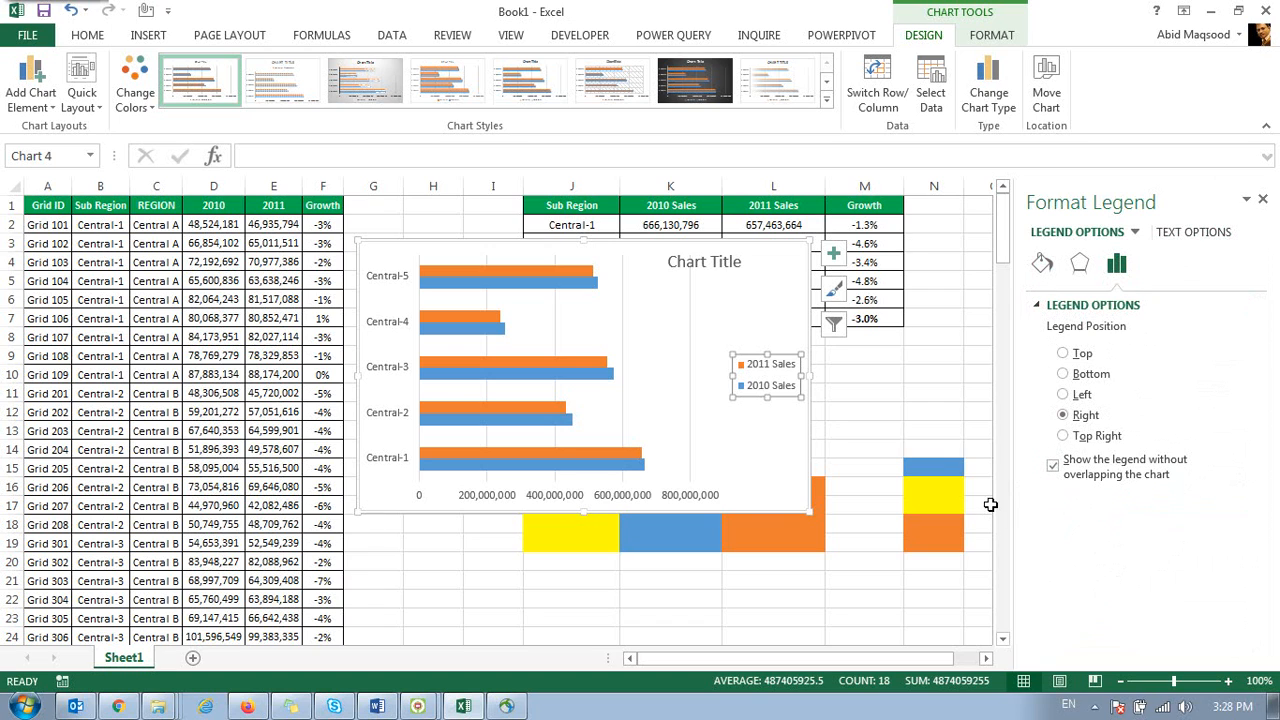
Step: Delete the clustered bar chart from the worksheet
click(808, 330)
key(Delete)
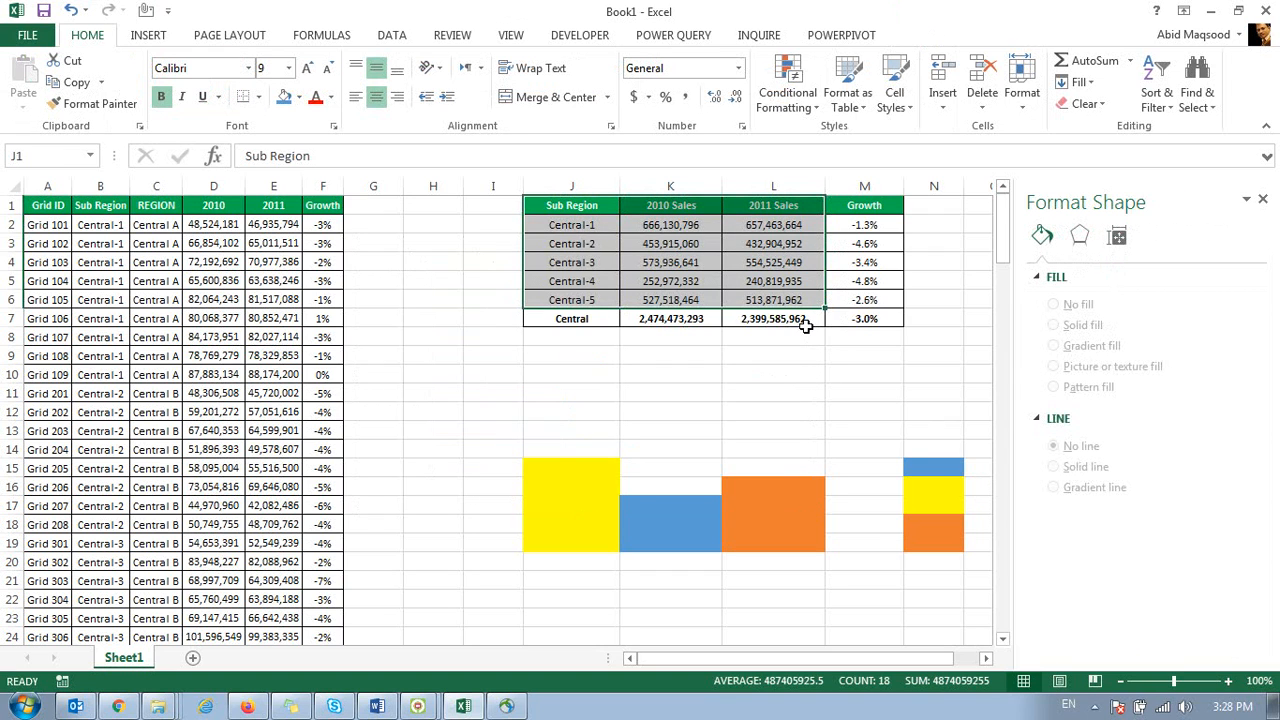
Step: Insert a line chart of 2010 sales for Central-1 to Central-5 from range J1:K6, and move it just below the summary table
drag(584, 205, 672, 299)
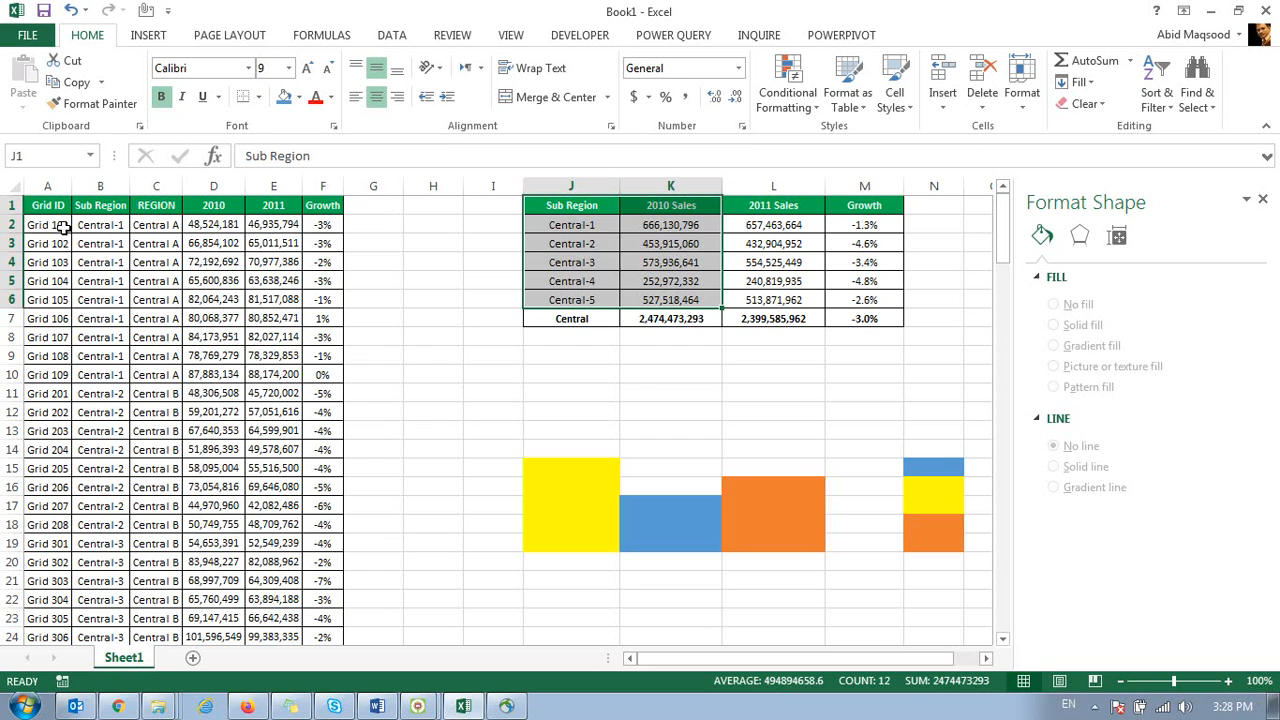
click(146, 36)
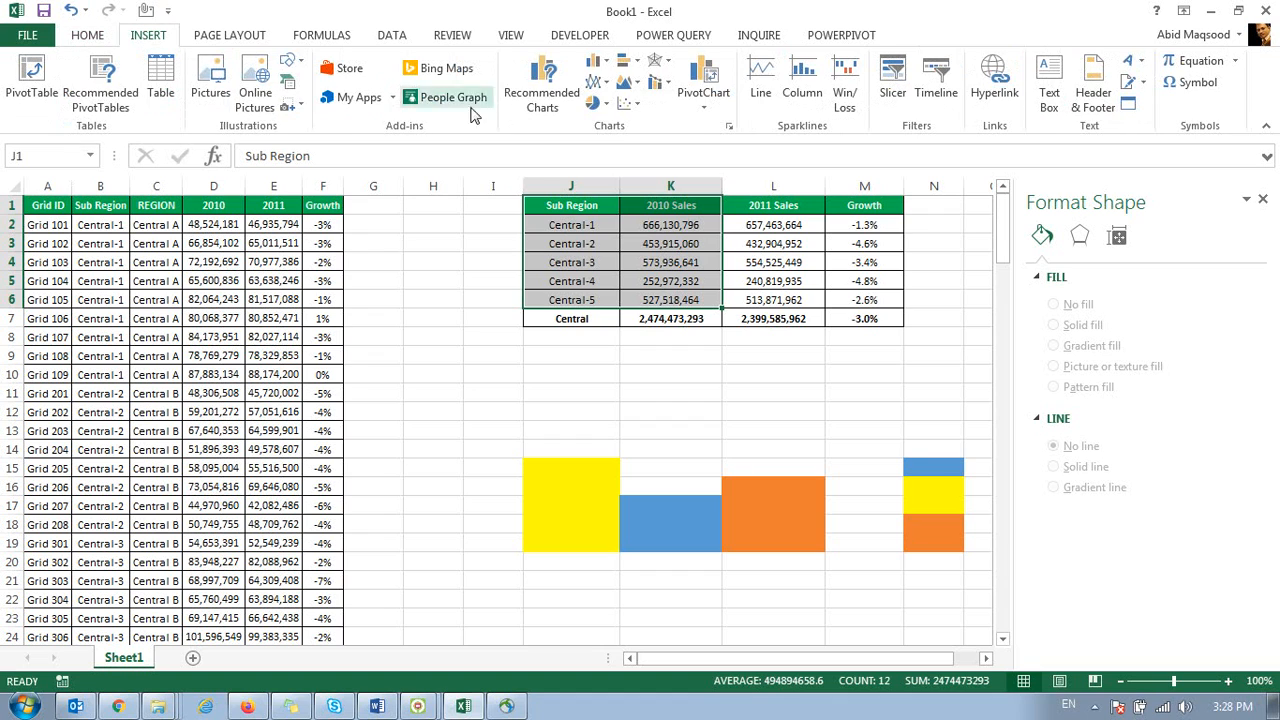
click(604, 86)
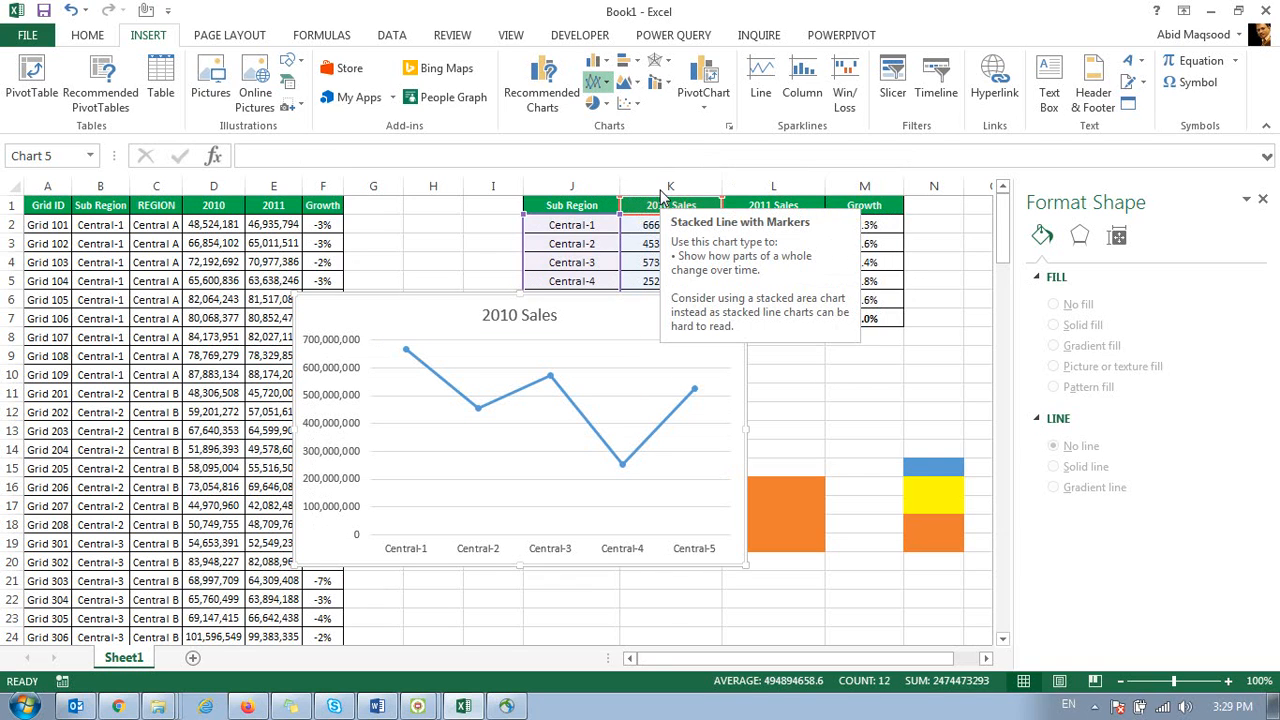
key(Delete)
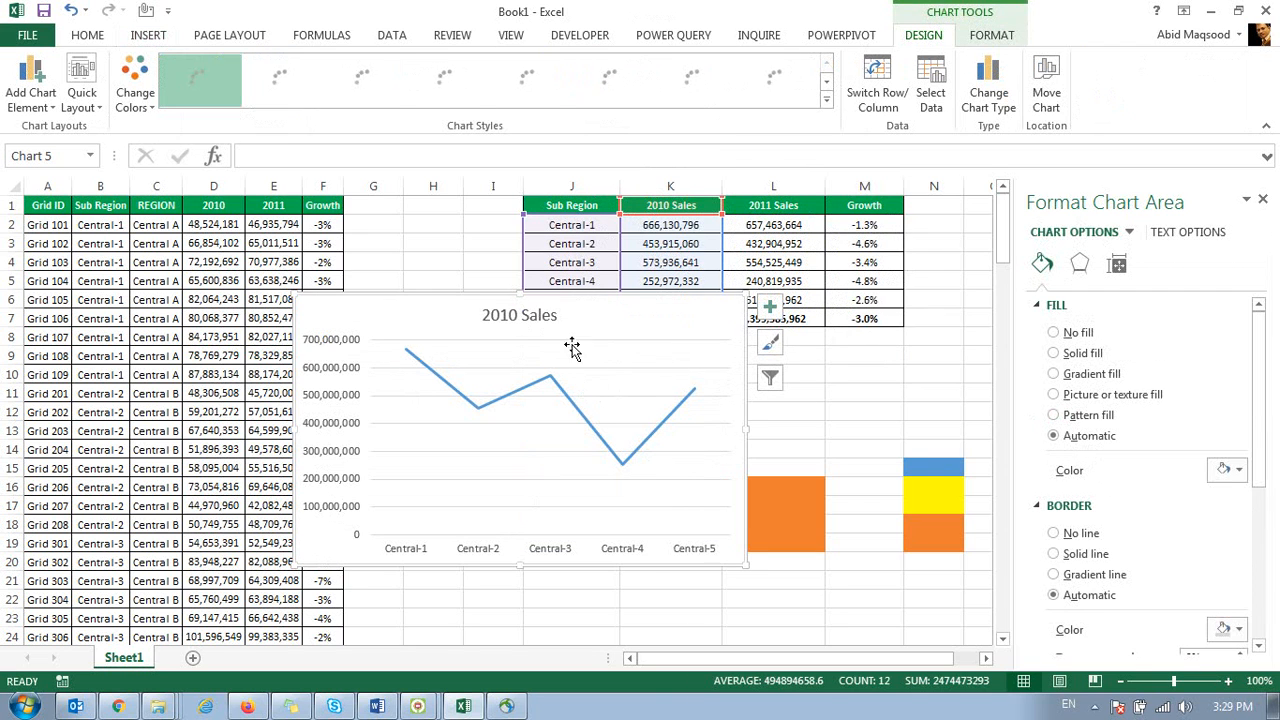
drag(509, 295, 627, 330)
Step: Remove the line chart's horizontal gridlines and set the vertical axis display units to Millions
click(642, 460)
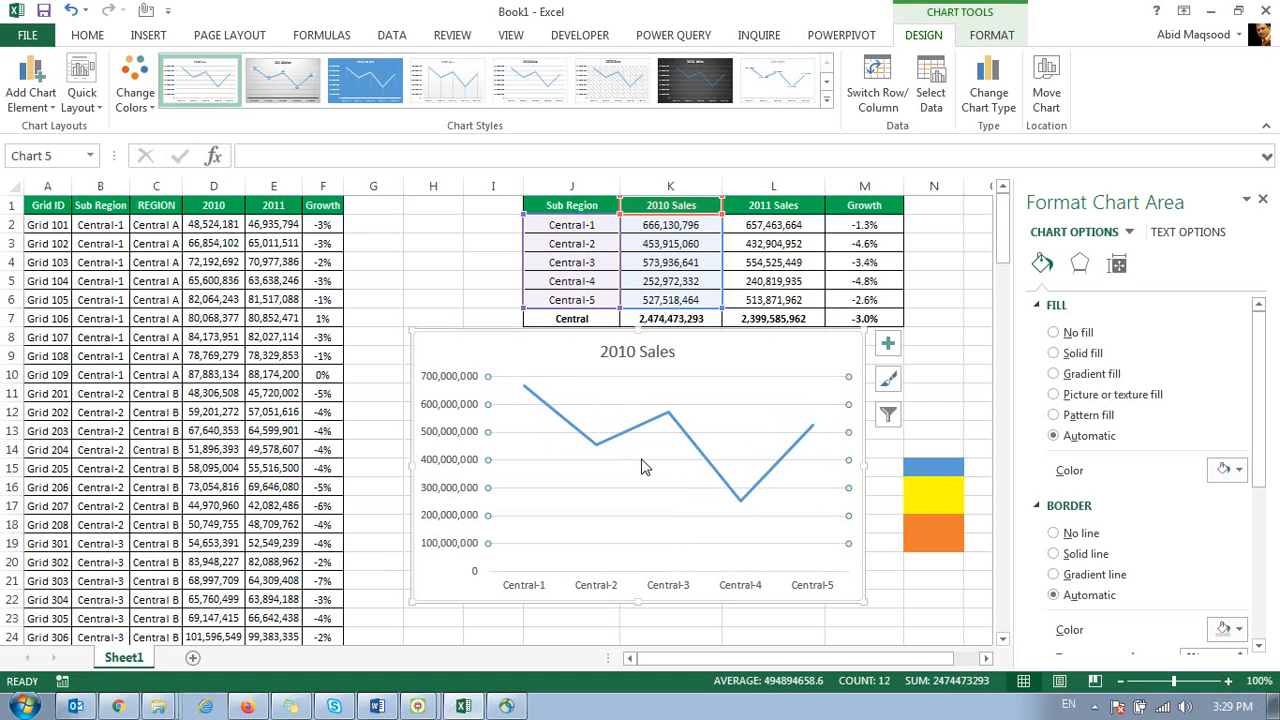
click(491, 354)
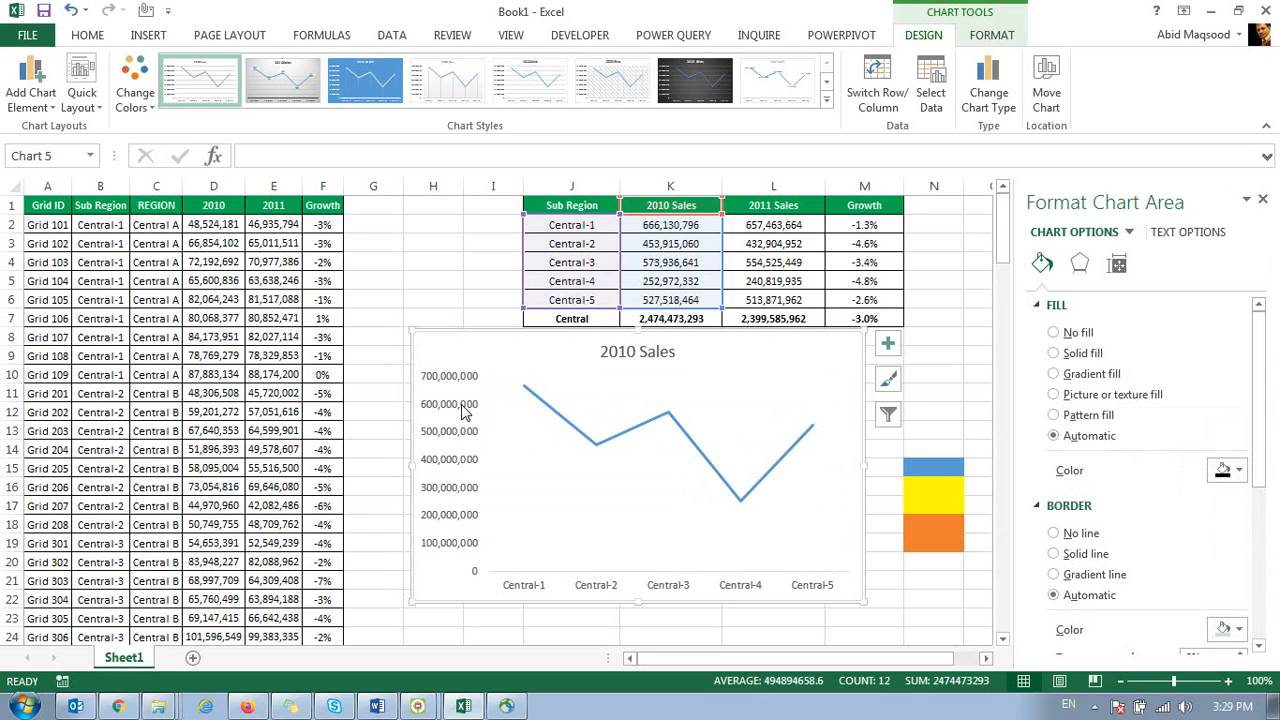
right_click(466, 410)
click(508, 605)
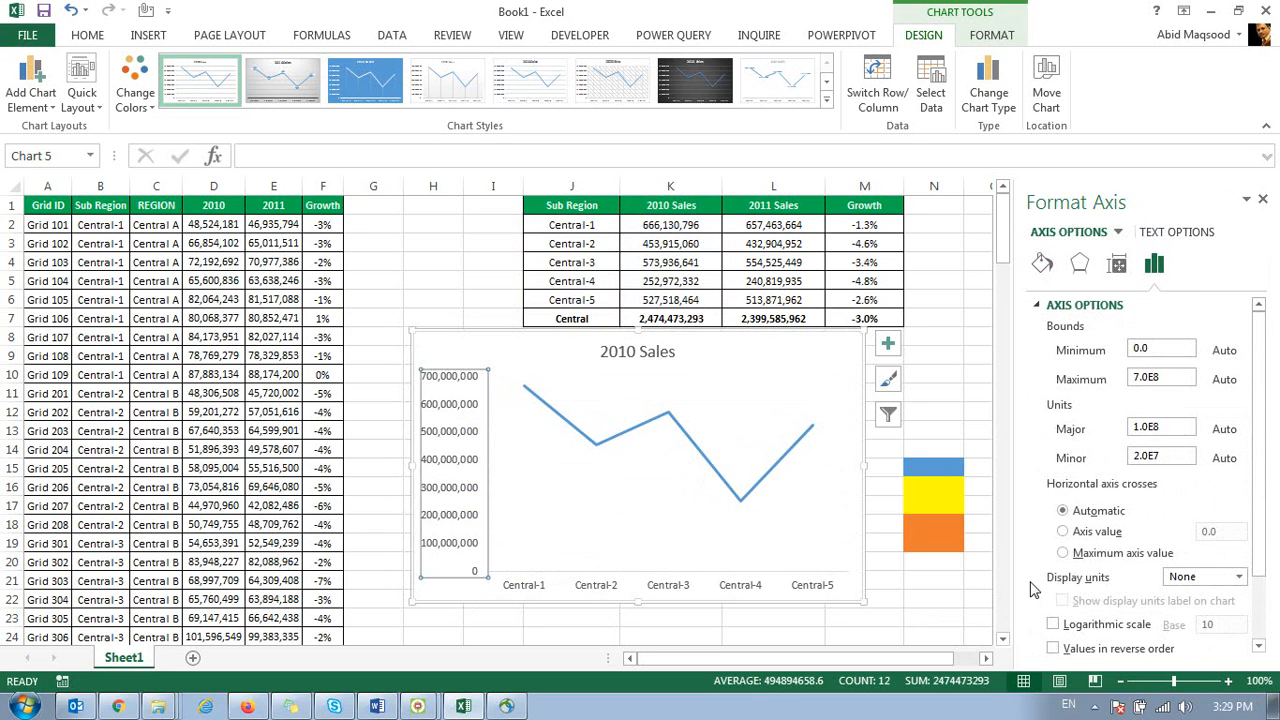
click(1243, 577)
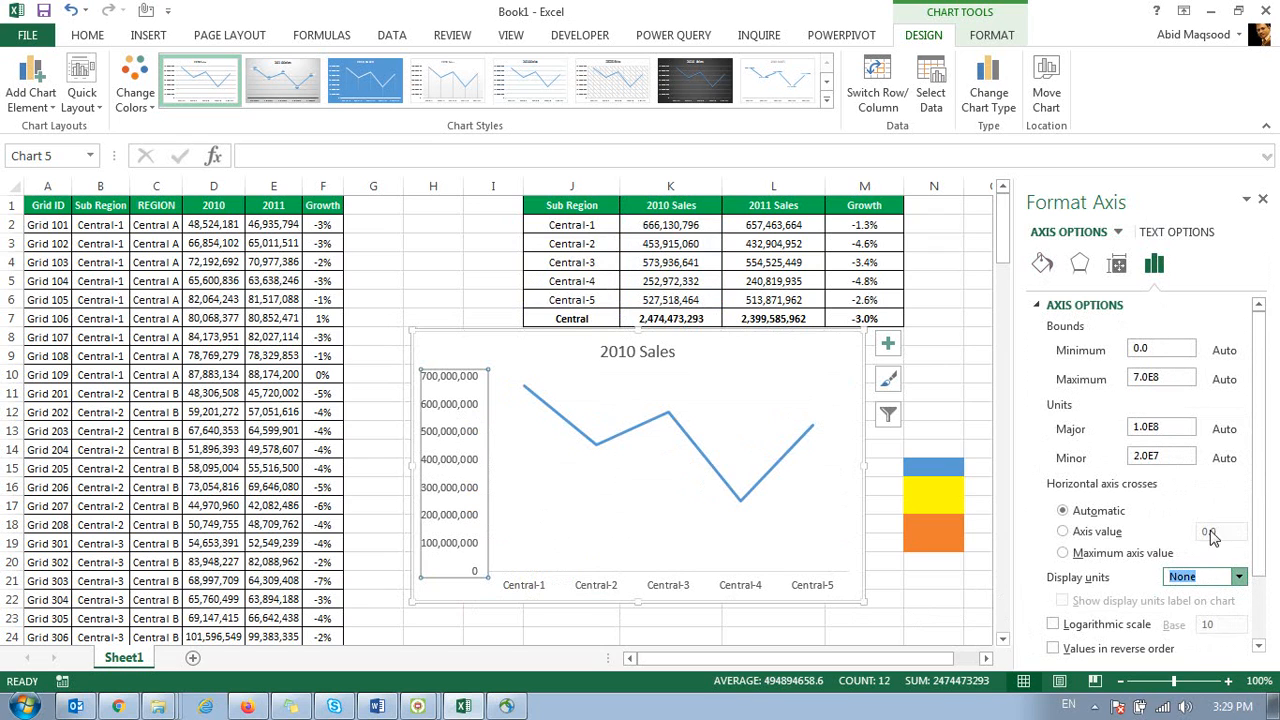
click(1202, 489)
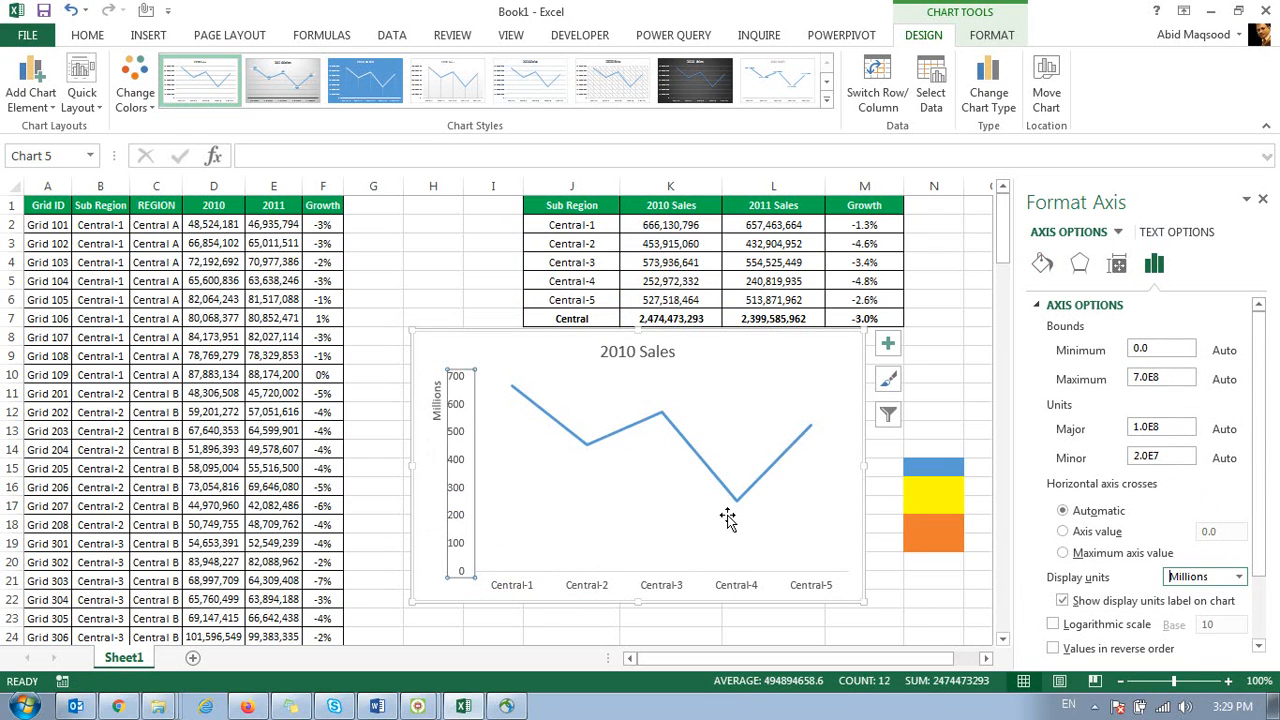
Step: Add data labels to the 2010 Sales line
right_click(673, 423)
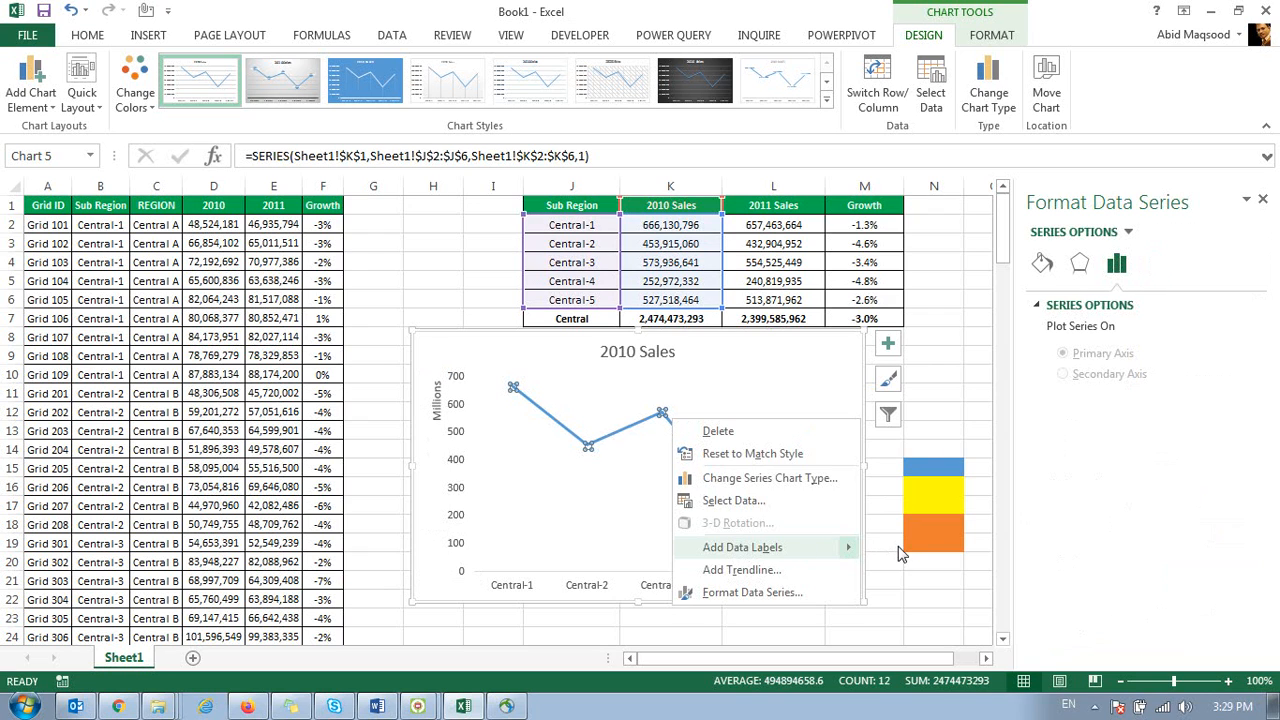
click(780, 548)
click(434, 510)
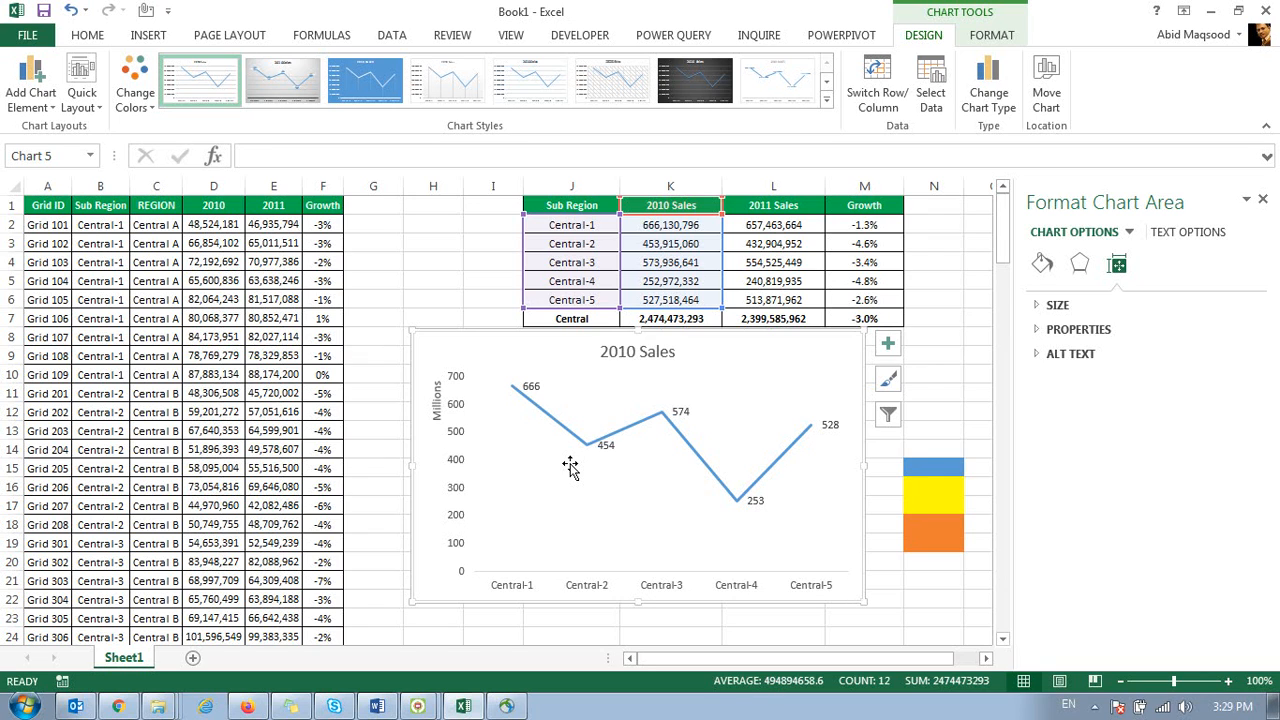
Step: Give the 2010 Sales line built-in circle markers
click(571, 434)
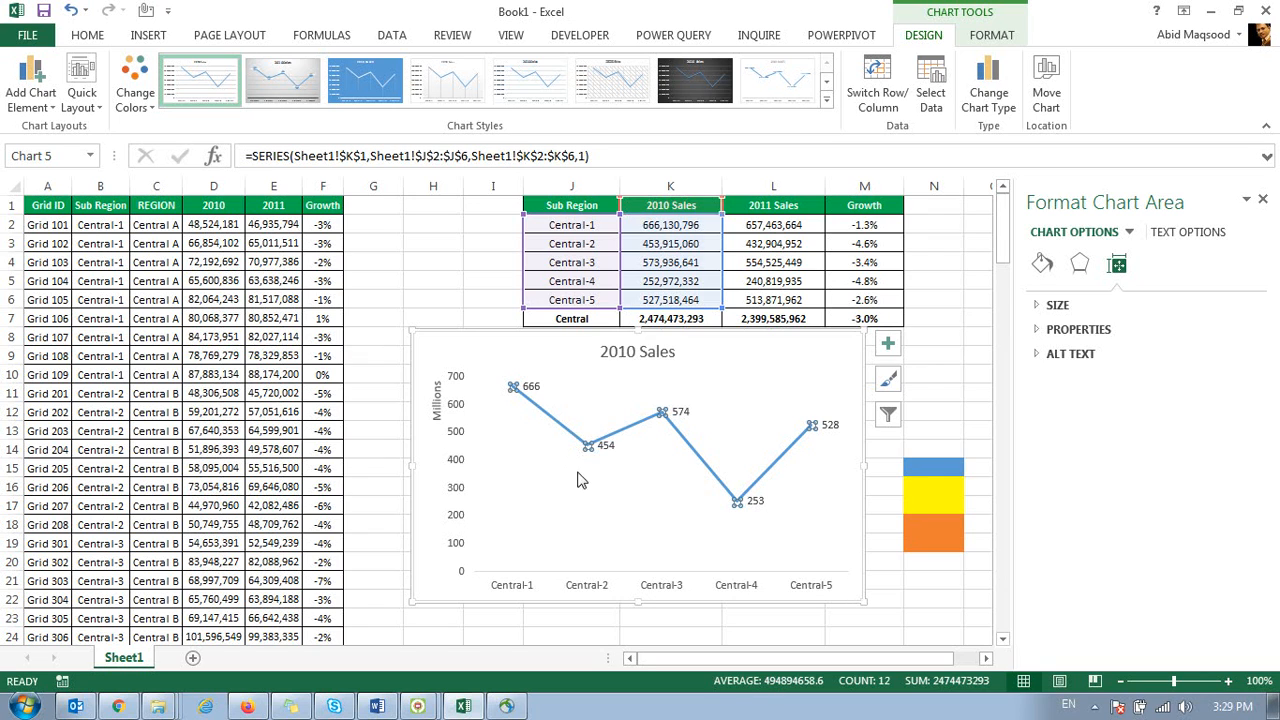
right_click(614, 435)
click(660, 610)
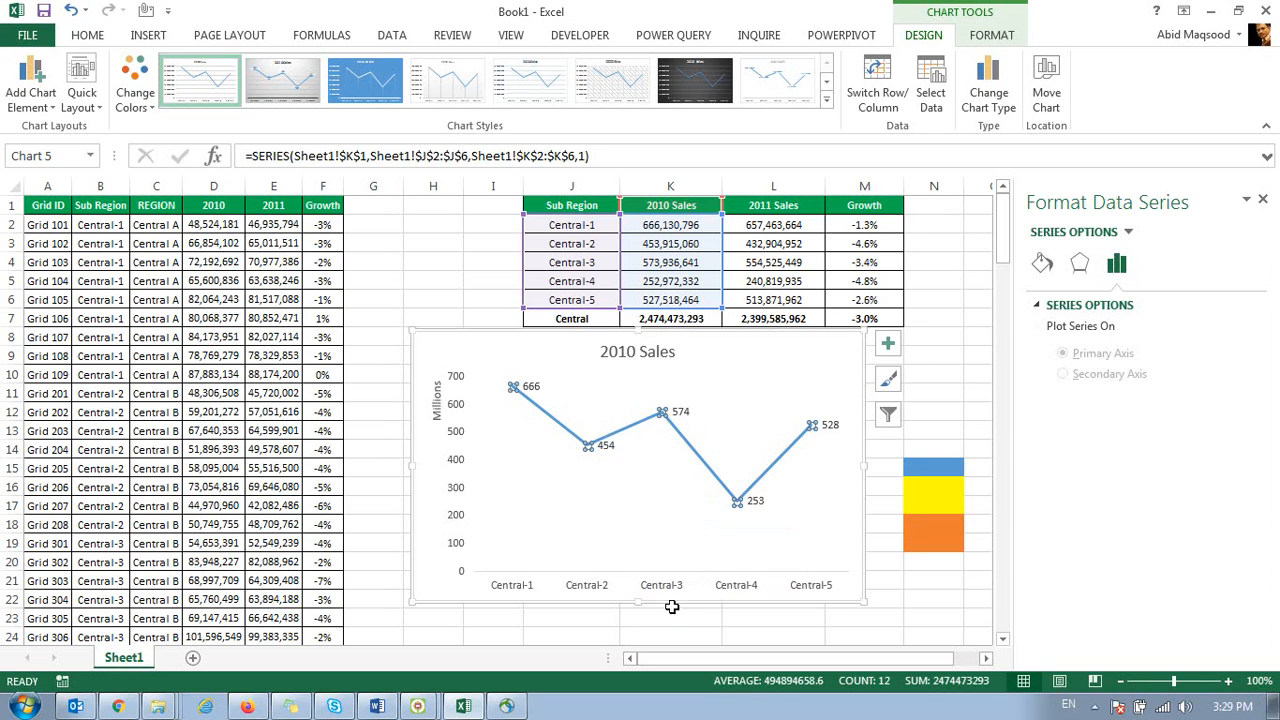
click(1041, 265)
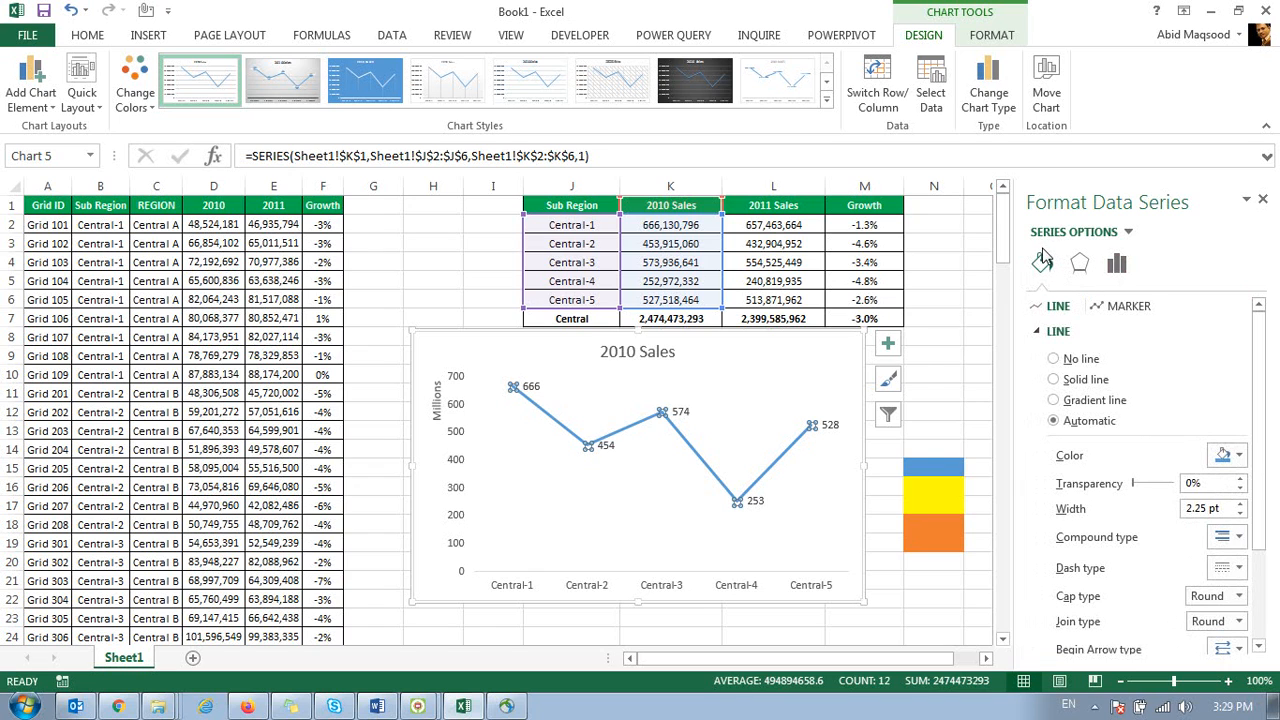
click(1128, 310)
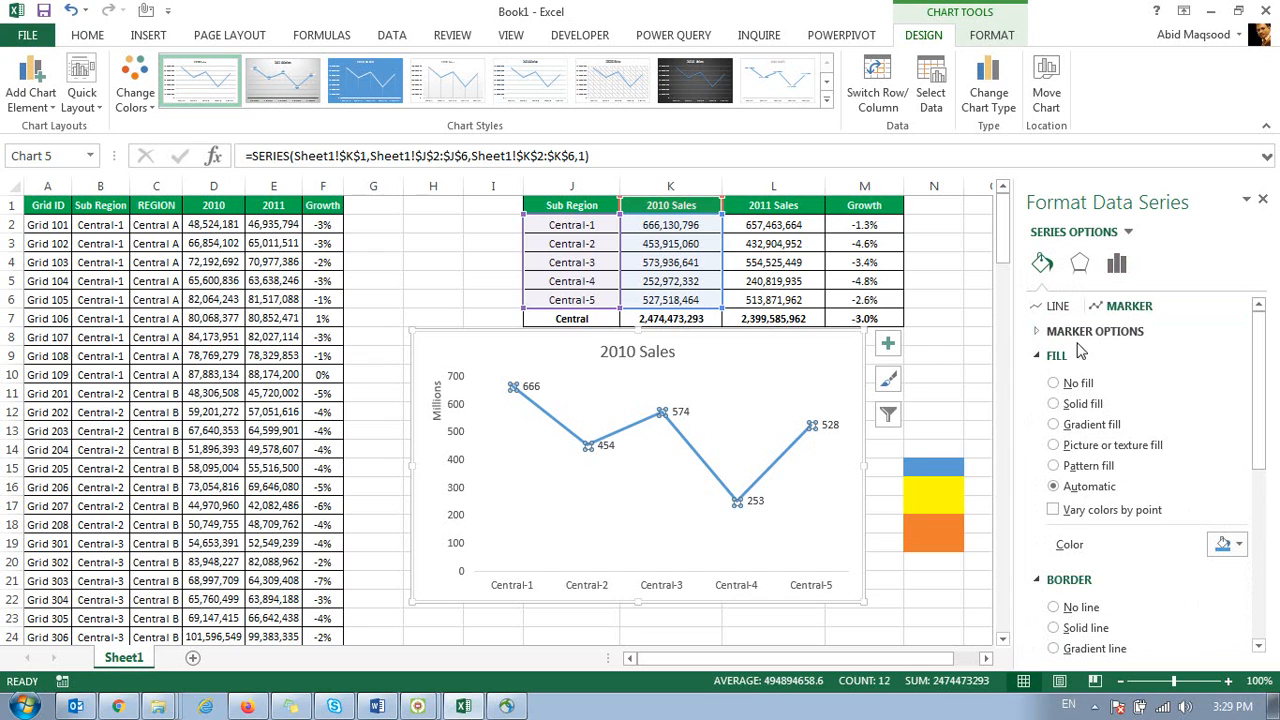
scroll(1040, 628, down, 3)
scroll(1040, 628, up, 3)
click(1045, 331)
click(1053, 399)
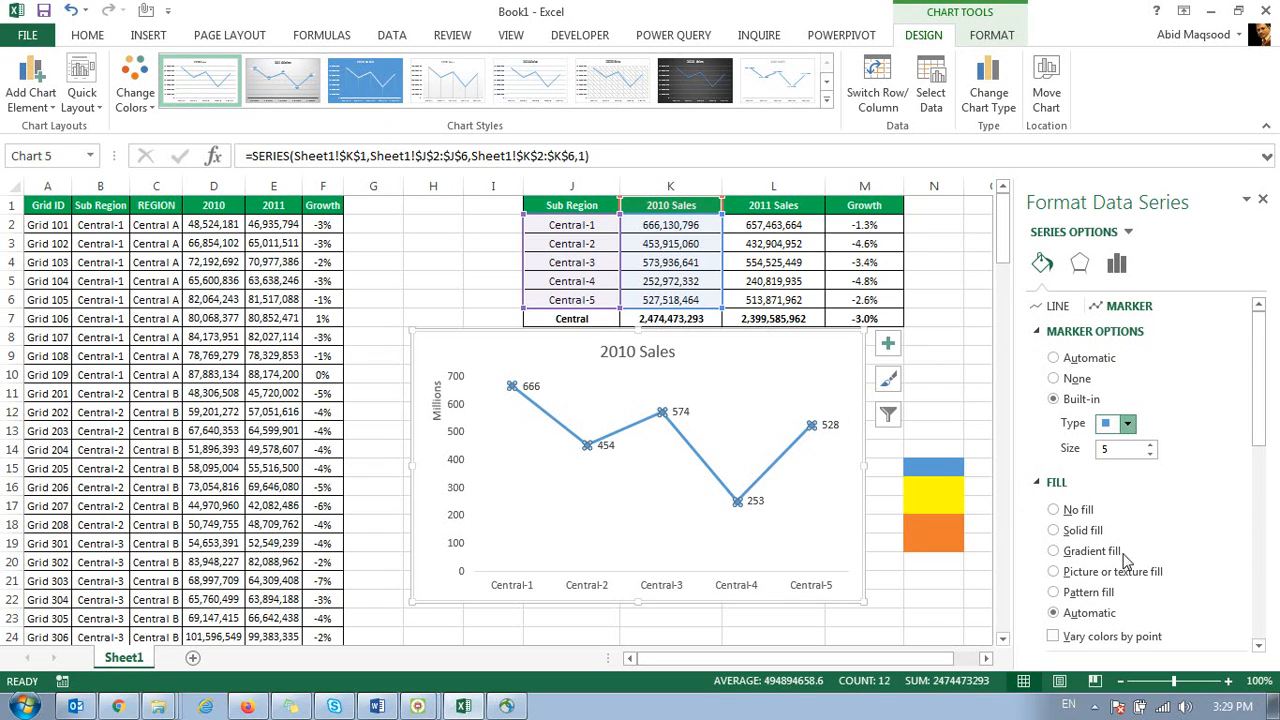
Step: Fill the line's markers with solid red
click(1056, 530)
scroll(1150, 500, down, 3)
click(1225, 538)
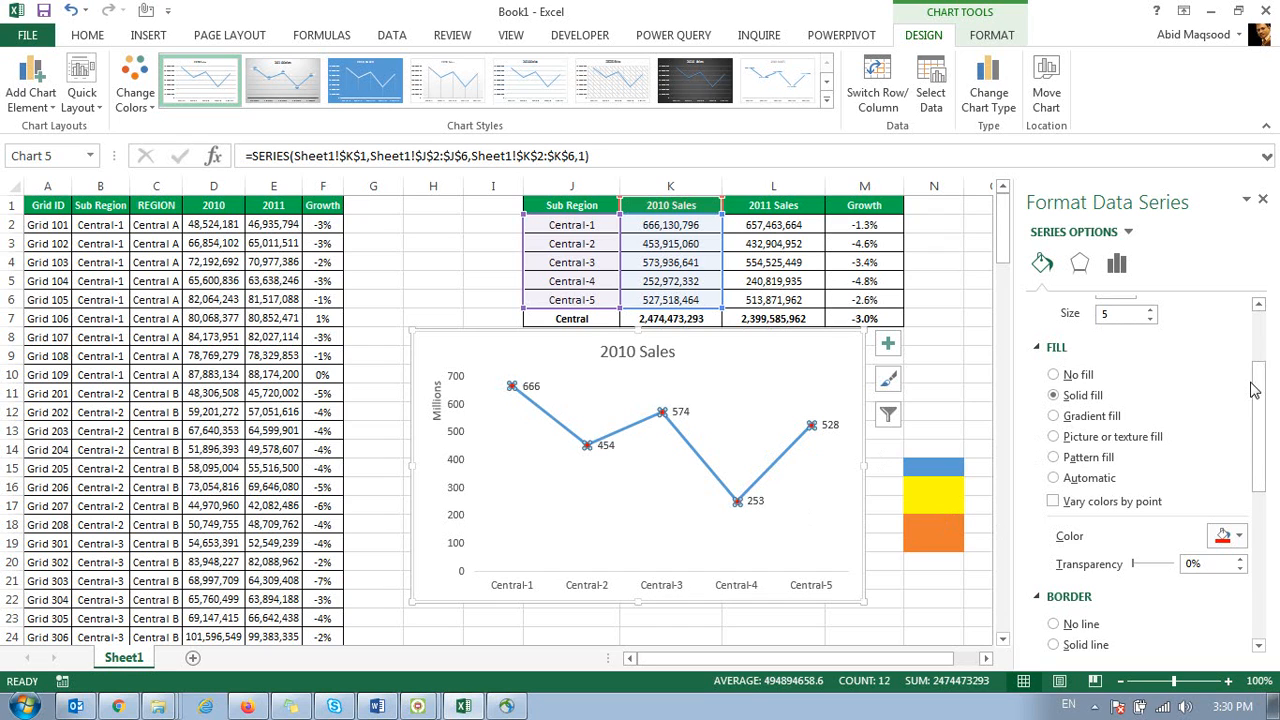
Step: Increase the size of the line's markers to 11
click(1264, 350)
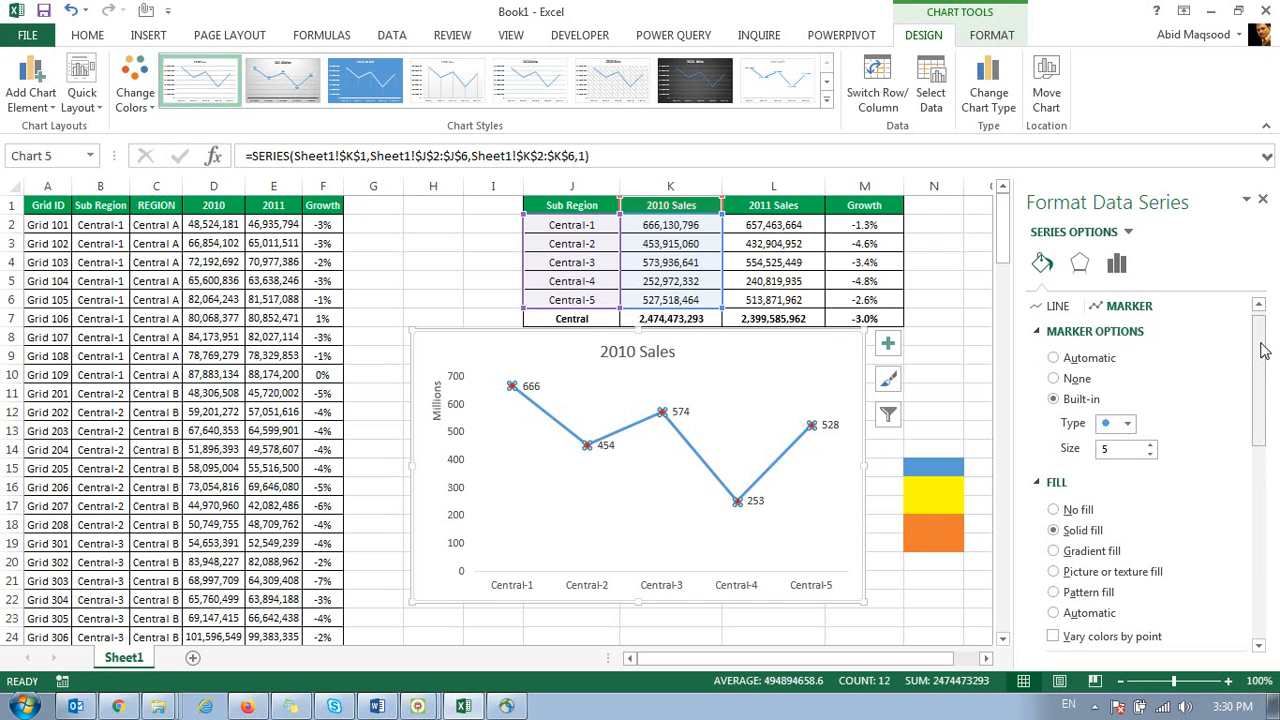
click(1152, 448)
click(1152, 448)
click(1152, 448)
click(1152, 448)
click(1152, 448)
click(1152, 448)
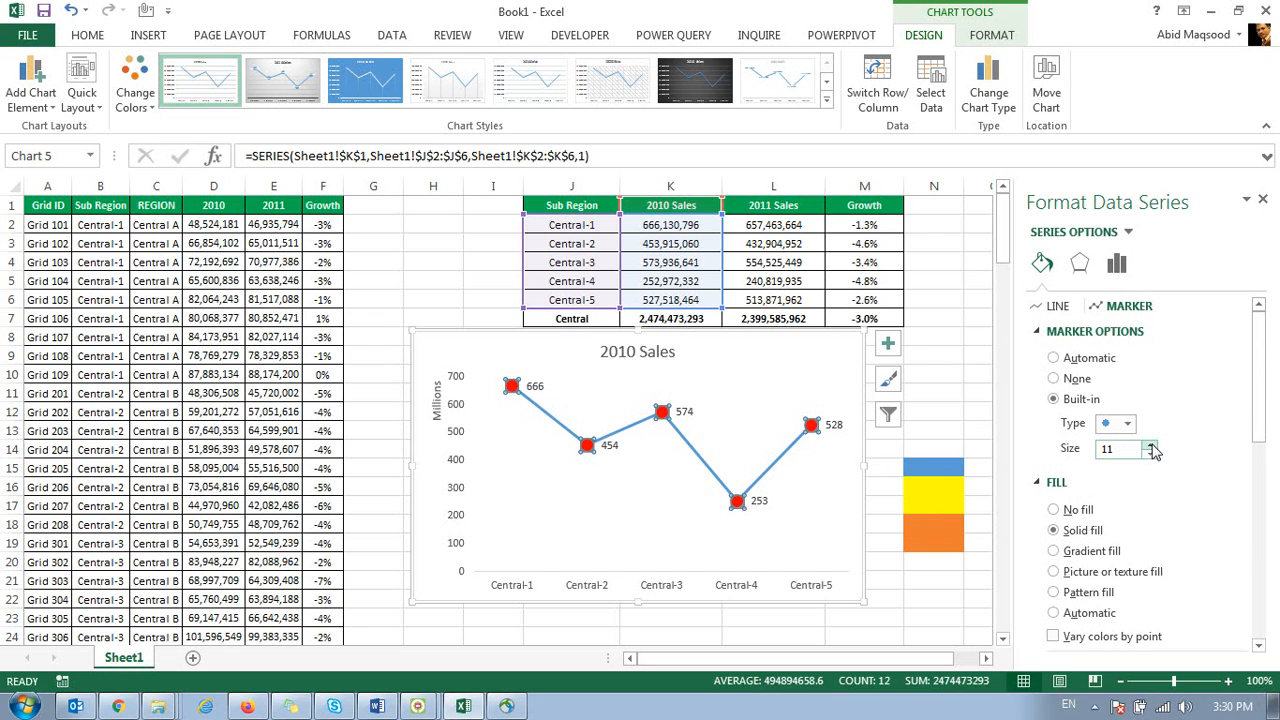
Step: Try the Center, Left, Right and Below positions for the line chart's data labels and settle on Above
click(380, 414)
click(609, 449)
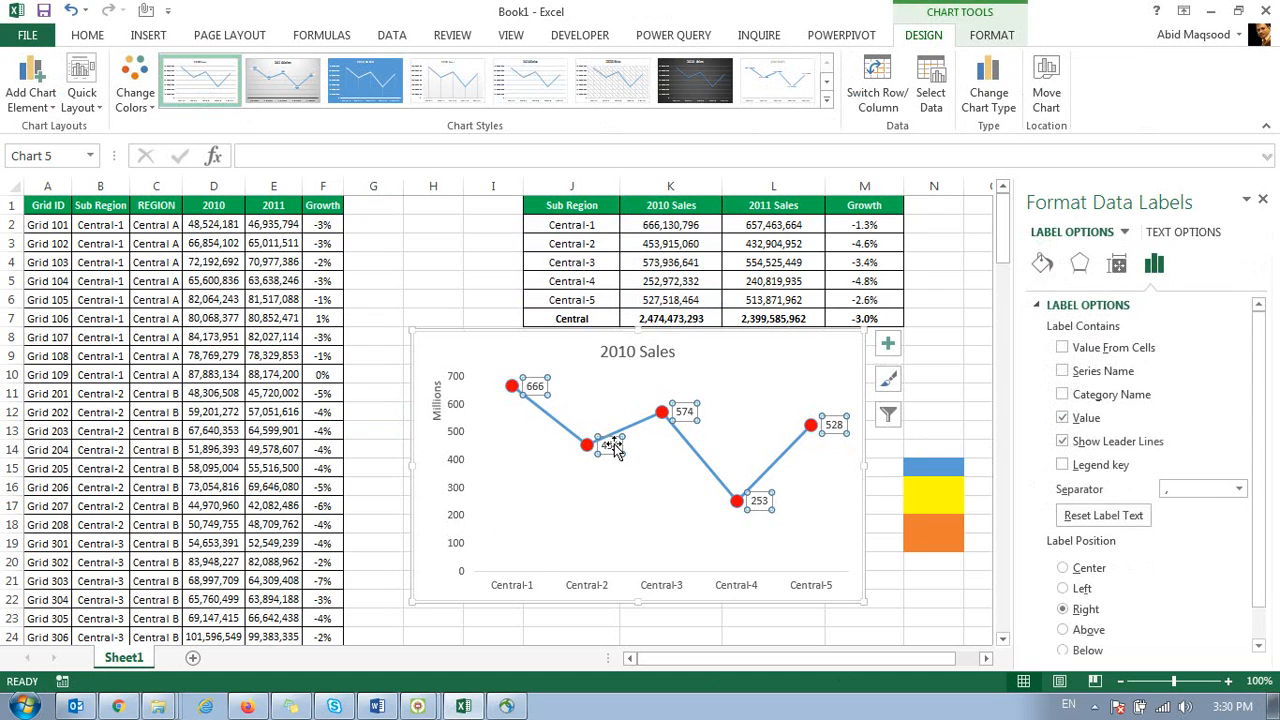
right_click(834, 428)
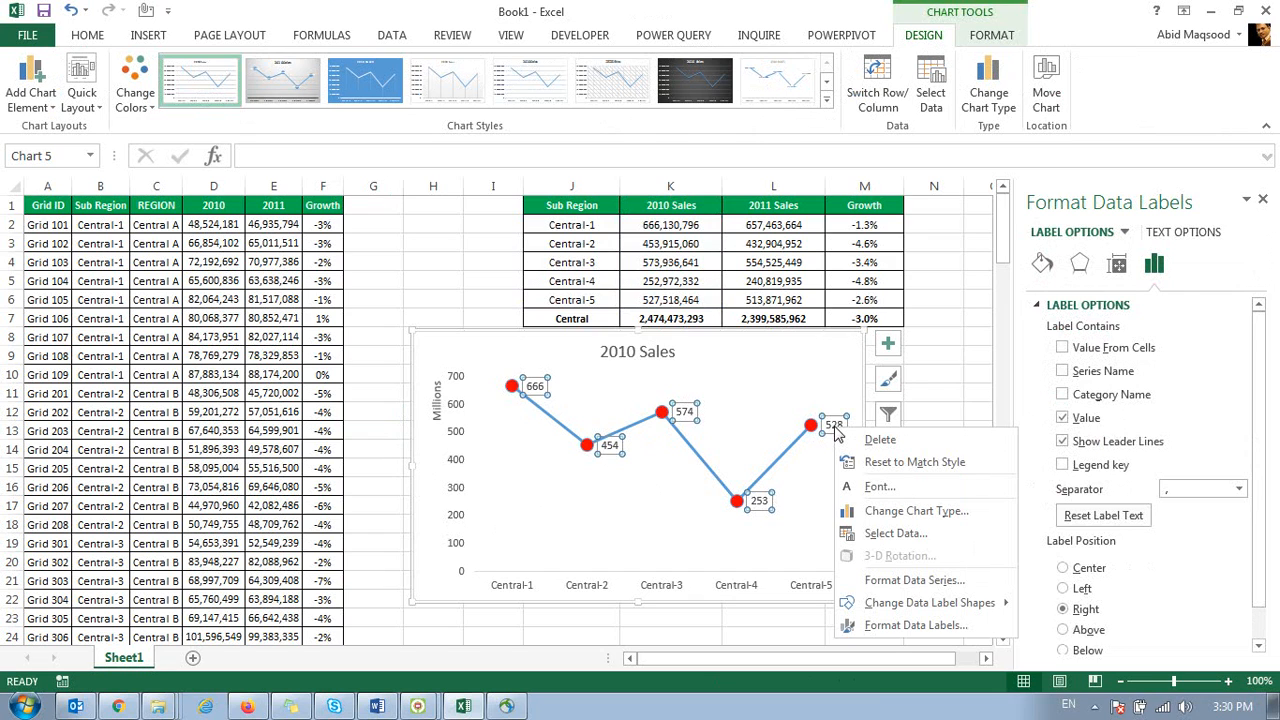
click(931, 628)
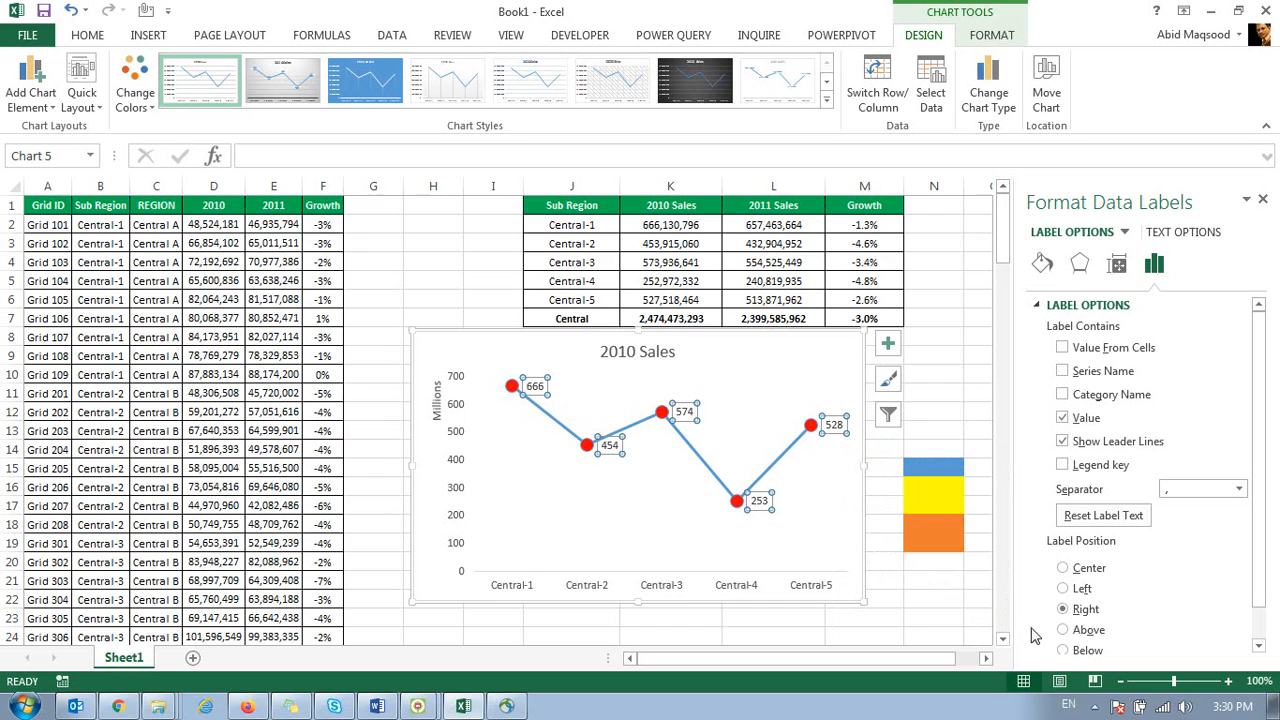
click(1062, 568)
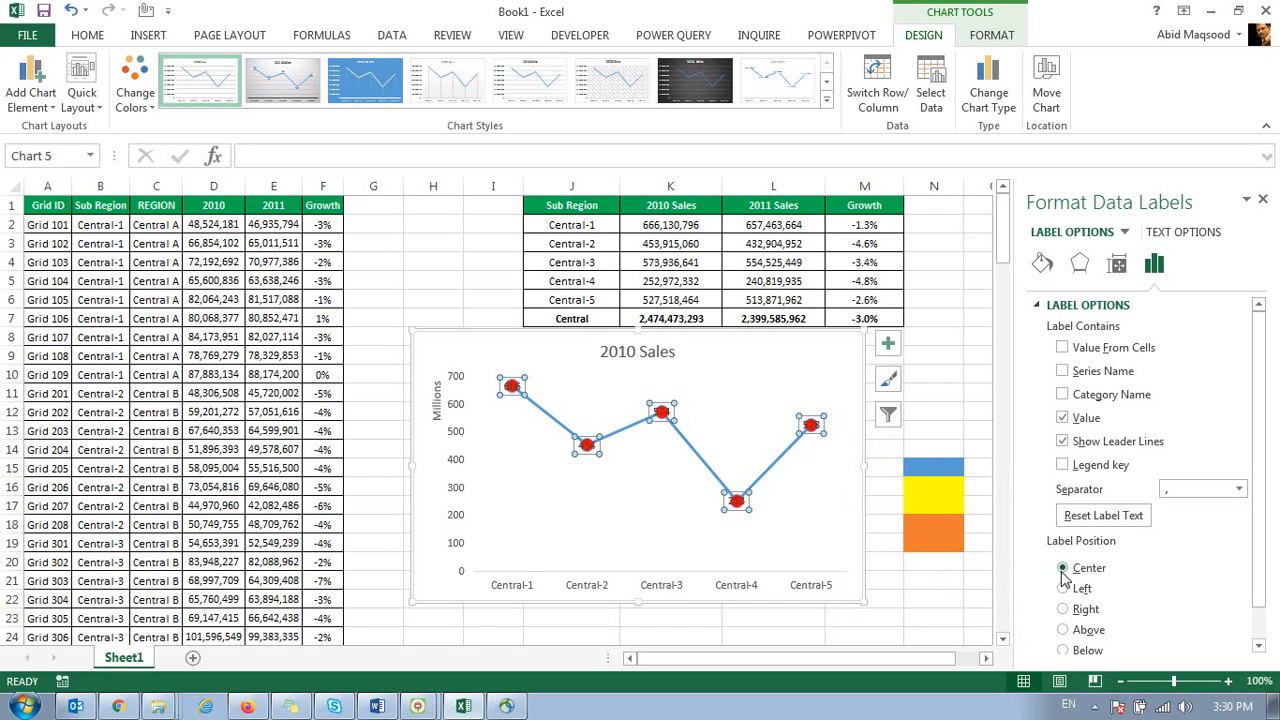
click(1063, 588)
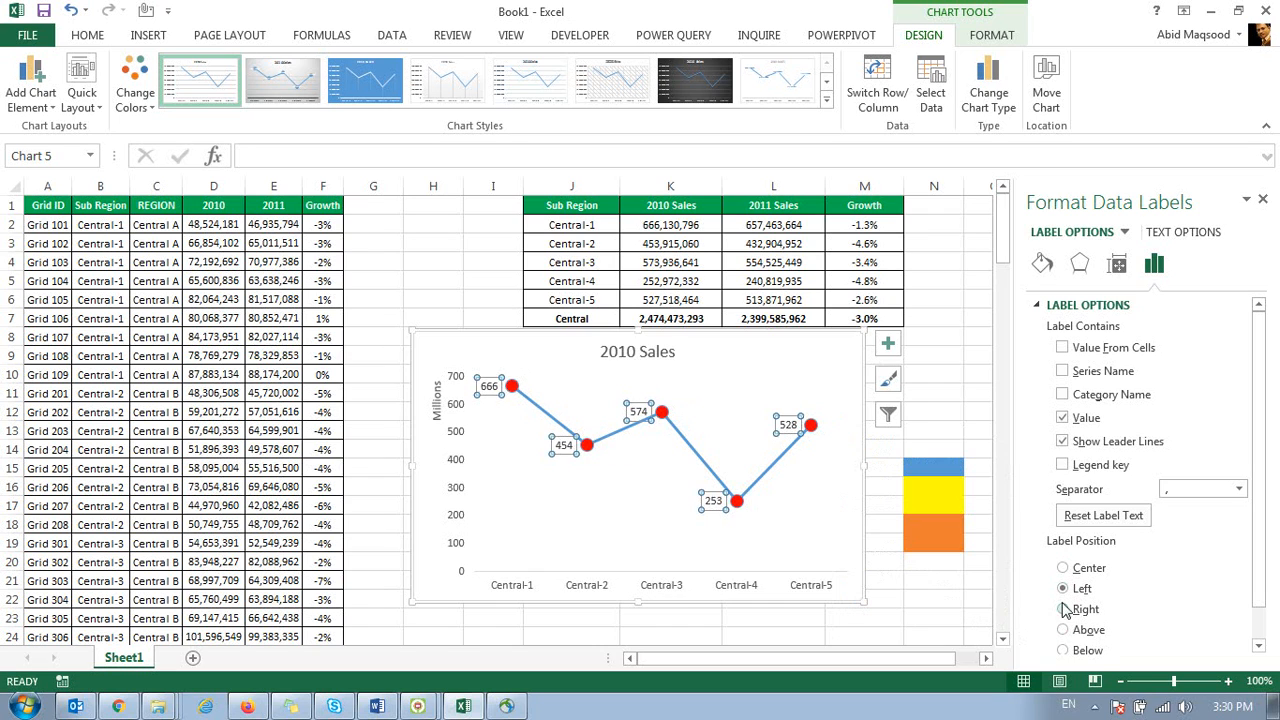
click(1063, 610)
click(1063, 630)
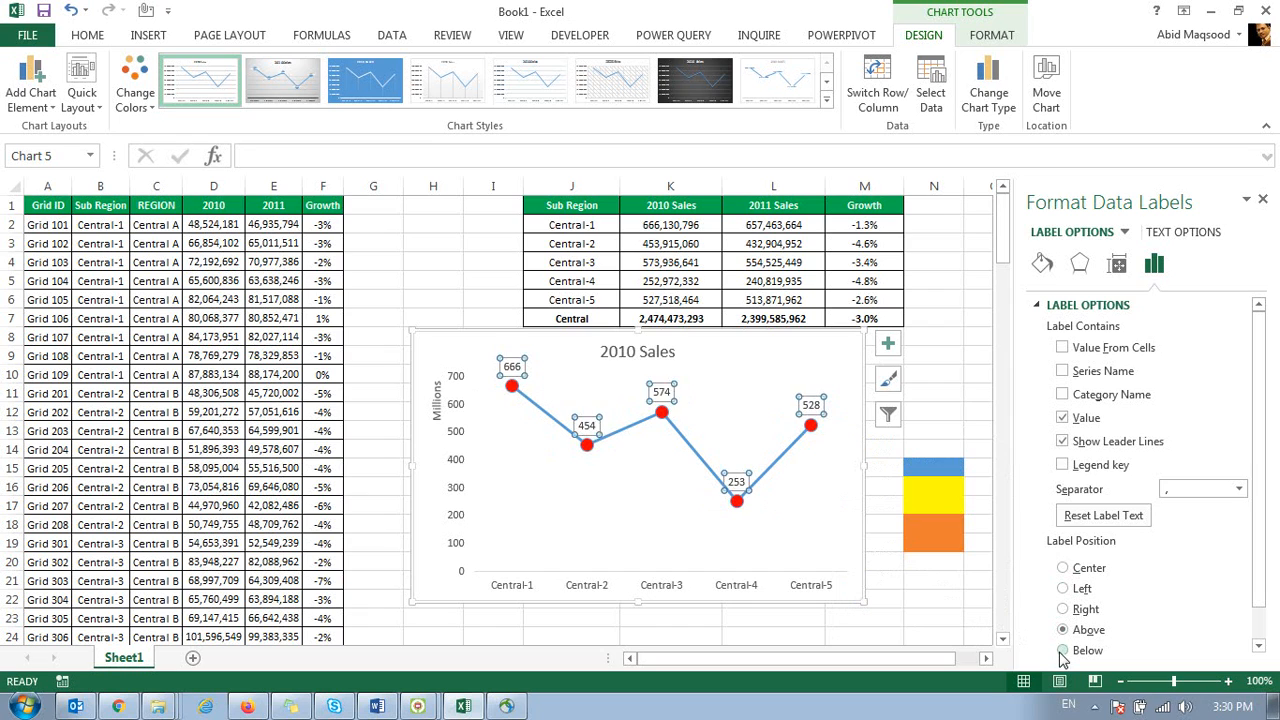
click(1063, 650)
click(1066, 630)
Step: Turn on Smoothed line for the 2010 Sales series in the line chart
click(788, 467)
click(788, 467)
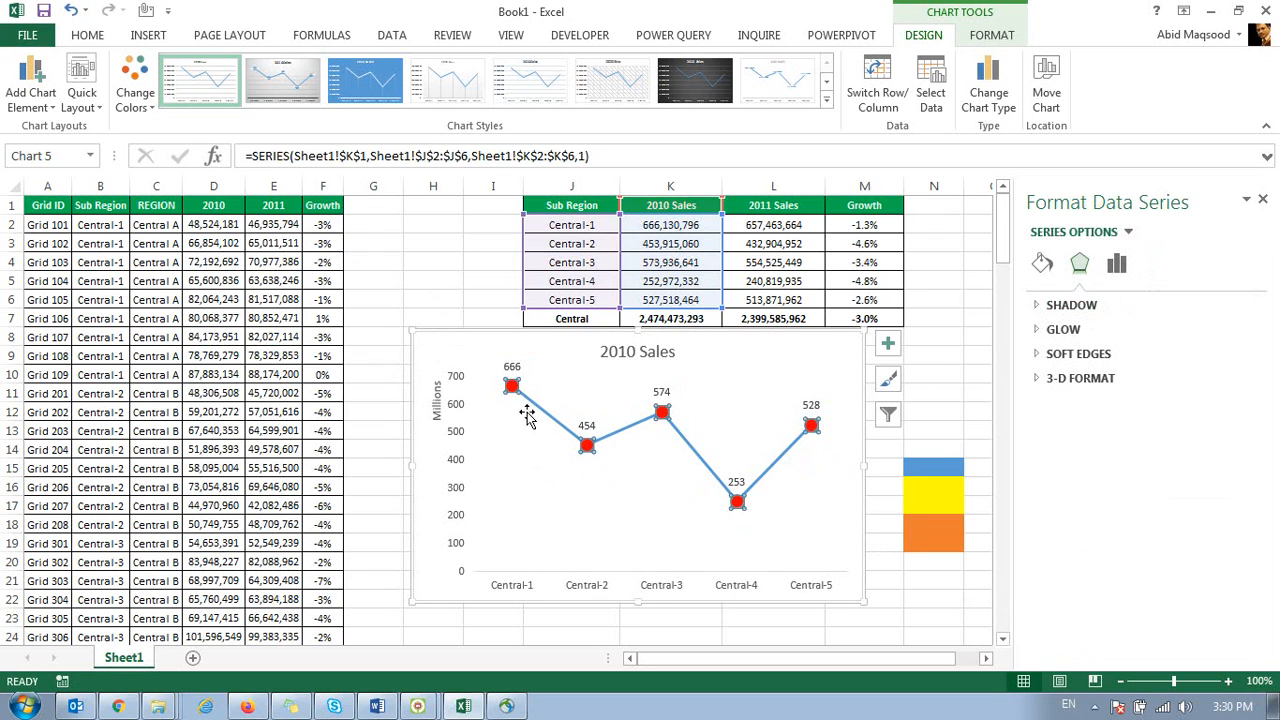
click(1042, 263)
scroll(1065, 500, down, 3)
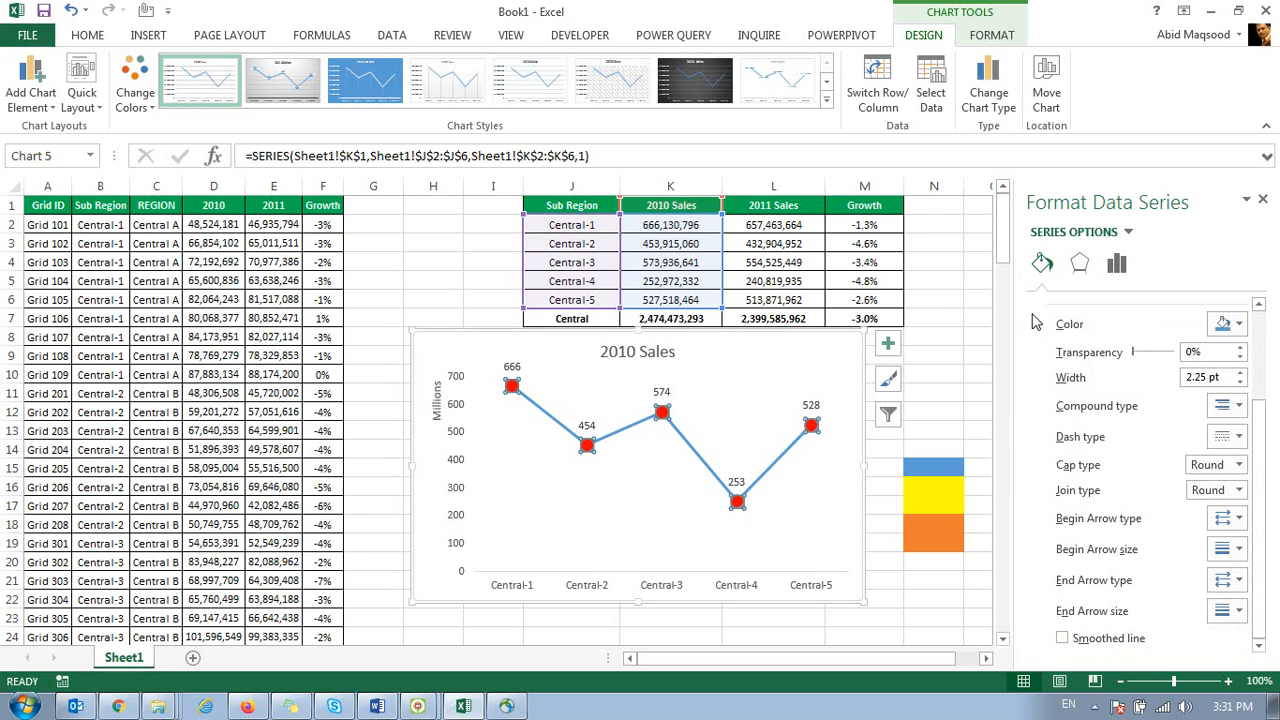
click(1063, 639)
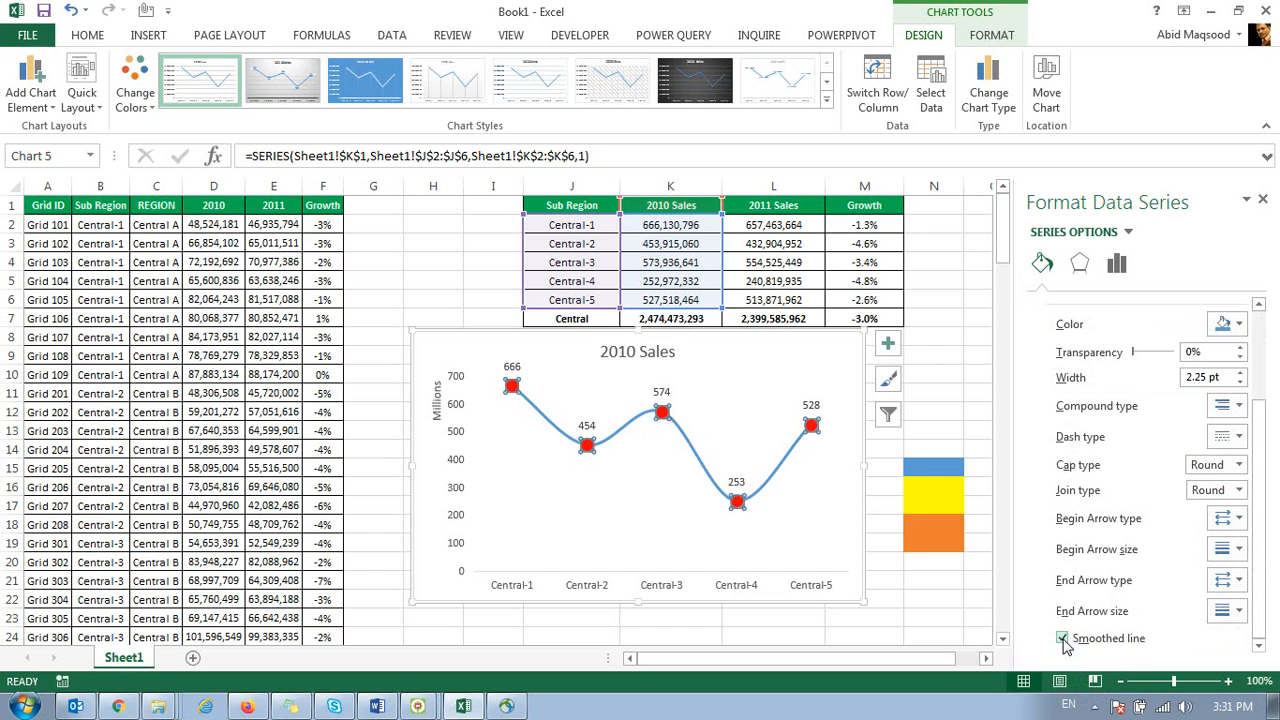
click(390, 432)
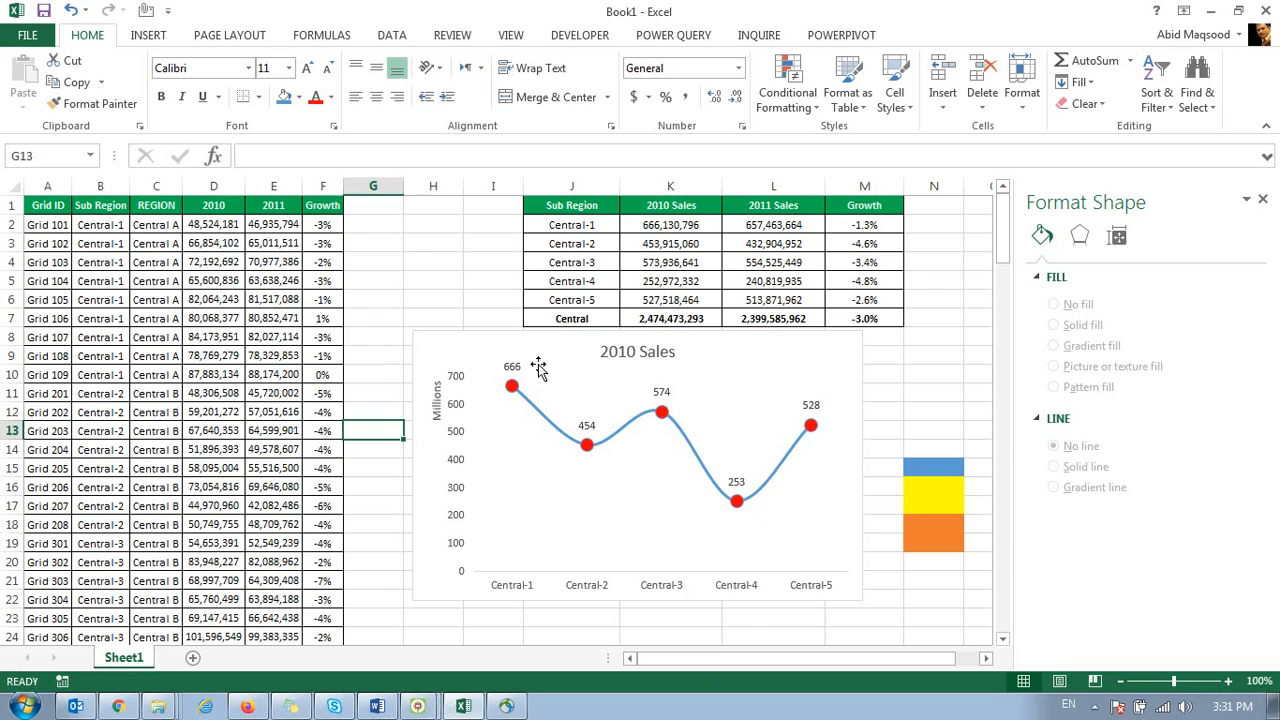
Step: Change the 2010 Sales chart's type to 3-D Line
click(526, 334)
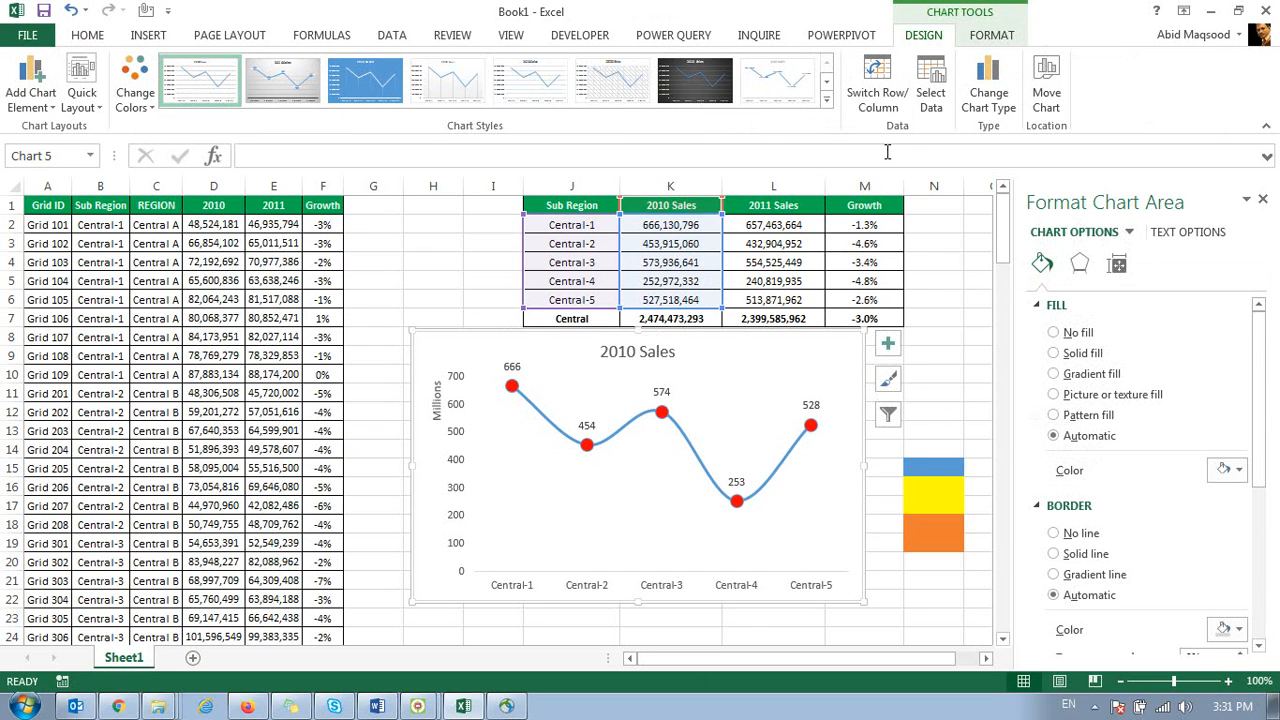
click(975, 85)
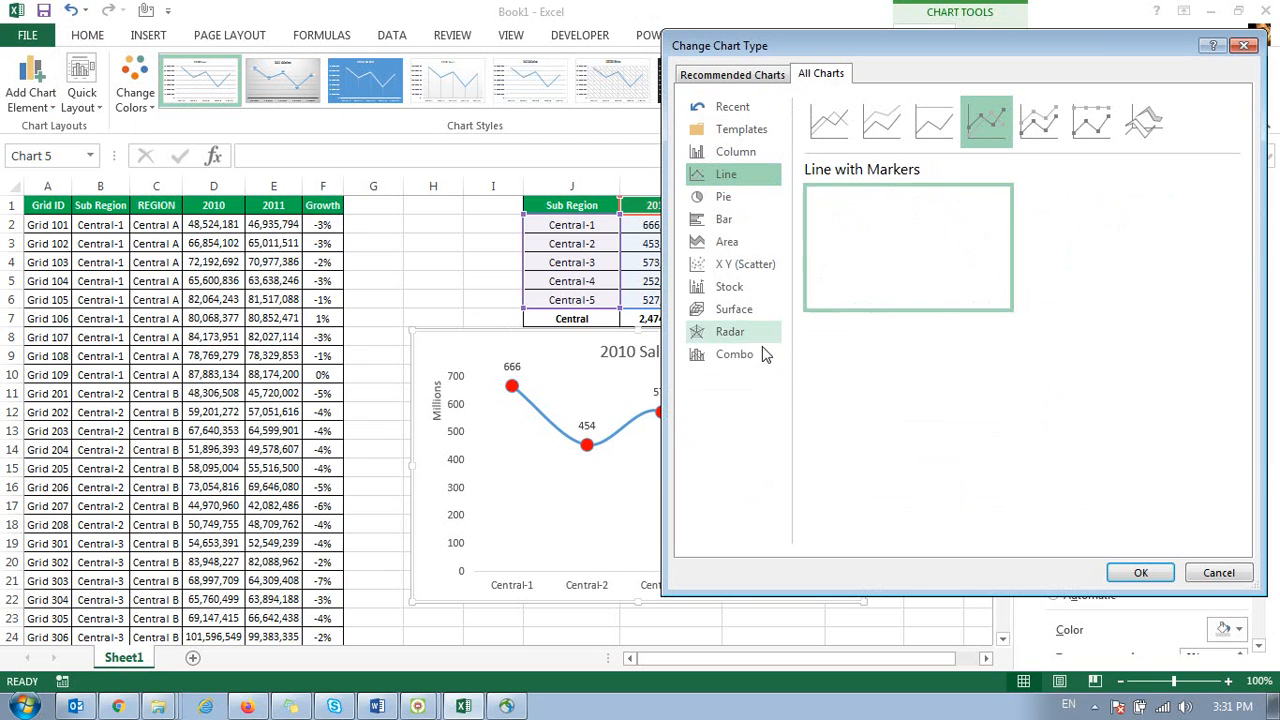
click(1140, 122)
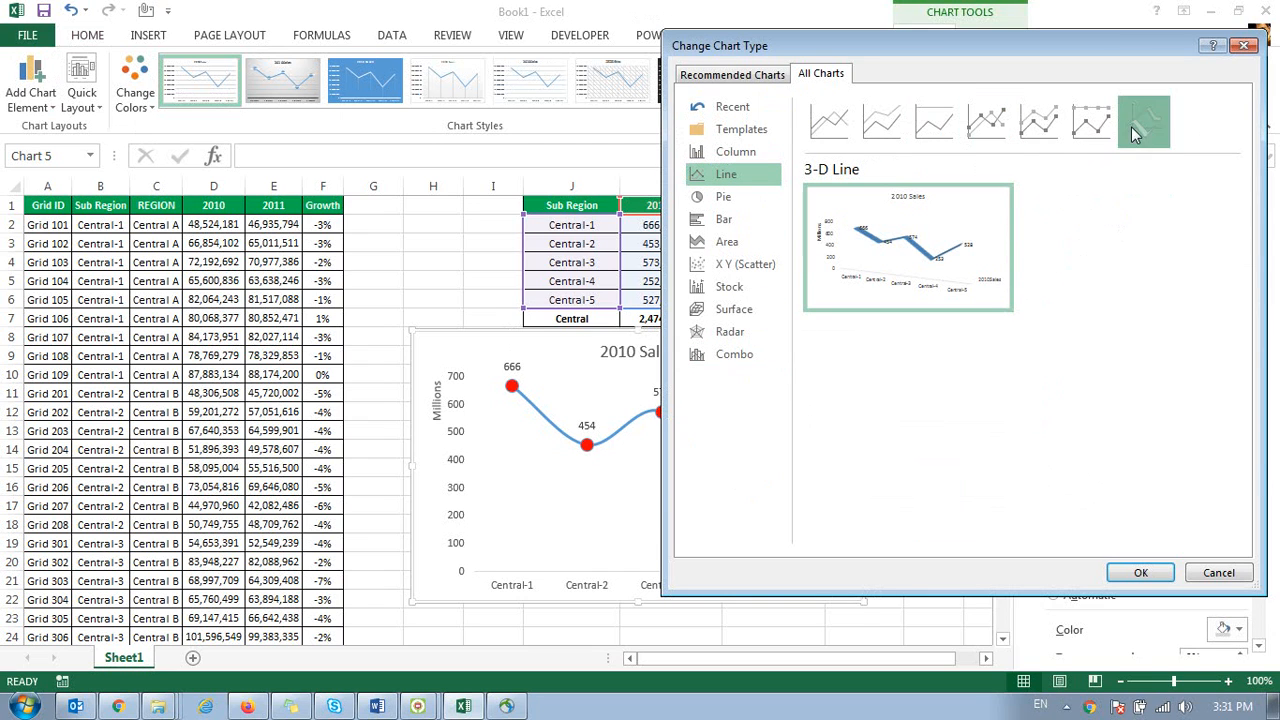
click(1140, 572)
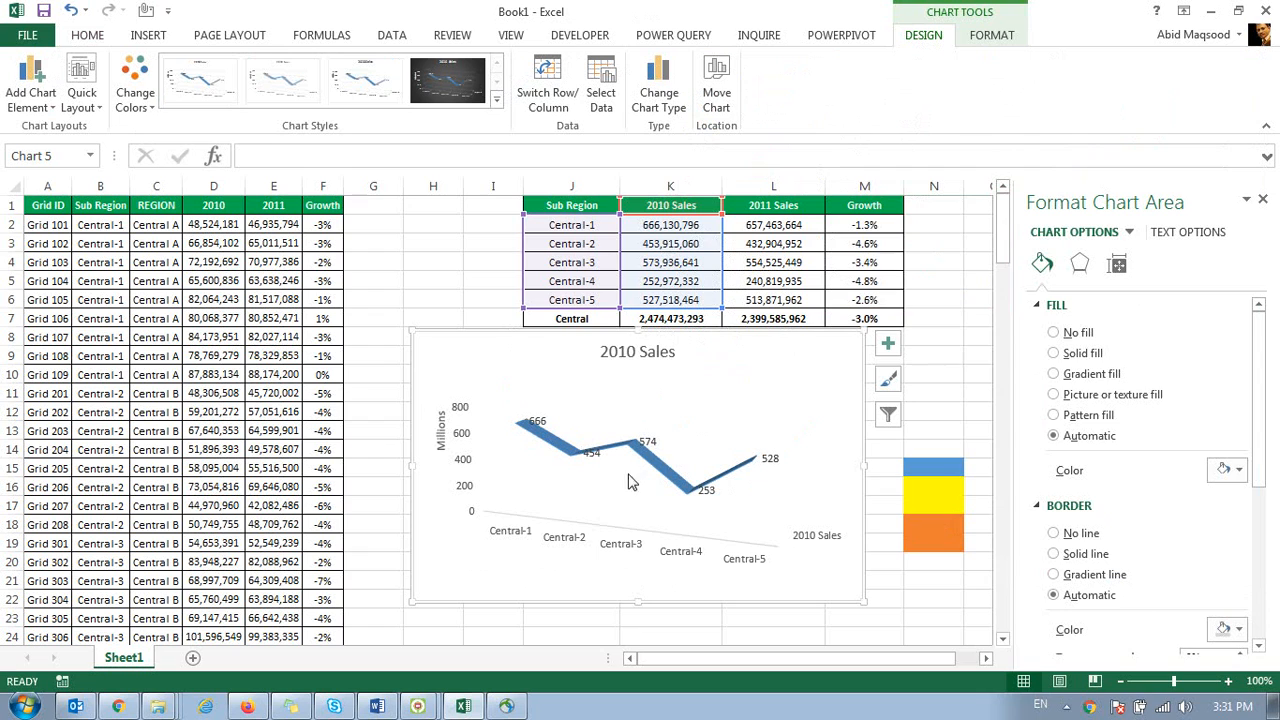
Step: Give the 3-D line chart's border rounded corners
scroll(1098, 342, down, 5)
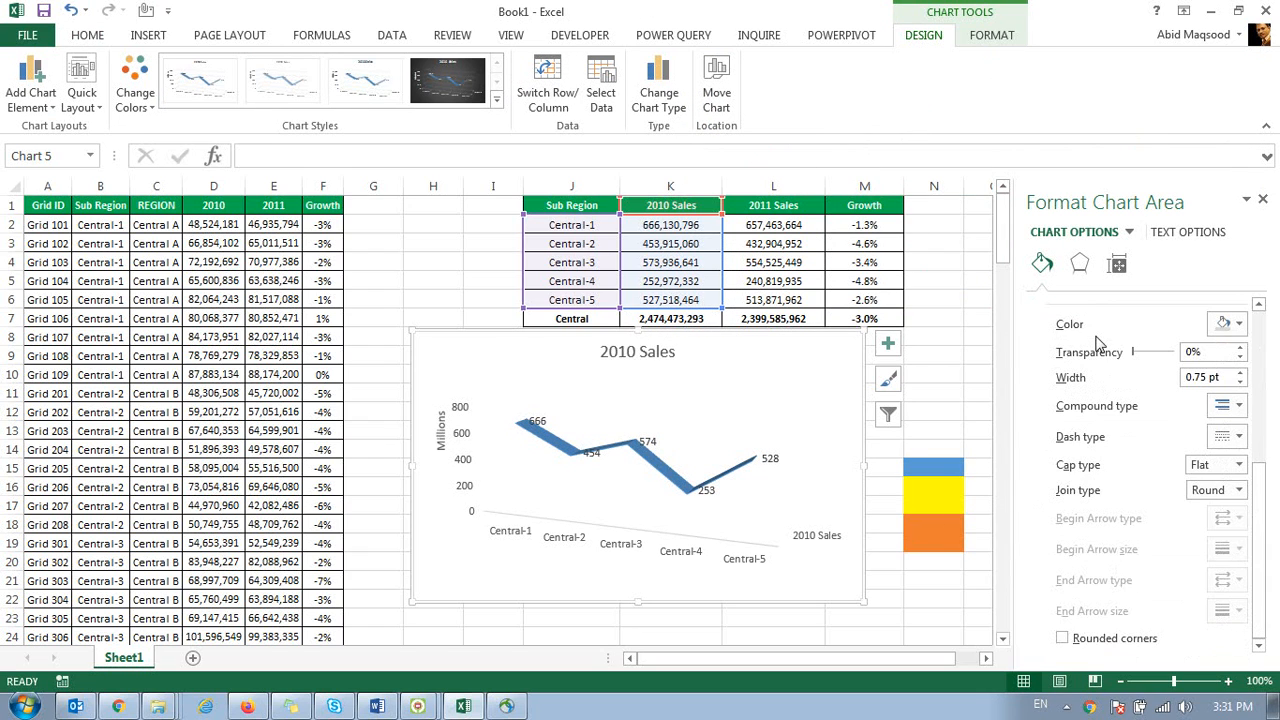
click(1063, 639)
click(570, 462)
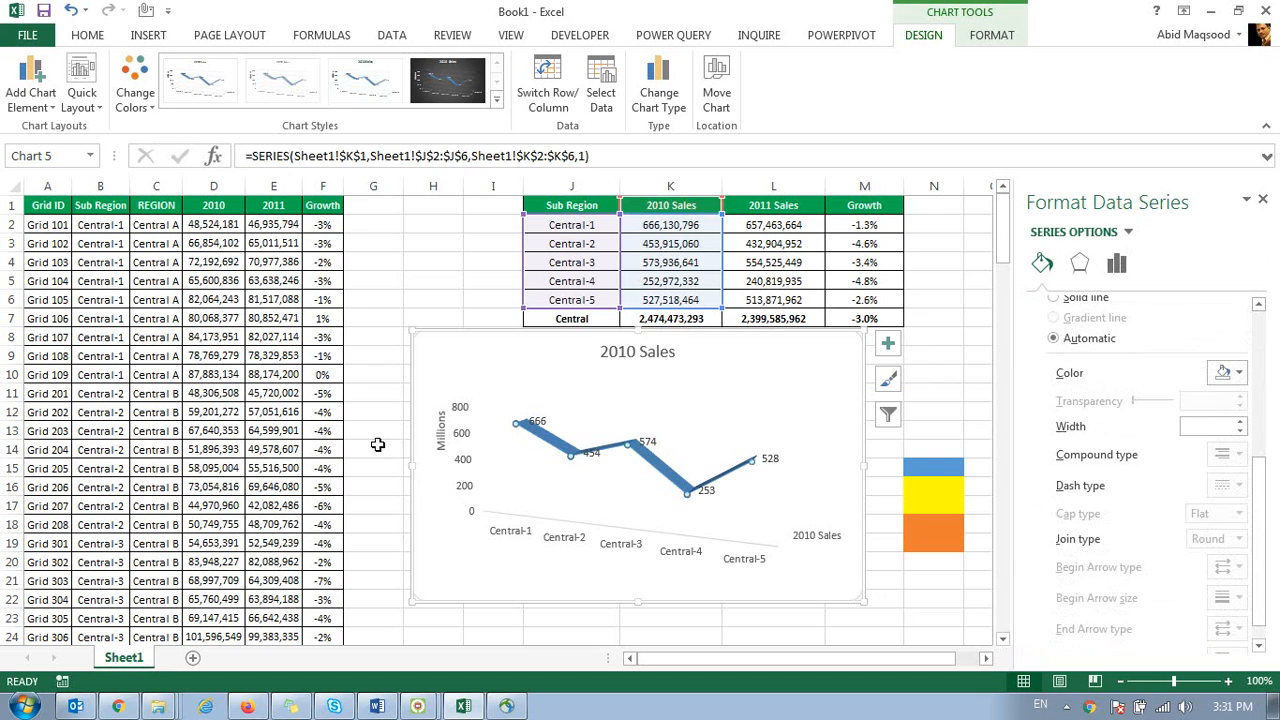
click(379, 449)
Step: Move the Central-3 data label above the 3-D line and the Central-2 data label below it
click(703, 487)
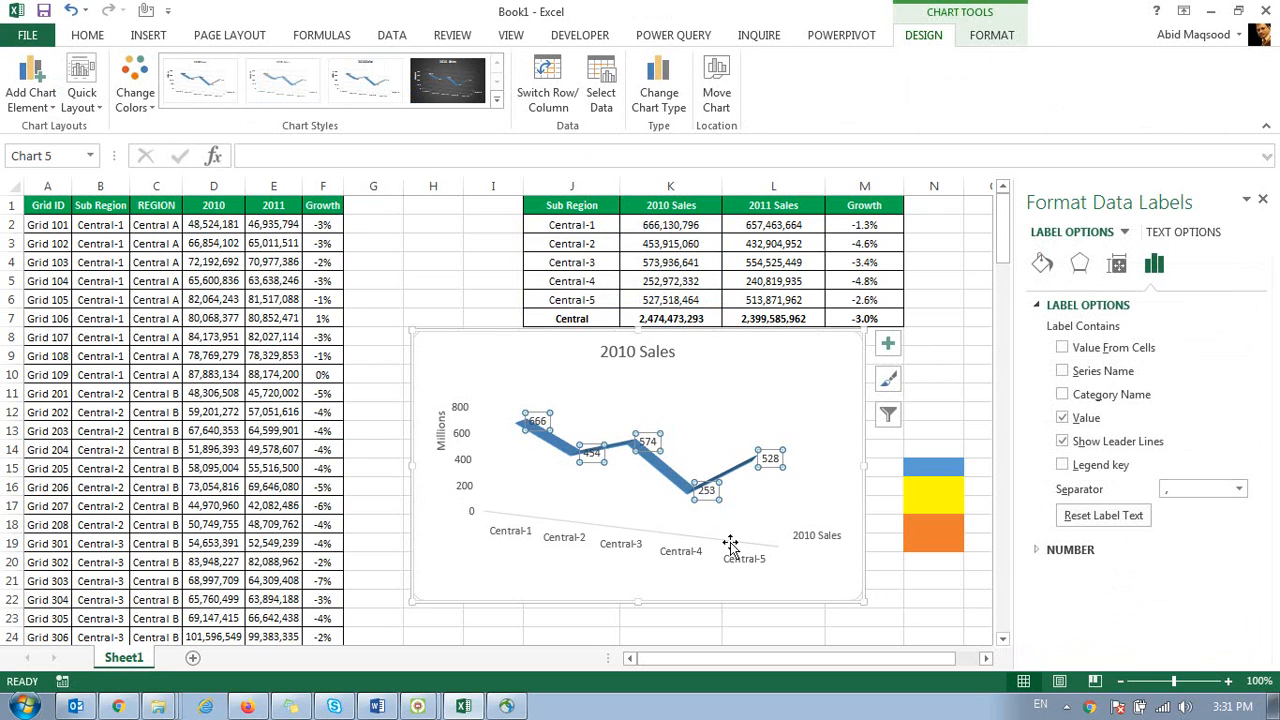
right_click(706, 490)
click(786, 479)
click(456, 331)
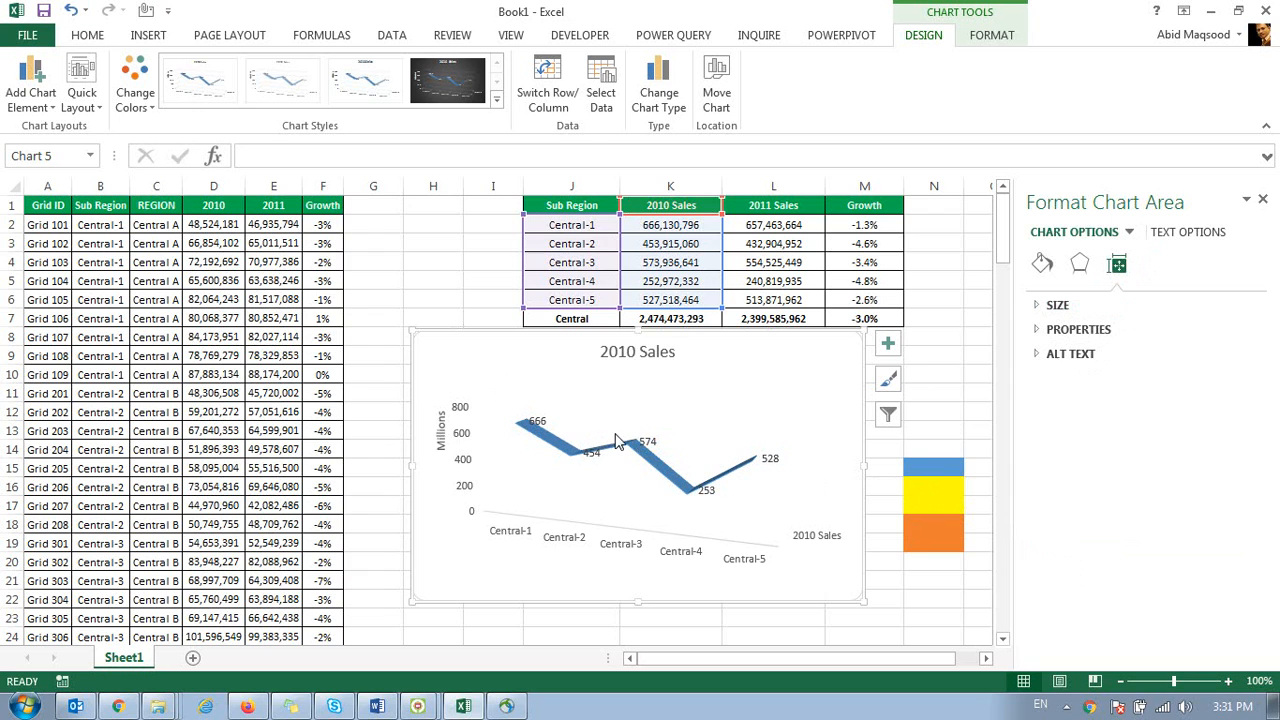
click(651, 441)
drag(645, 432, 582, 473)
click(599, 465)
click(598, 460)
click(710, 491)
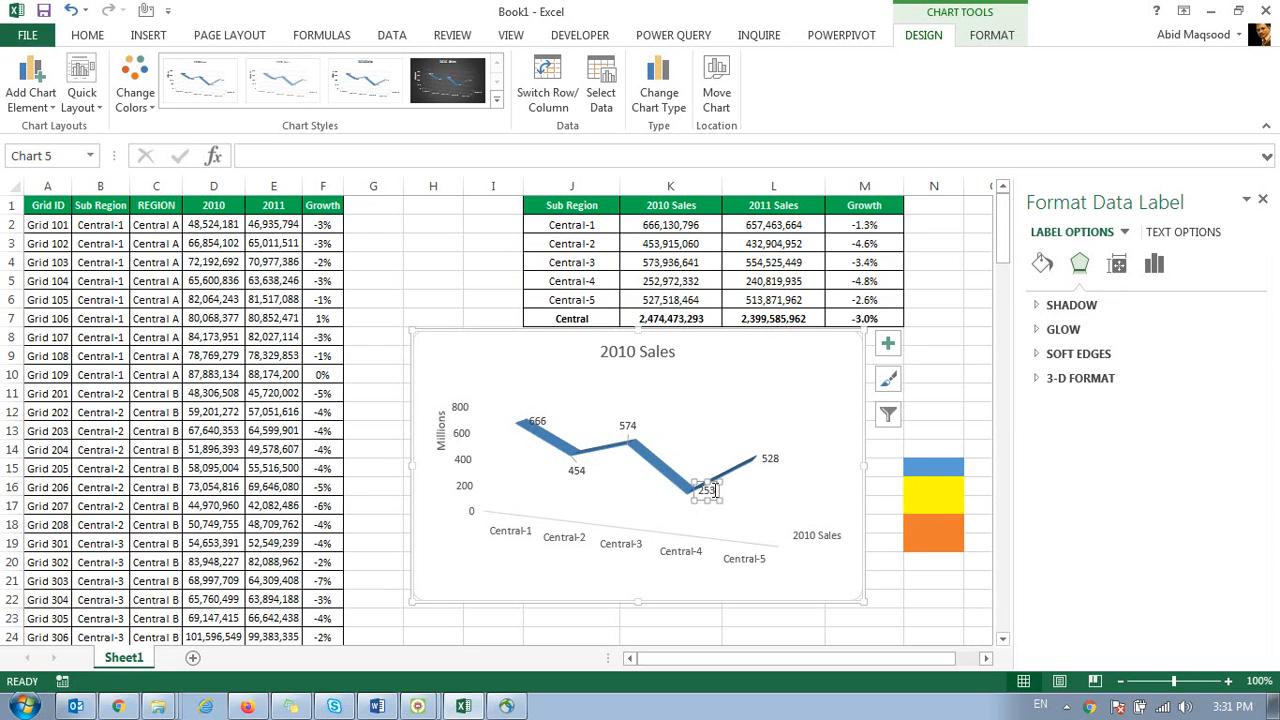
click(1043, 266)
click(706, 392)
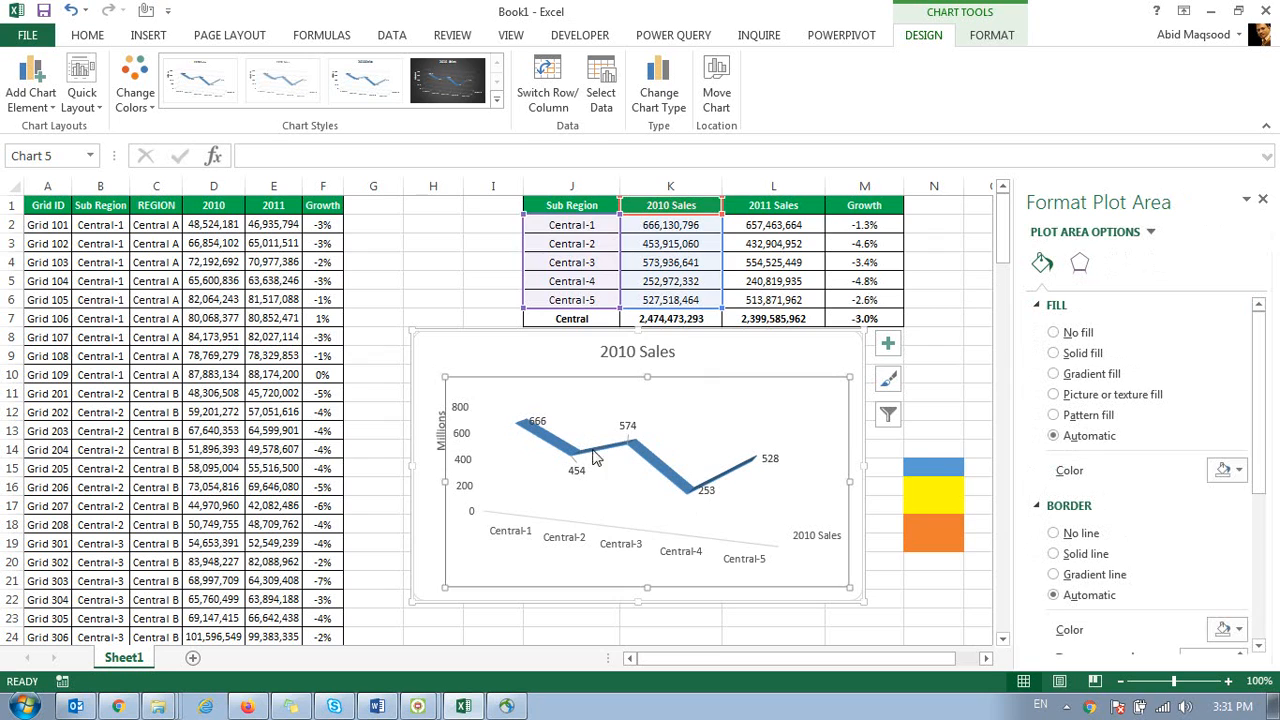
right_click(657, 470)
click(463, 327)
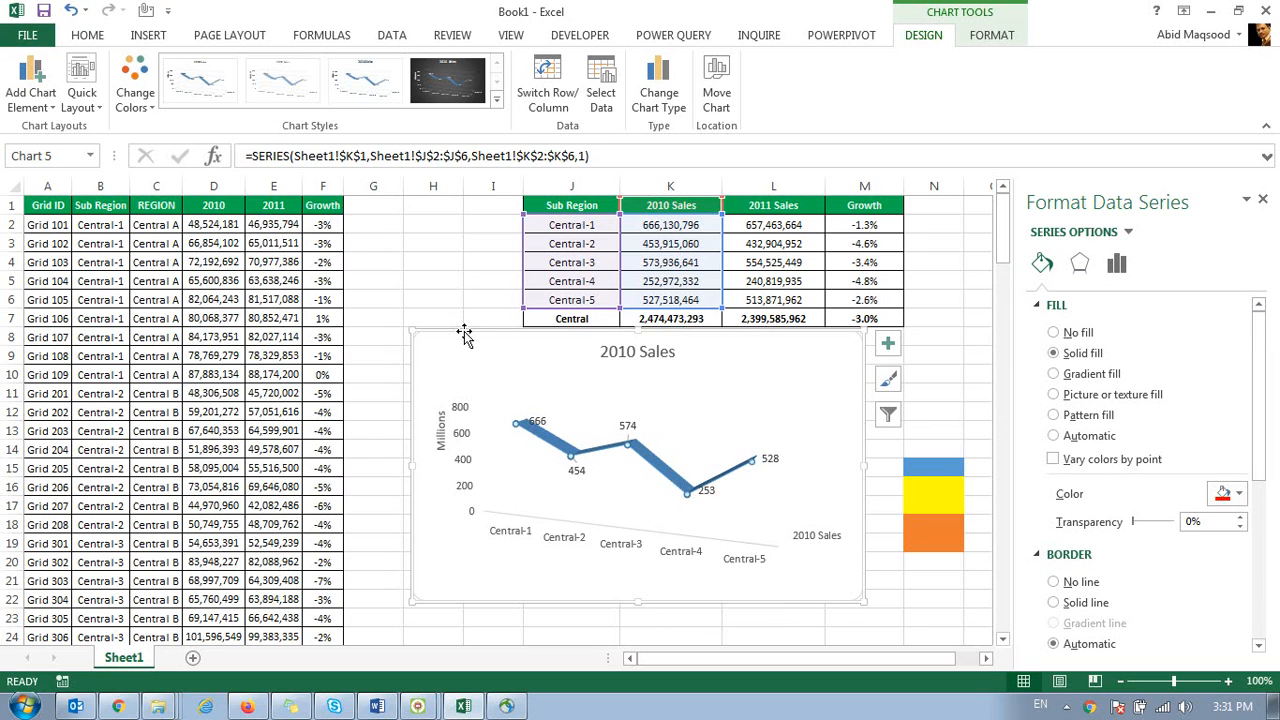
Step: Delete the 3-D line chart from the sheet
click(464, 333)
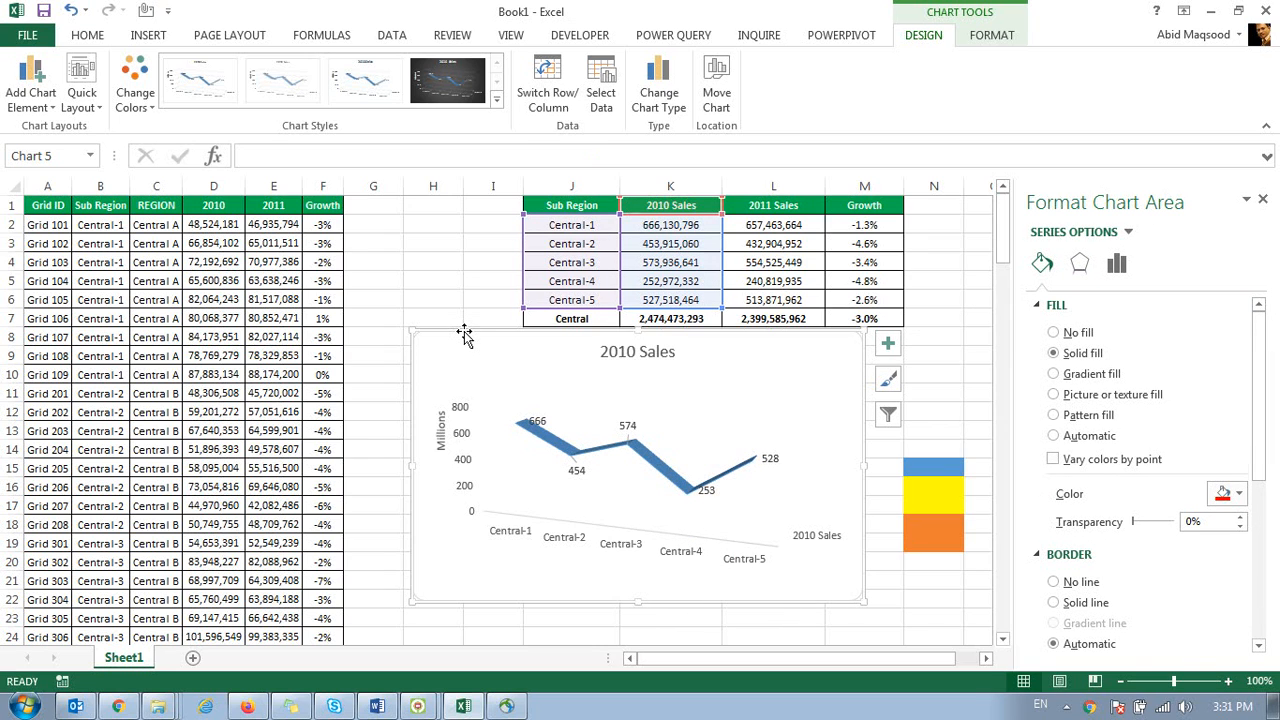
key(Delete)
click(410, 336)
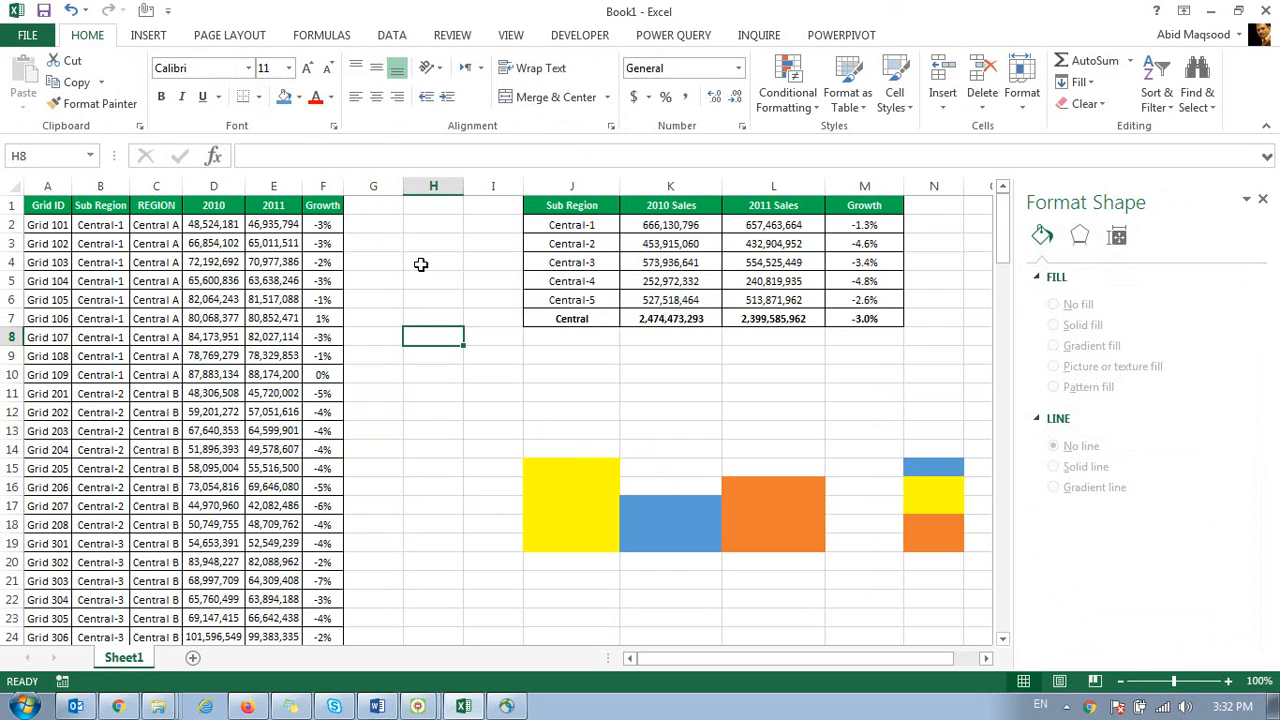
Step: Insert a 2-D pie chart of the 2010 Sales by sub region from J1:K6, leaving out the Central total row
drag(531, 206, 692, 300)
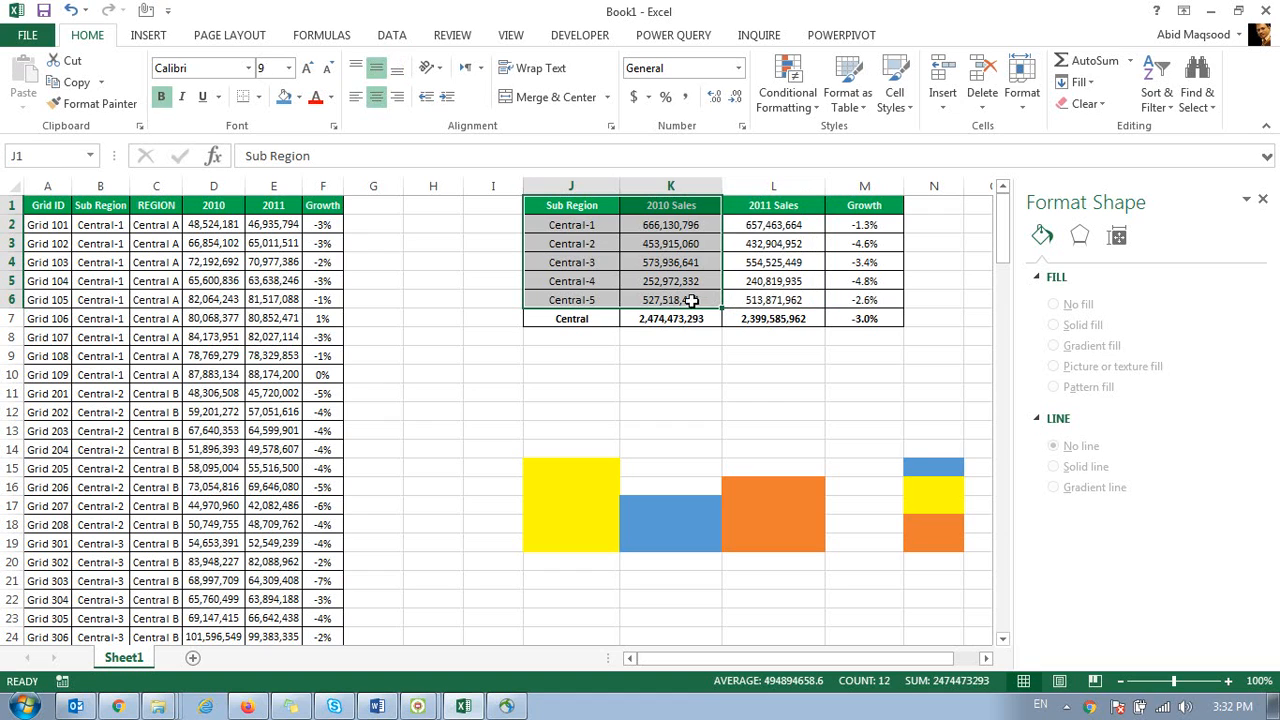
click(147, 36)
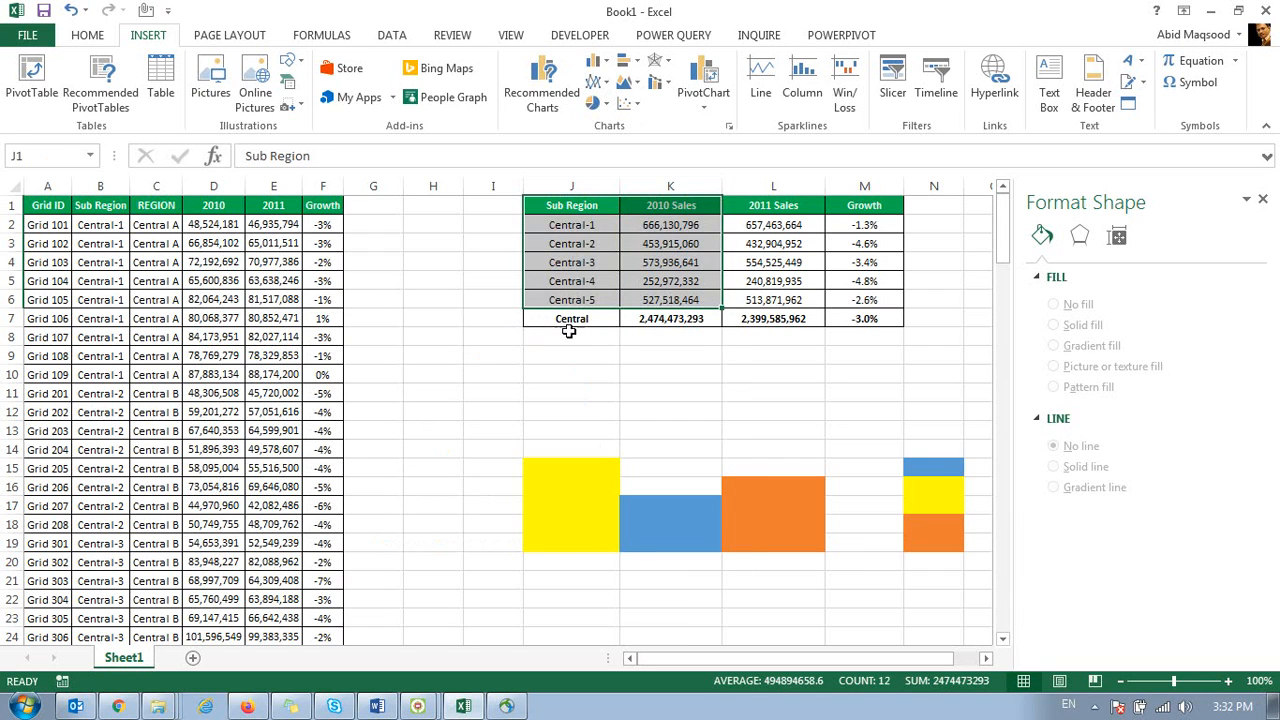
click(650, 318)
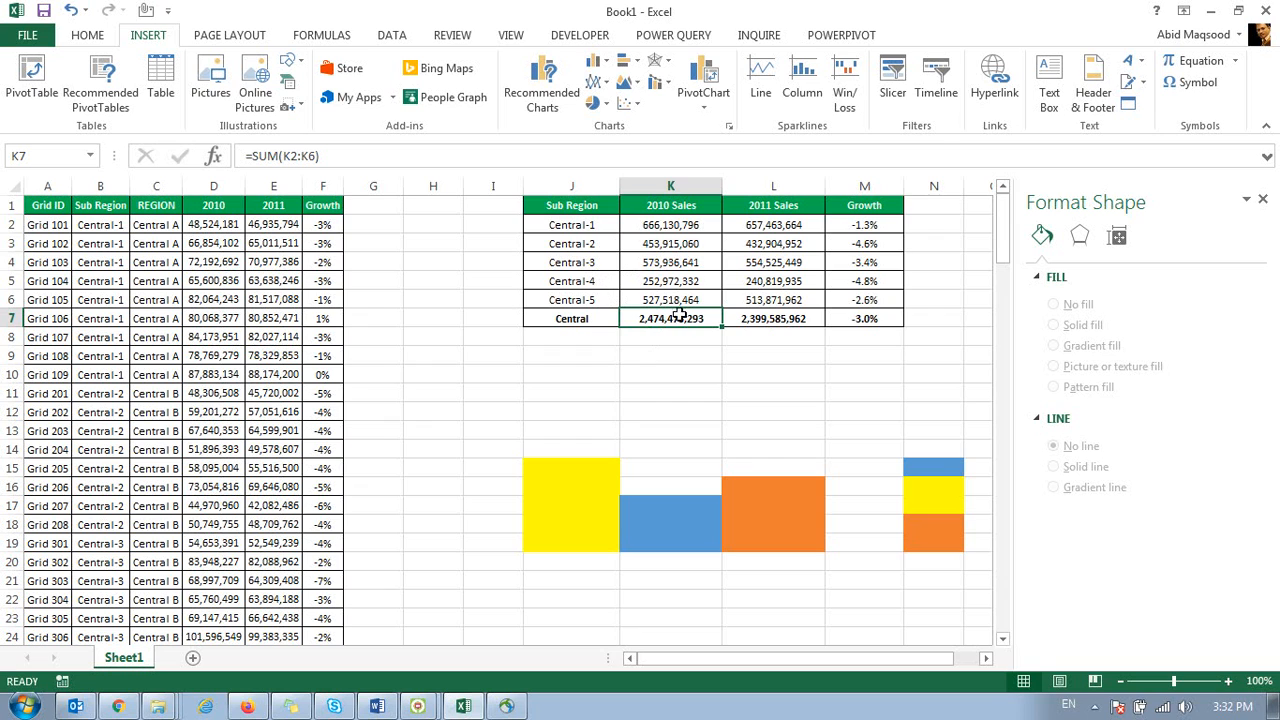
drag(672, 224, 660, 300)
drag(560, 205, 652, 300)
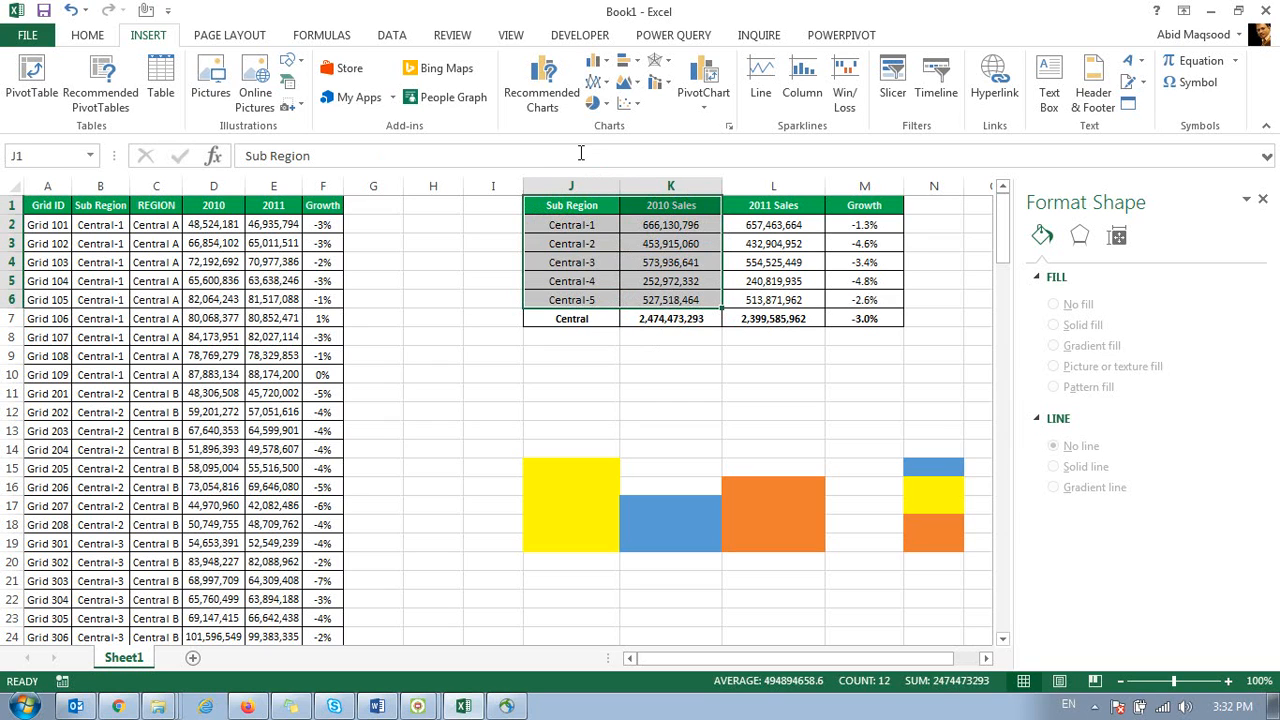
click(593, 103)
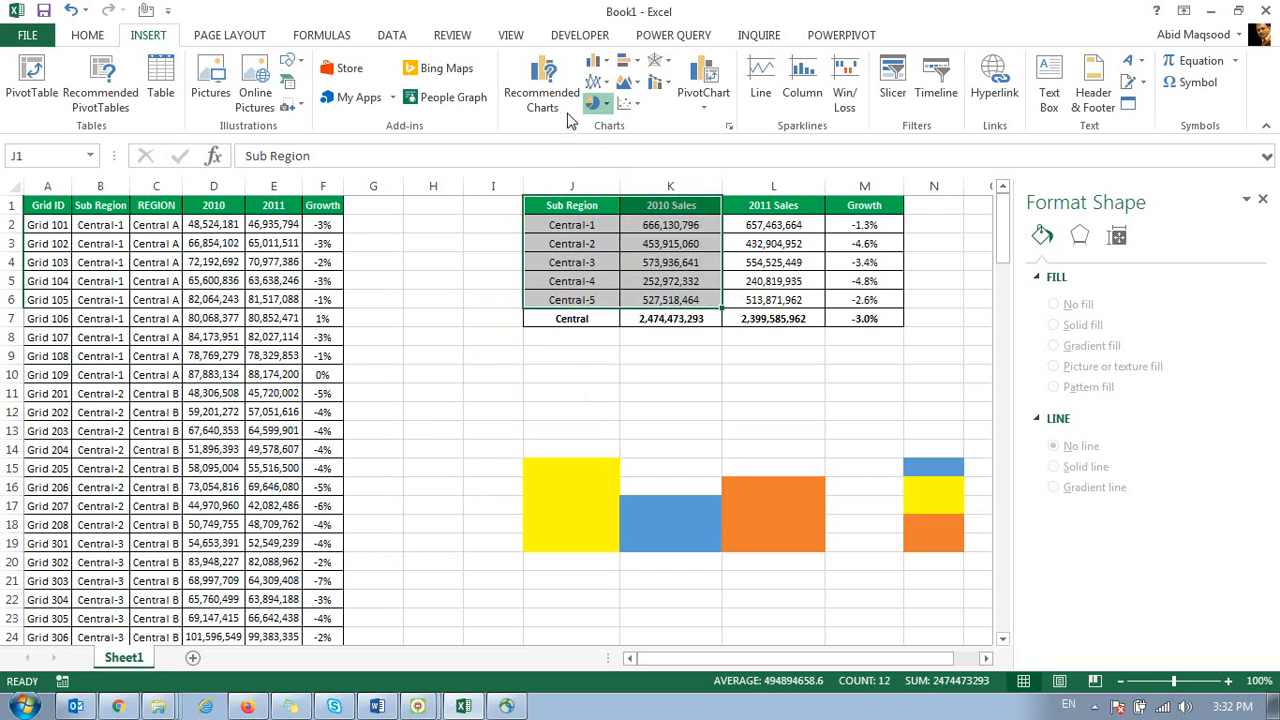
click(615, 167)
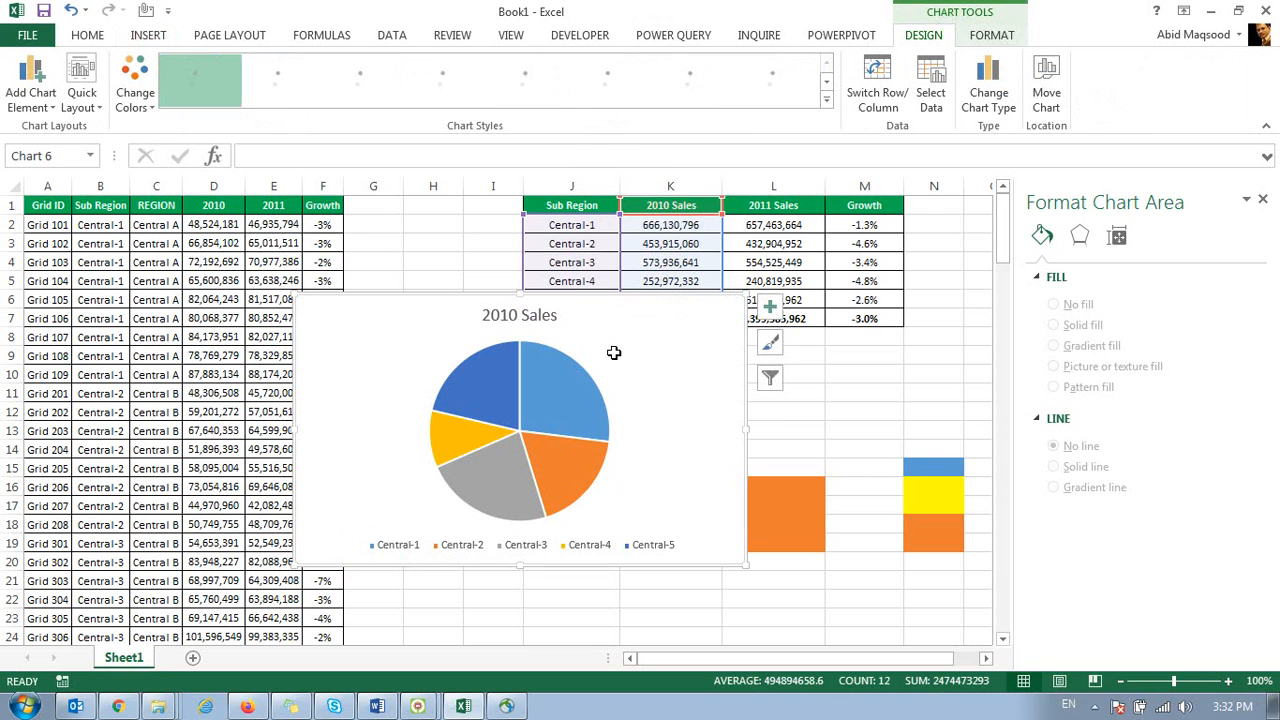
Step: Move the pie chart directly below the sub-region sales table and delete its legend
drag(486, 291, 643, 331)
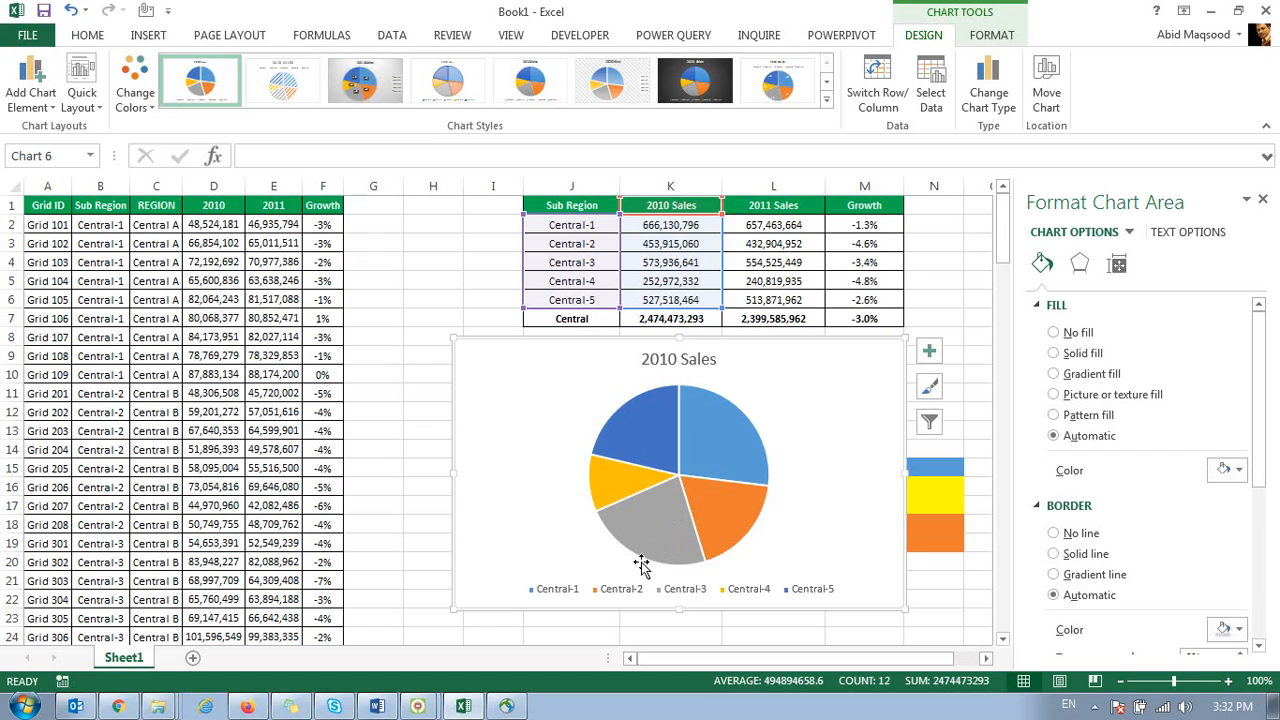
click(630, 595)
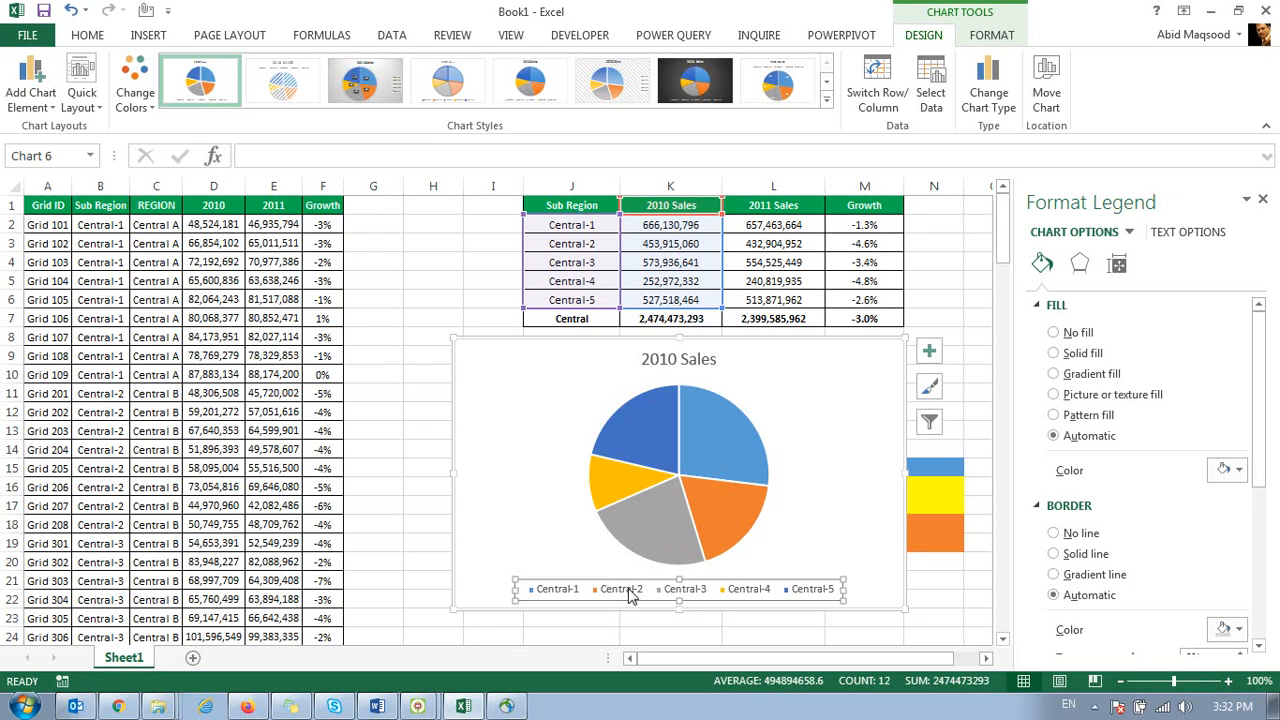
key(Delete)
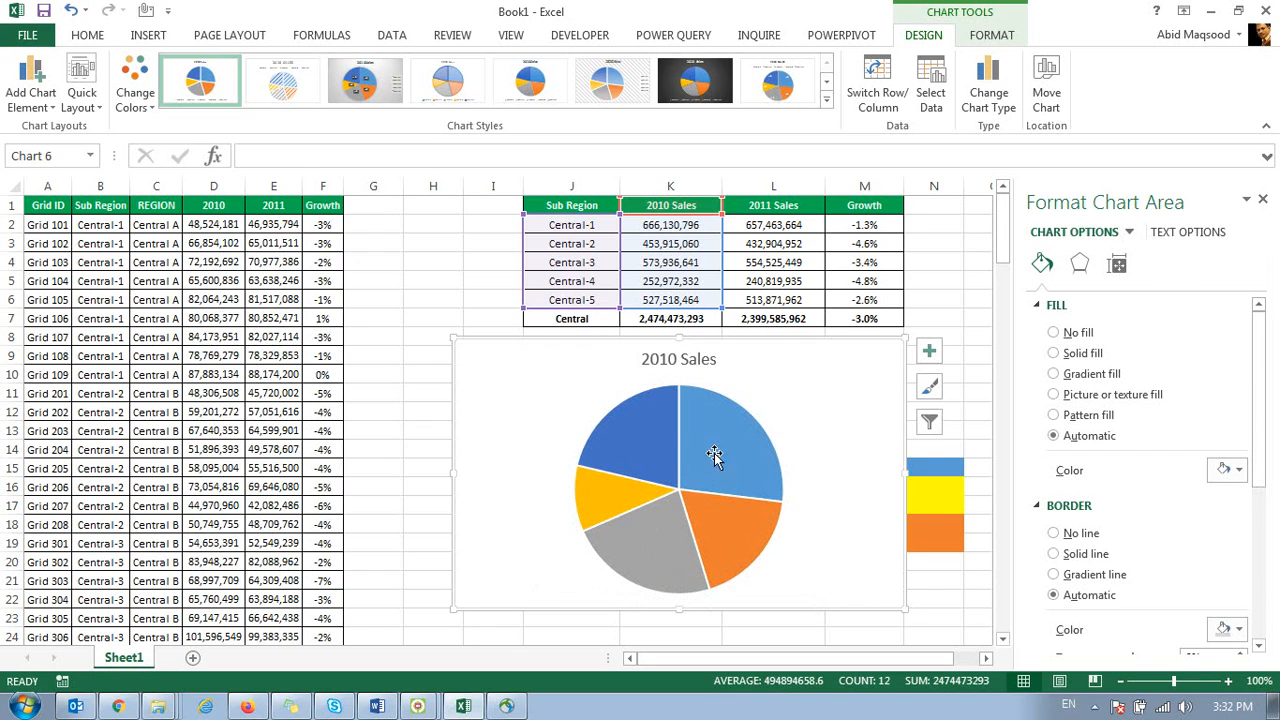
Step: Add data labels to the 2010 Sales pie slices, showing category name and percentage instead of the value
right_click(643, 418)
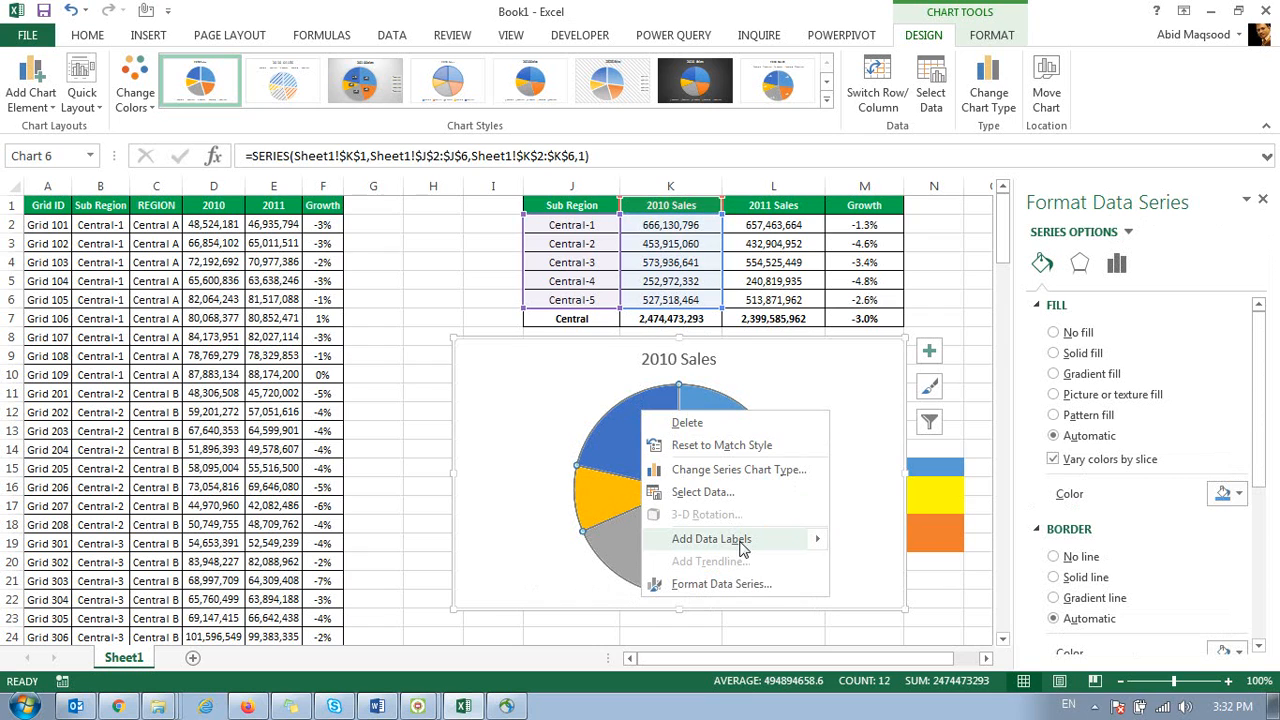
click(858, 547)
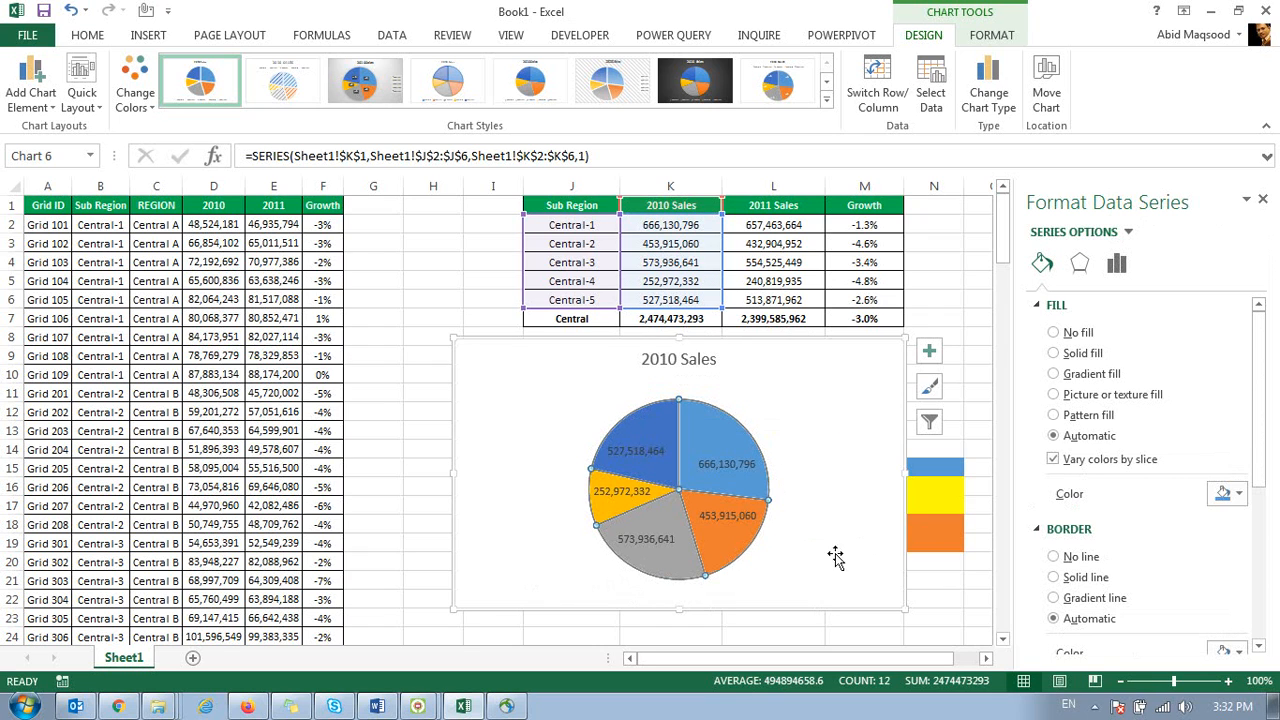
click(727, 466)
right_click(727, 470)
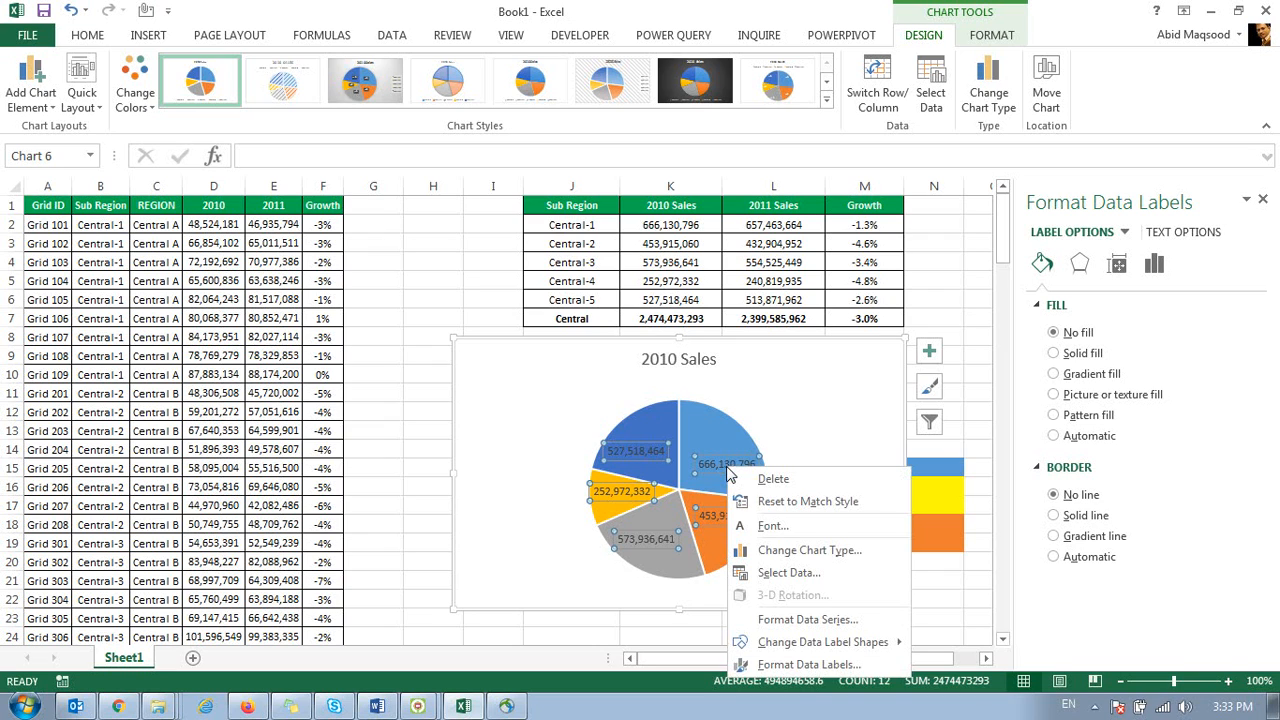
click(808, 664)
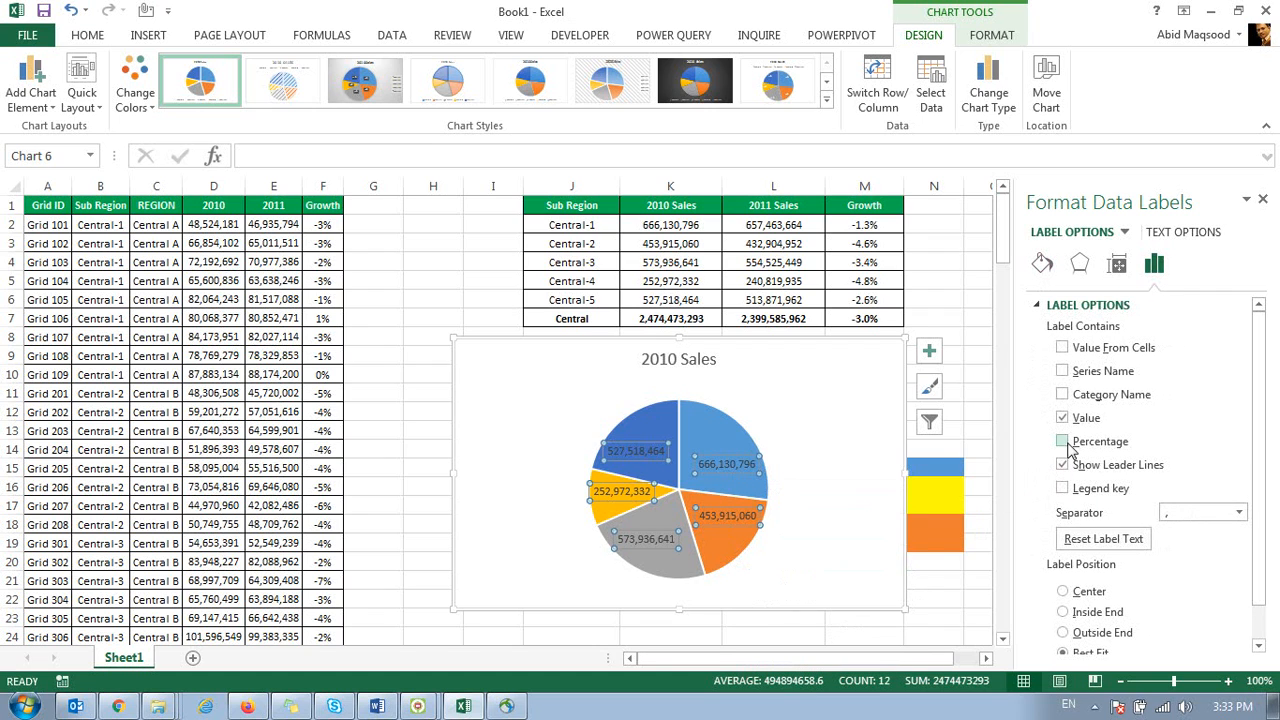
click(1062, 442)
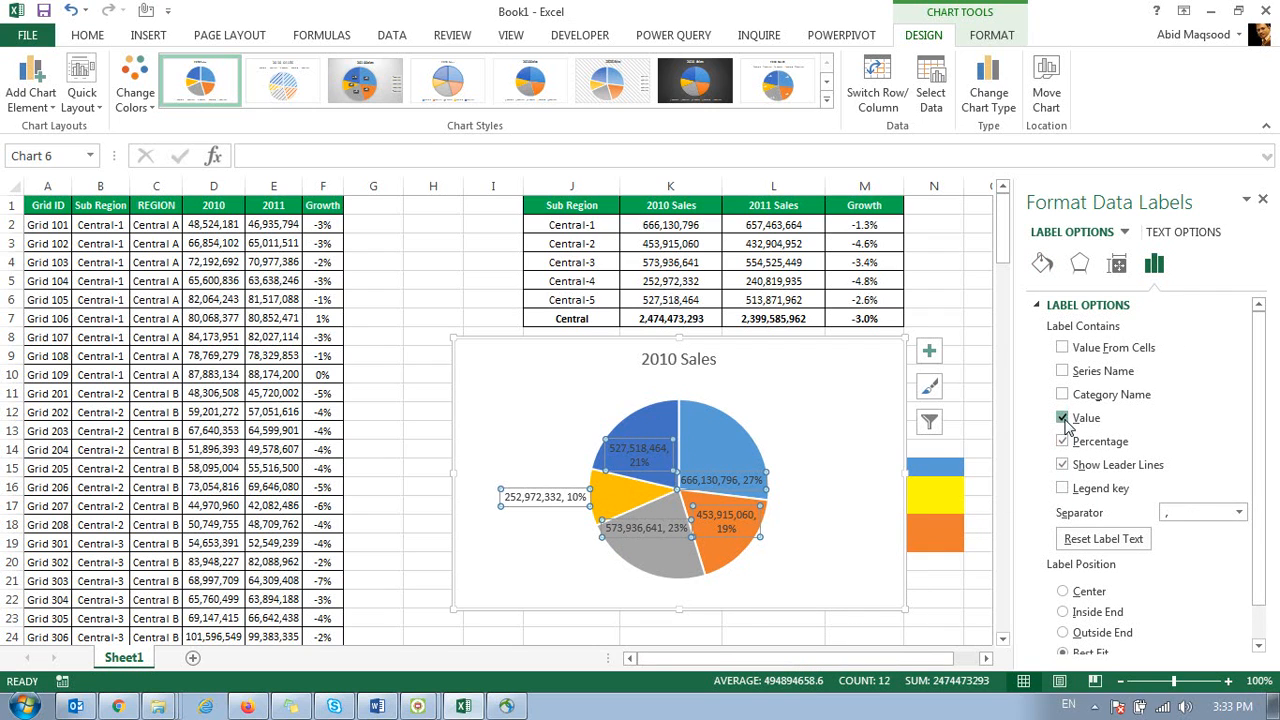
click(1062, 418)
click(1063, 396)
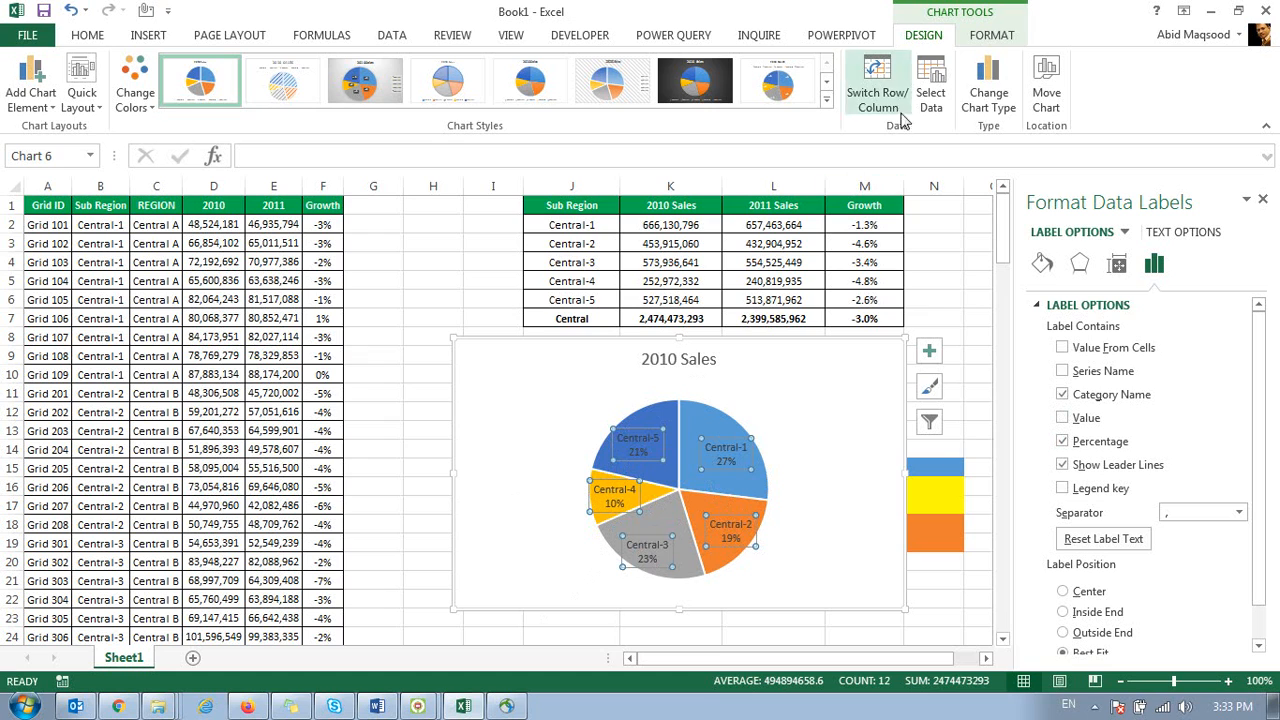
Step: Fill only the Central-5 slice of the pie chart with red
click(1004, 37)
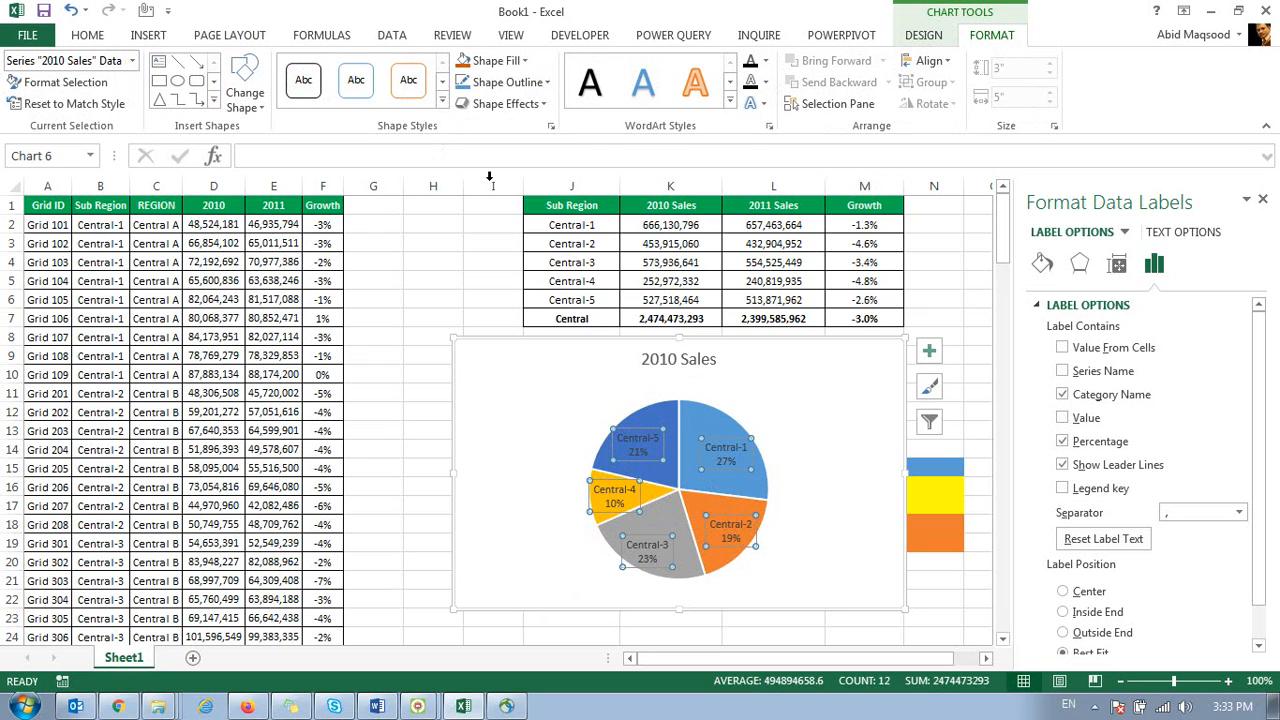
click(672, 410)
click(672, 410)
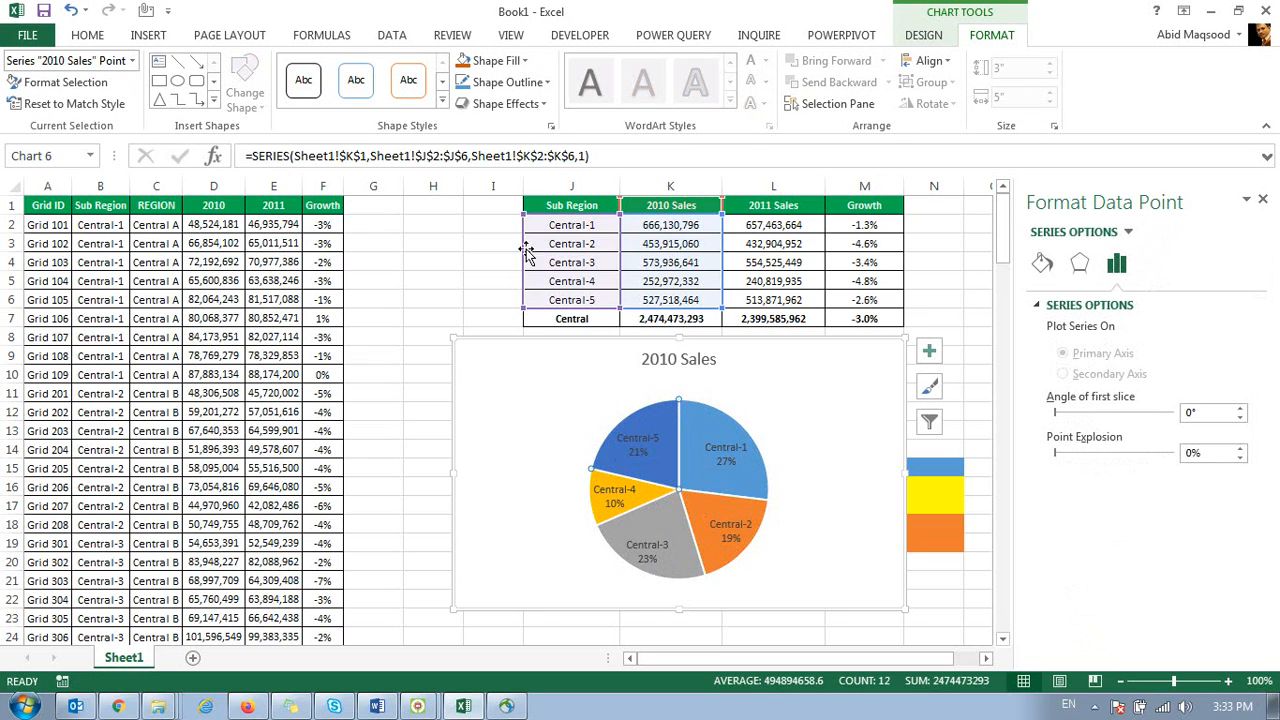
click(496, 60)
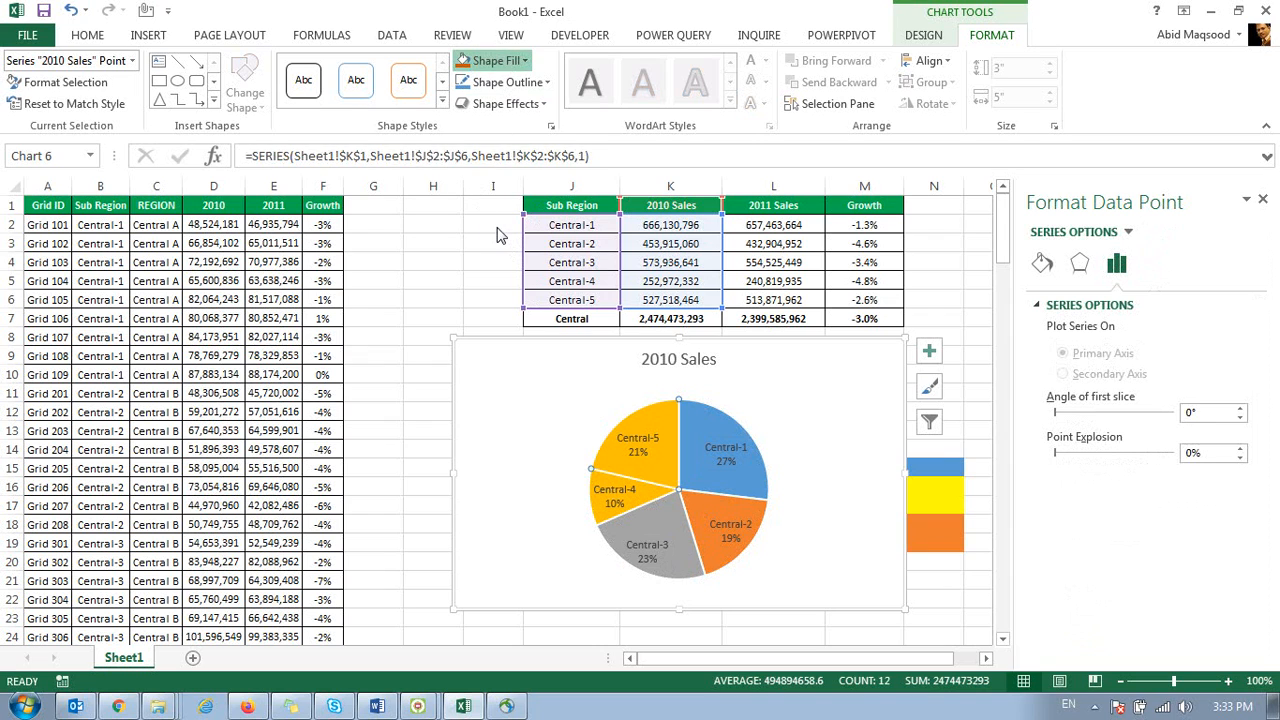
click(490, 60)
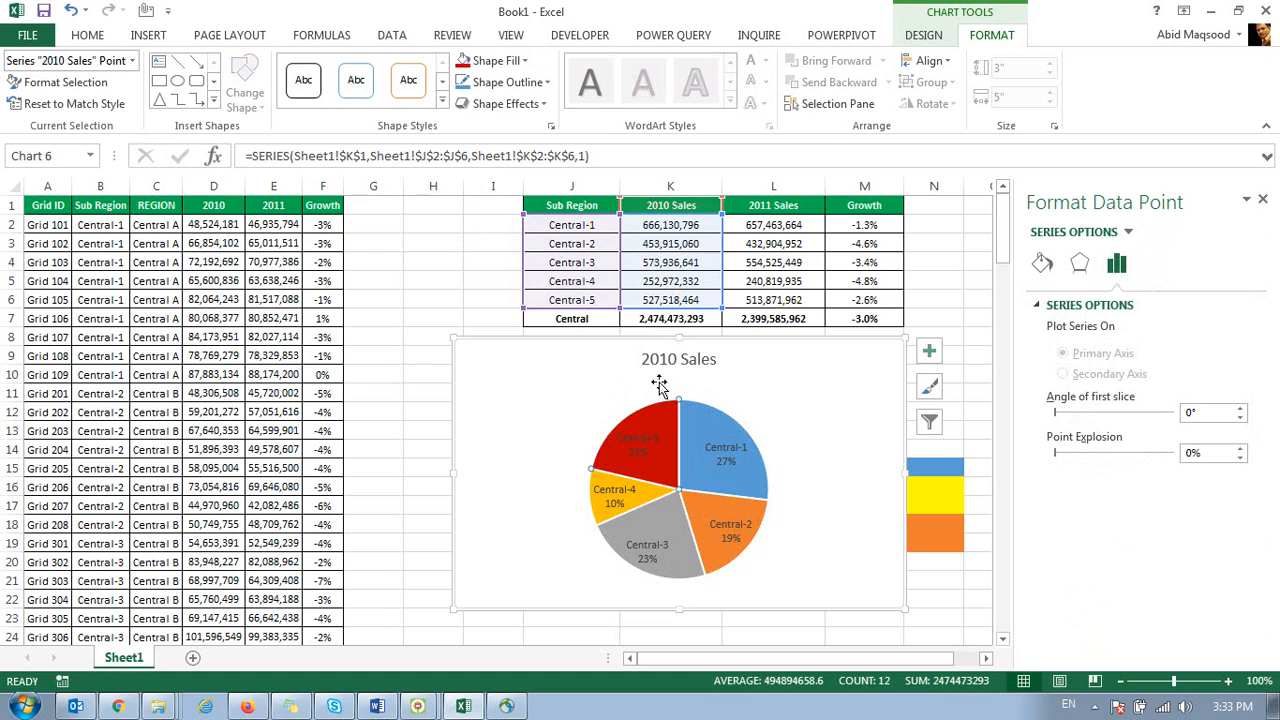
Step: Preview alternative color palettes on the whole pie chart without applying one
click(558, 345)
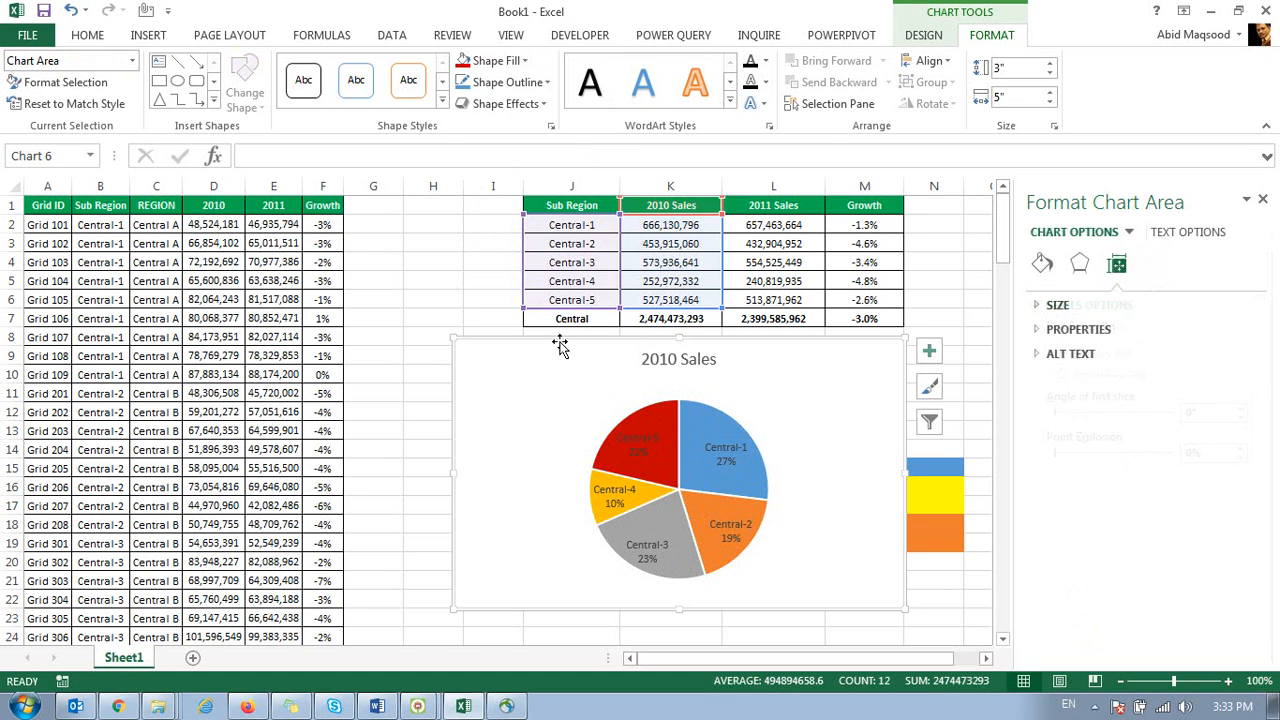
click(935, 35)
click(146, 106)
click(166, 292)
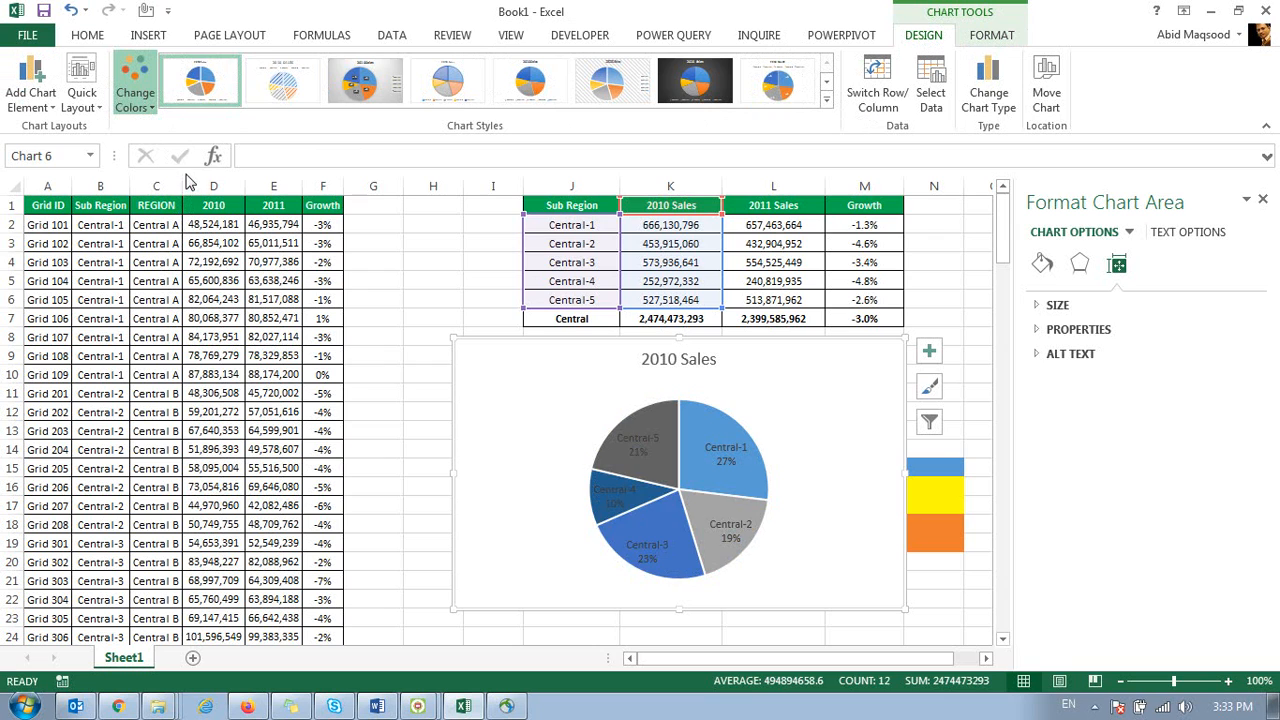
click(202, 233)
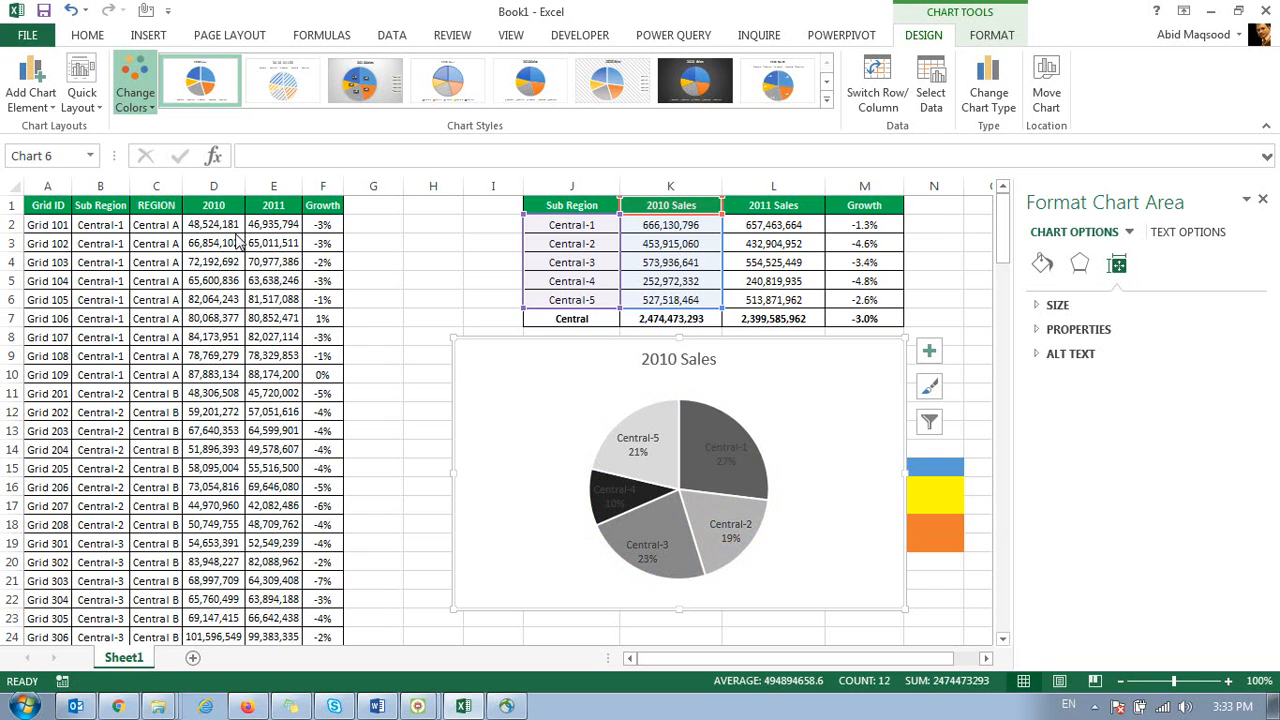
click(464, 296)
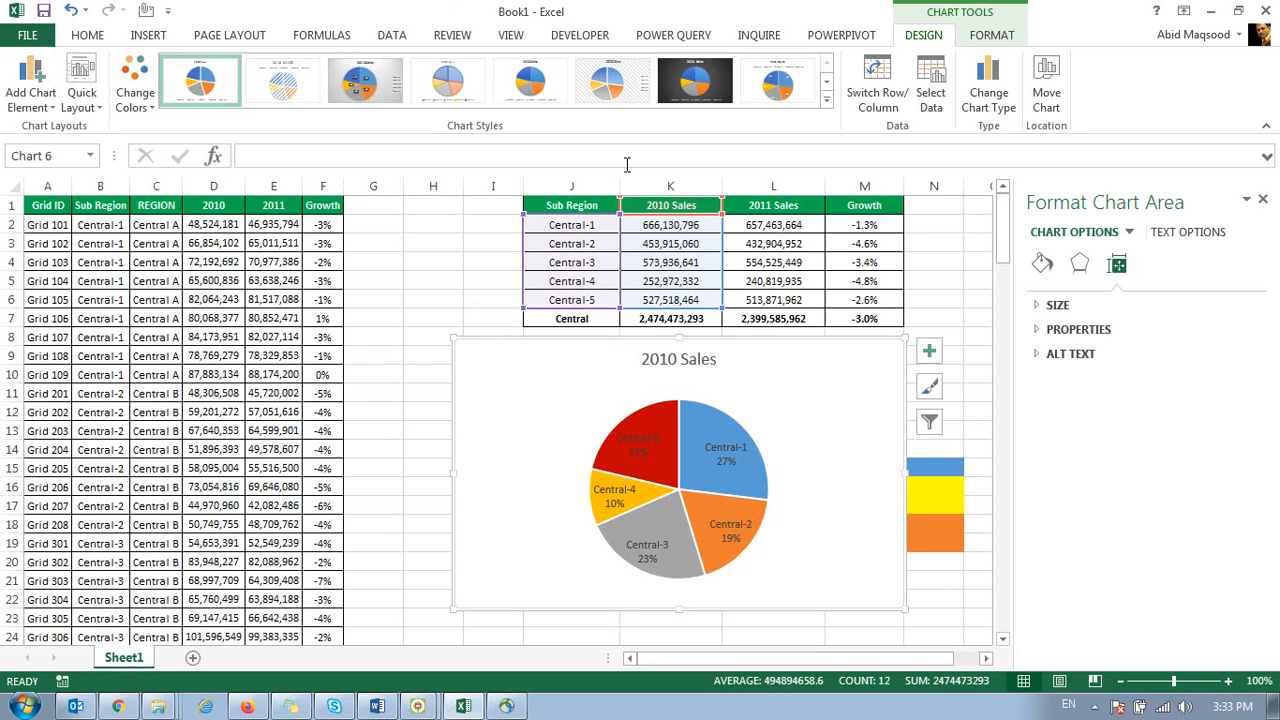
Step: Change the chart type of the 2010 Sales pie to a doughnut
click(987, 82)
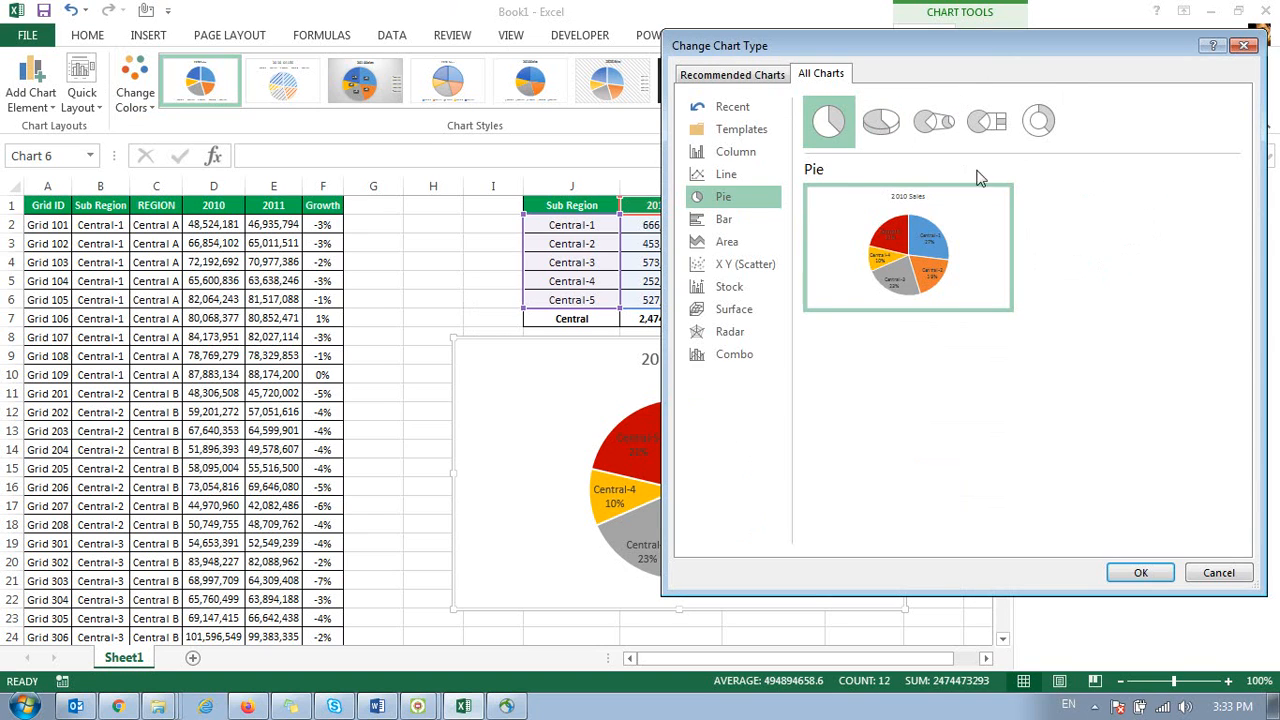
click(1045, 121)
click(1140, 573)
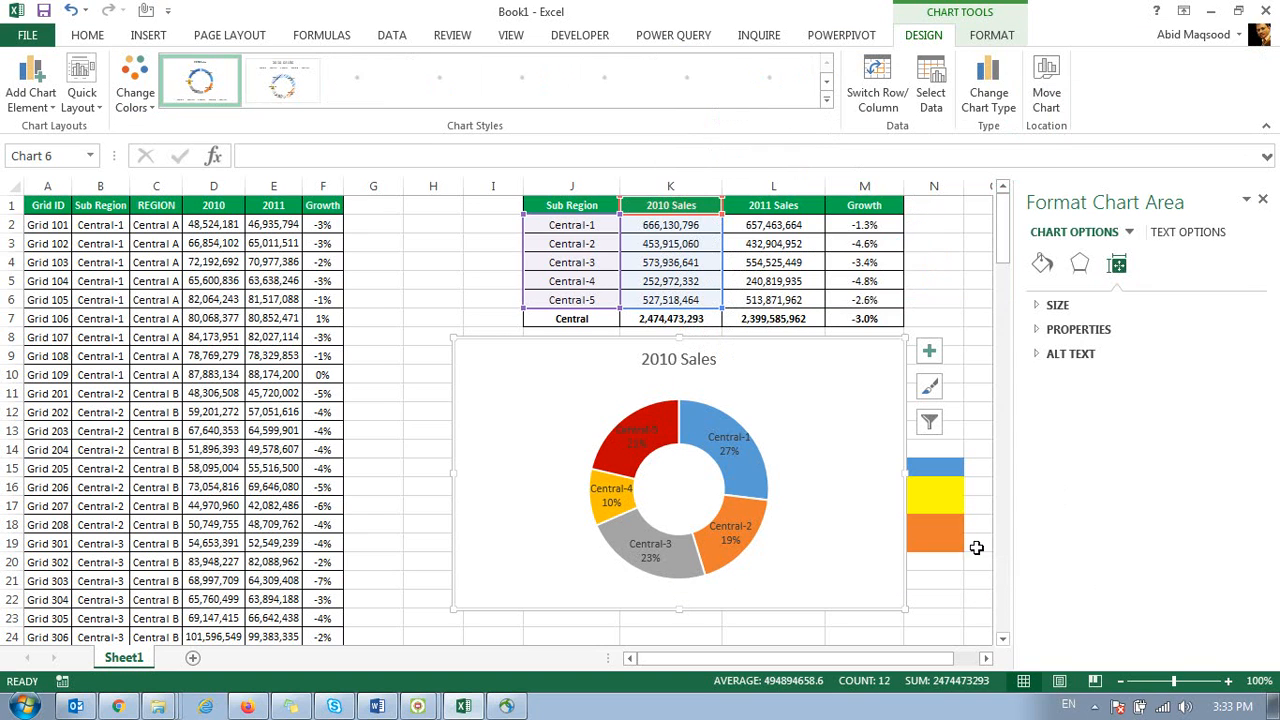
Step: Set the font color of all the doughnut chart's data labels to white
click(740, 440)
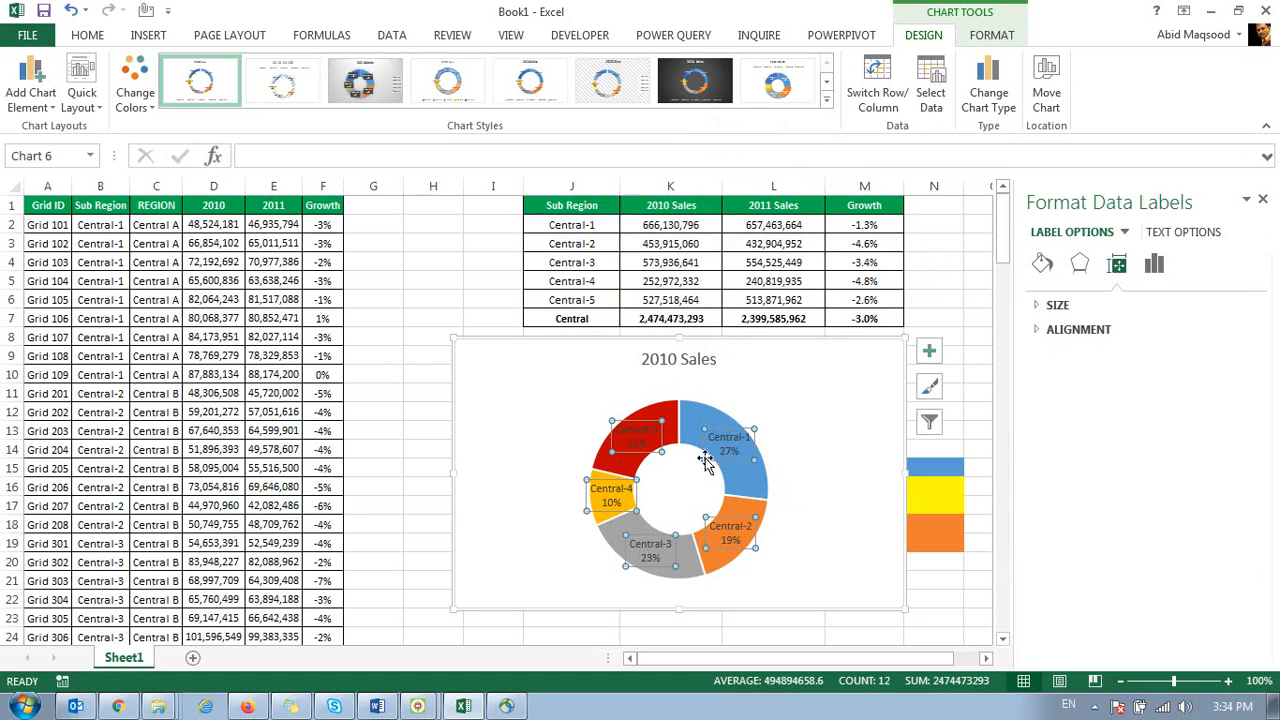
click(105, 35)
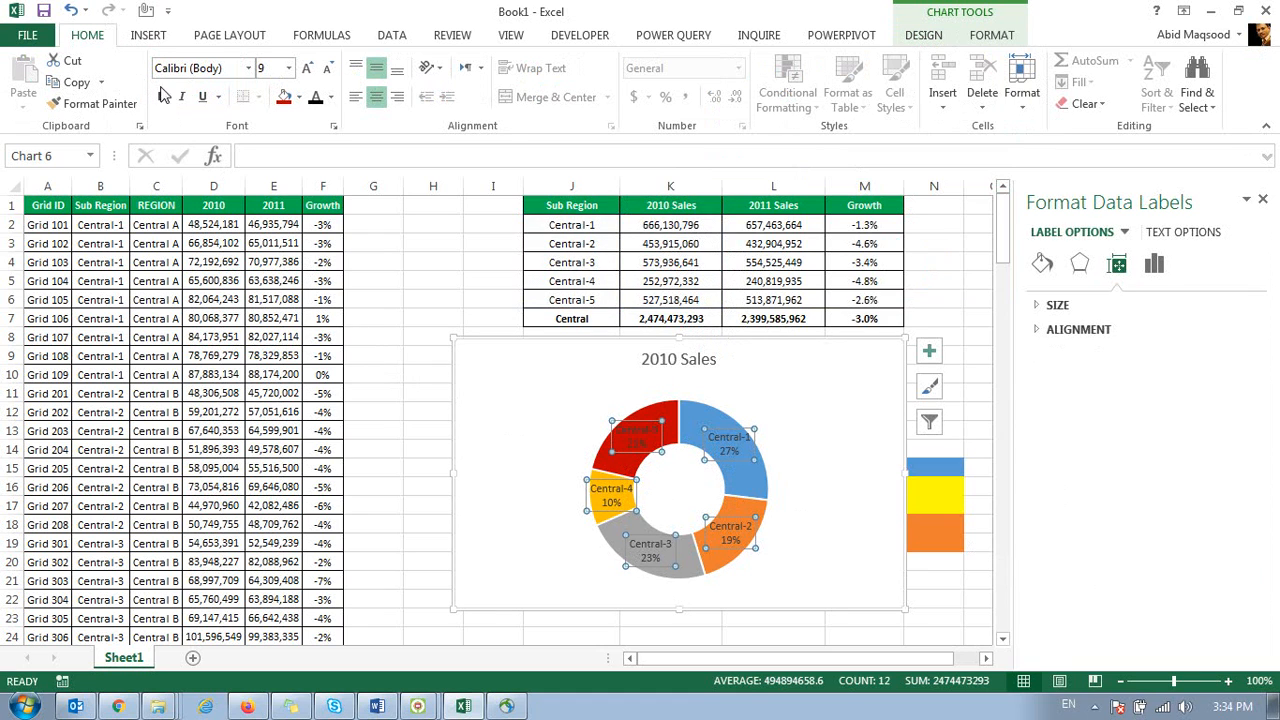
click(315, 96)
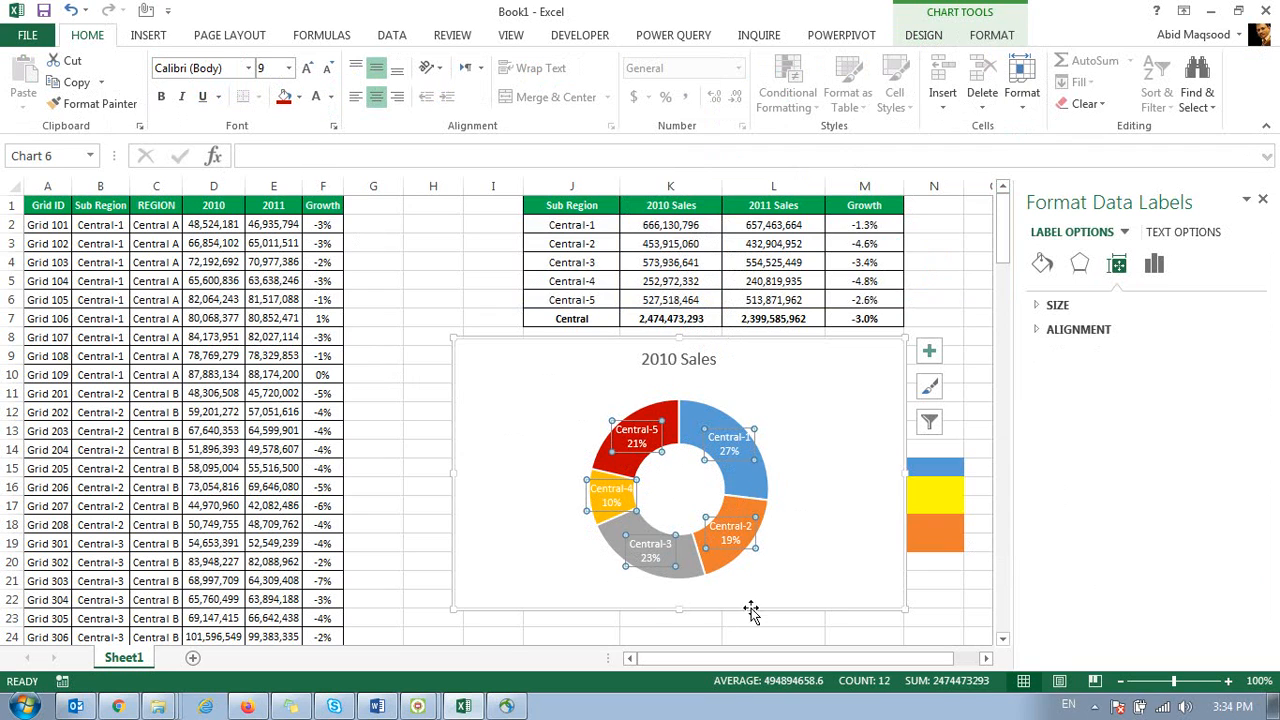
Step: Delete the doughnut chart and insert a combo chart of J1:M6 with sales as clustered columns and Growth as a secondary-axis line
click(498, 586)
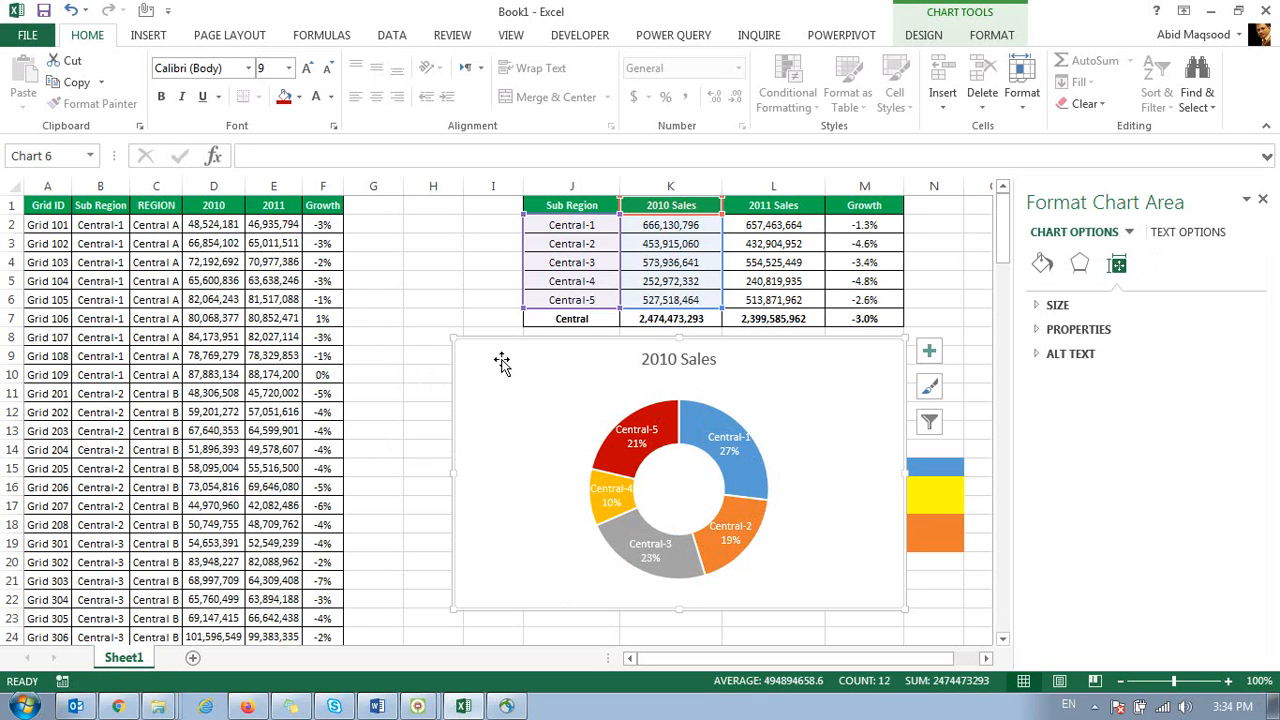
key(Delete)
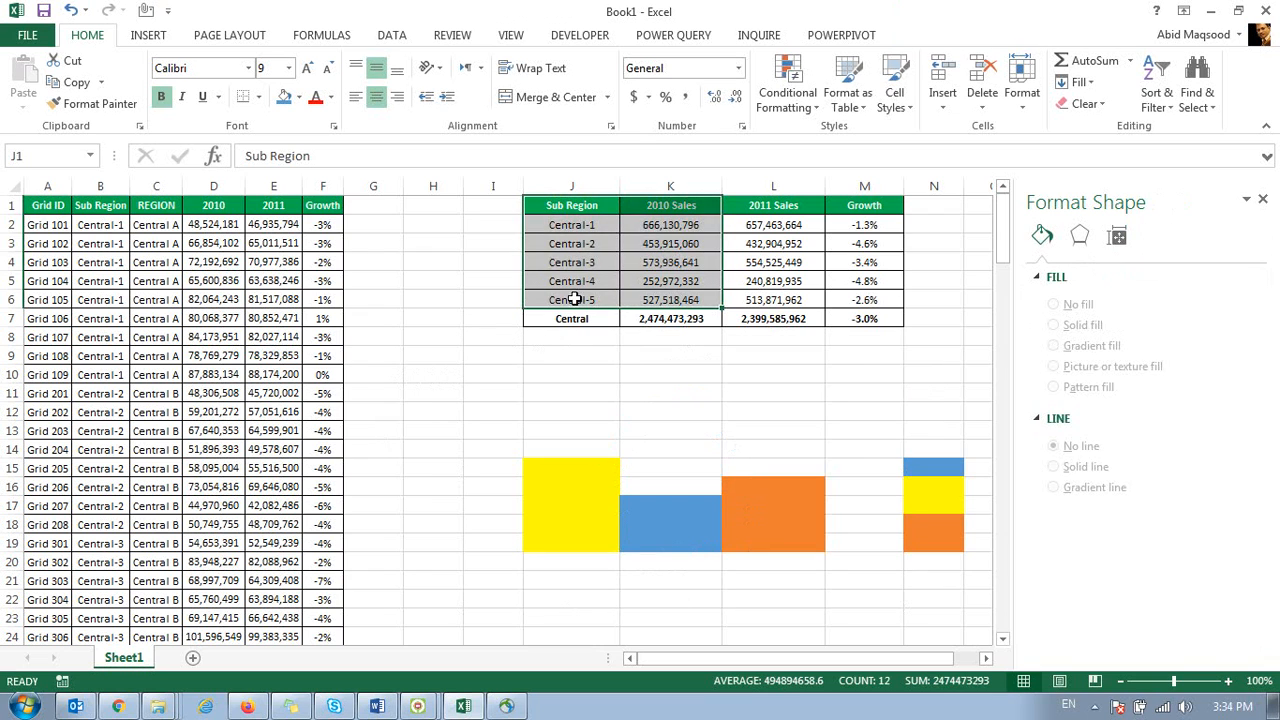
drag(575, 206, 828, 304)
click(166, 38)
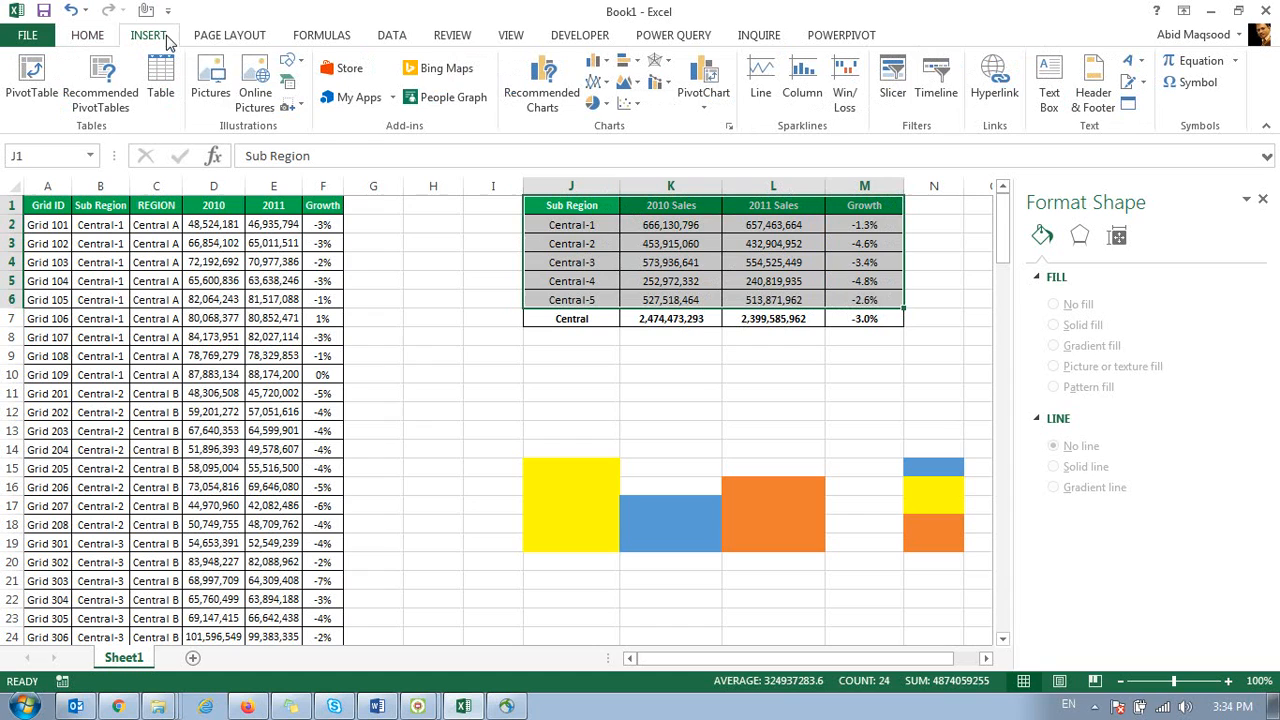
click(657, 88)
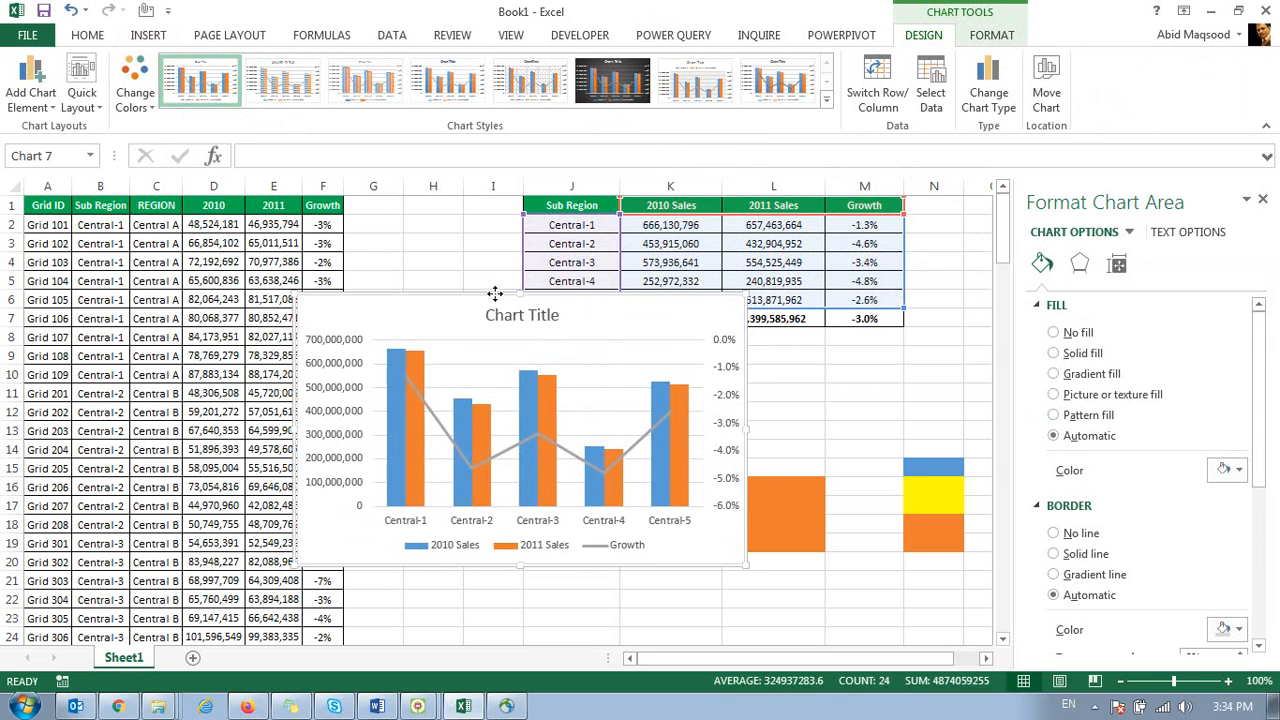
Step: Move the combo chart over the colored cells below the sub-region table and delete its major gridlines
drag(494, 293, 693, 273)
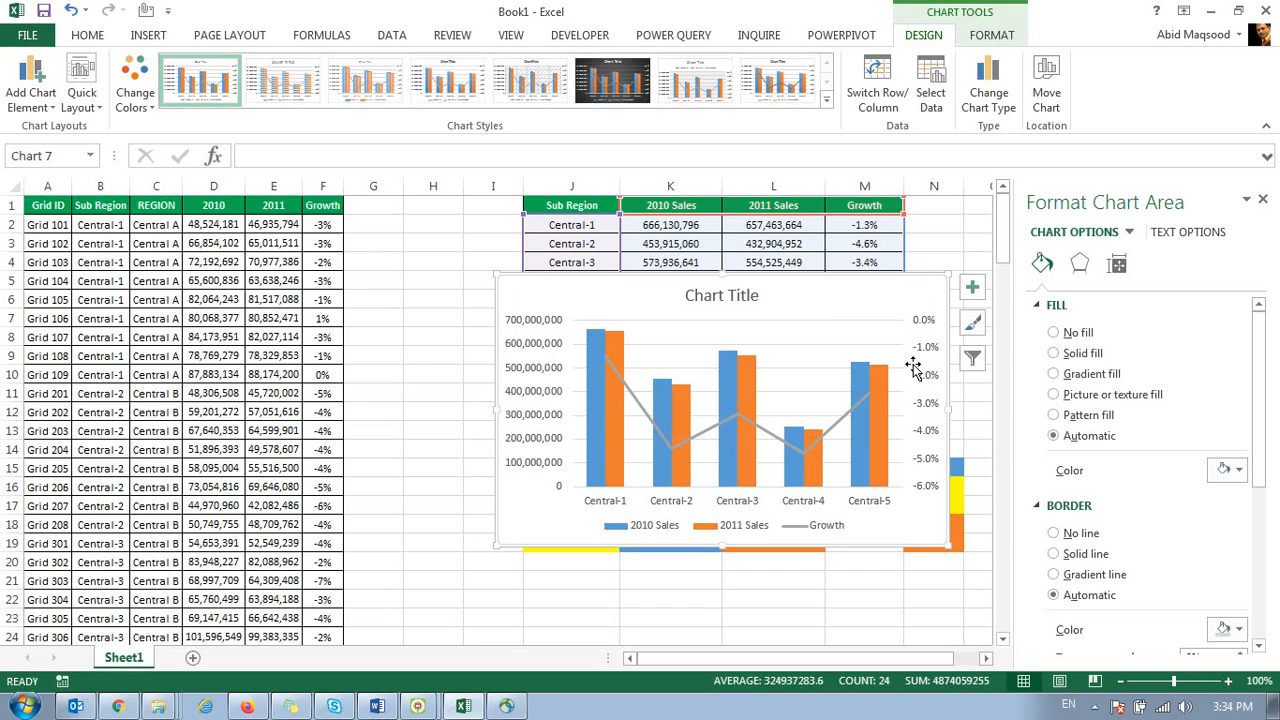
click(791, 345)
key(Delete)
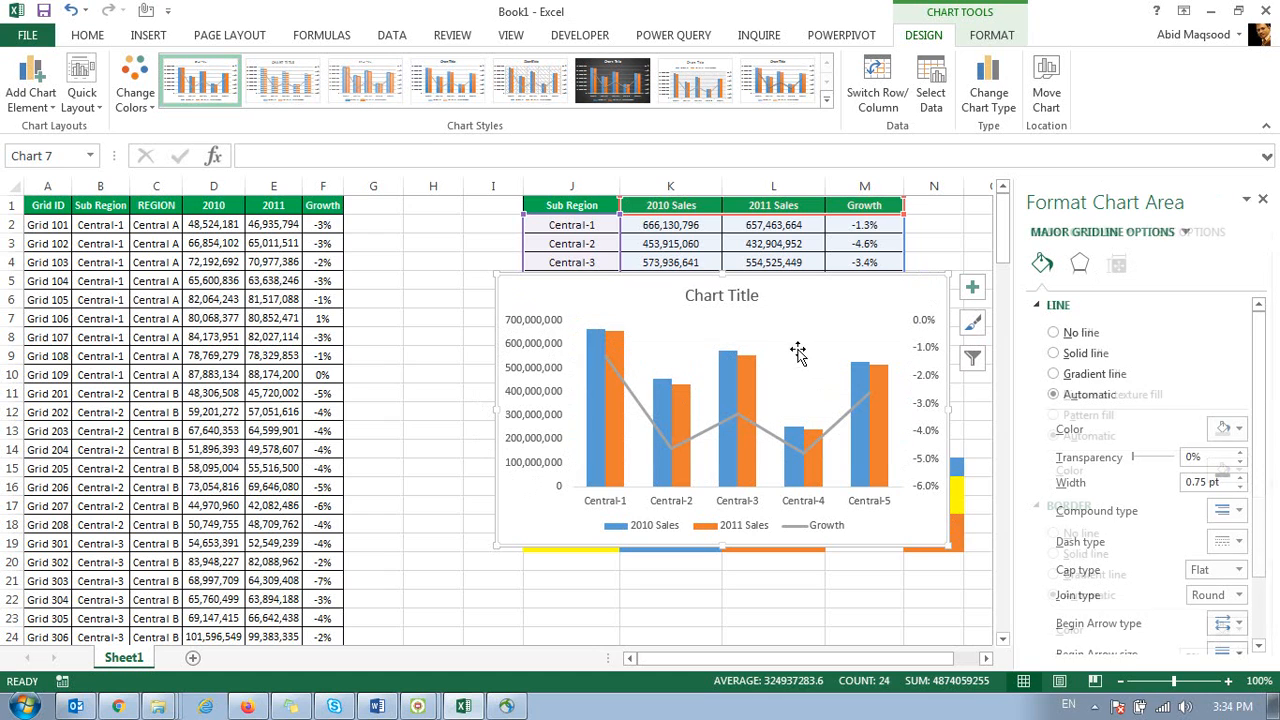
Step: Open the axis options of the secondary Growth axis and examine its minimum and maximum bounds
click(558, 346)
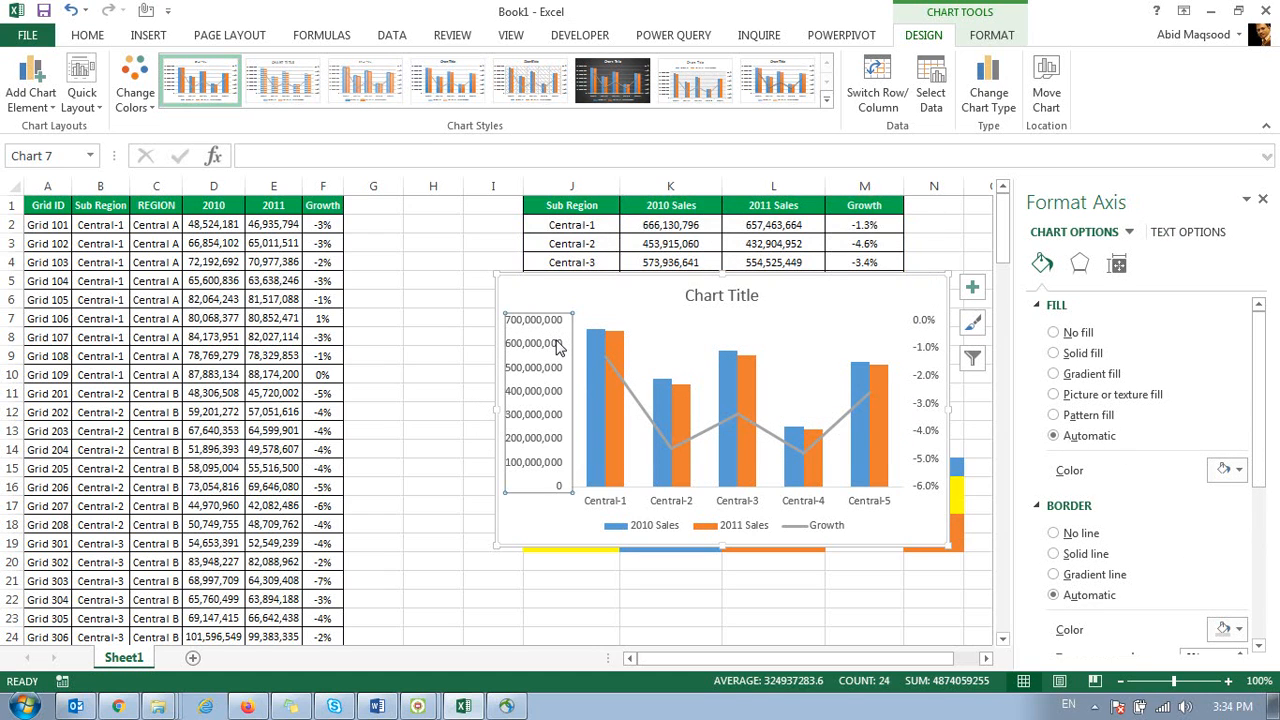
click(922, 346)
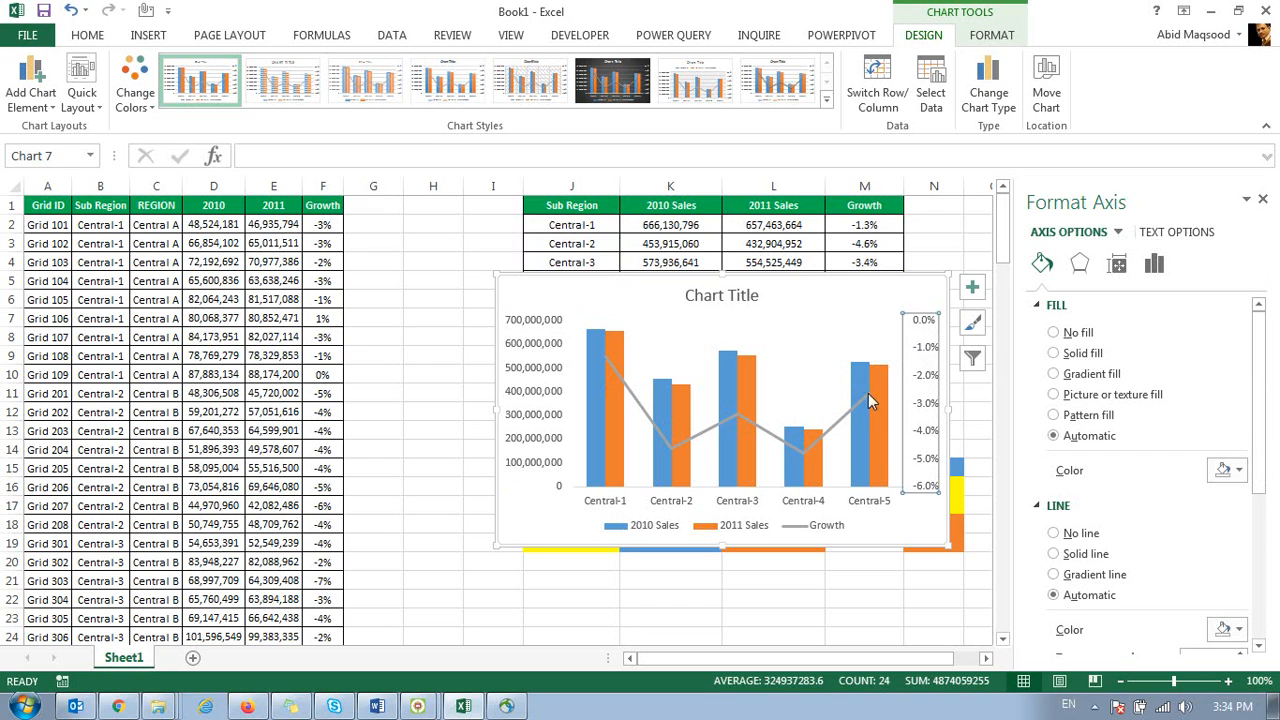
right_click(922, 490)
click(975, 392)
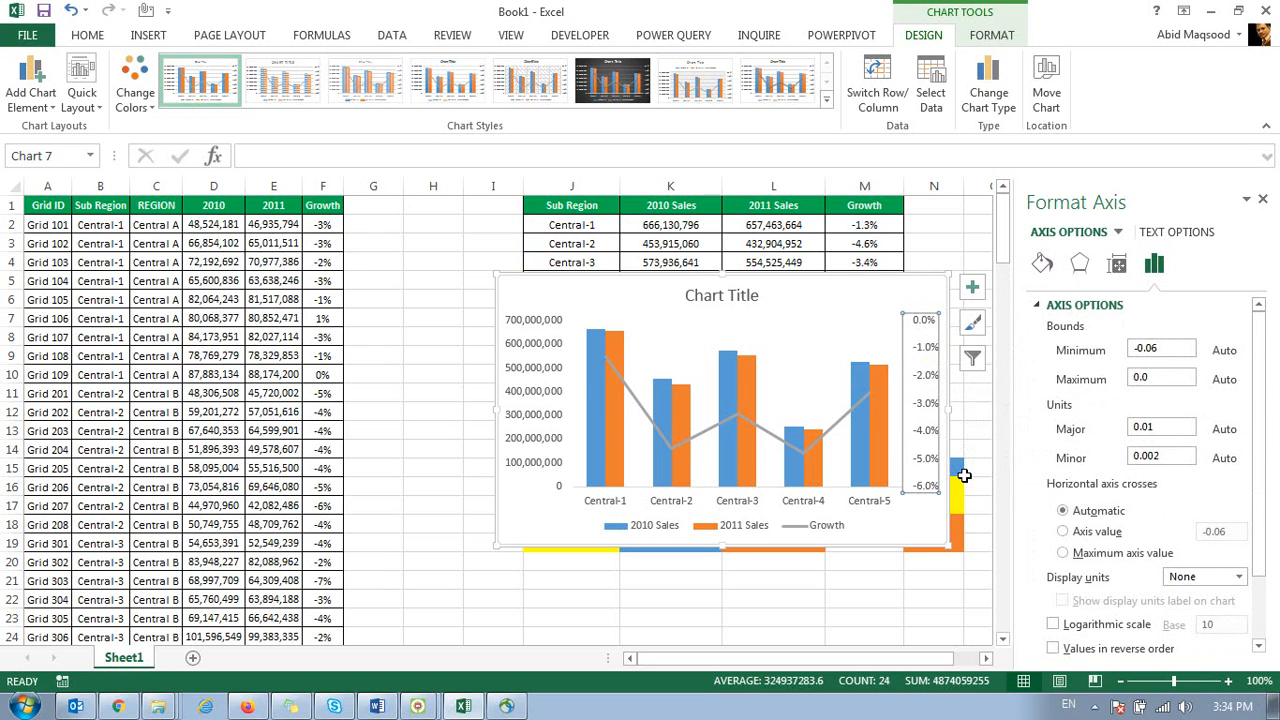
drag(1169, 349, 1007, 352)
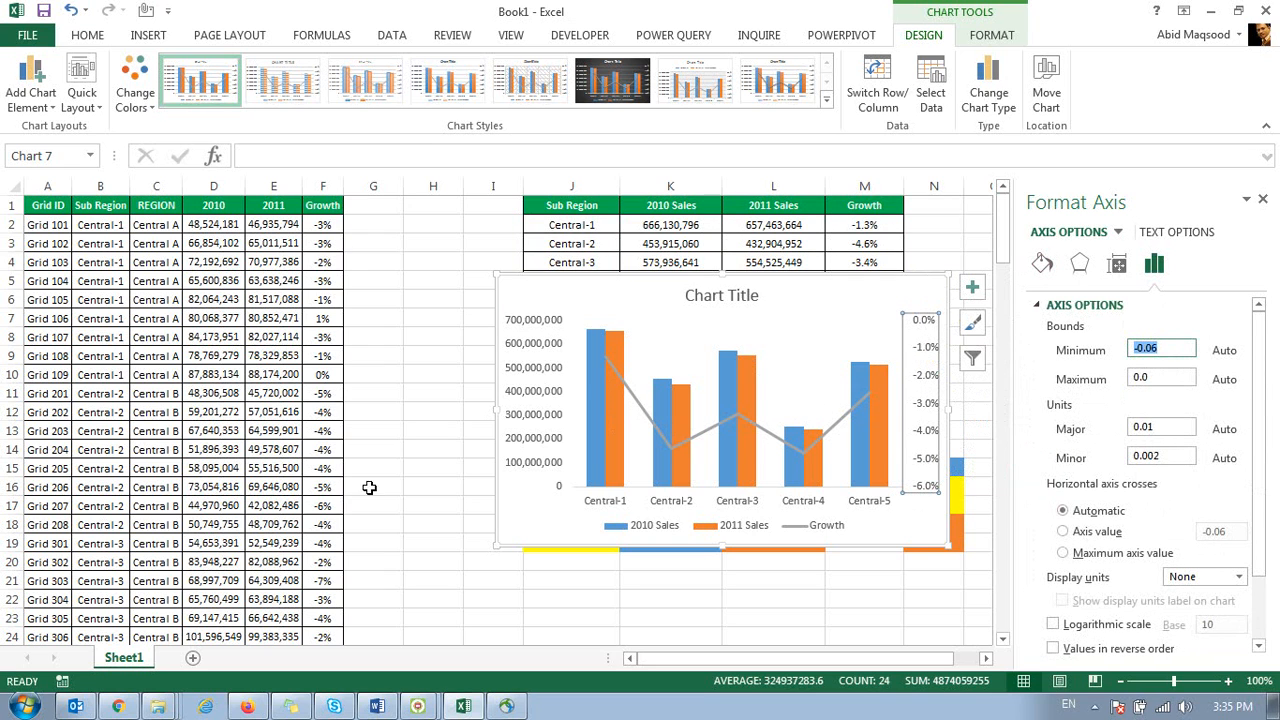
drag(1164, 379, 1072, 377)
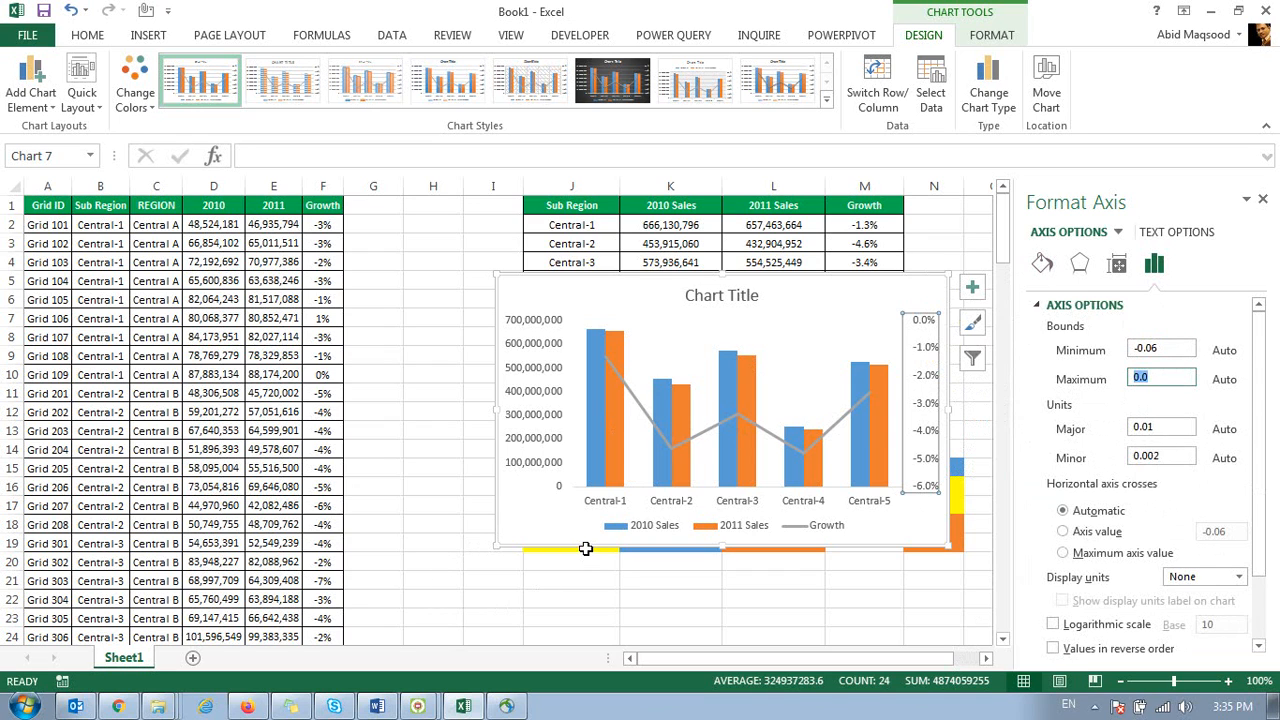
Step: Set the primary sales axis display units to Millions and move the combo chart up to just below the table's header row
click(550, 463)
right_click(543, 432)
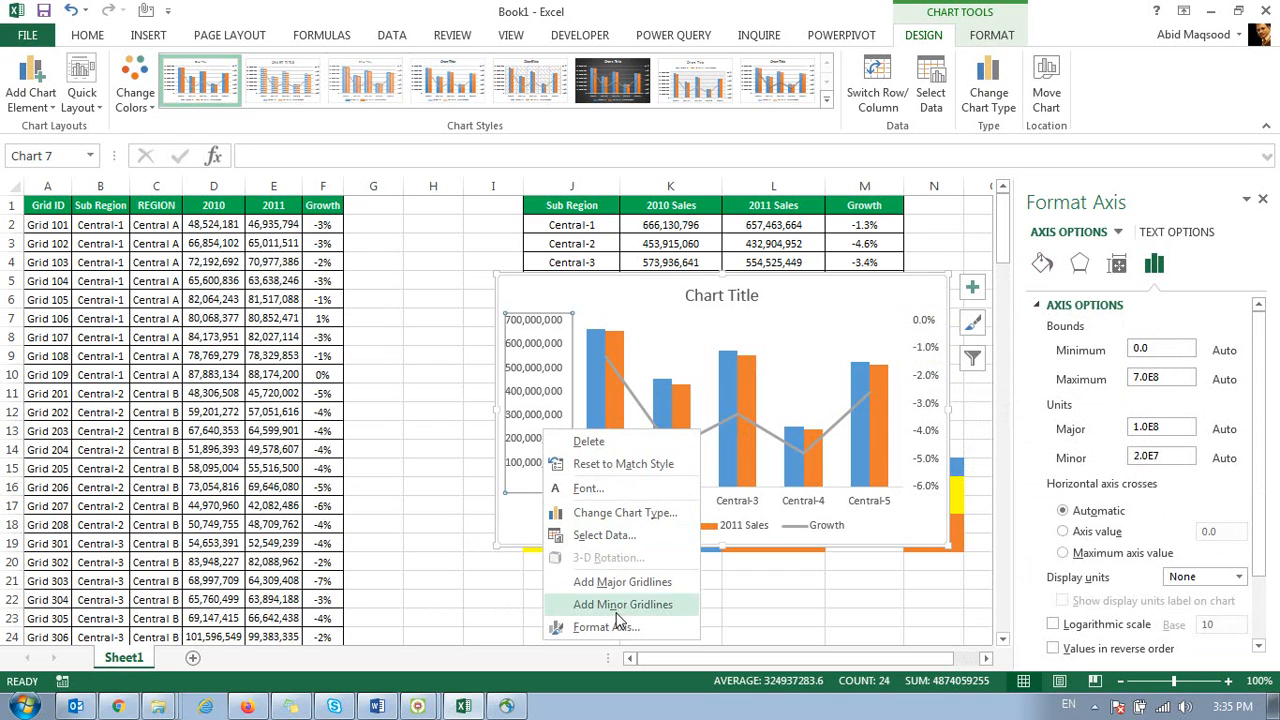
click(618, 626)
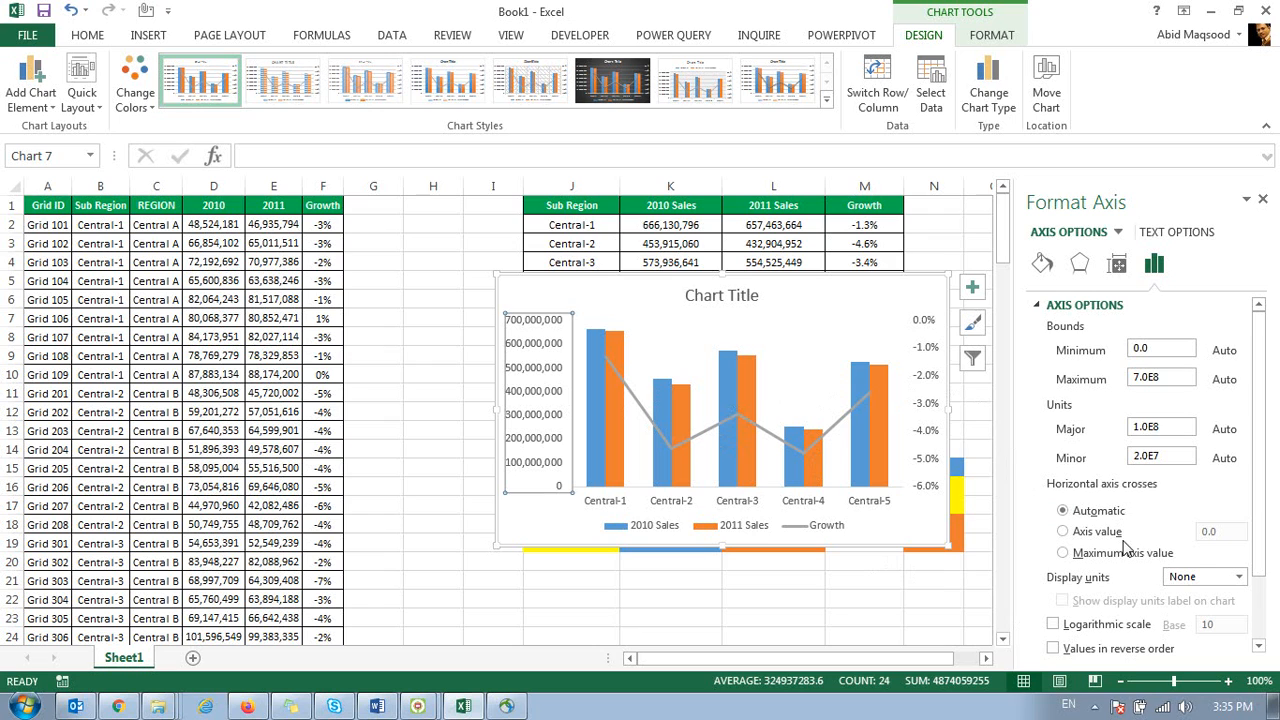
click(1240, 577)
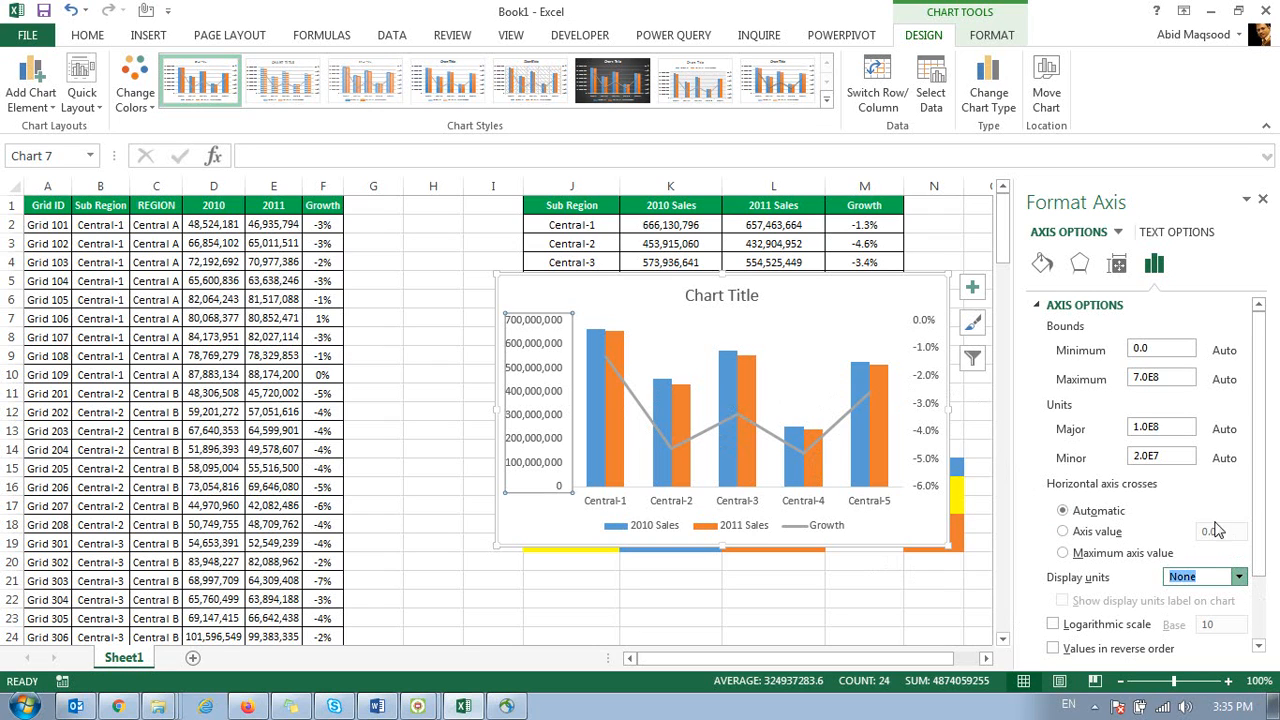
click(1190, 490)
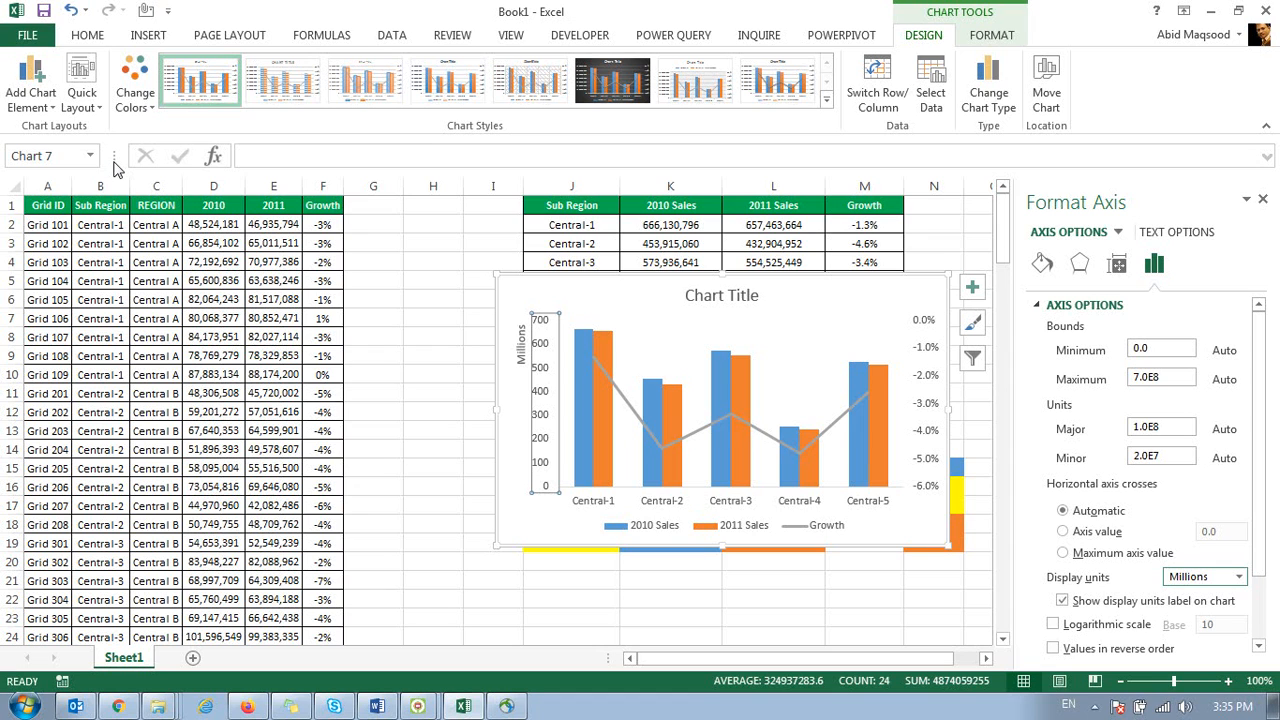
drag(615, 281, 585, 228)
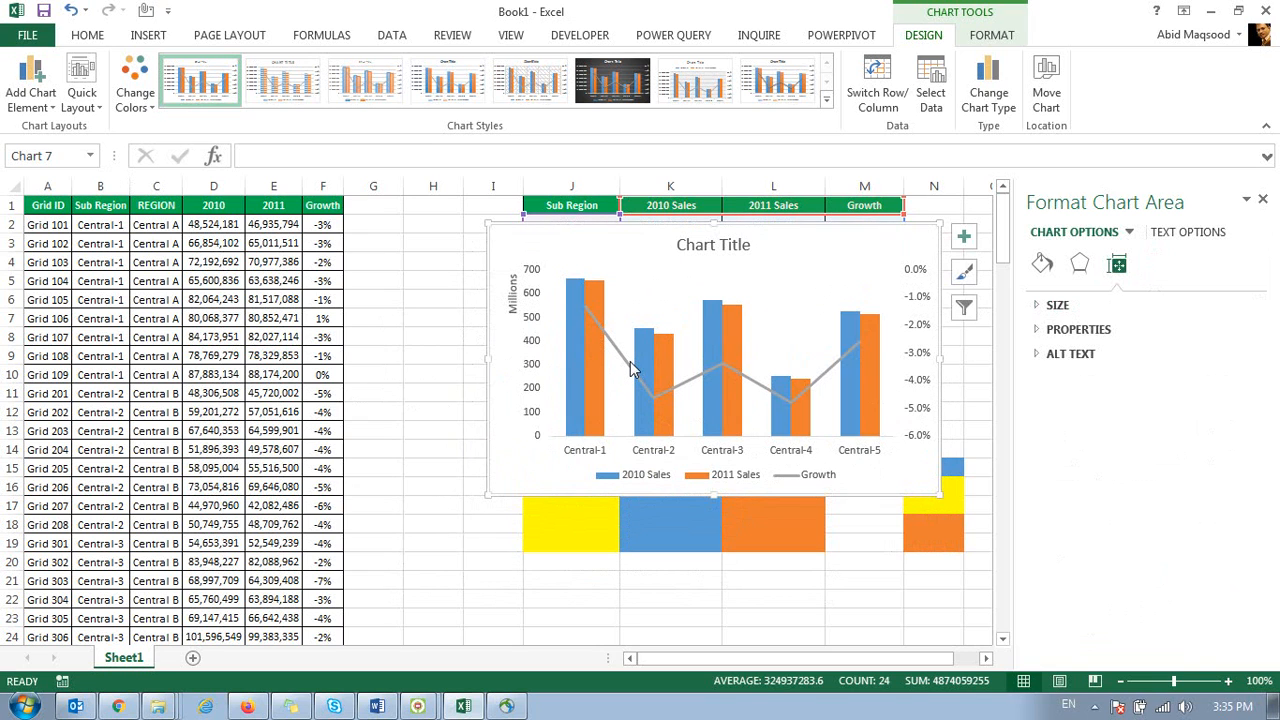
Step: Move the combo chart slightly down and delete it from the sheet
drag(555, 229, 544, 287)
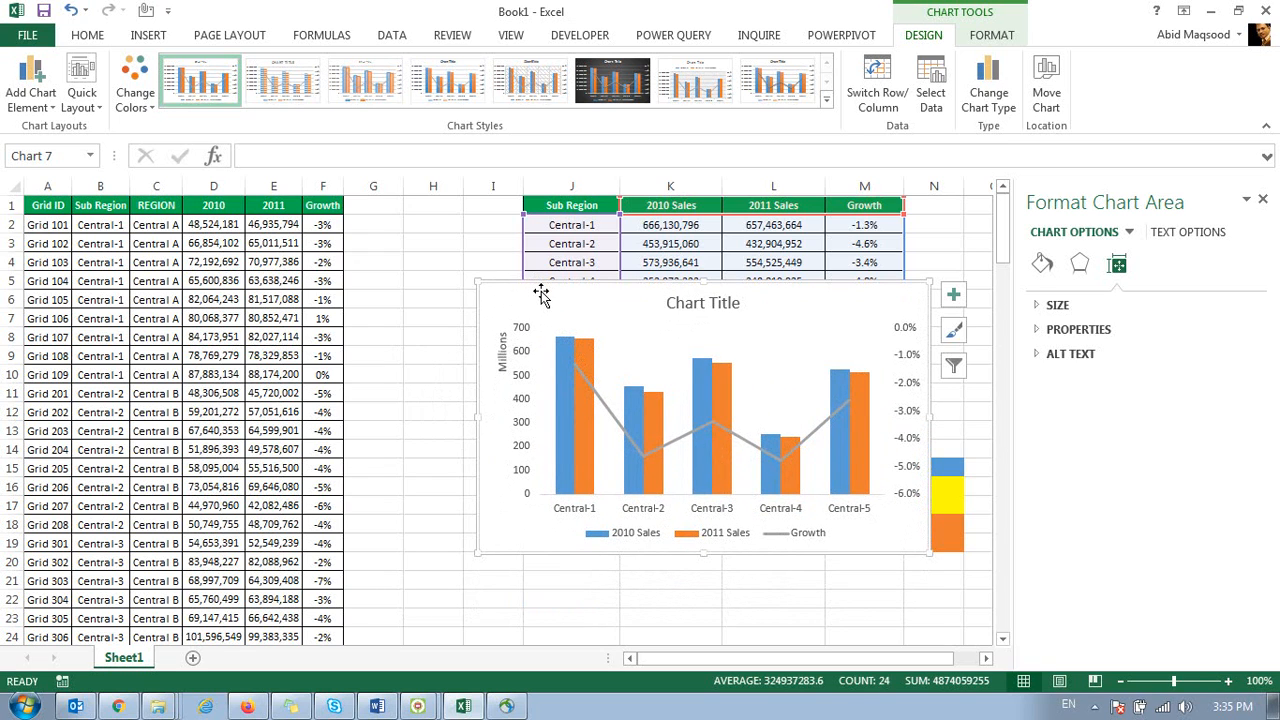
key(Delete)
Step: Insert a clustered column chart from the whole sub-region table, move it below the table and delete it
click(573, 205)
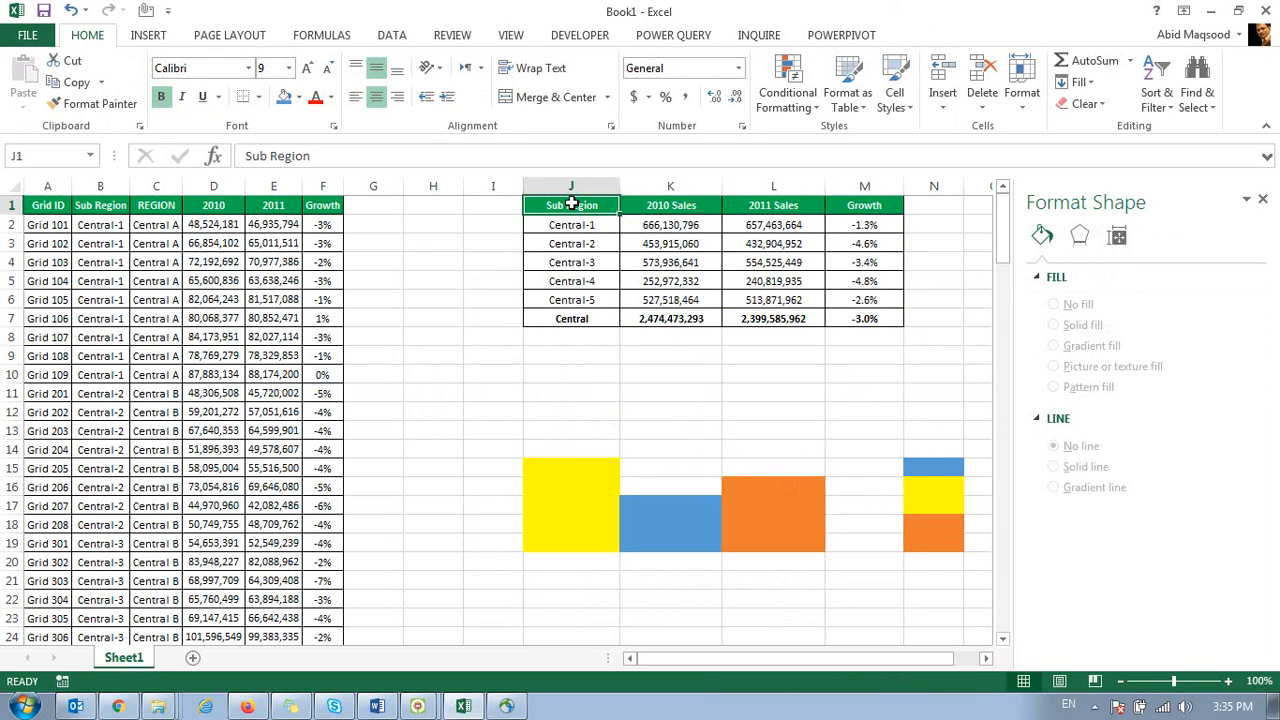
click(152, 40)
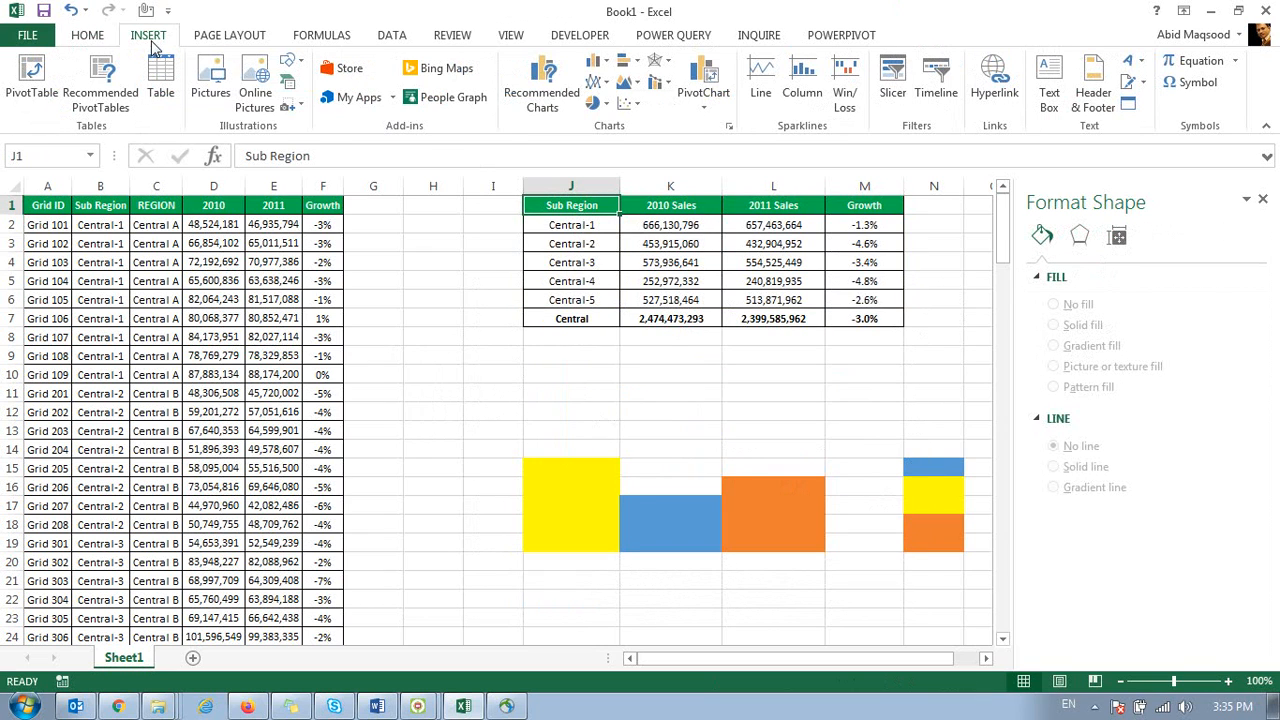
click(588, 67)
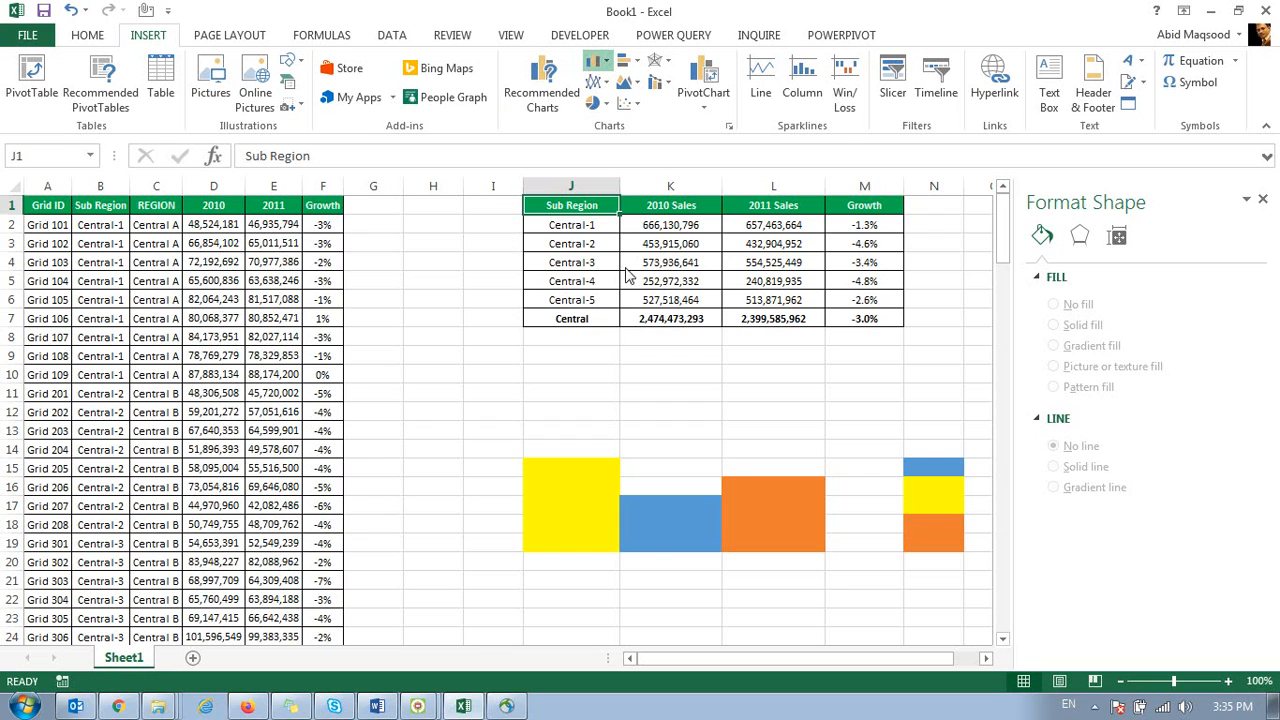
click(611, 123)
drag(498, 295, 615, 371)
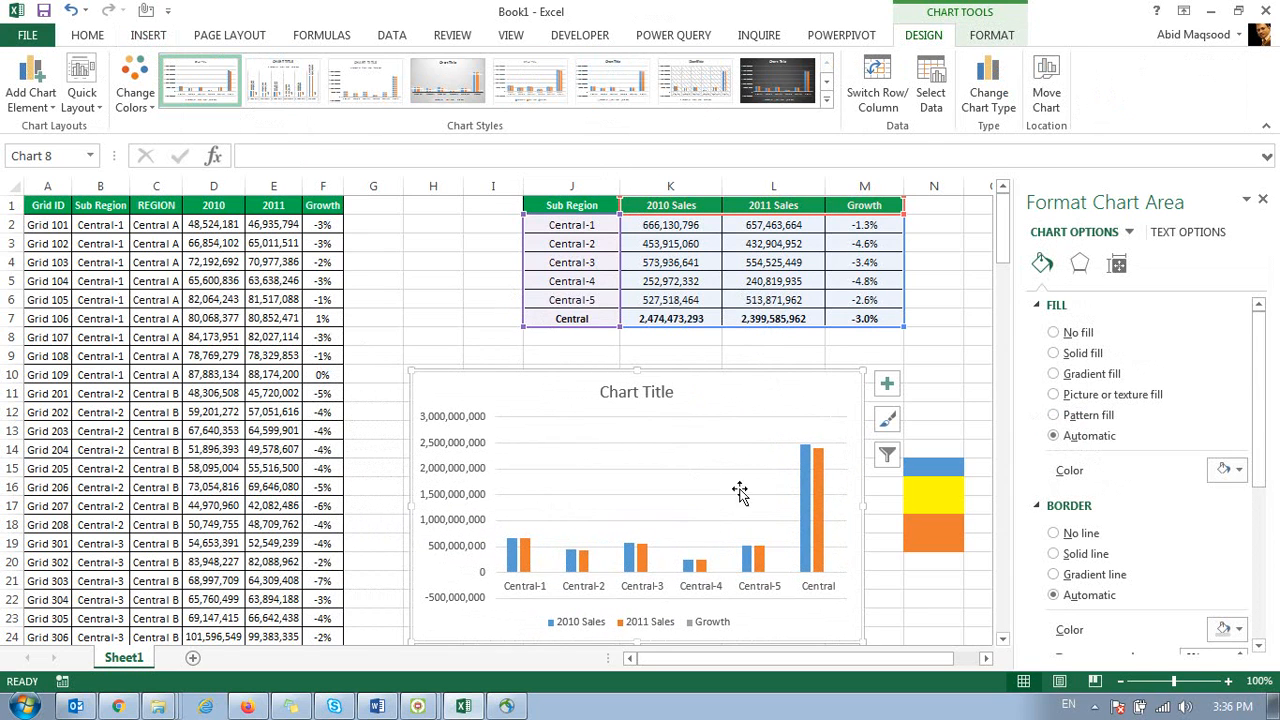
key(Delete)
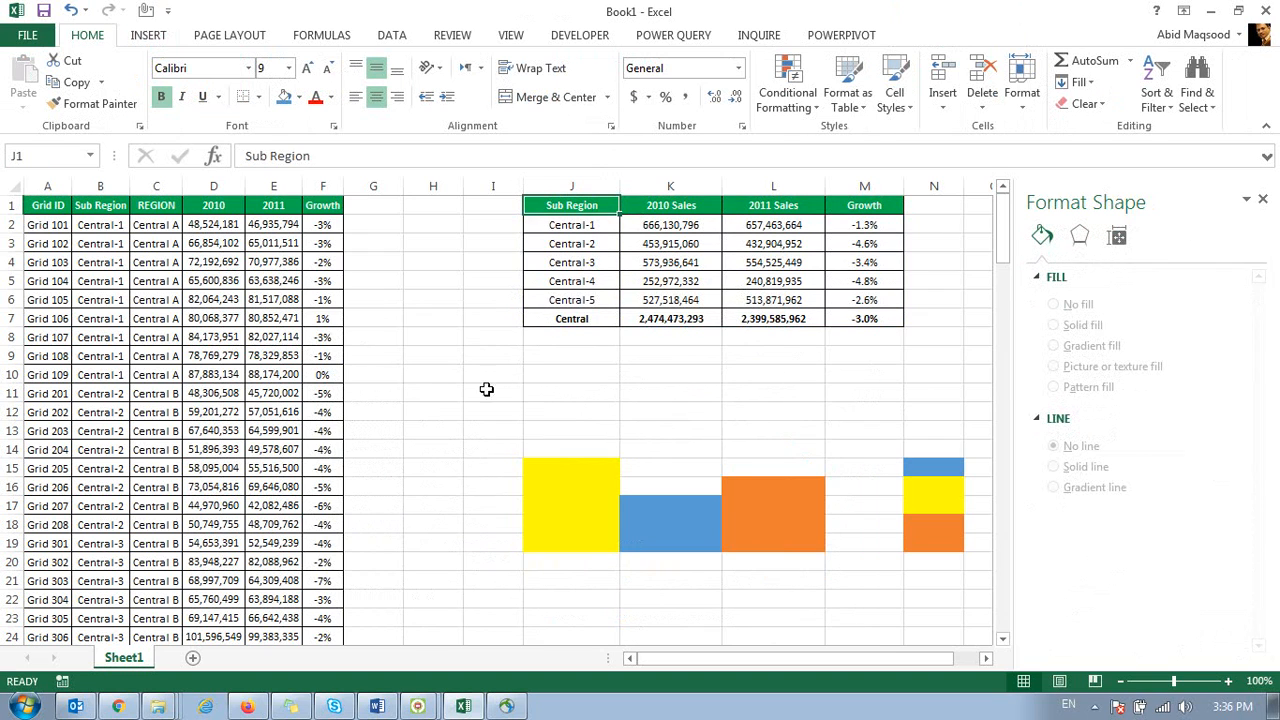
Step: Remove the fill color from the colored cells in range I11:O21
click(466, 506)
drag(526, 397, 980, 588)
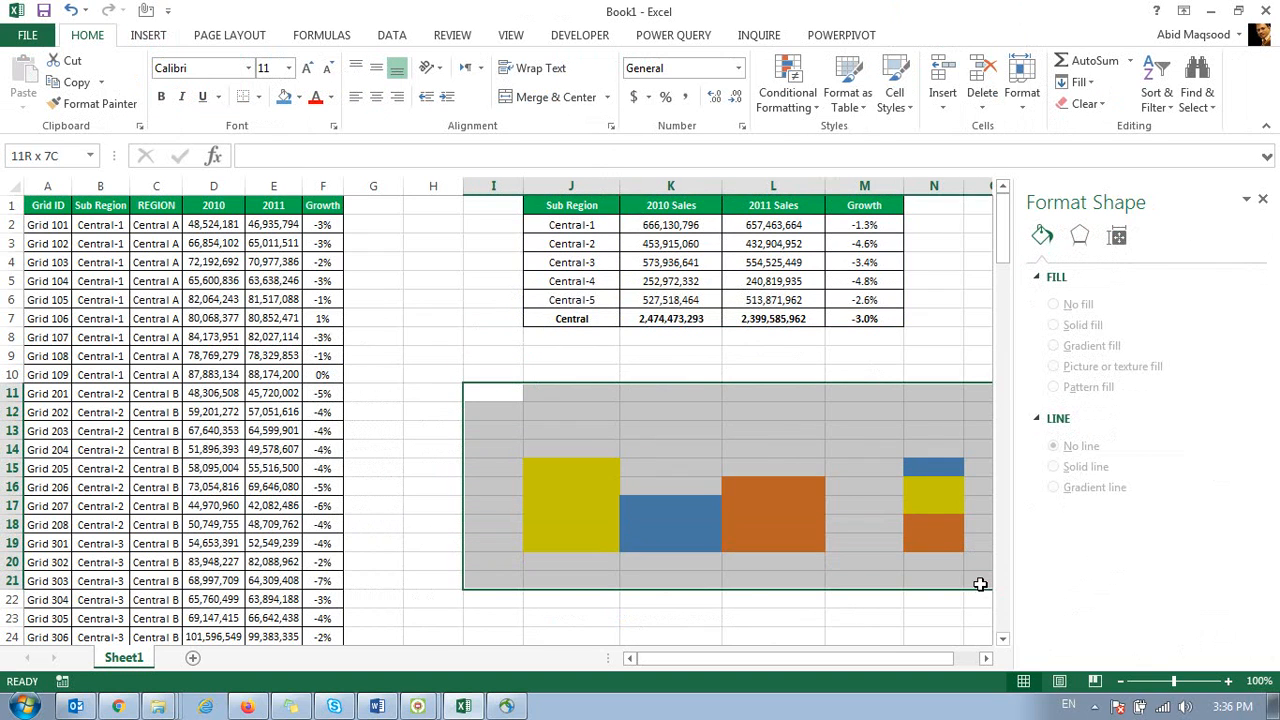
click(298, 97)
click(334, 246)
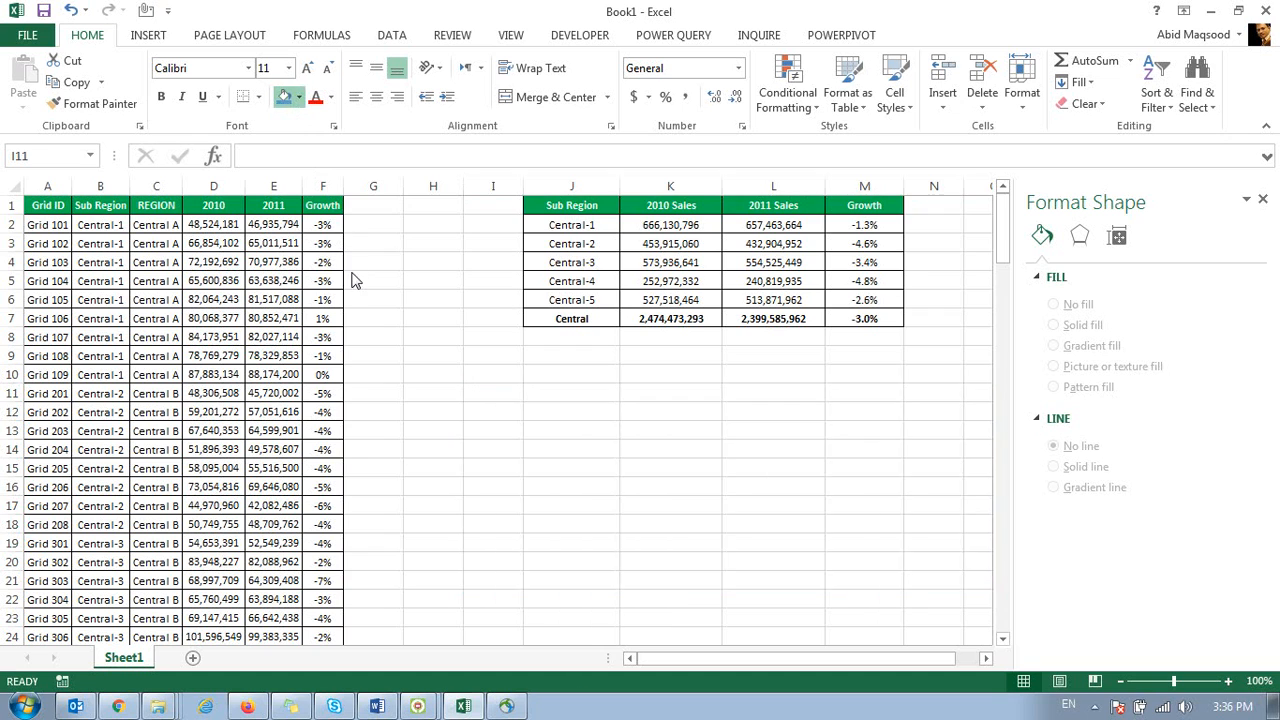
click(626, 471)
Step: Insert an empty clustered column chart from blank cell J13 and place it just below the sub-region table
click(571, 430)
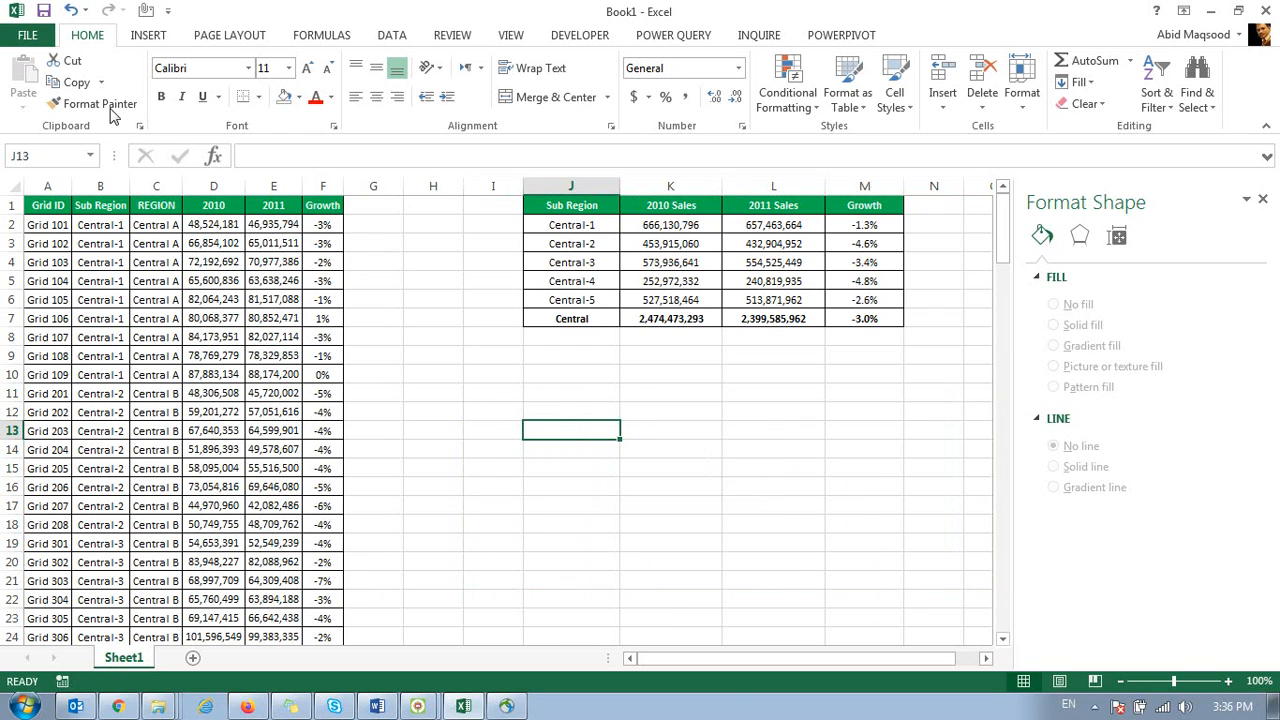
click(148, 35)
click(624, 104)
drag(510, 318, 670, 372)
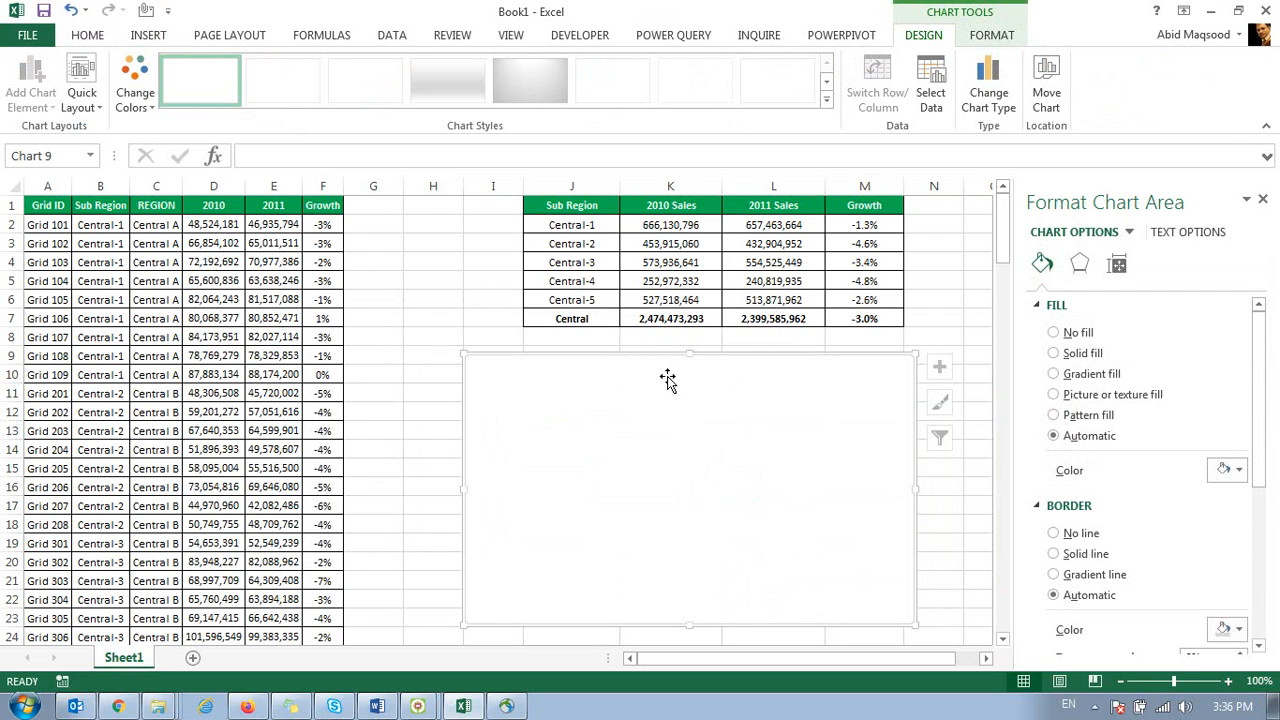
Step: Add a data series to the empty chart, taking its name from K1 (2010 Sales) and its values from K2:K6
right_click(671, 386)
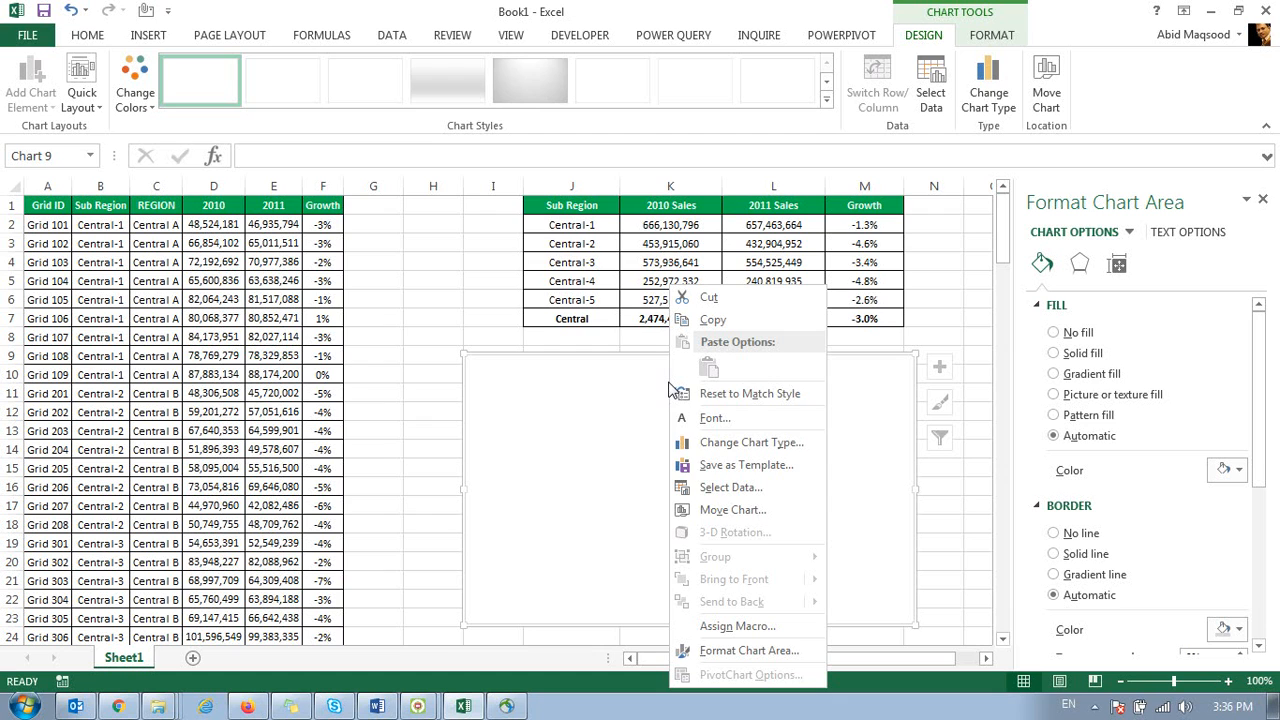
click(732, 488)
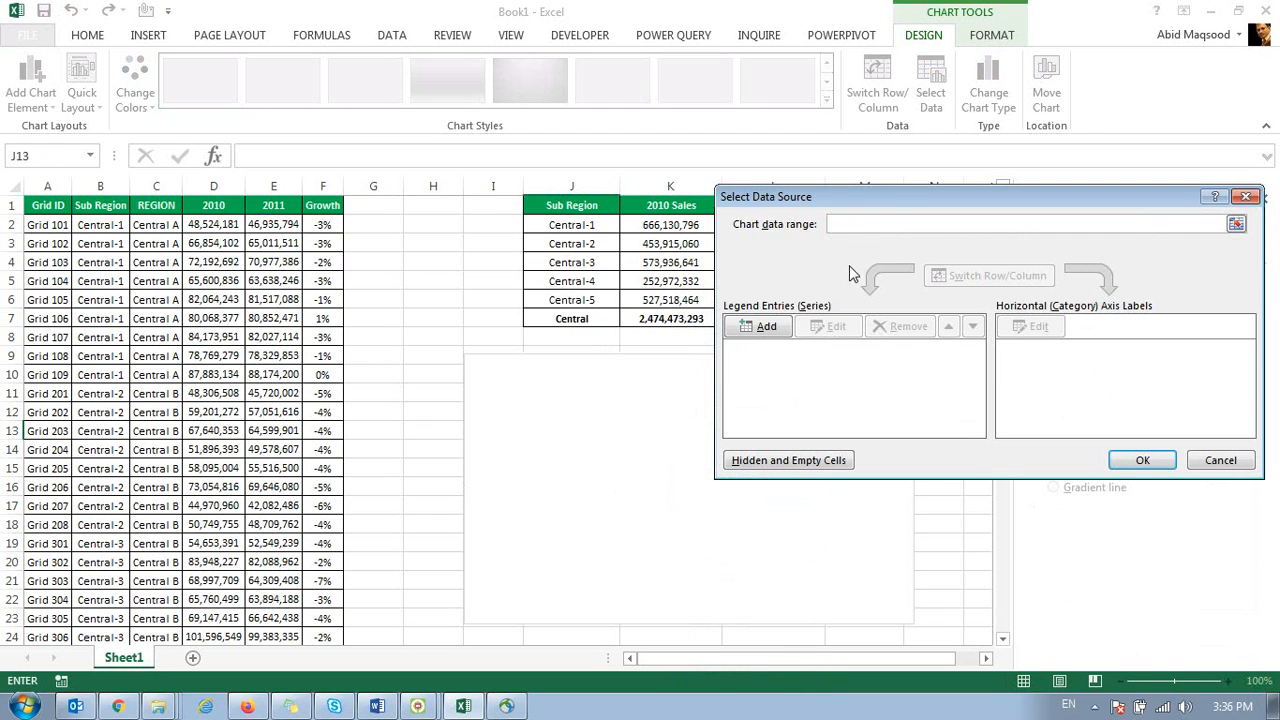
drag(895, 191, 219, 65)
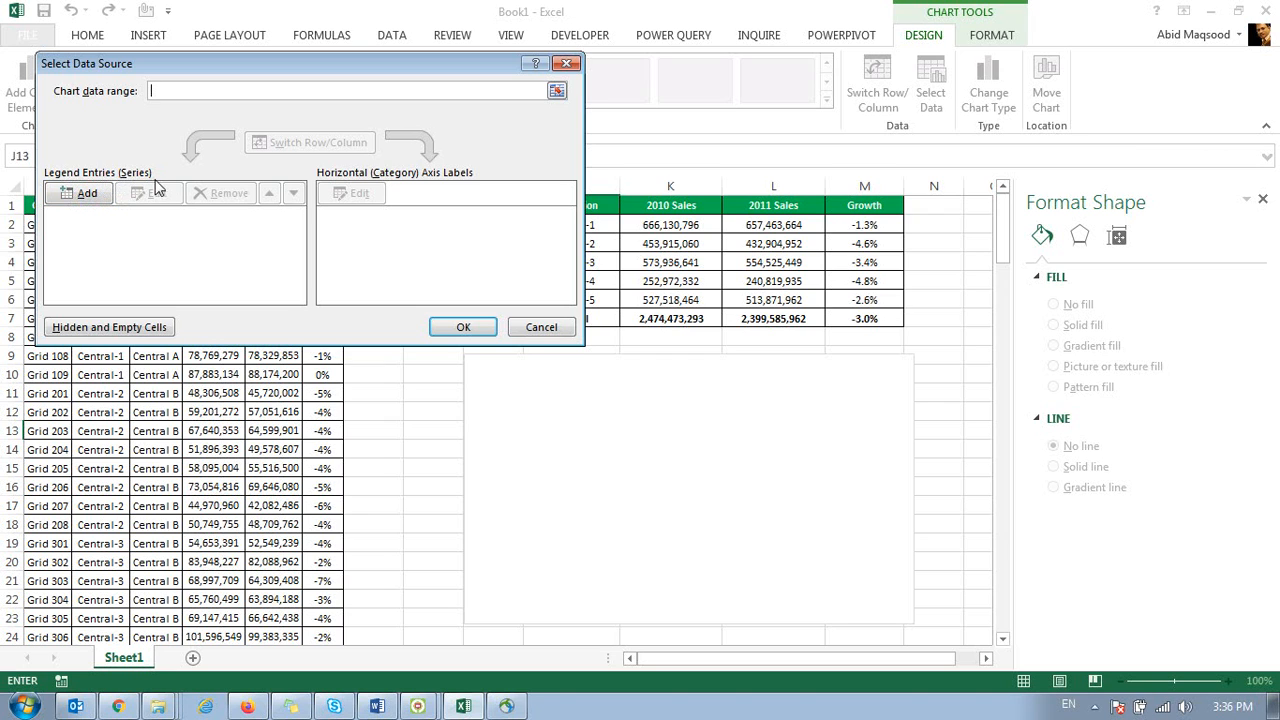
click(80, 194)
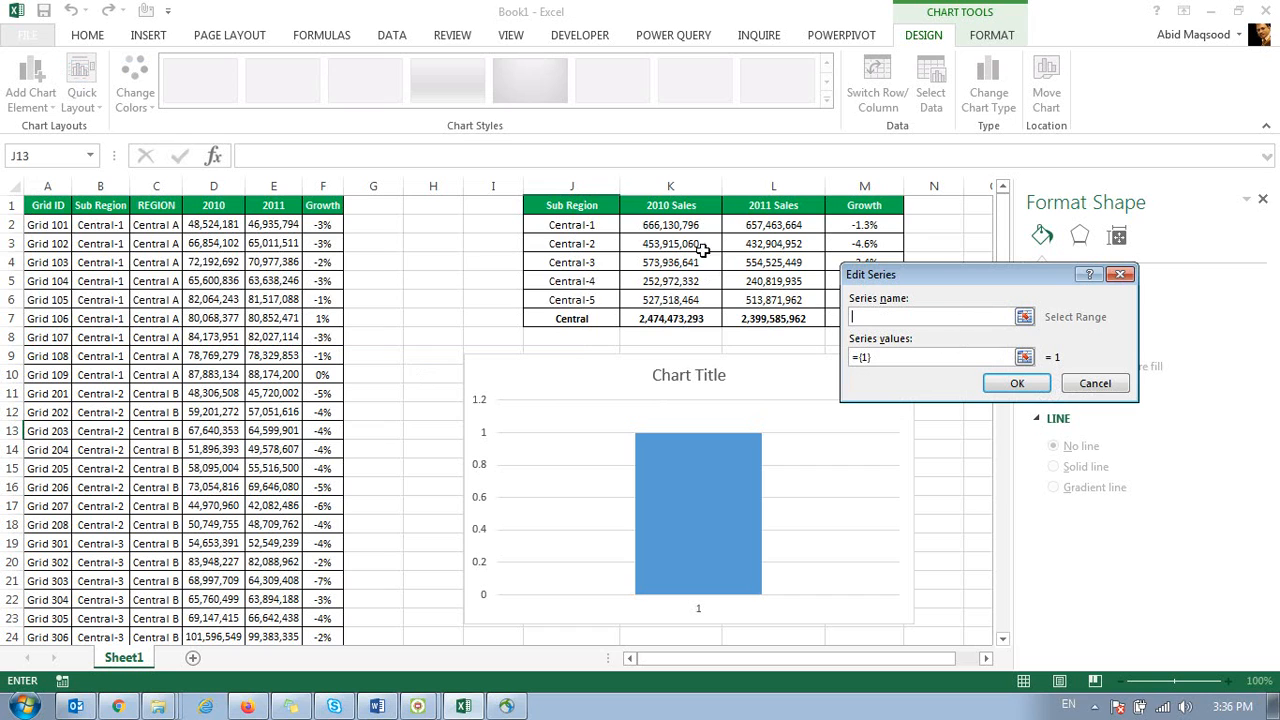
click(672, 207)
click(1024, 358)
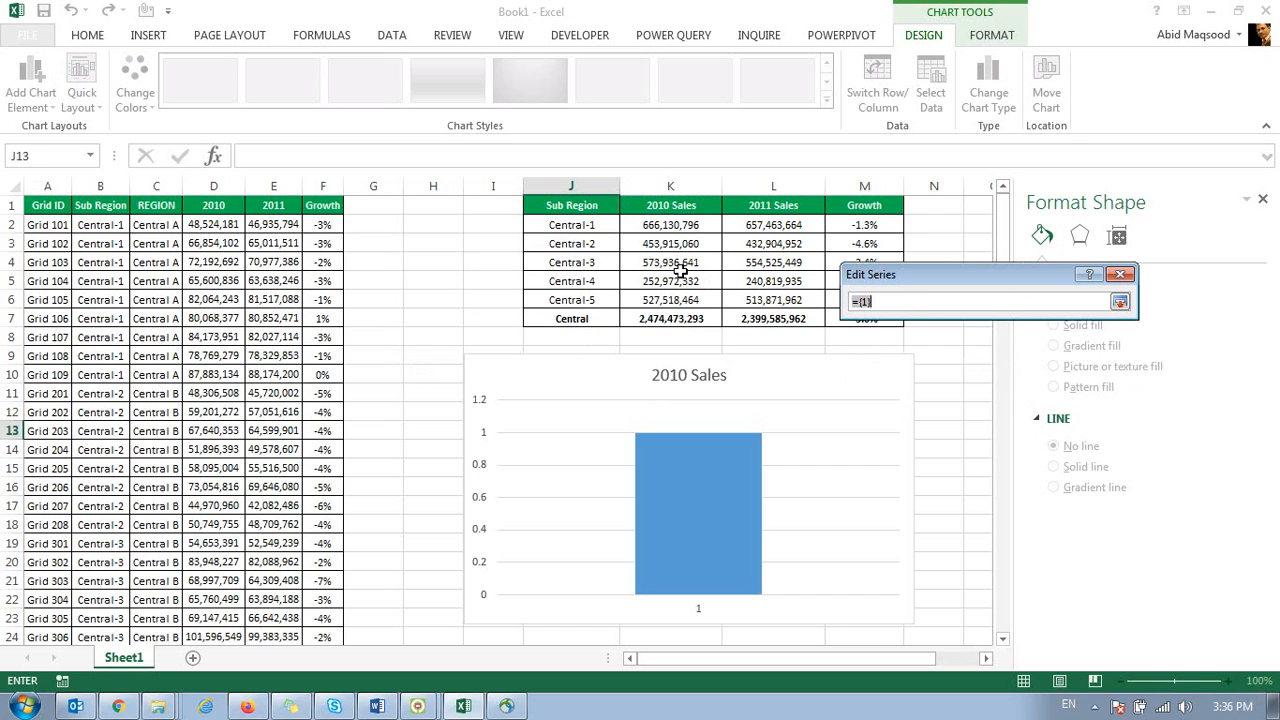
drag(666, 225, 700, 300)
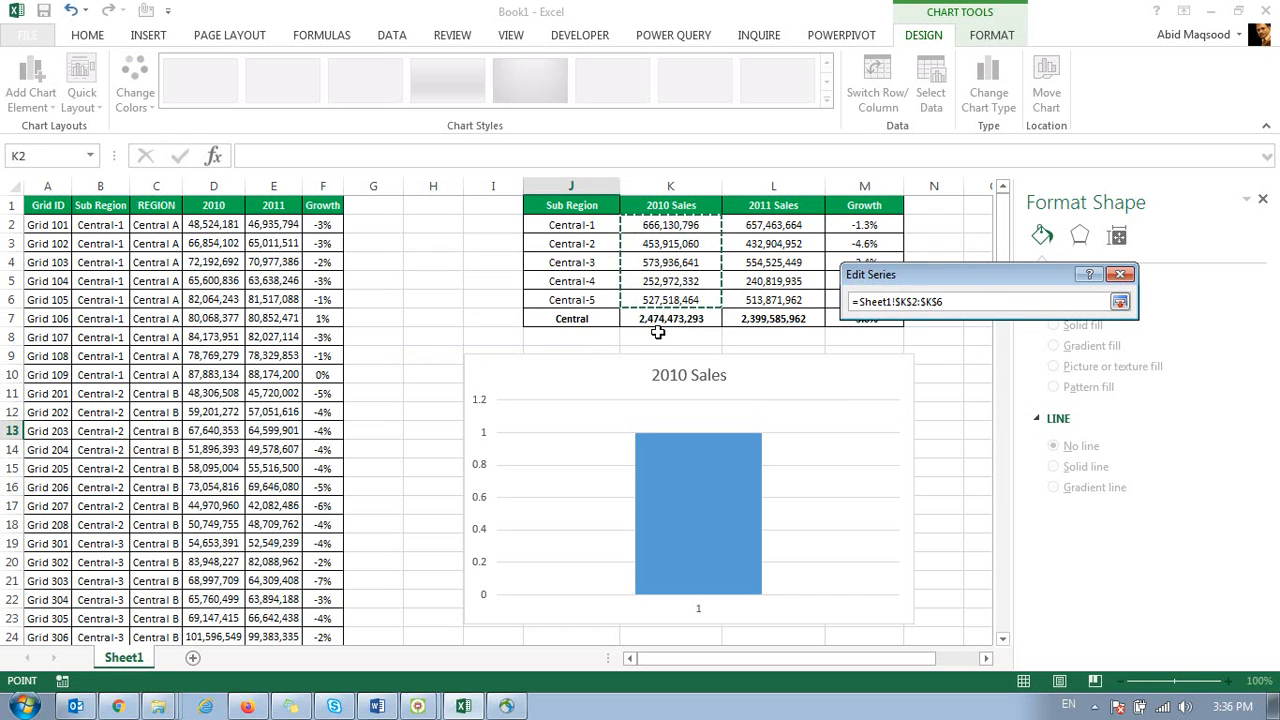
click(1120, 302)
click(1020, 385)
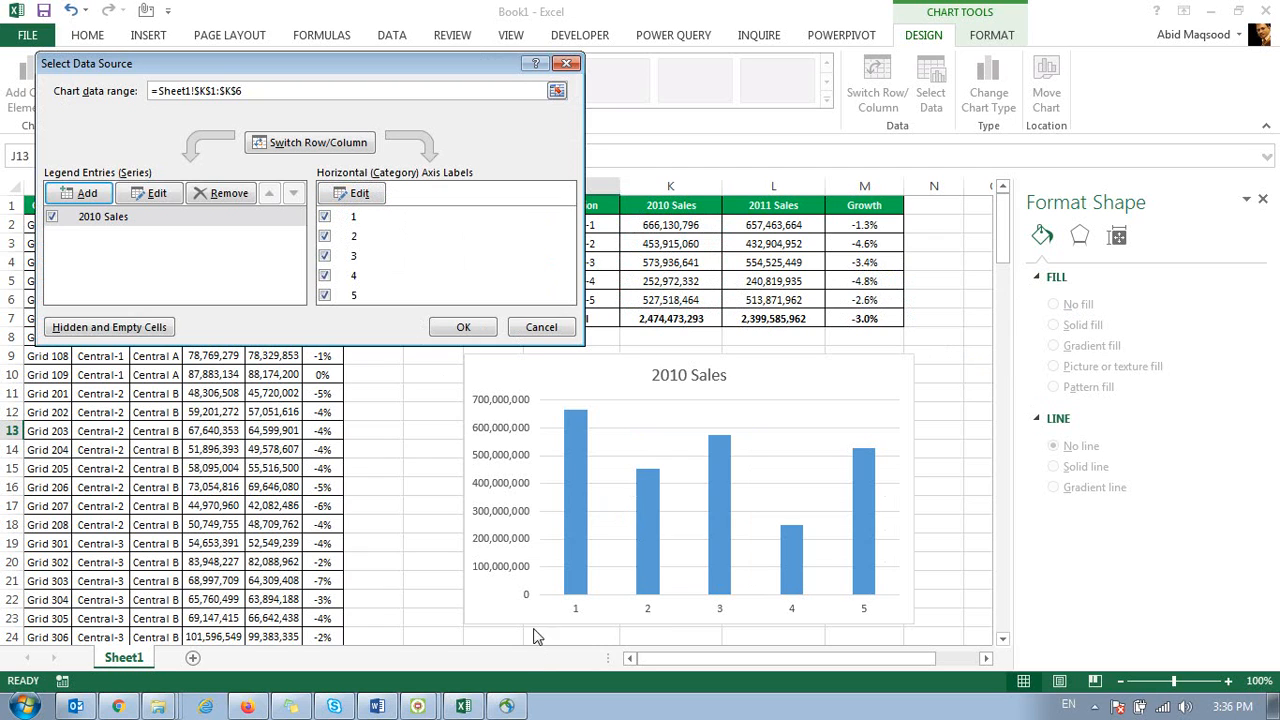
Step: Set the chart's horizontal category labels to the sub-region names in J2:J6 and accept the data source
click(350, 195)
drag(568, 226, 578, 289)
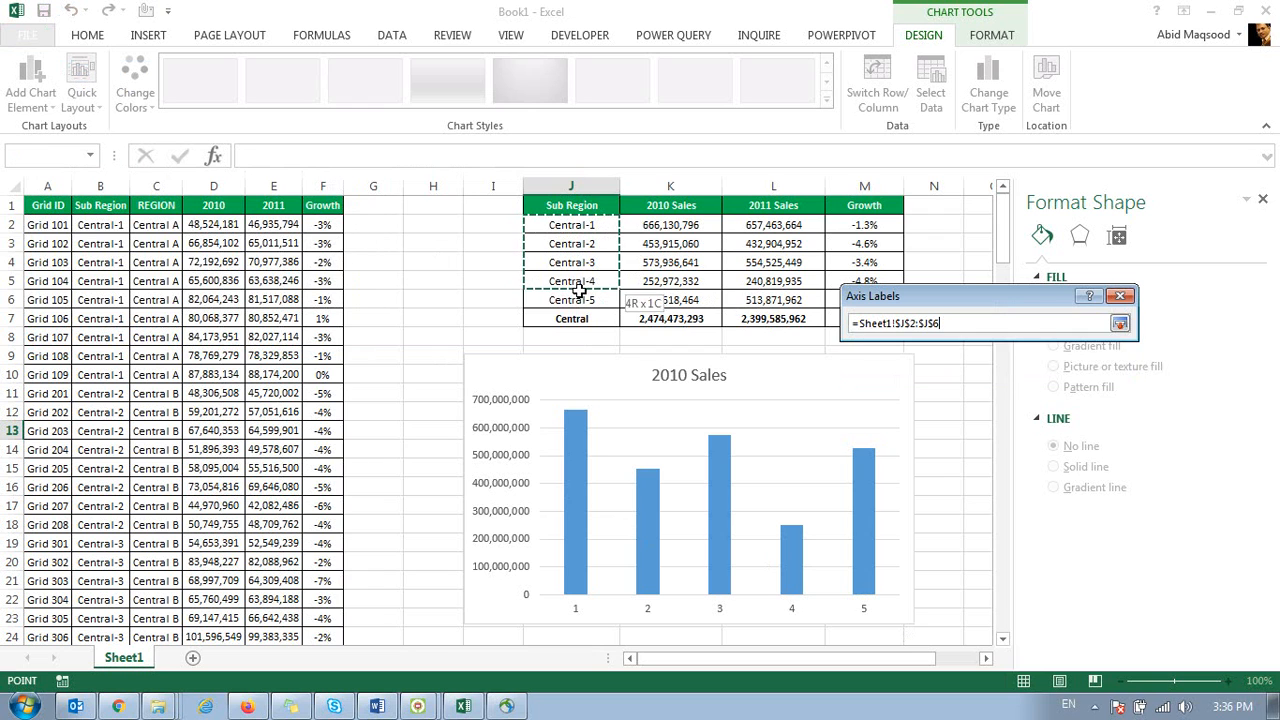
click(1012, 366)
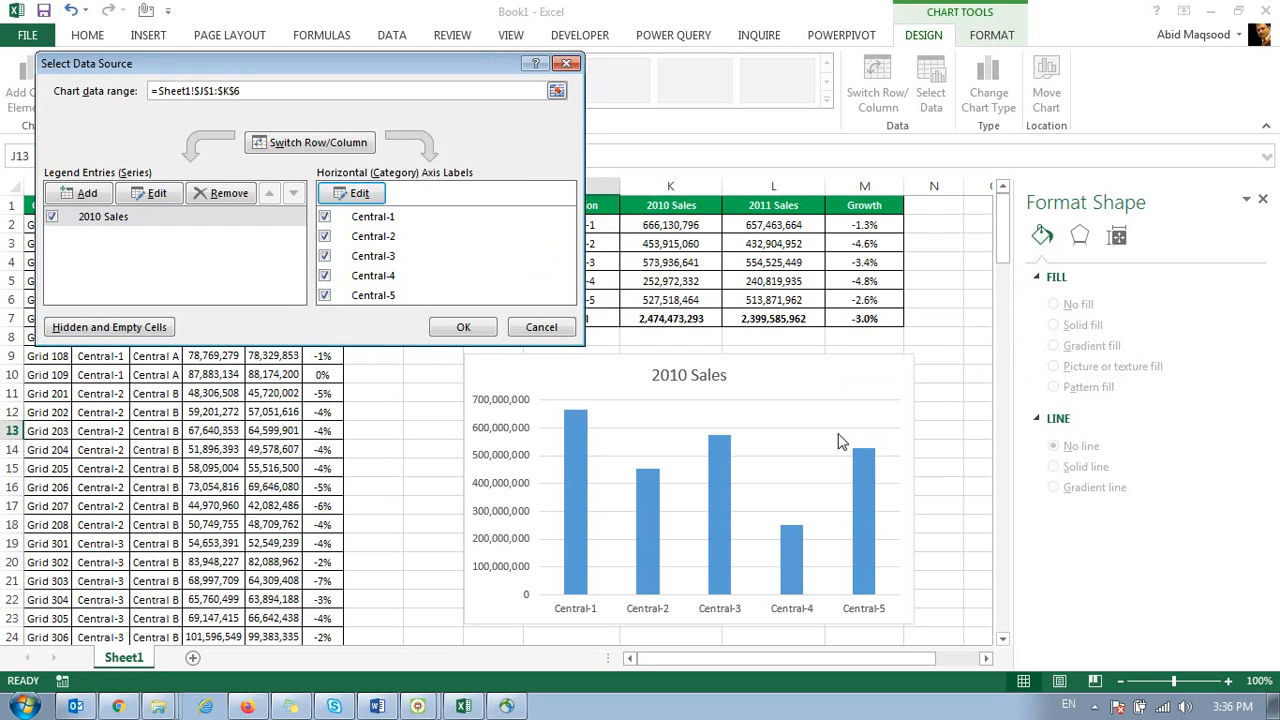
click(463, 330)
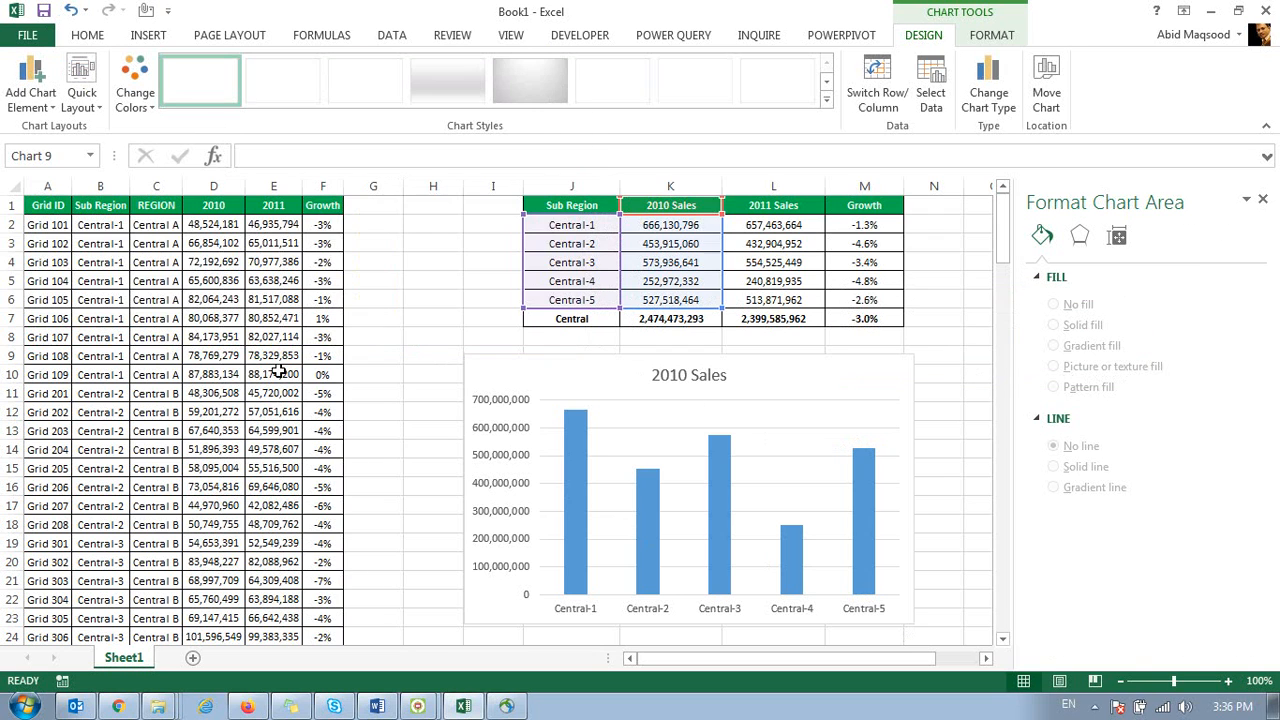
Step: Add a second series to the chart's data source, named from L1 (2011 Sales) with values L2:L6
right_click(572, 390)
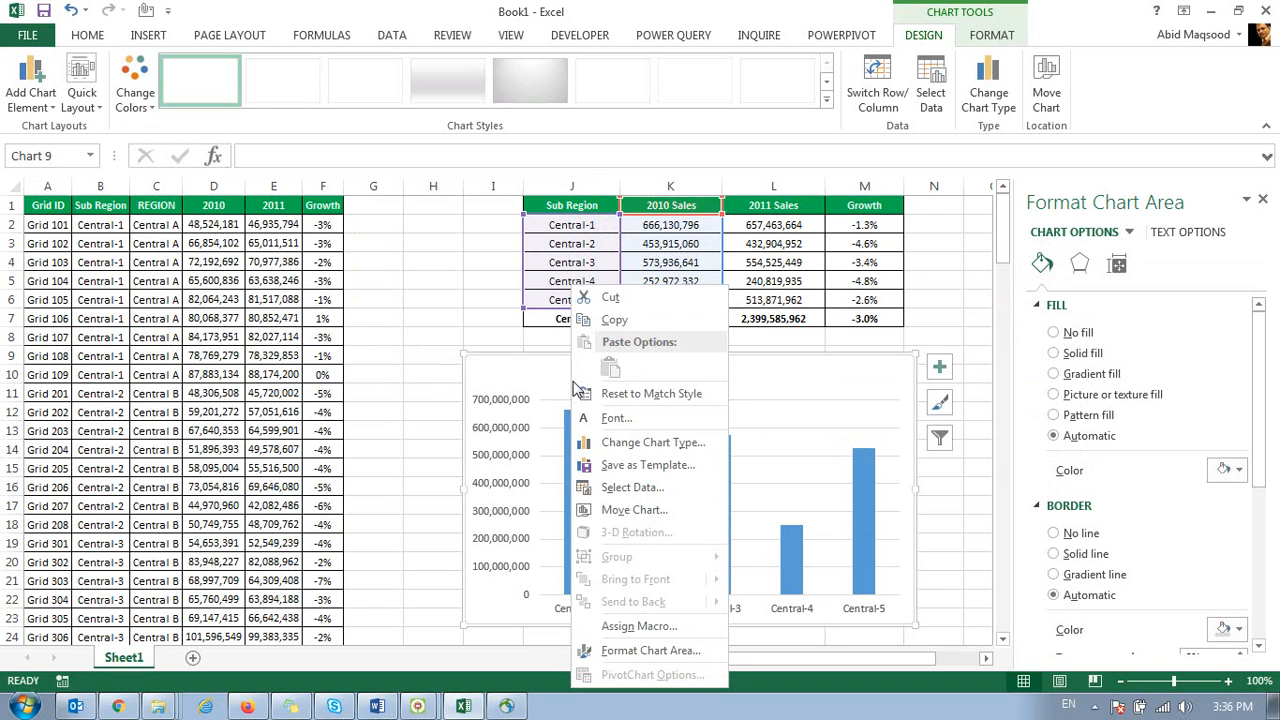
click(633, 487)
click(68, 195)
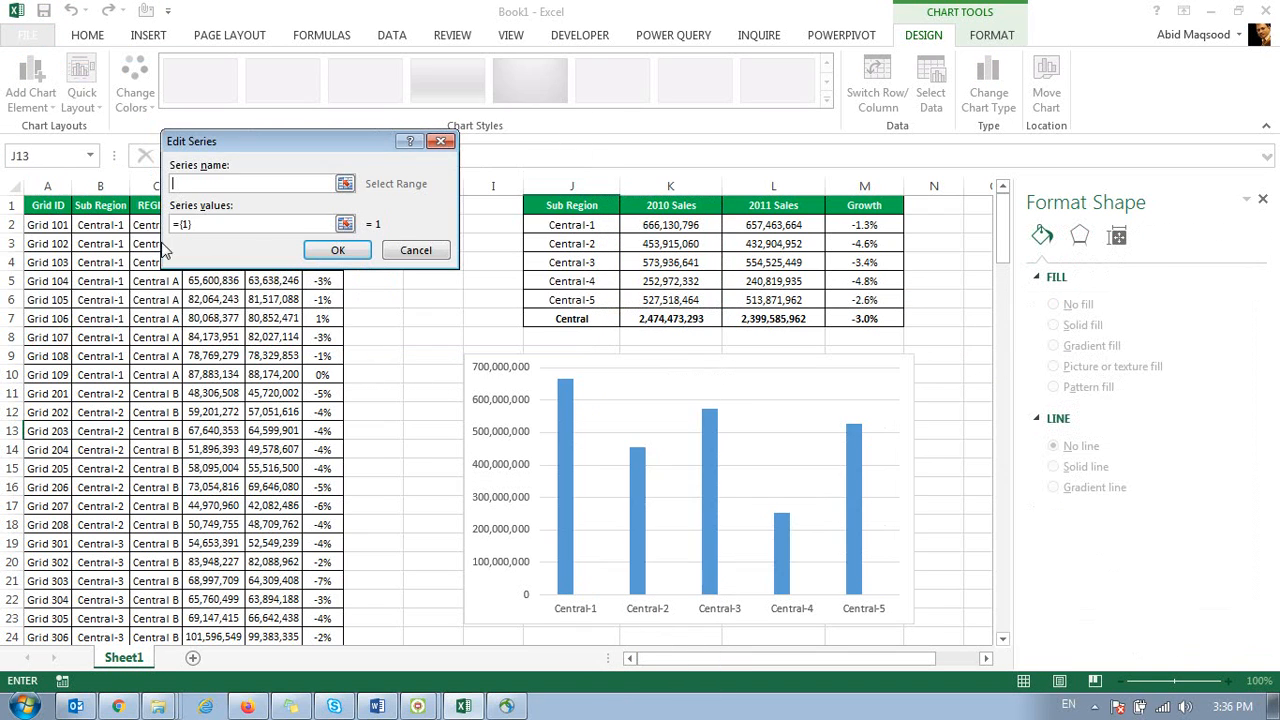
click(773, 206)
click(334, 225)
click(345, 224)
drag(772, 226, 776, 302)
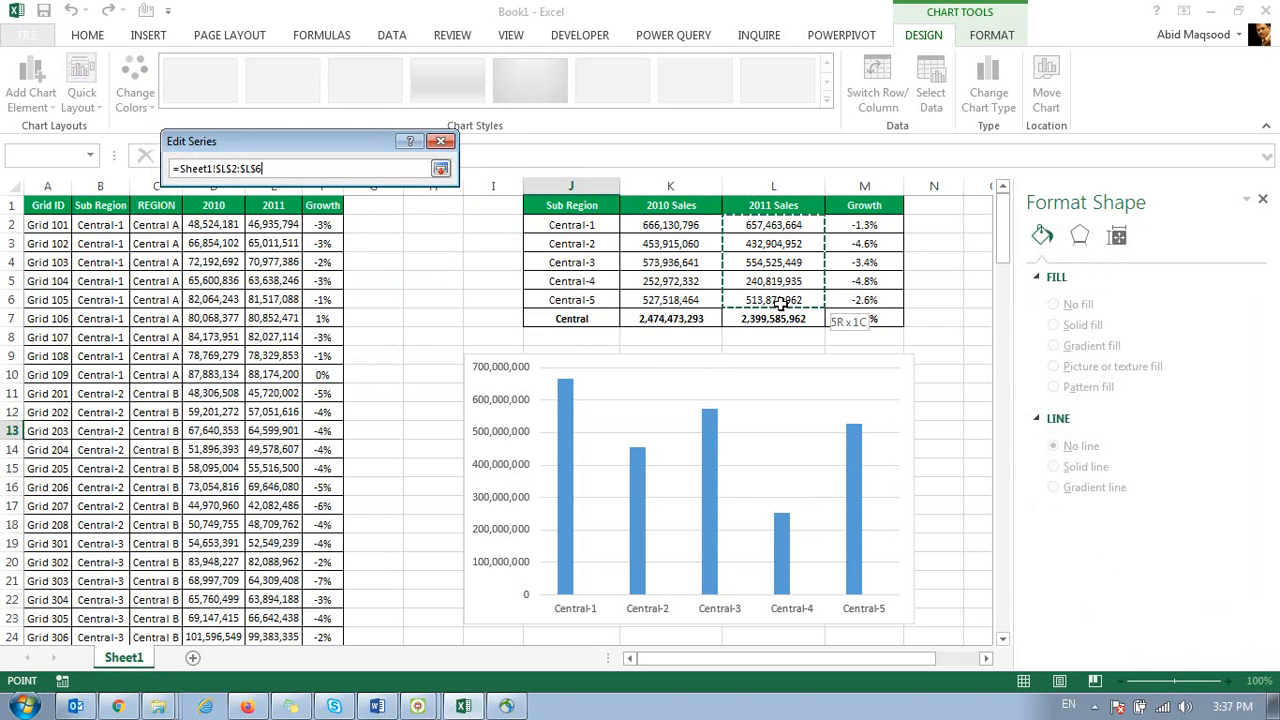
click(441, 168)
click(340, 251)
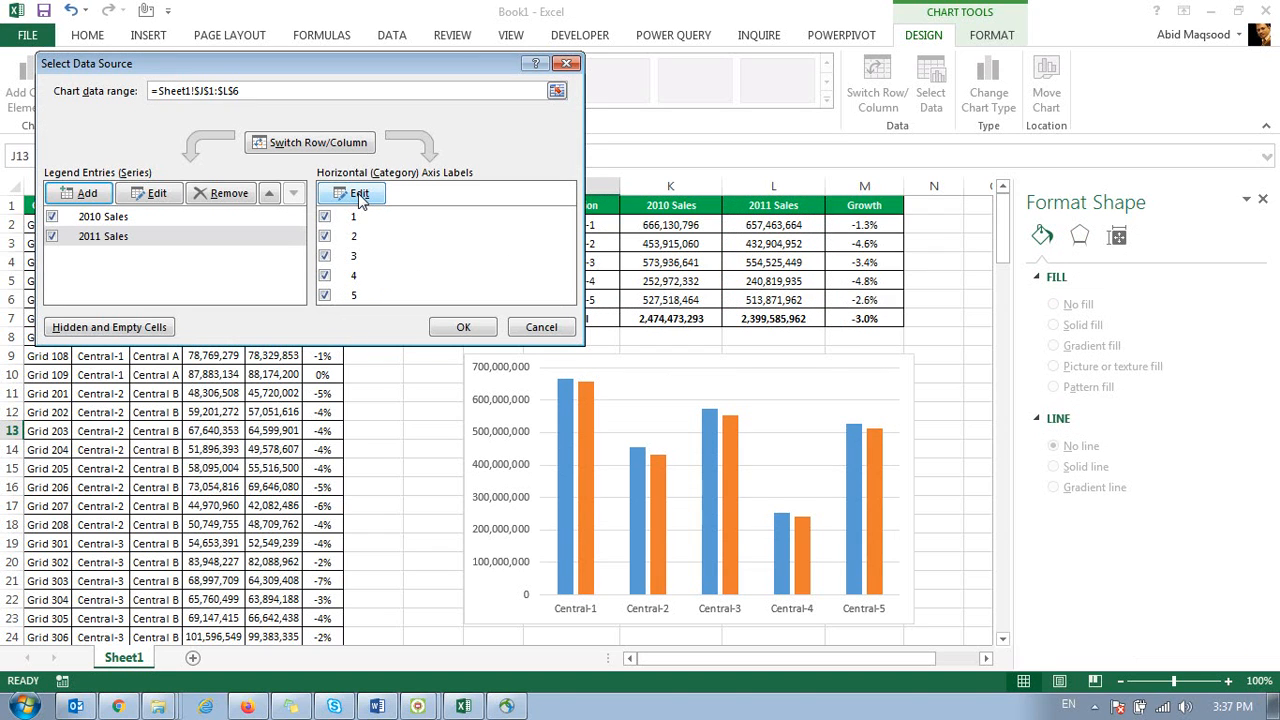
Step: Add a third series named from M1 (Growth) with values M2:M6
click(82, 193)
click(852, 207)
key(Tab)
drag(898, 228, 882, 300)
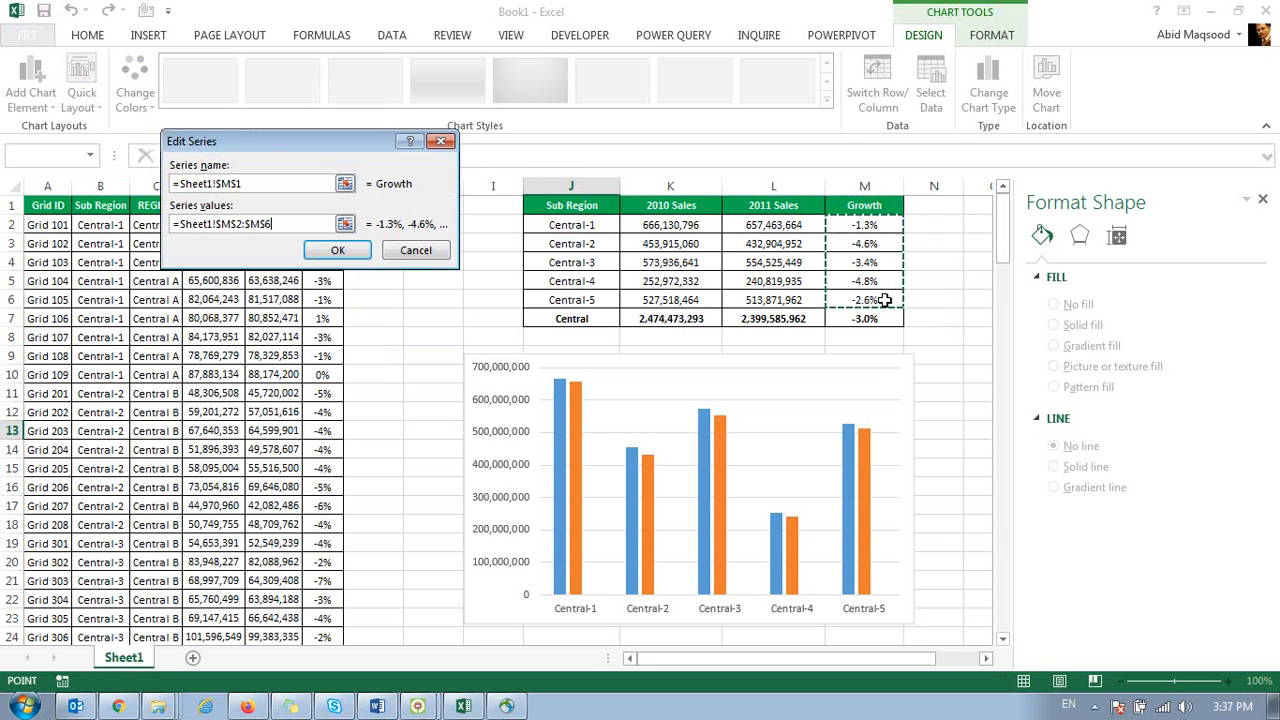
click(338, 250)
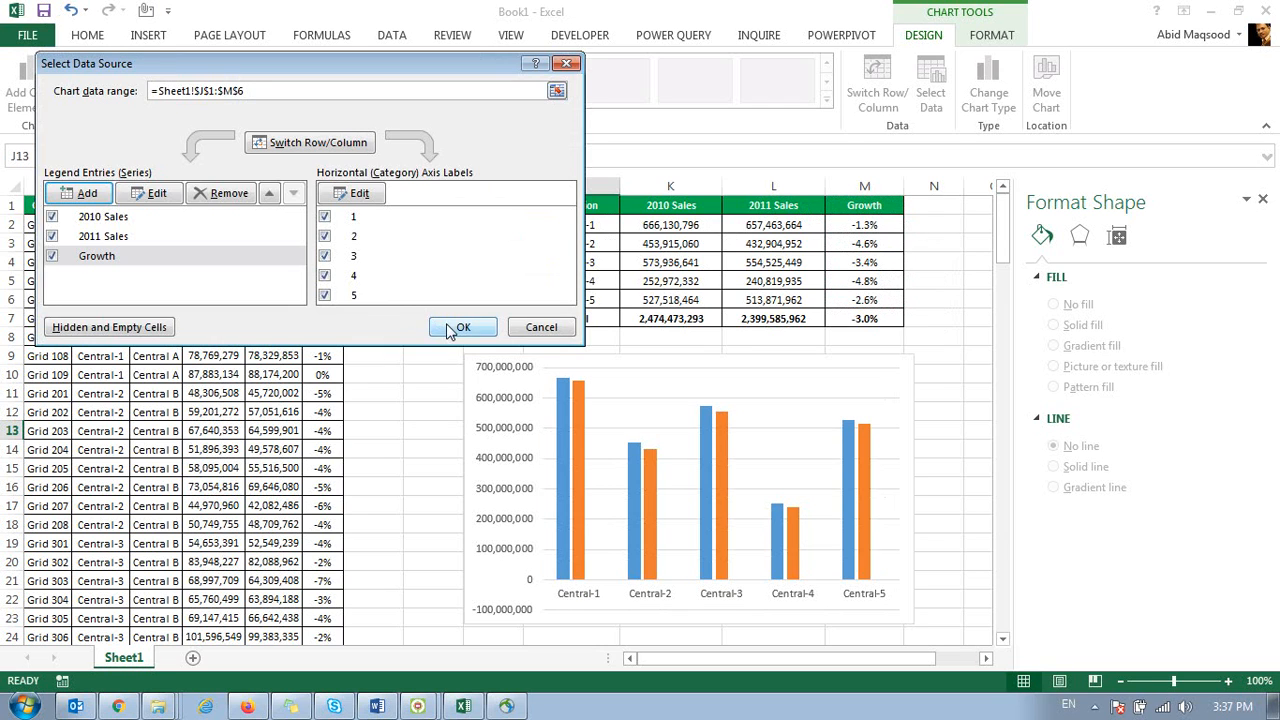
Step: Assign J2:J6 as the category labels for the Growth series and apply the data source changes
click(359, 193)
drag(565, 224, 571, 300)
click(338, 229)
click(459, 333)
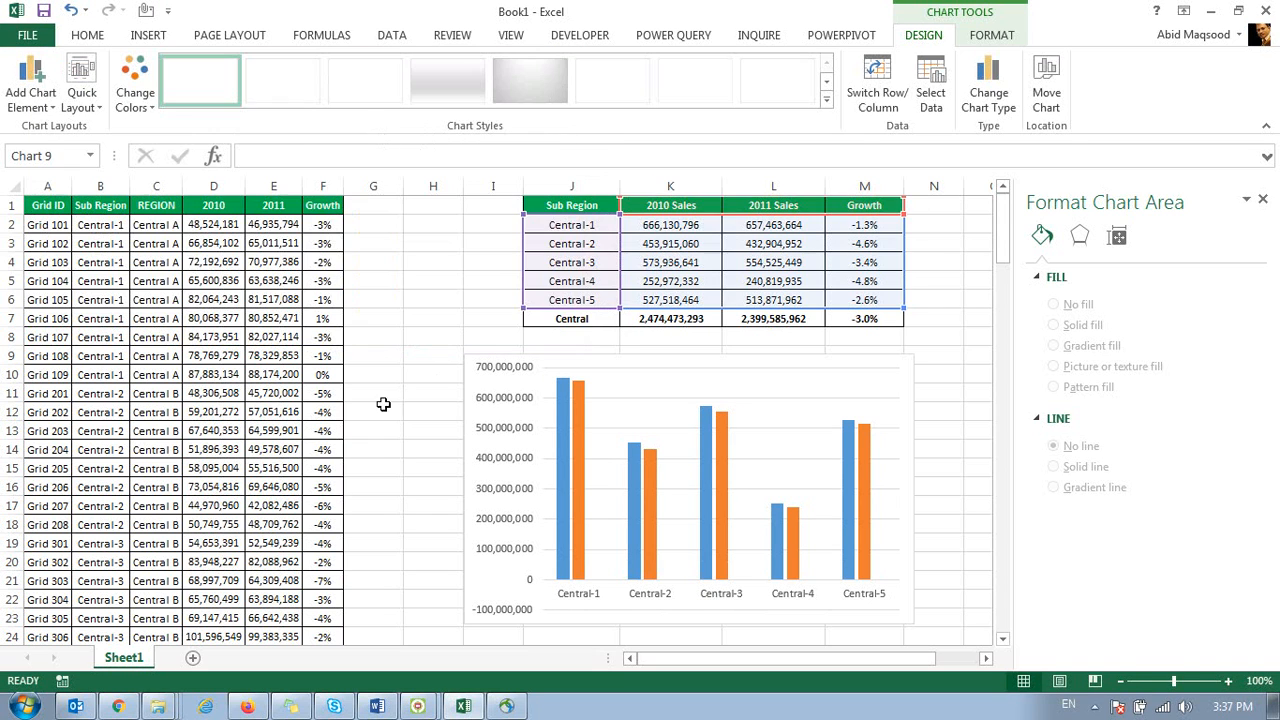
click(376, 415)
Step: Move the column chart slightly up and add a chart title and a legend at the bottom
drag(532, 346, 511, 331)
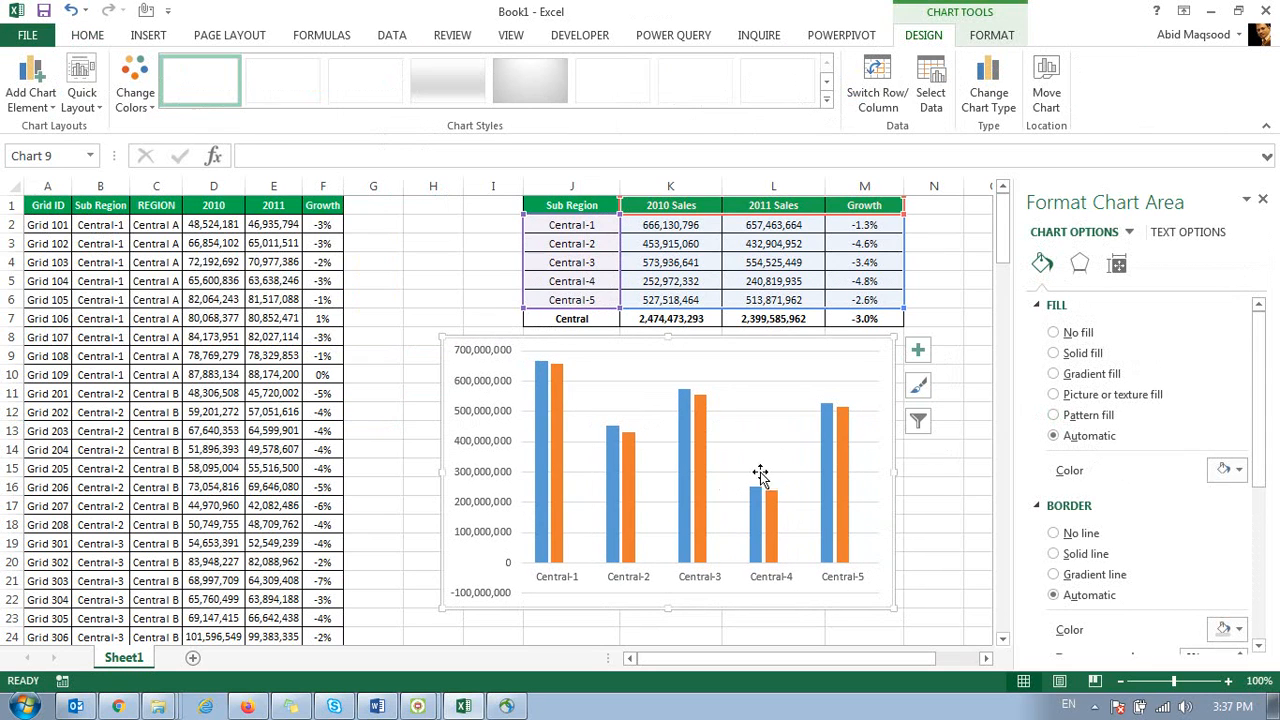
click(917, 349)
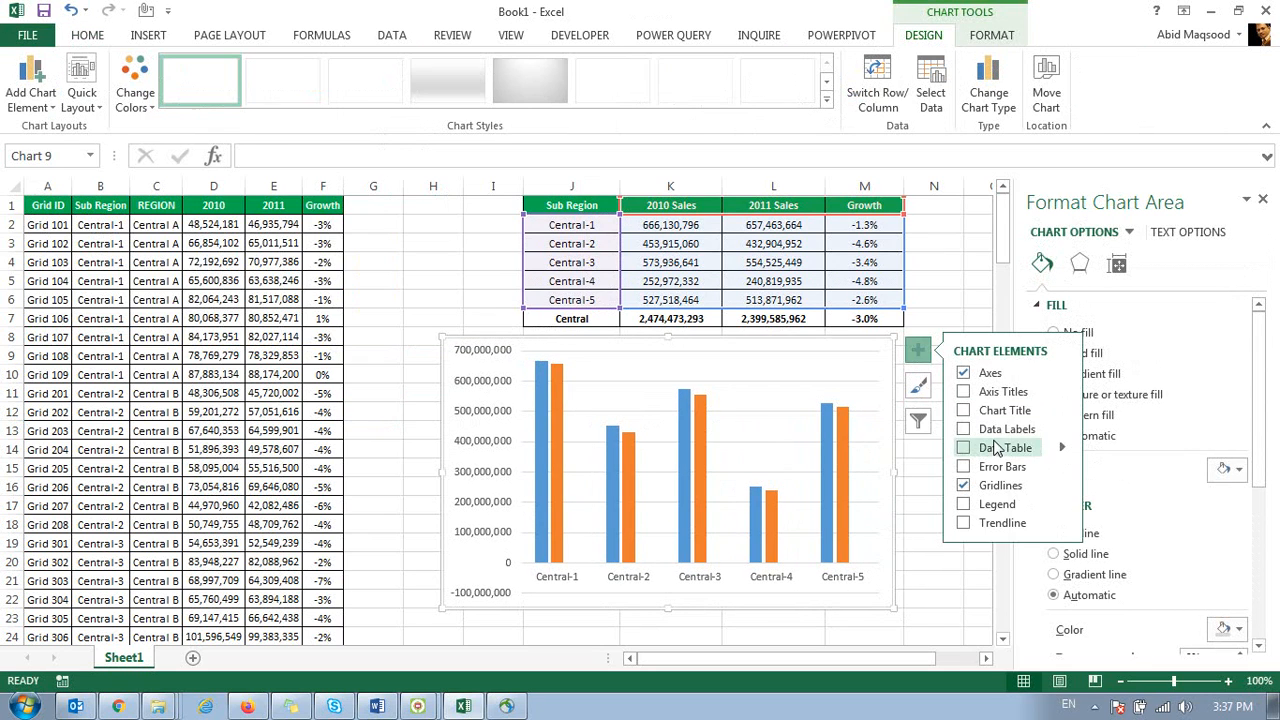
click(964, 411)
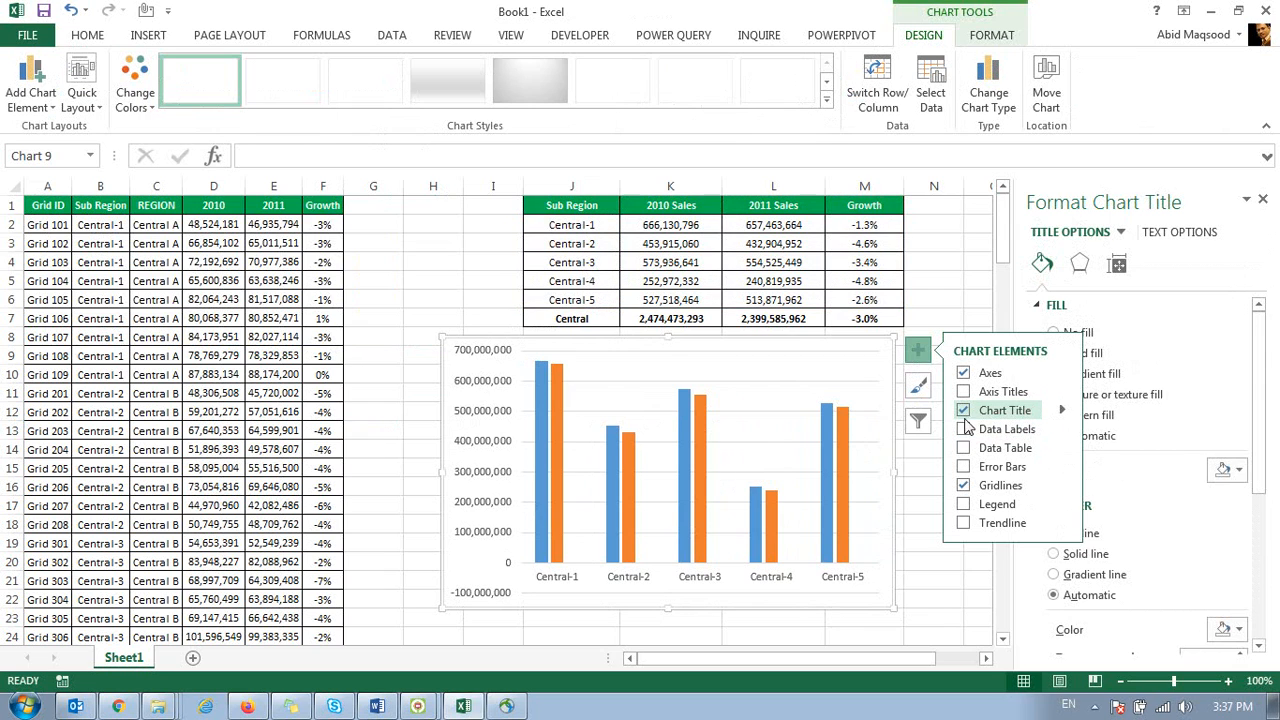
click(963, 505)
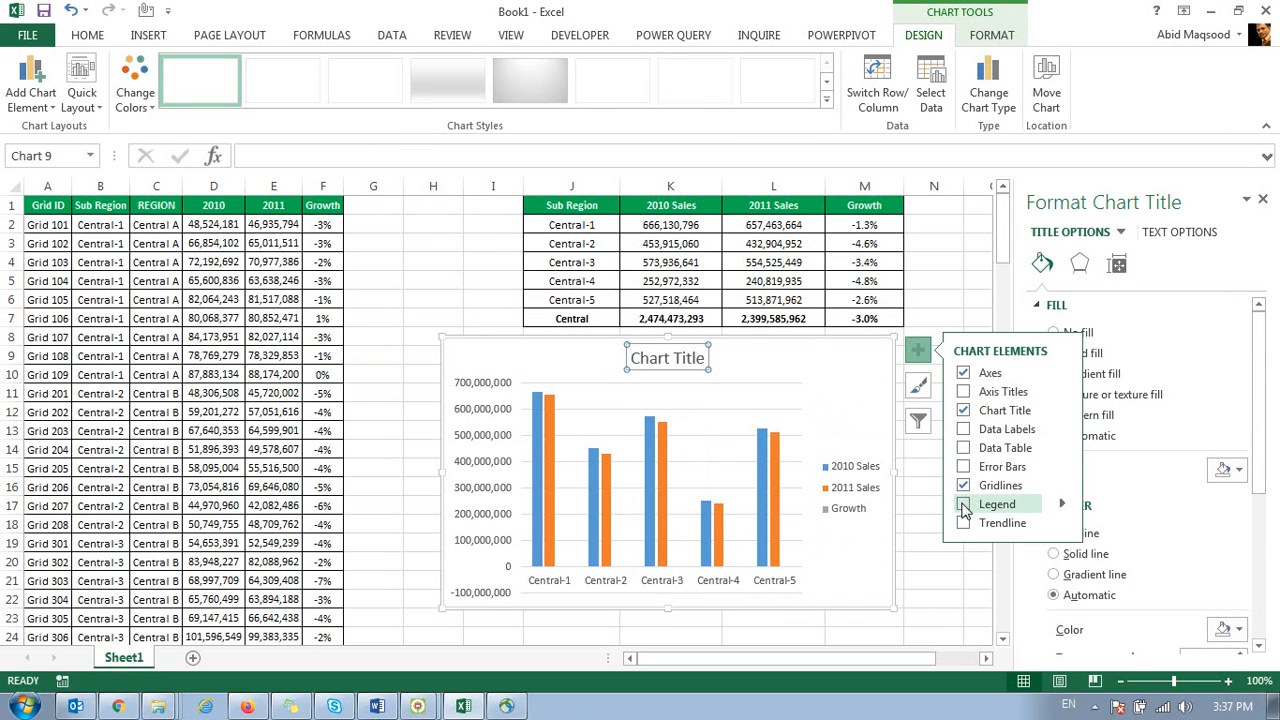
click(1063, 505)
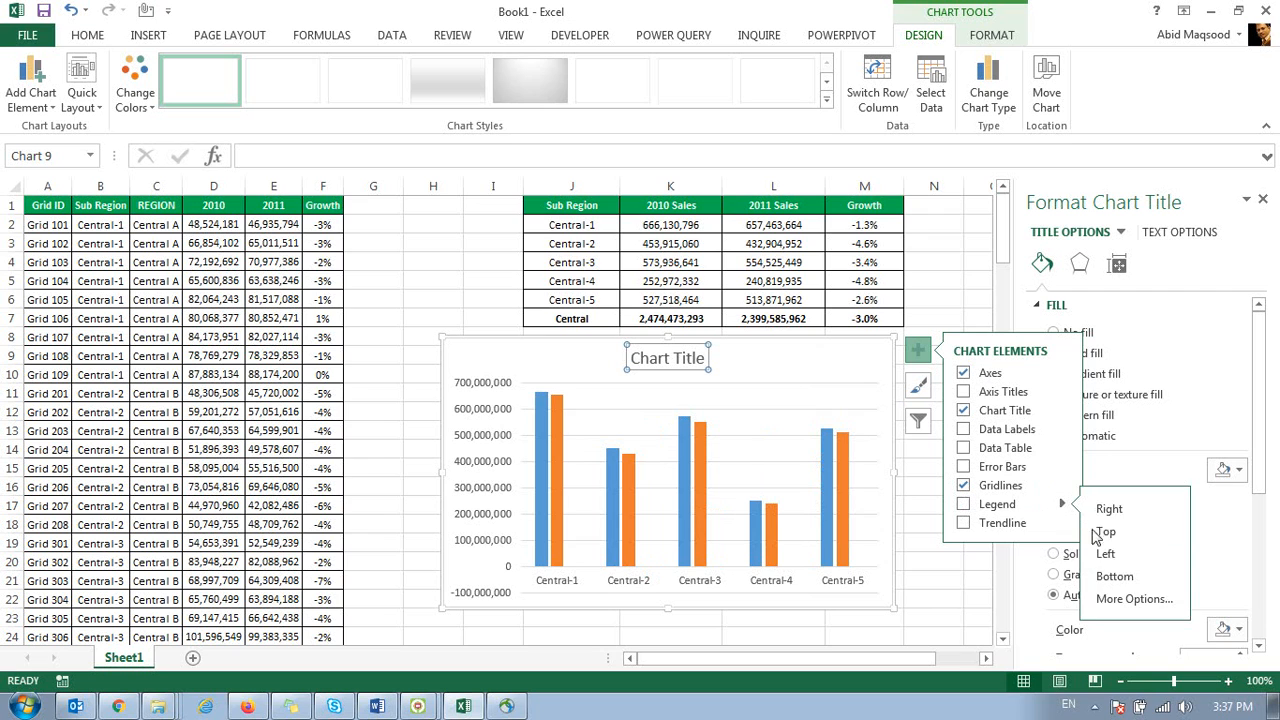
click(1106, 574)
click(693, 627)
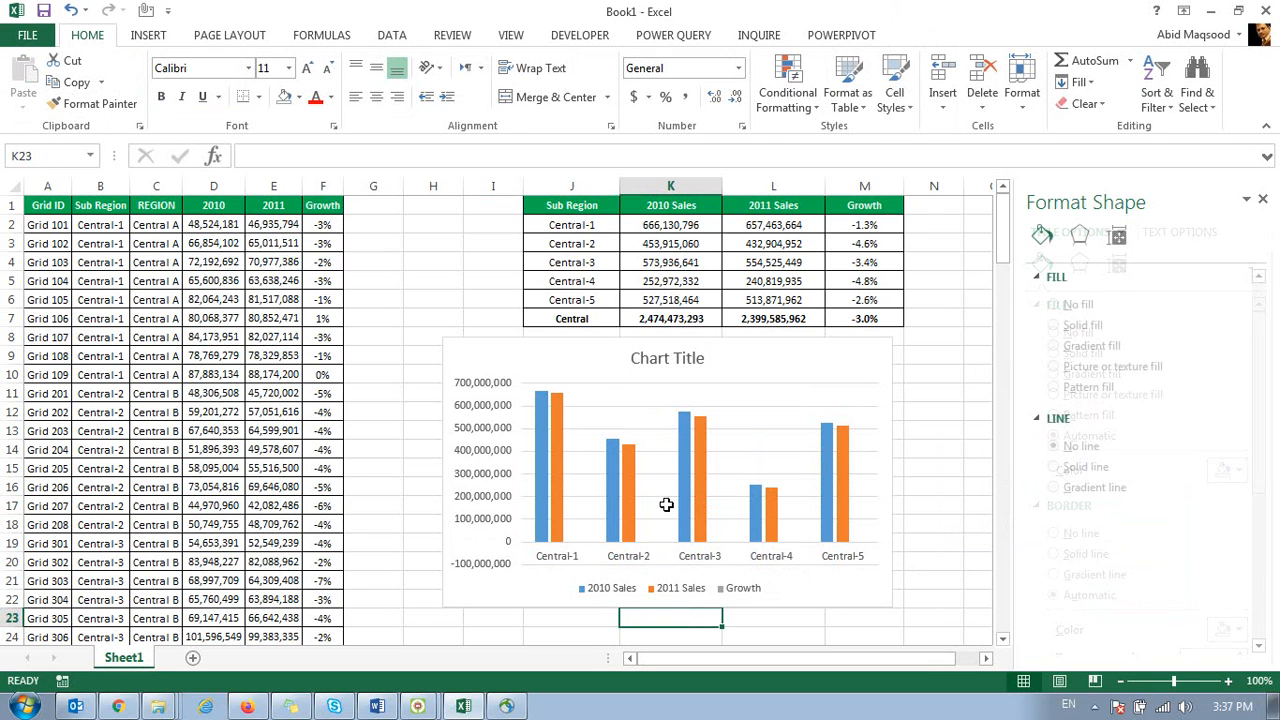
Step: Move the chart up over the summary table and plot its Growth series on the secondary axis
drag(537, 339, 517, 252)
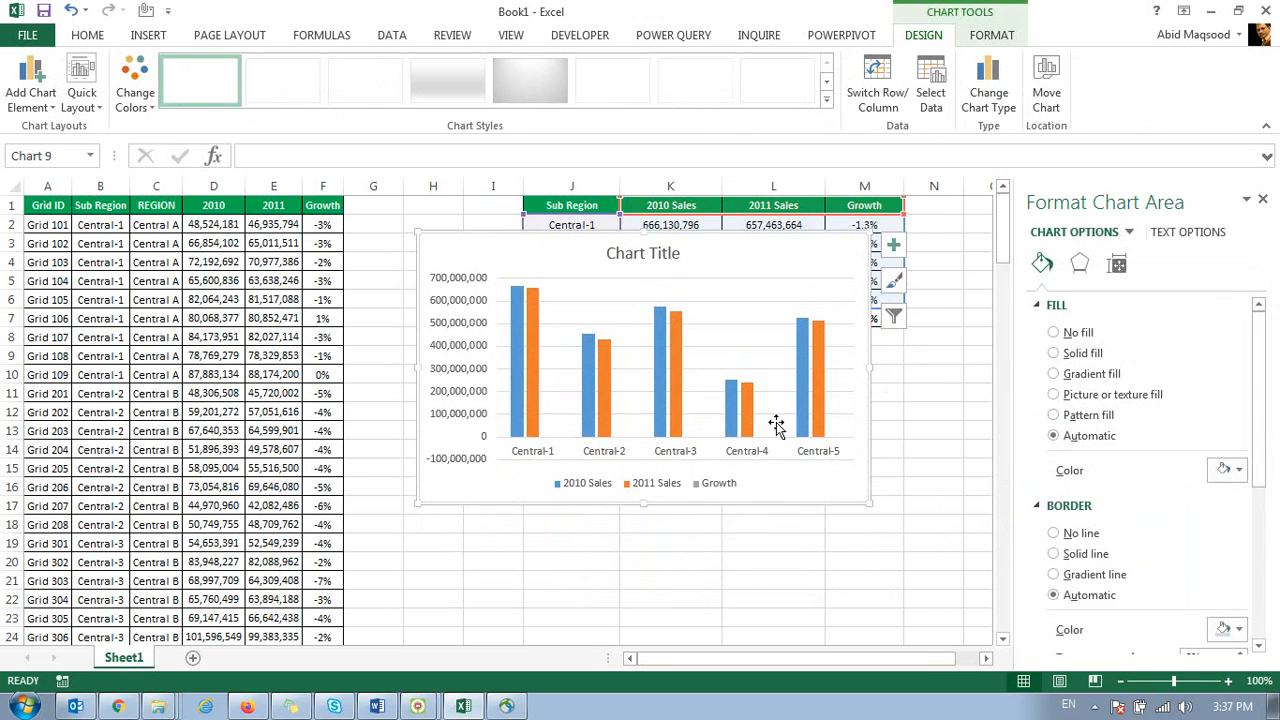
click(705, 490)
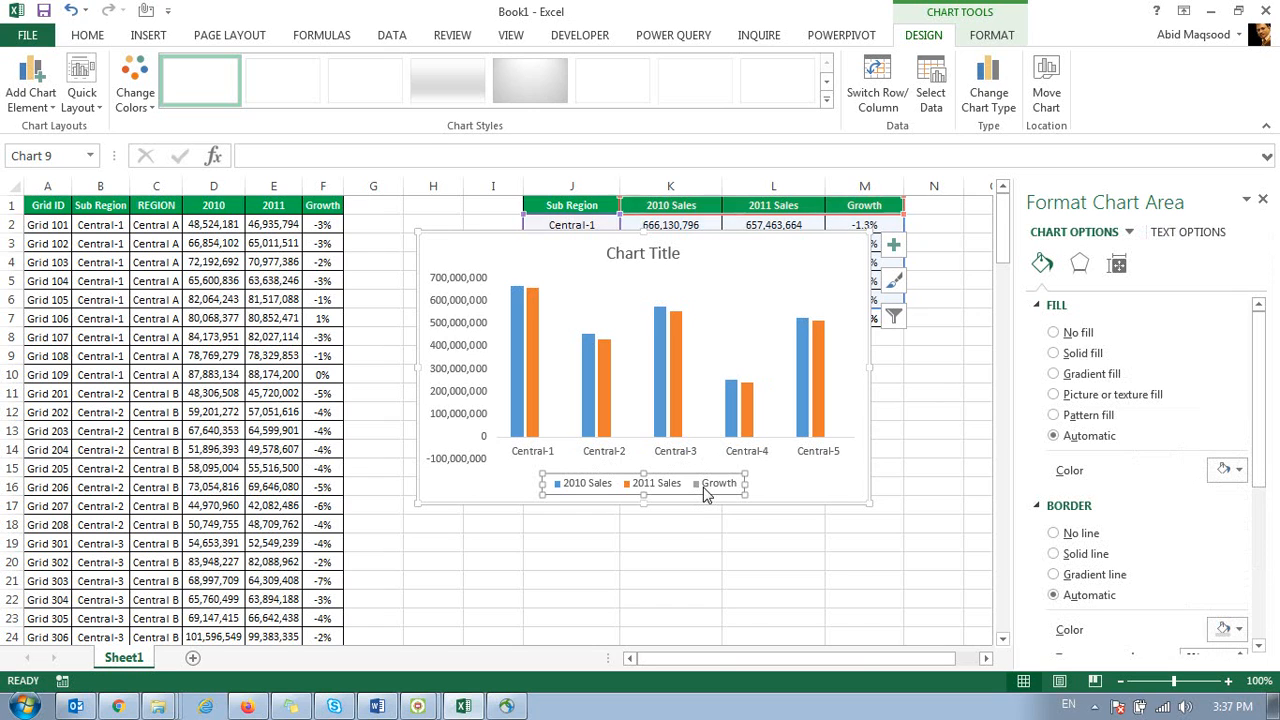
right_click(707, 487)
click(707, 488)
click(707, 487)
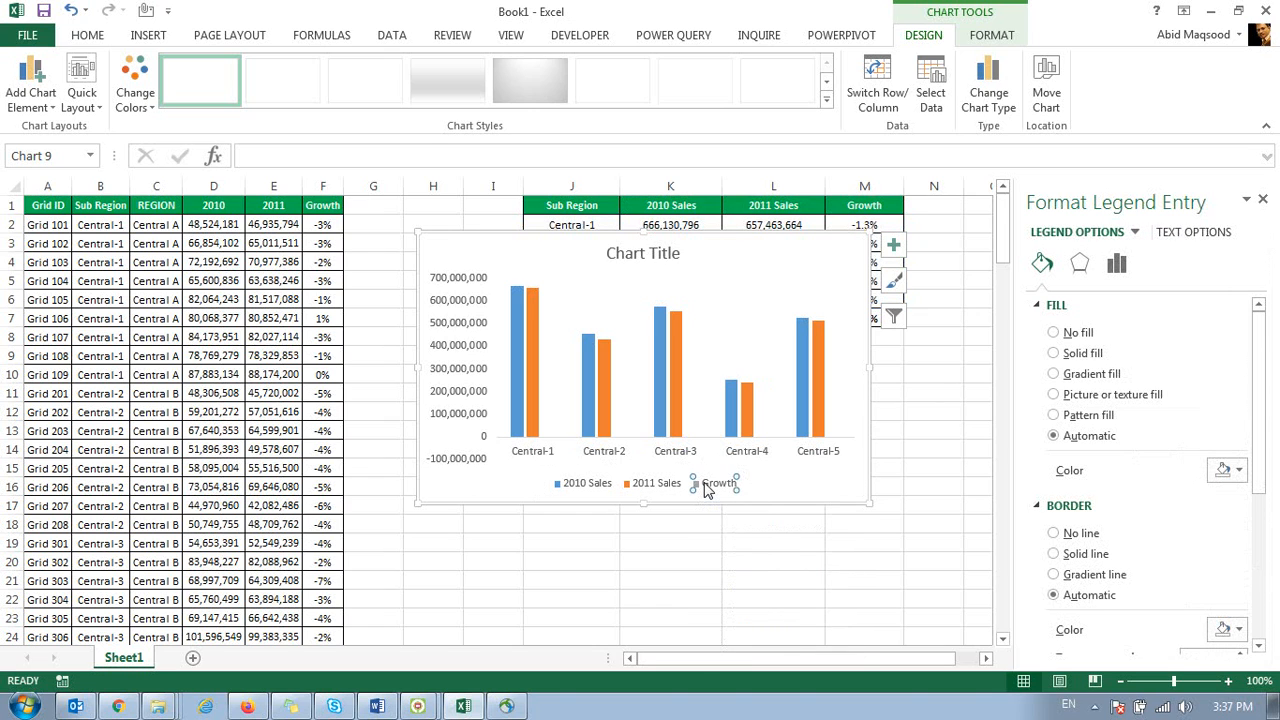
right_click(707, 487)
right_click(721, 490)
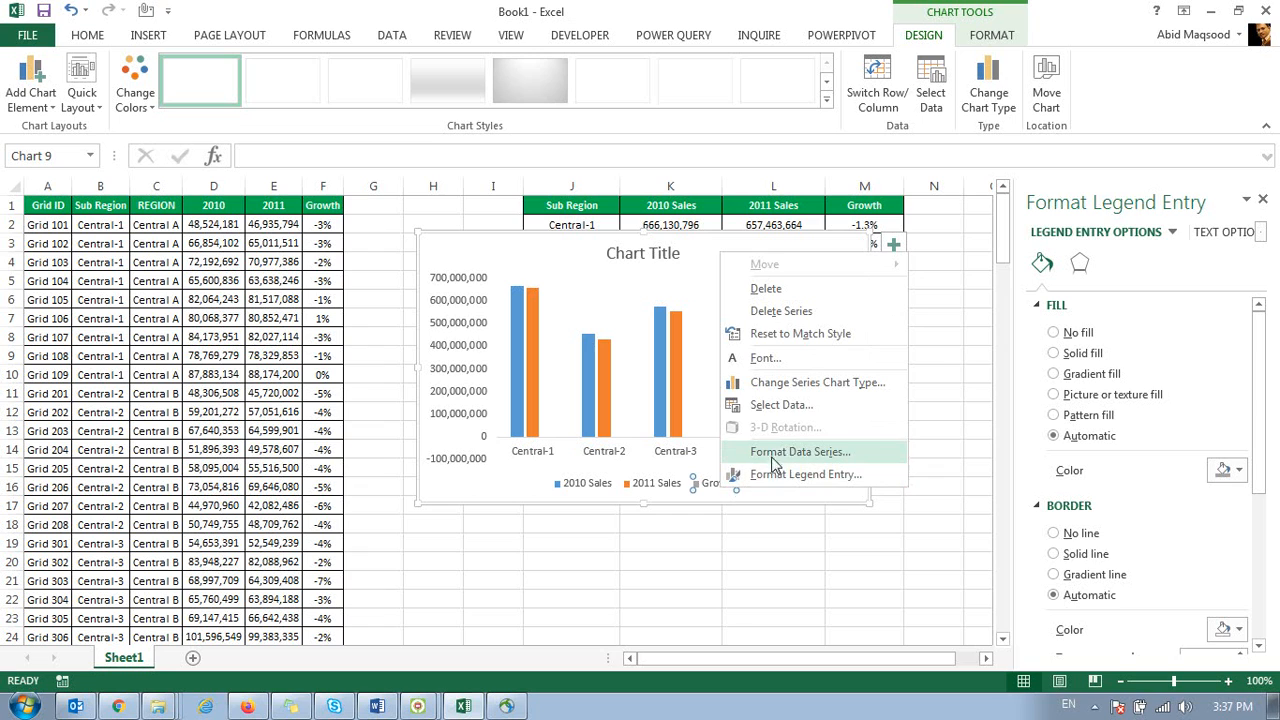
click(789, 453)
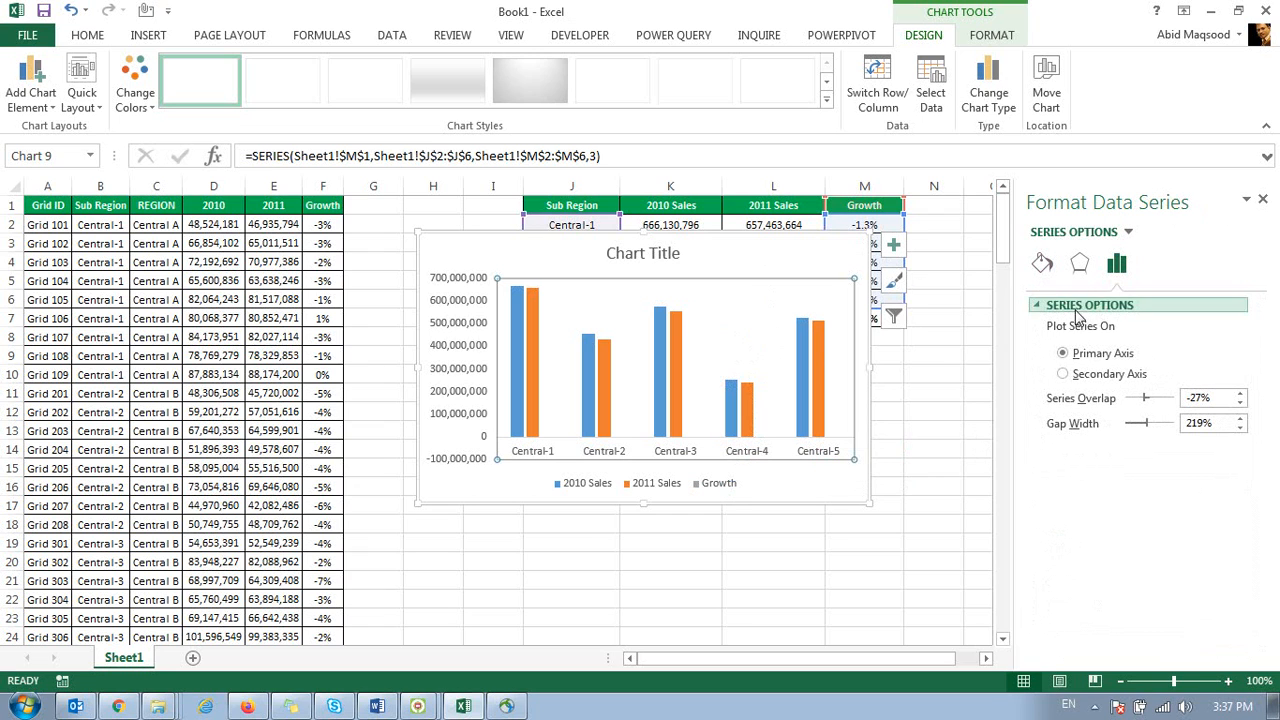
click(1063, 374)
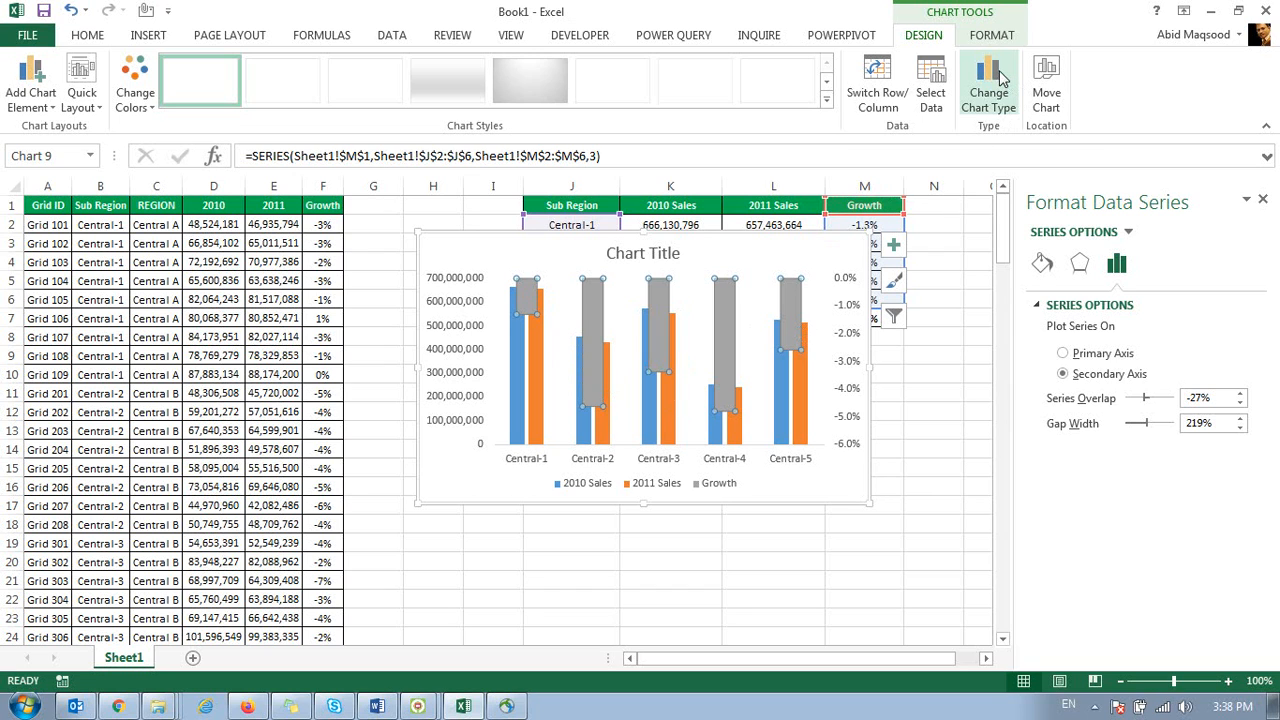
Step: Change the Growth series to a Line chart type, keeping both sales series as clustered columns
click(1002, 78)
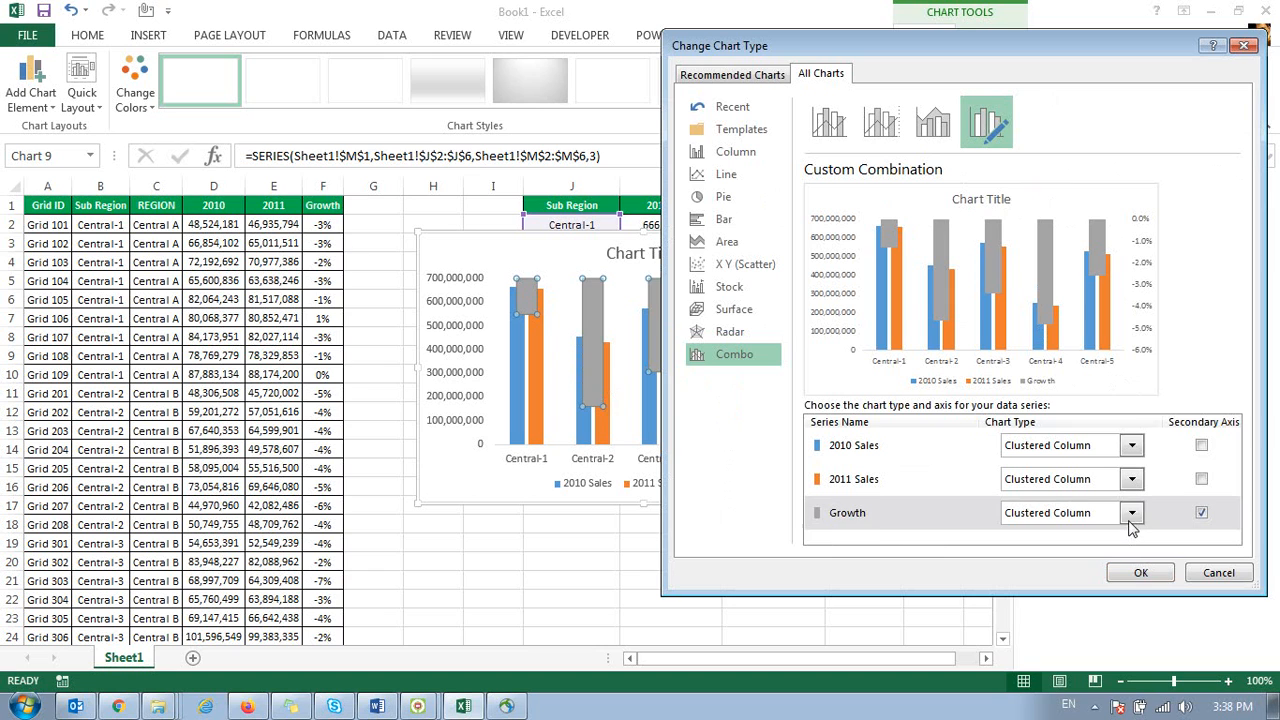
click(1032, 352)
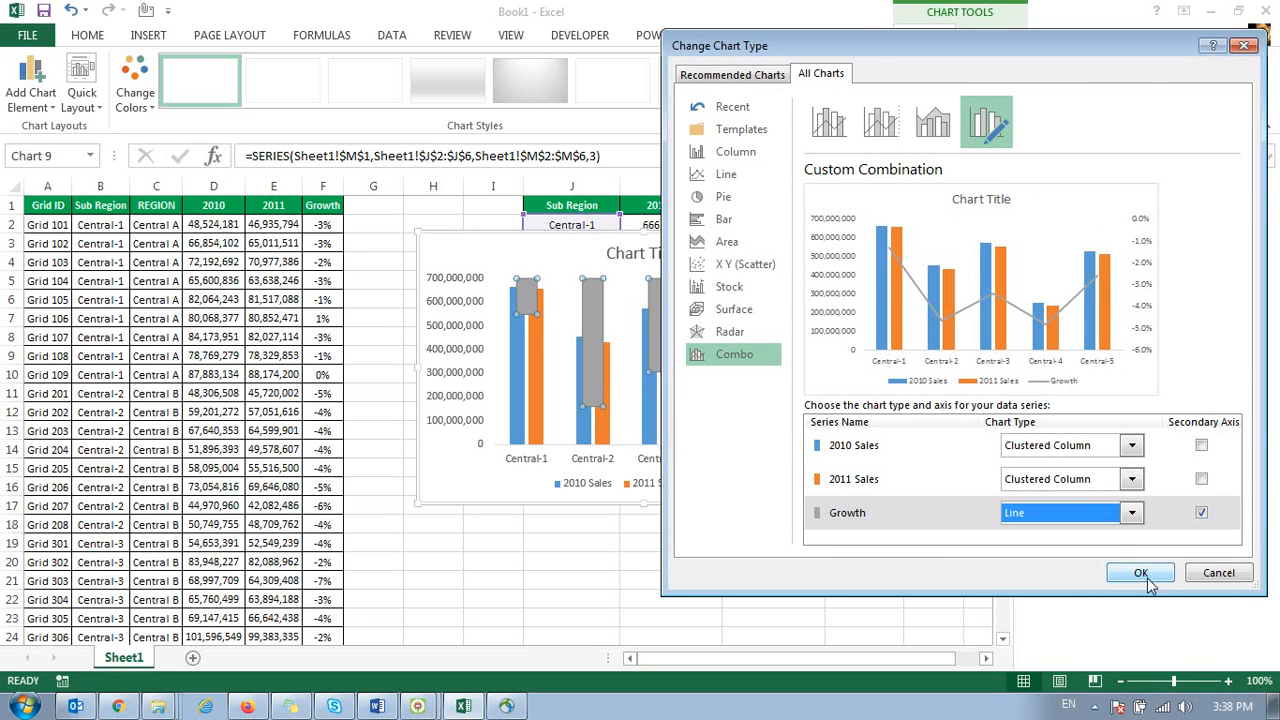
click(1140, 573)
click(478, 526)
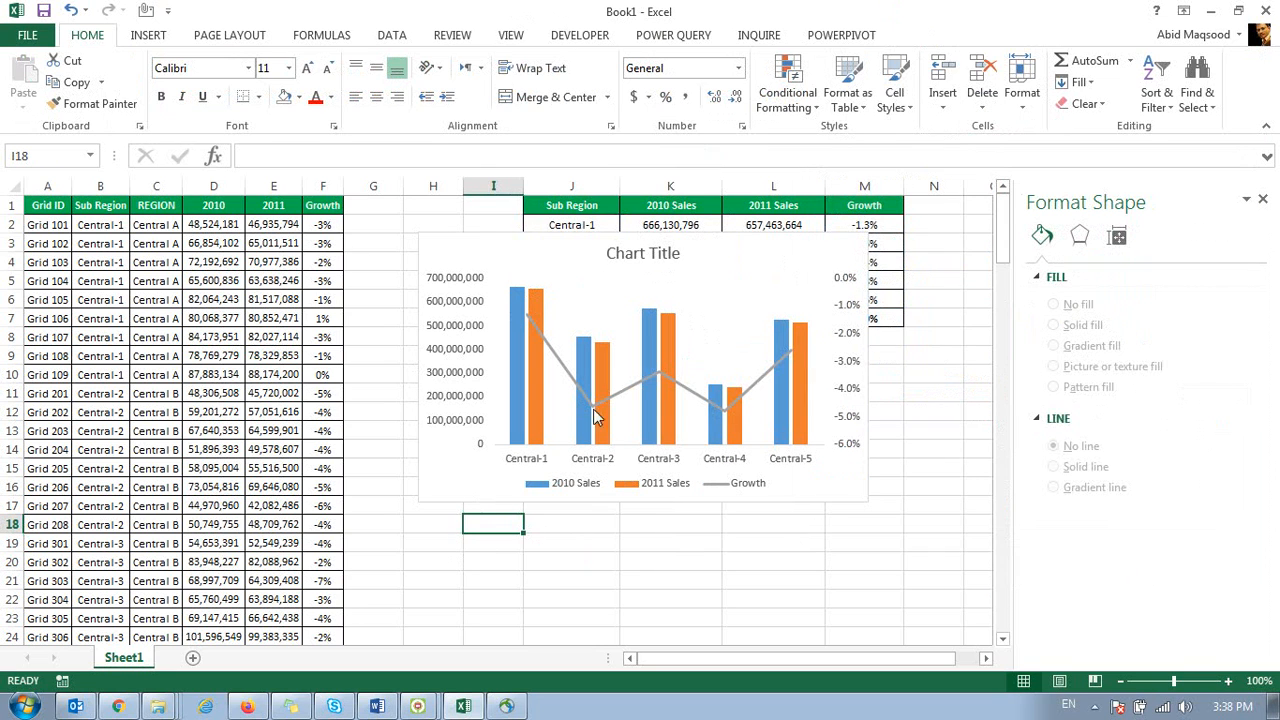
Step: Move the combo chart below the summary table and delete it from the sheet
click(632, 256)
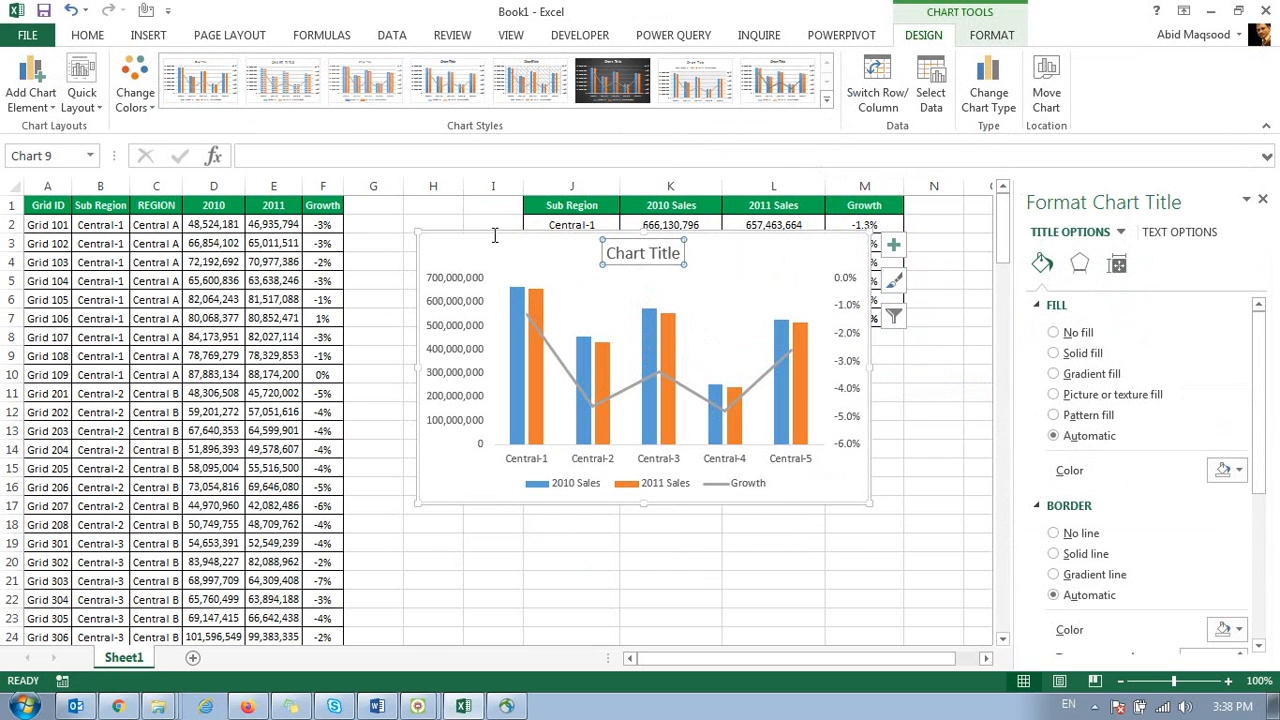
drag(489, 231, 566, 332)
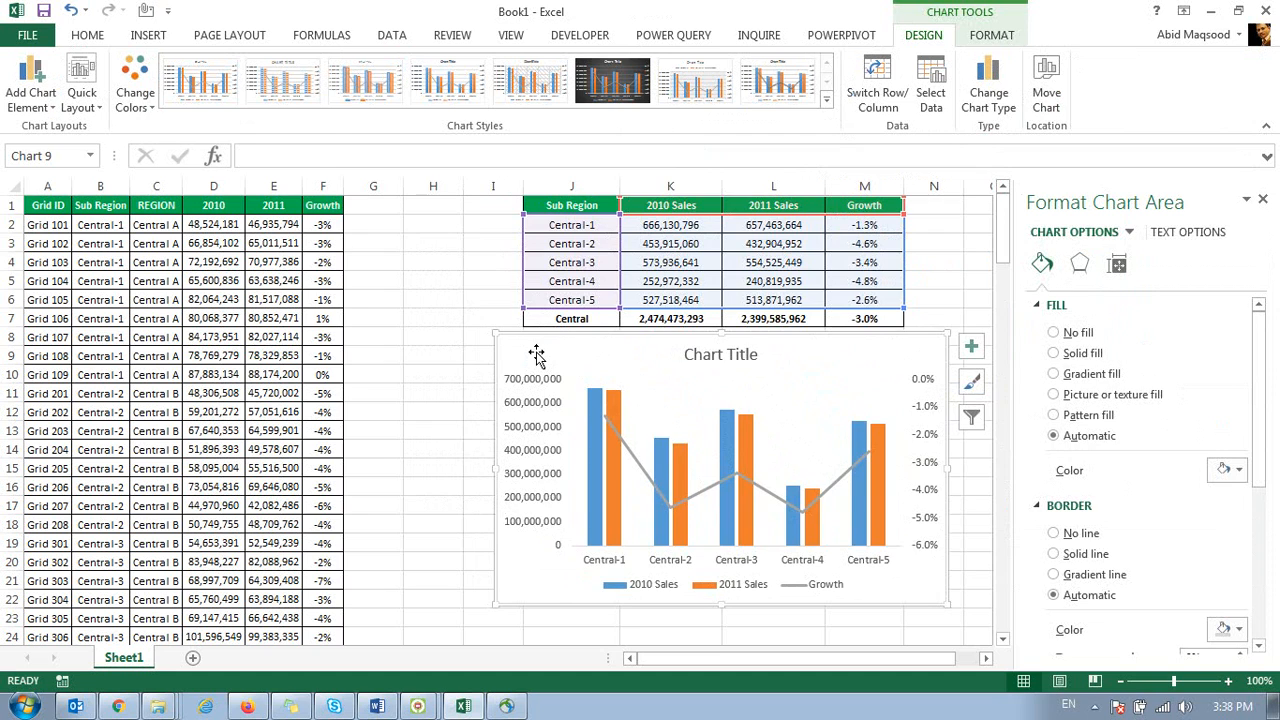
key(Delete)
click(560, 337)
click(592, 389)
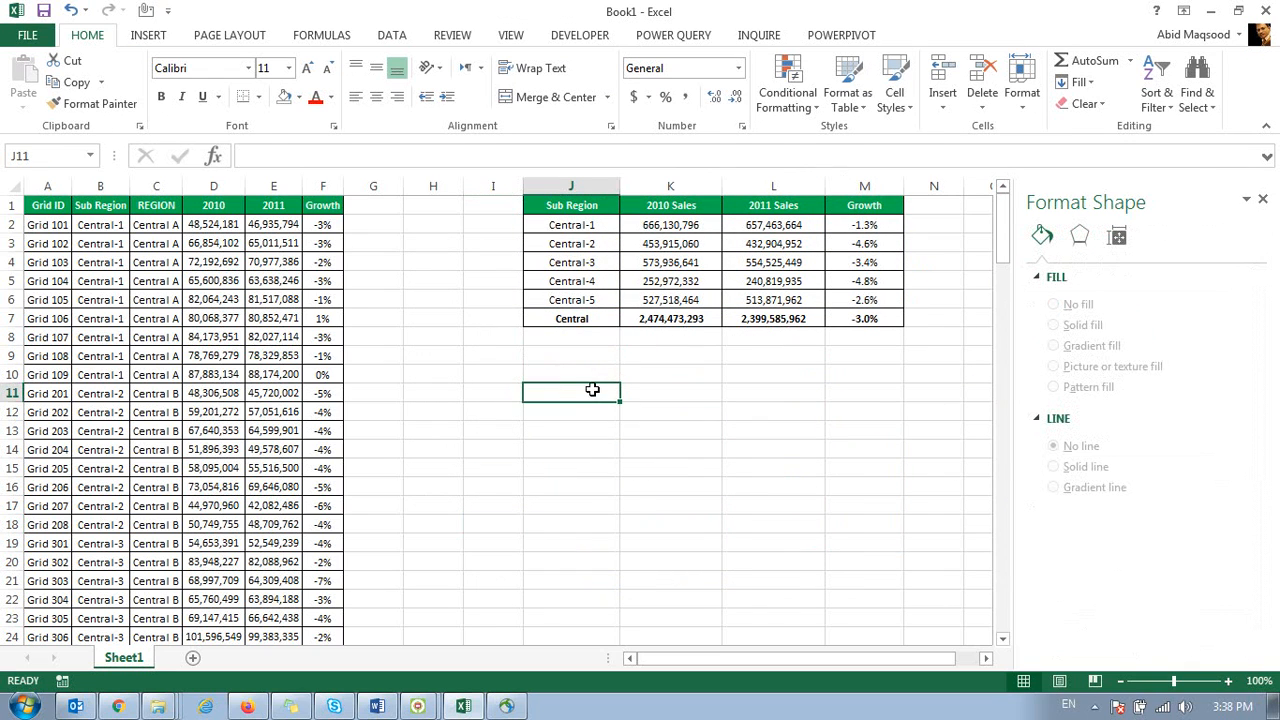
Step: Copy the Sub Region header and the Central-1 to Central-5 labels in J1:J6 to J11:J16
drag(571, 205, 592, 297)
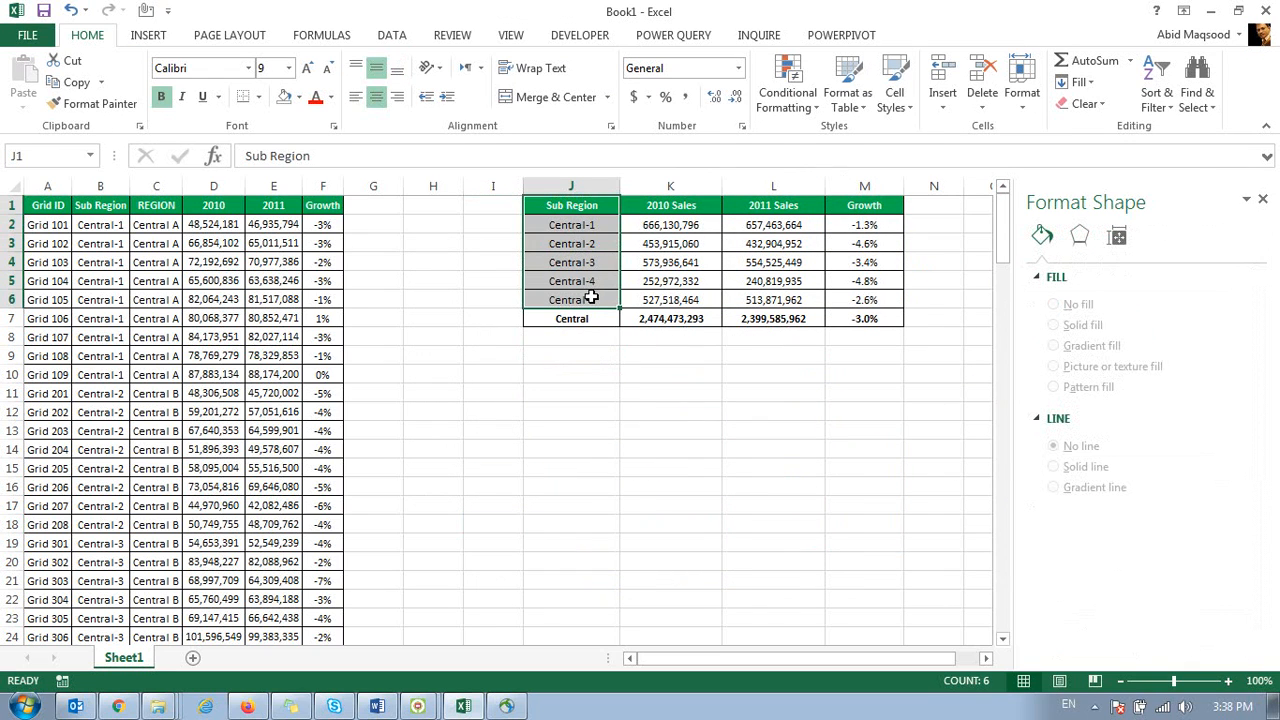
key(ctrl+c)
click(594, 392)
key(ctrl+v)
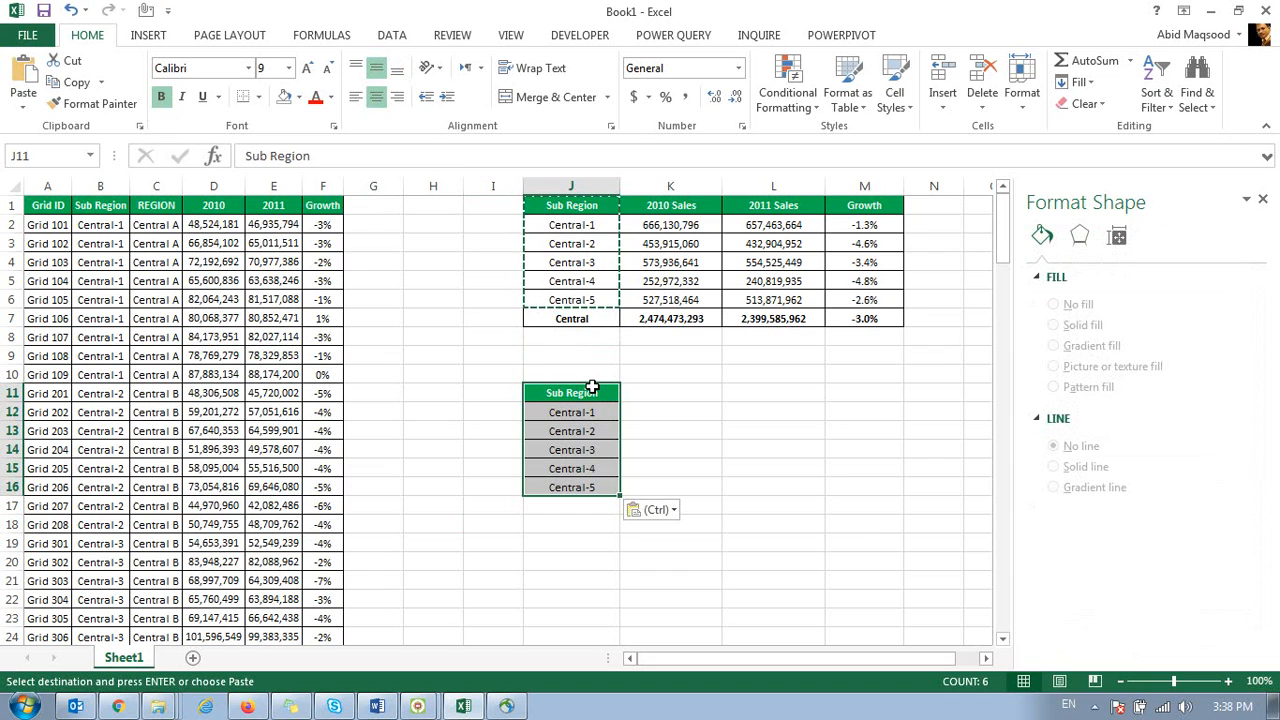
key(Right)
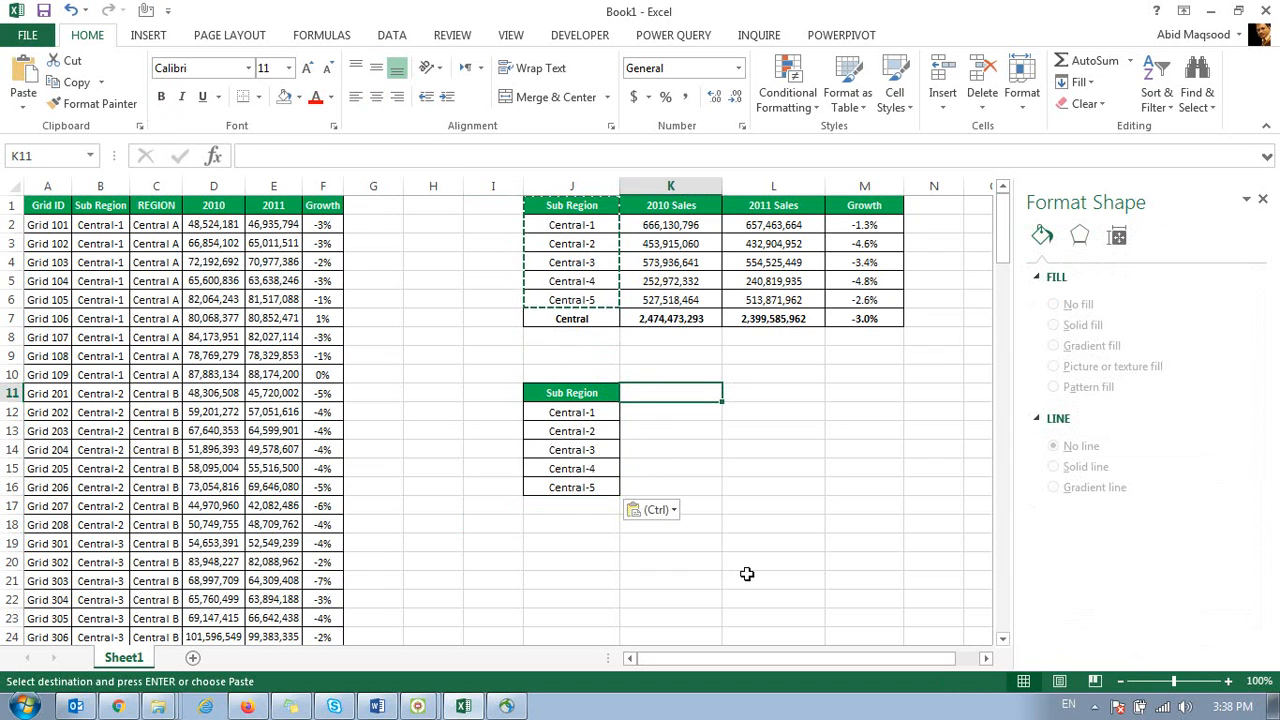
Step: Enter the column headers Target in K11 and ACH in L11
text(Tage)
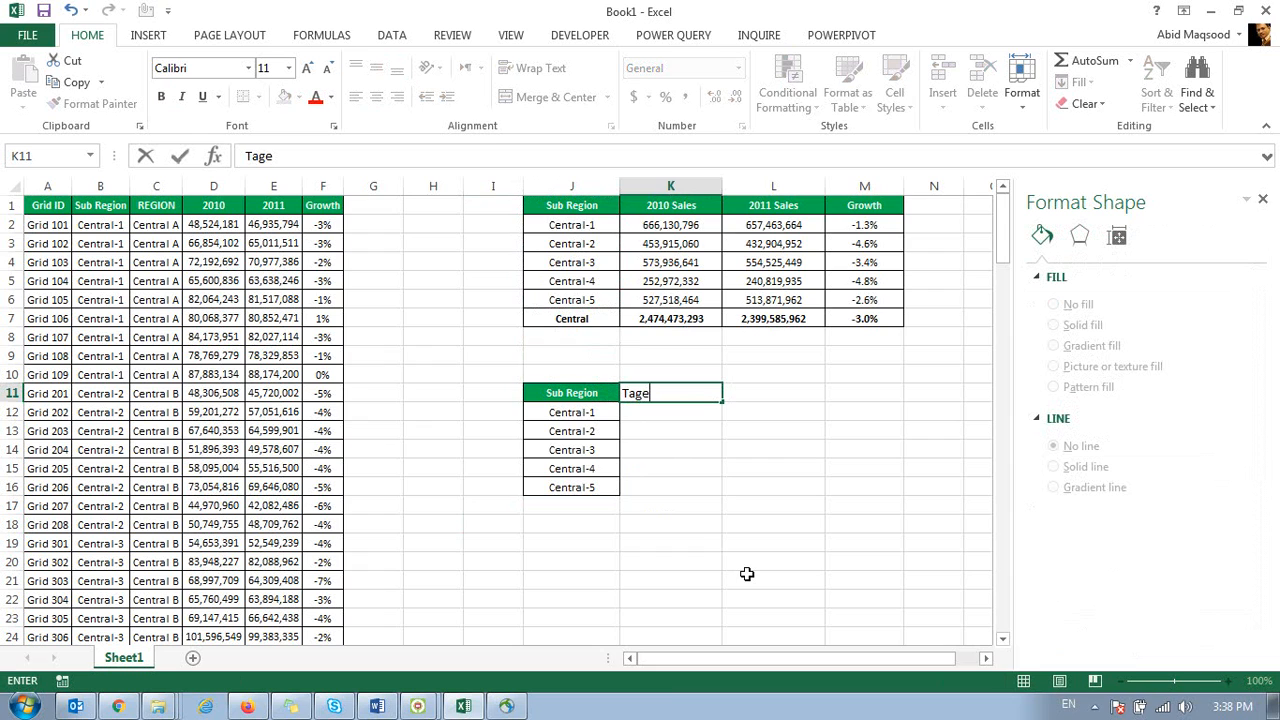
key(BackSpace)
key(BackSpace)
text(rget)
key(Tab)
text(AC)
key(Tab)
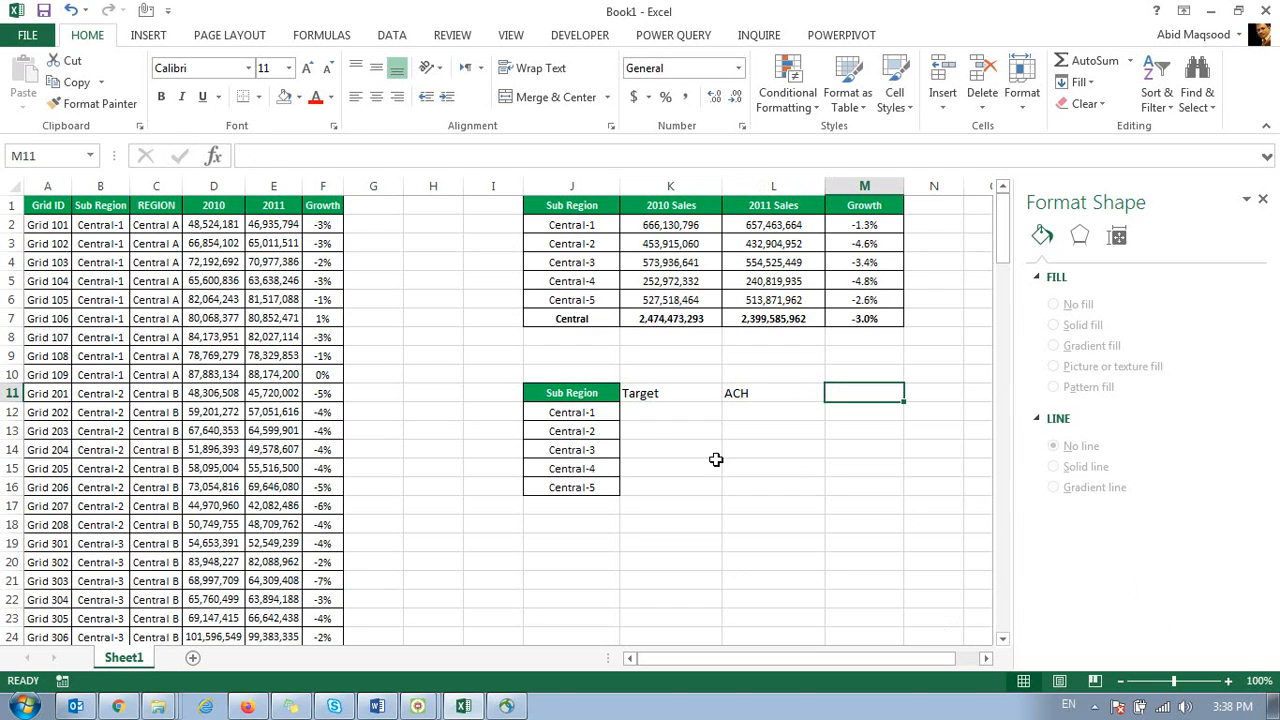
Step: Copy the Sub Region column's formatting across the Target and ACH columns, covering K11:L16
drag(610, 393, 601, 484)
click(95, 103)
drag(634, 396, 670, 468)
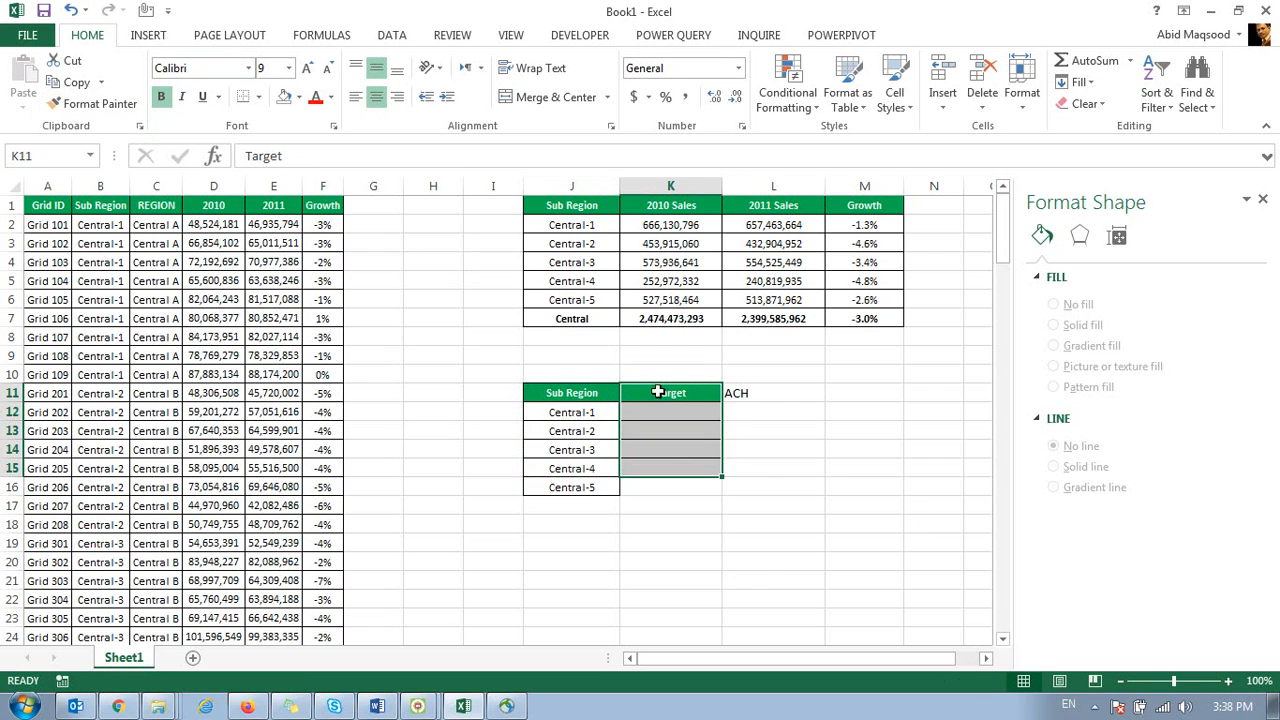
click(95, 103)
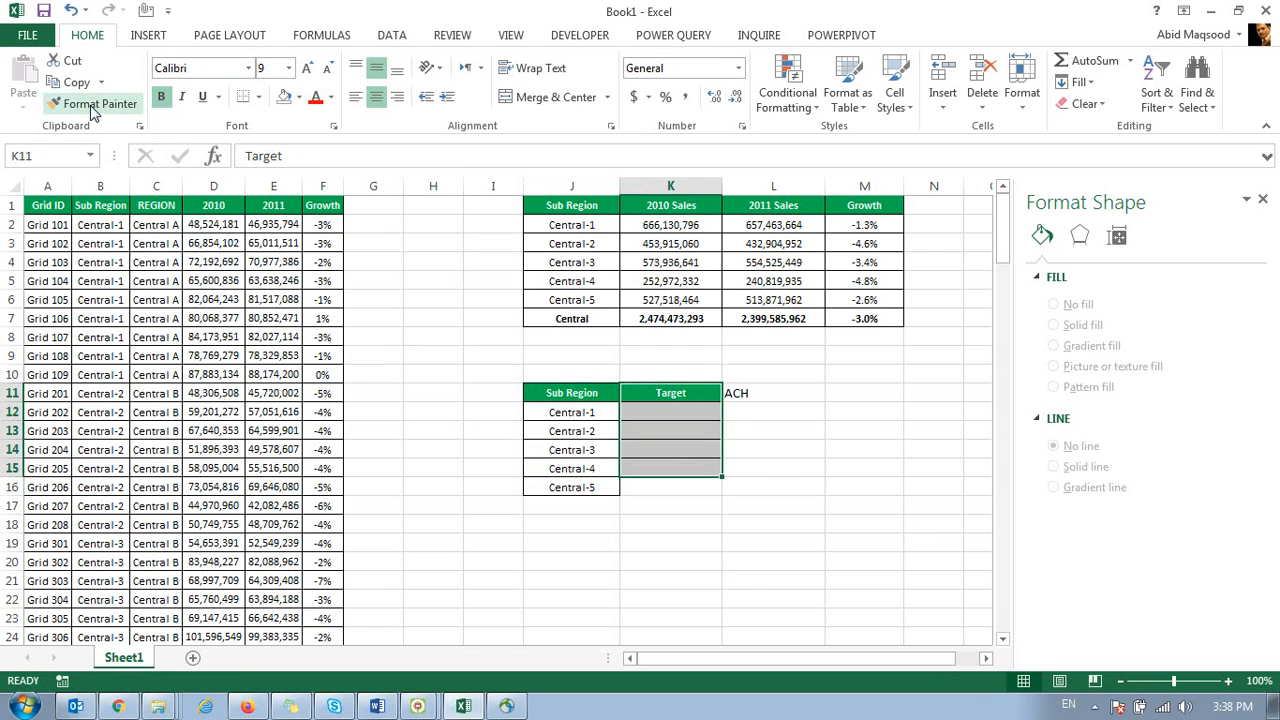
click(748, 394)
drag(666, 471, 766, 468)
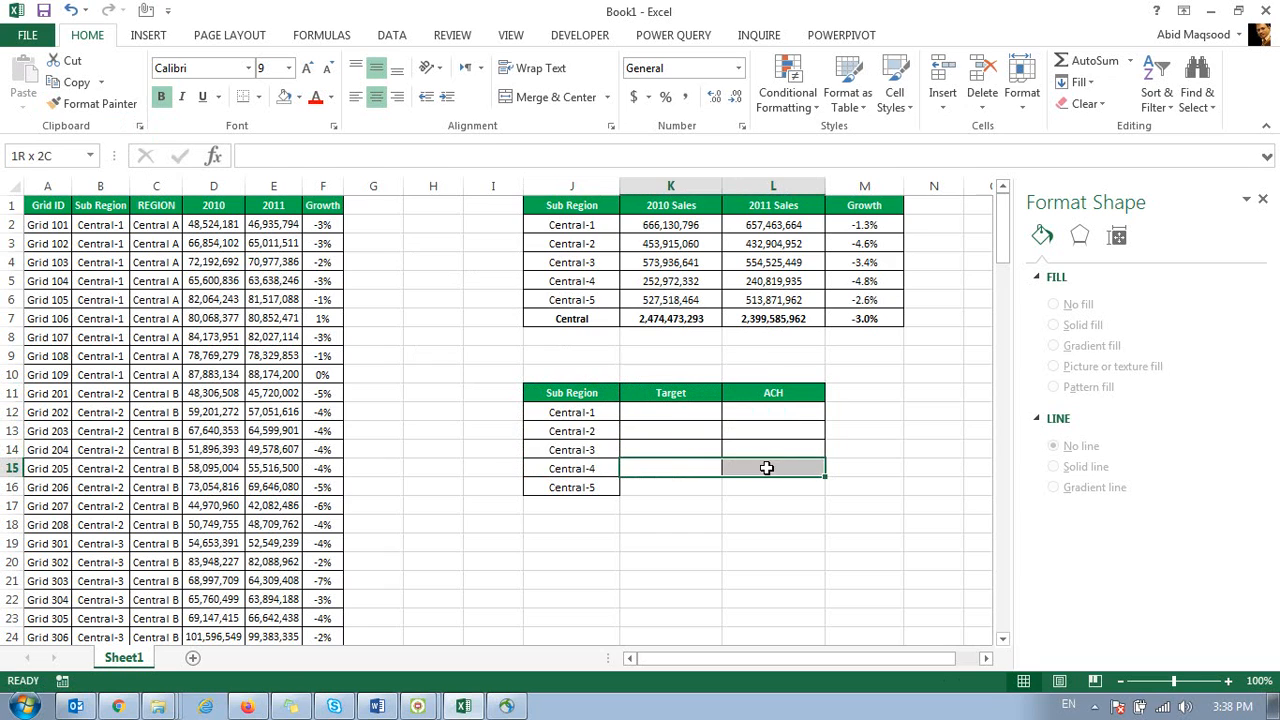
click(95, 103)
click(665, 488)
Step: Fill the Target cells K12:K16 with 100 for all five sub-regions
drag(639, 418, 660, 432)
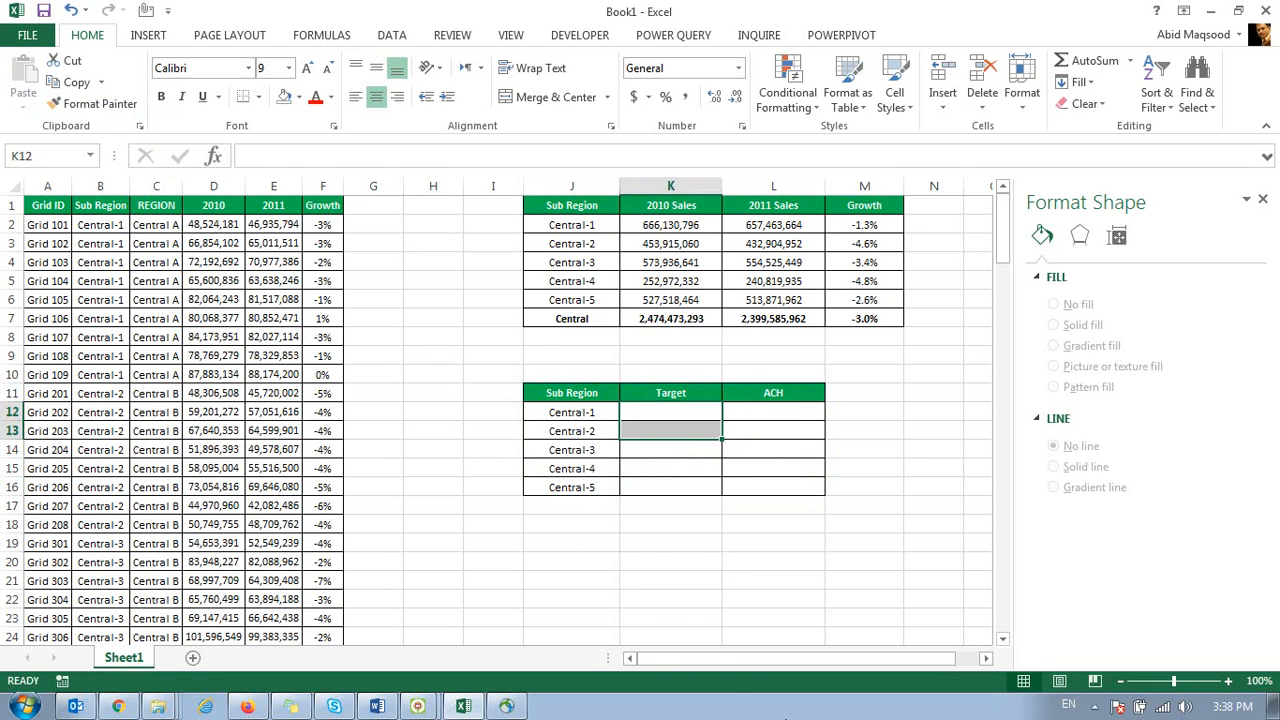
key(Up)
key(Down)
key(shift+Down)
key(shift+Down)
key(shift+Down)
key(shift+Down)
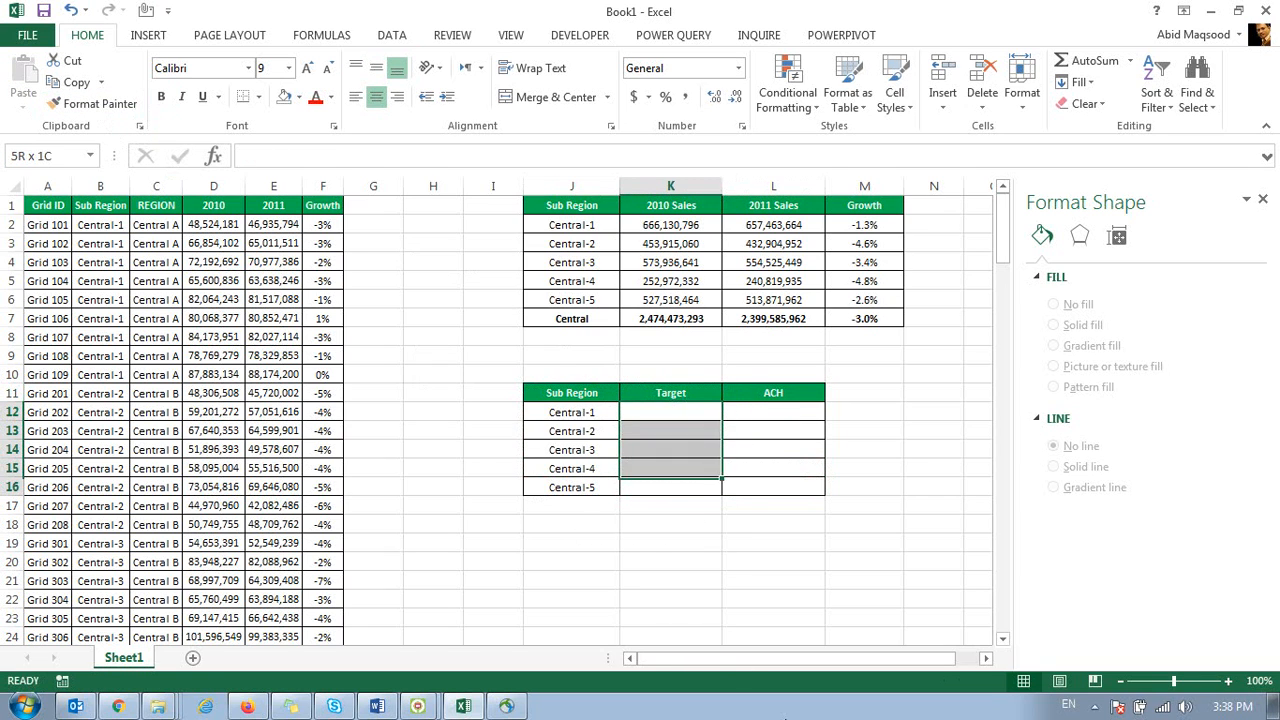
text(100)
key(ctrl+Return)
key(Right)
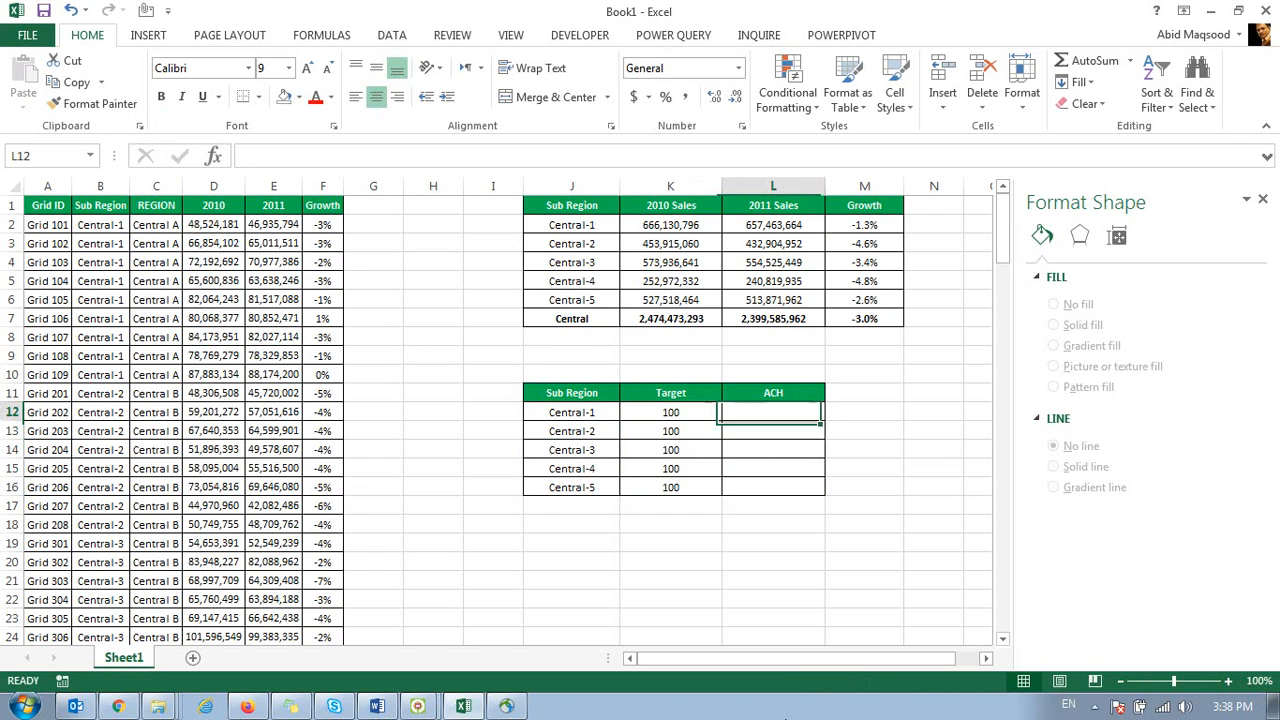
Step: Enter the ACH values 85, 90, 110, 75 and 100 in L12:L16
text(85)
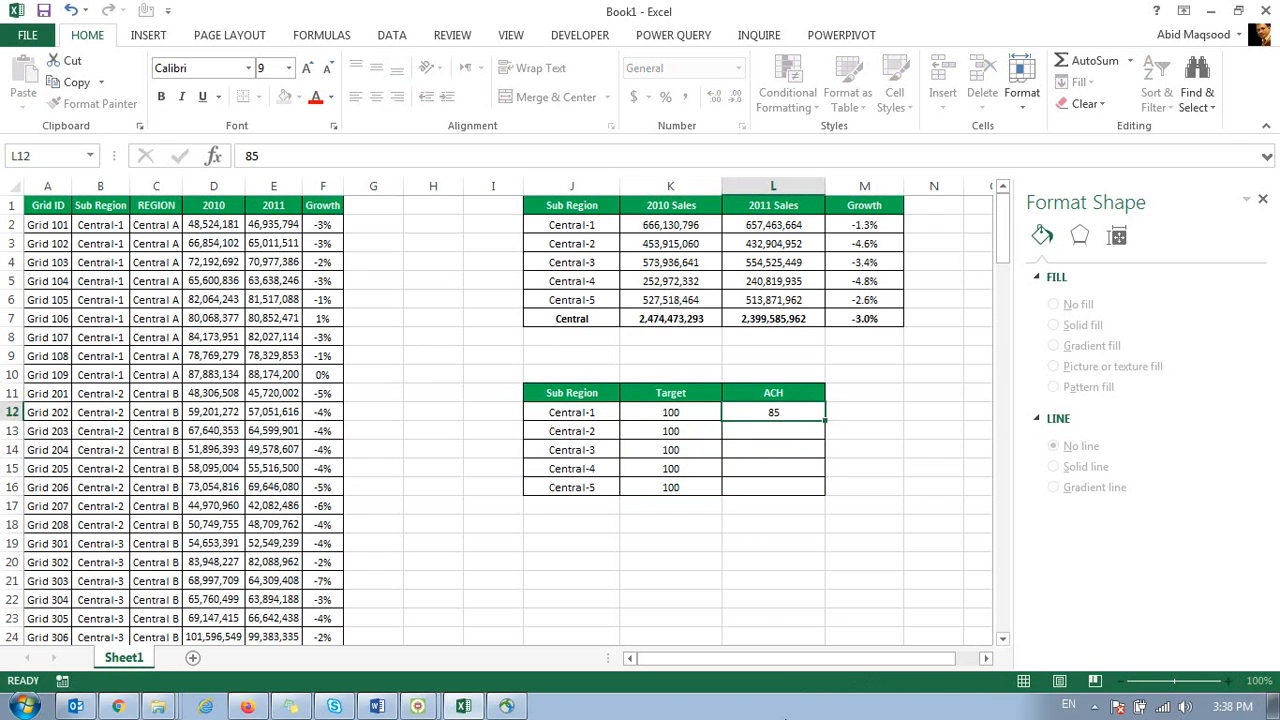
key(Return)
text(90)
key(Return)
text(110)
key(Return)
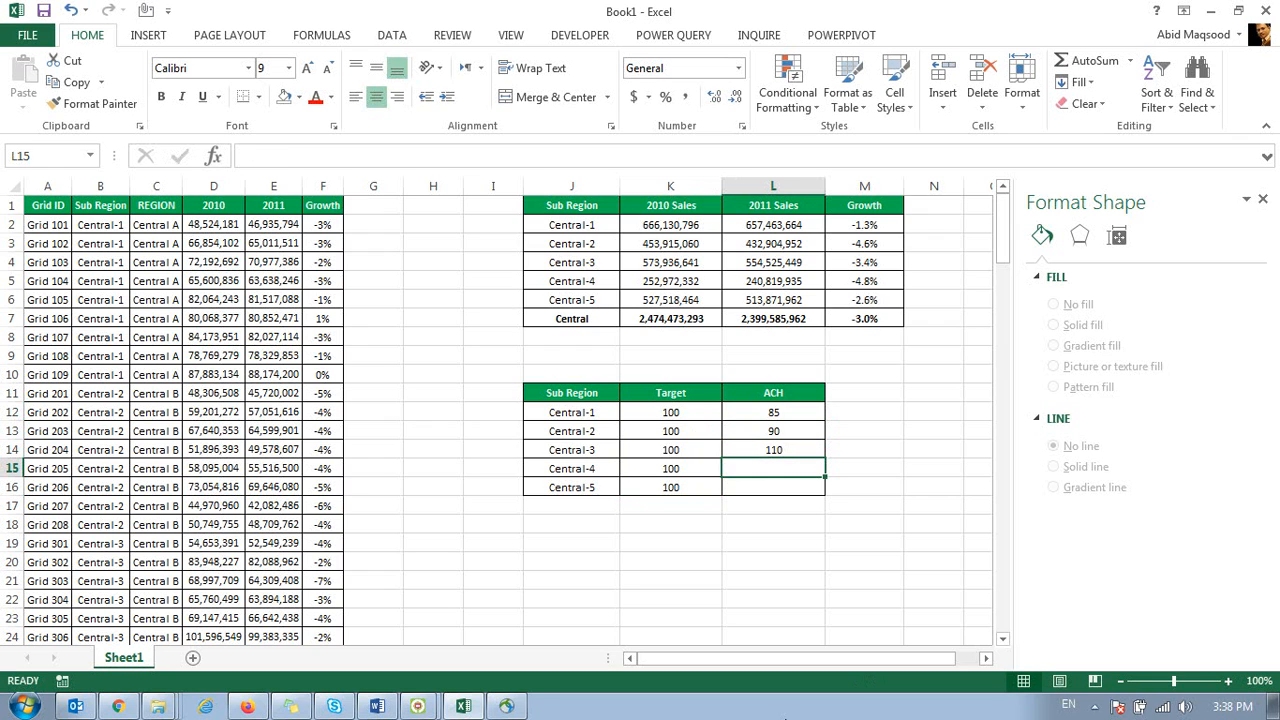
text(75)
key(Return)
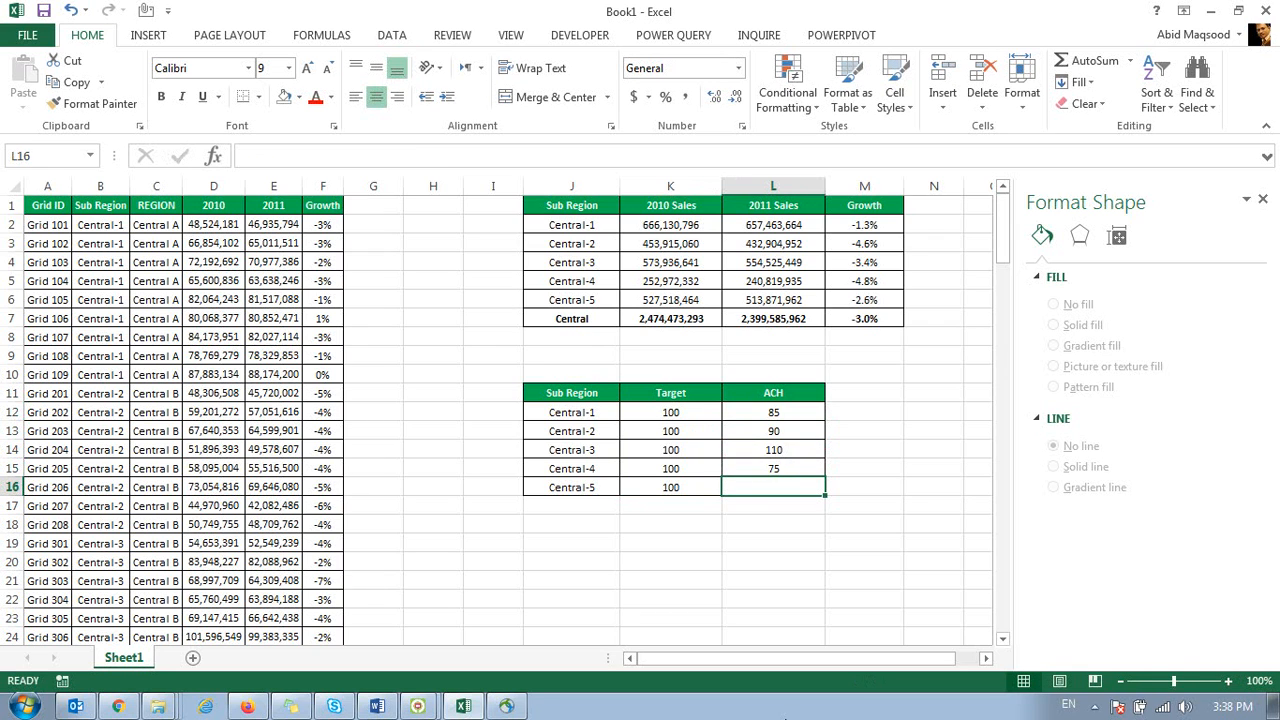
text(100)
key(Return)
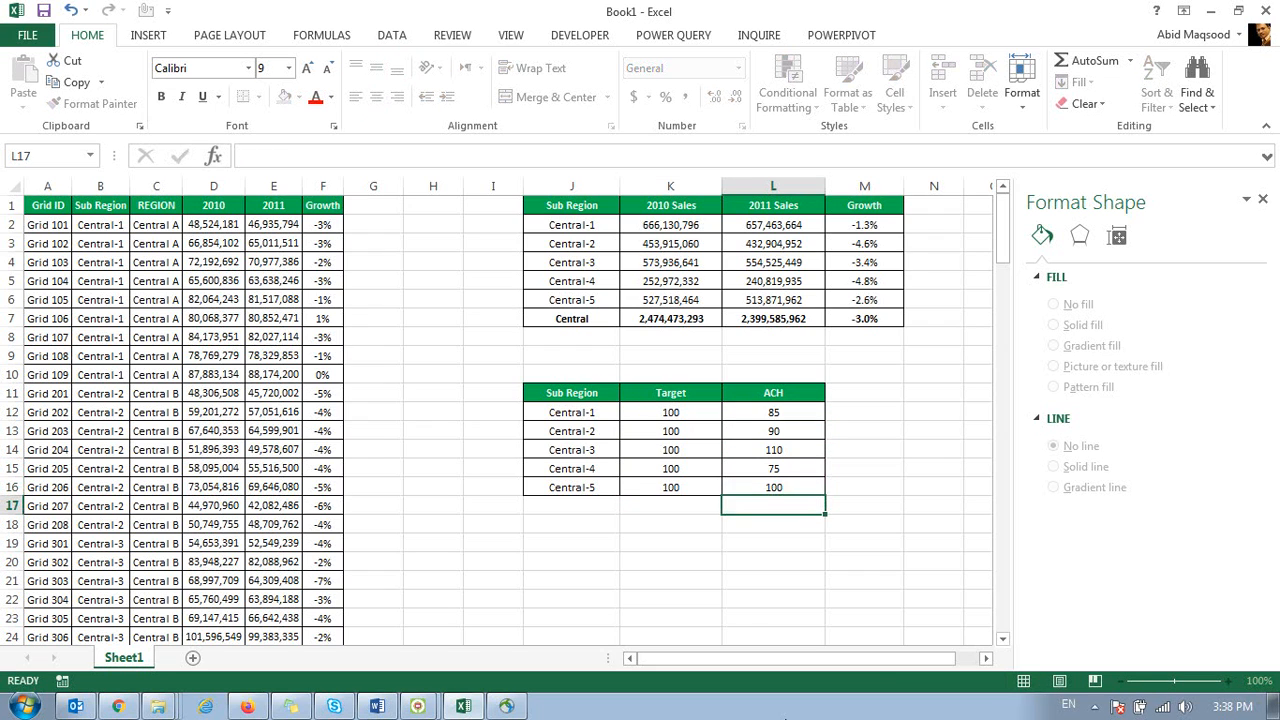
Step: Insert a clustered column chart from the Target and ACH table in J11:L16
key(Up)
key(Up)
key(Up)
key(Up)
key(Up)
key(Up)
key(Left)
key(Left)
key(Left)
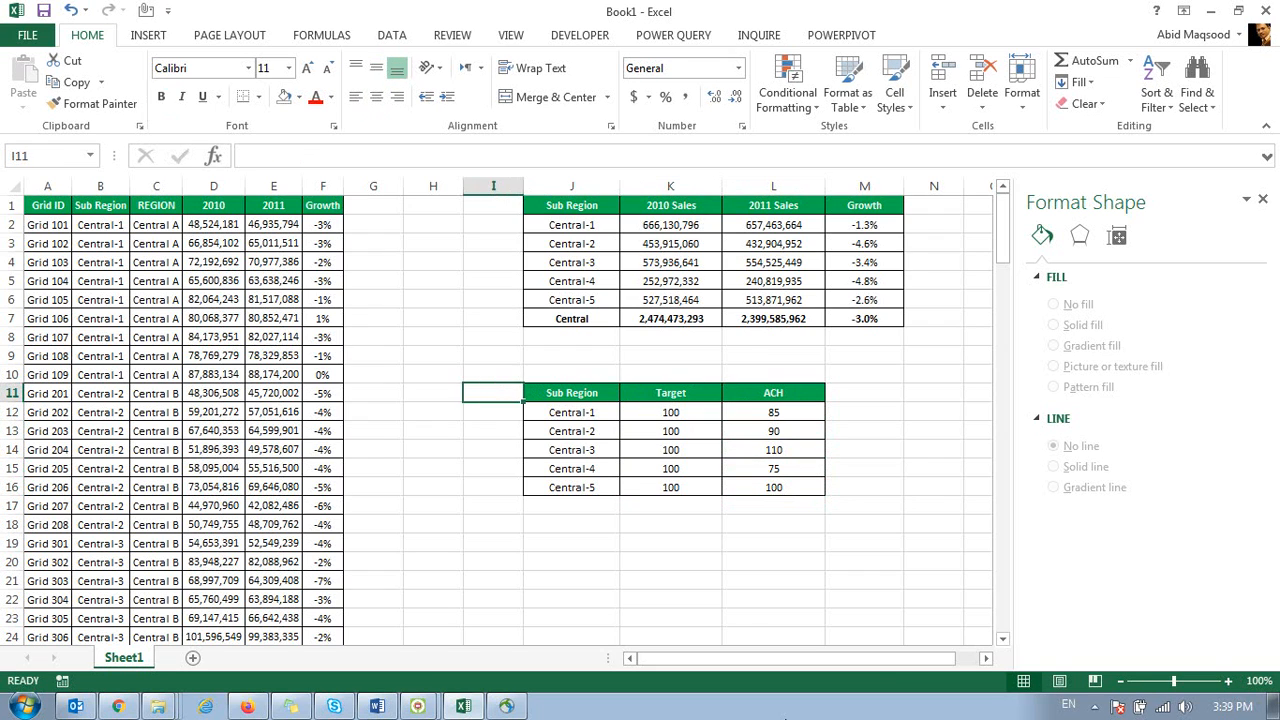
key(Right)
key(ctrl+shift+Right)
key(ctrl+shift+Down)
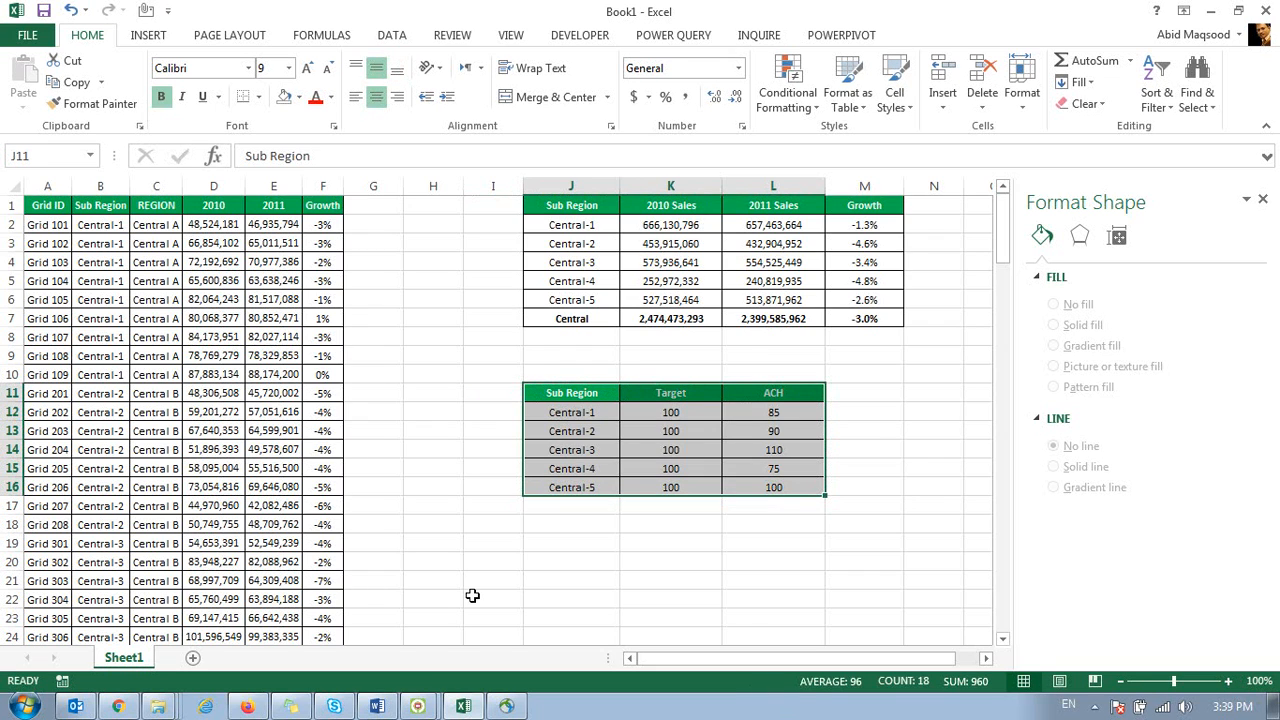
click(142, 38)
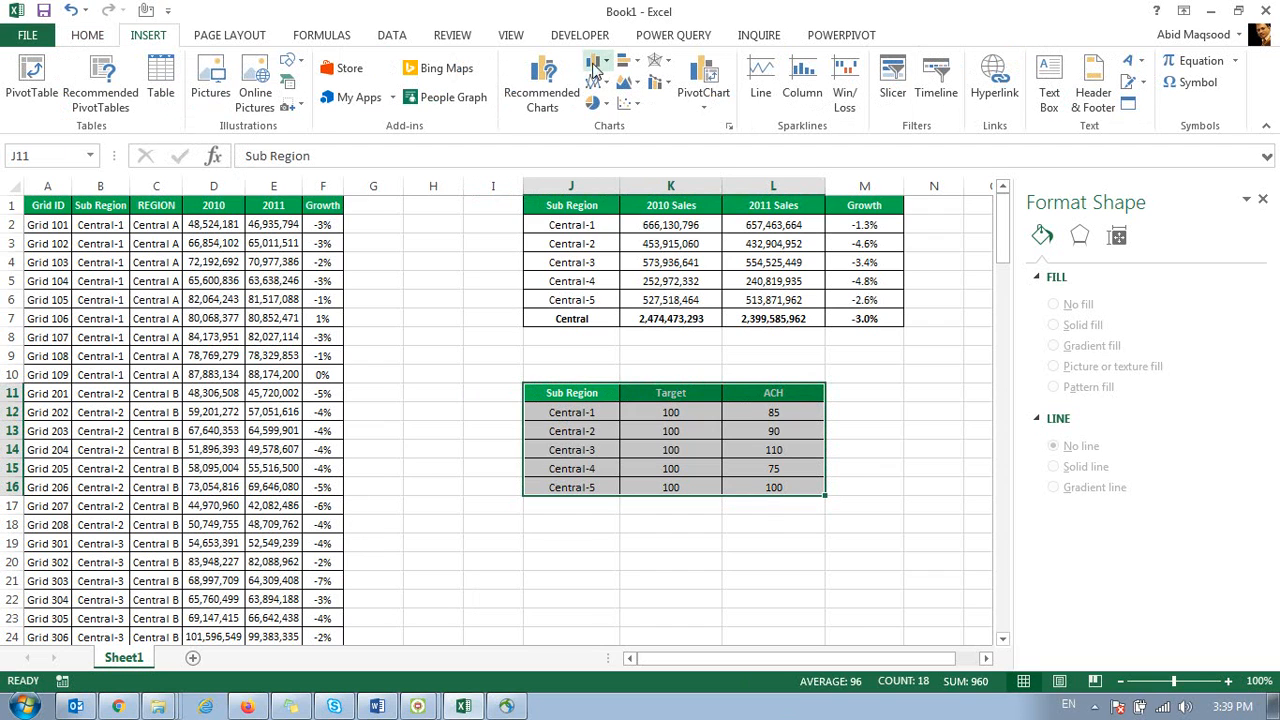
key(alt+F1)
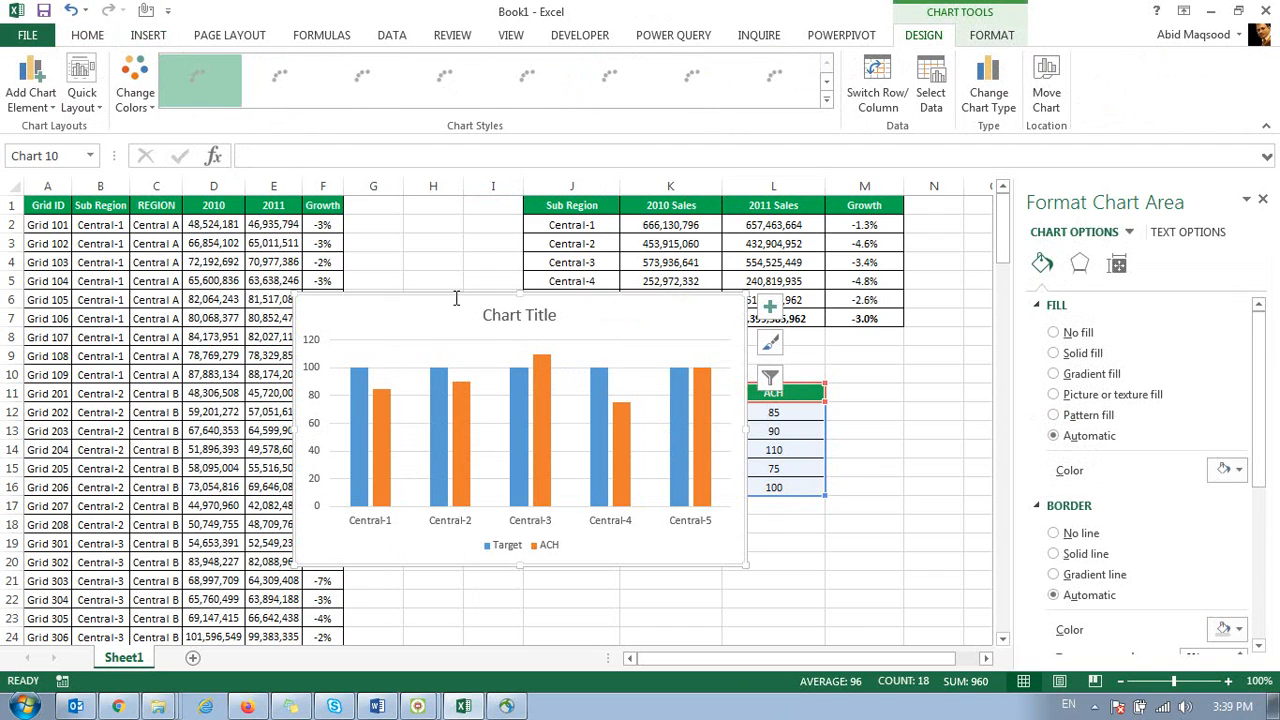
Step: Delete the new chart's title and shift the chart slightly to the left
click(497, 315)
key(Delete)
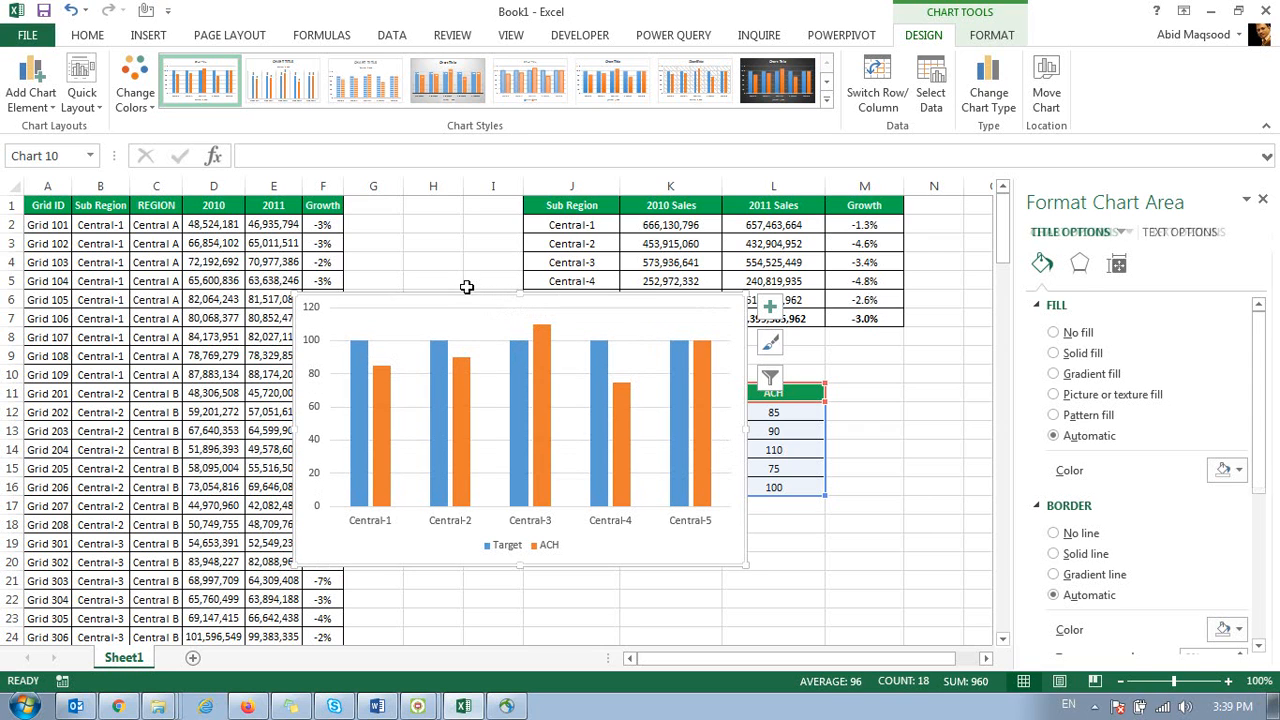
drag(457, 294, 405, 200)
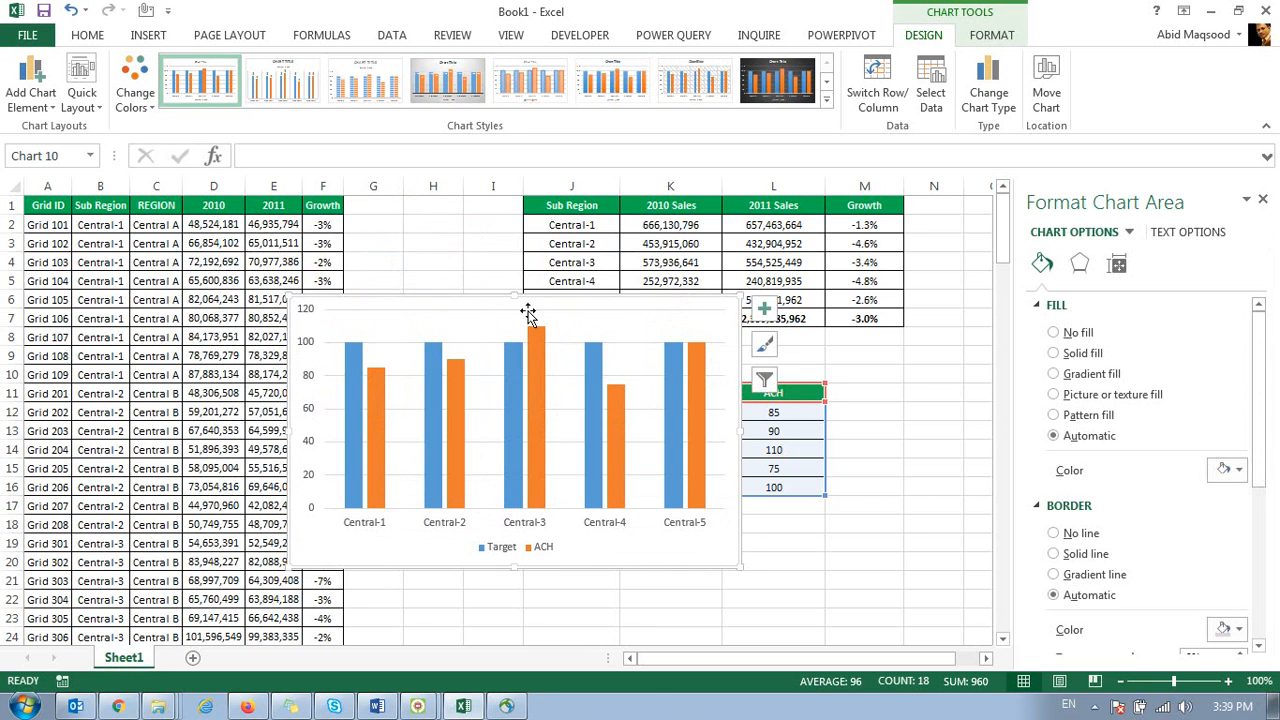
Step: Plot the ACH series on the secondary axis so its columns overlap the Target columns
click(538, 336)
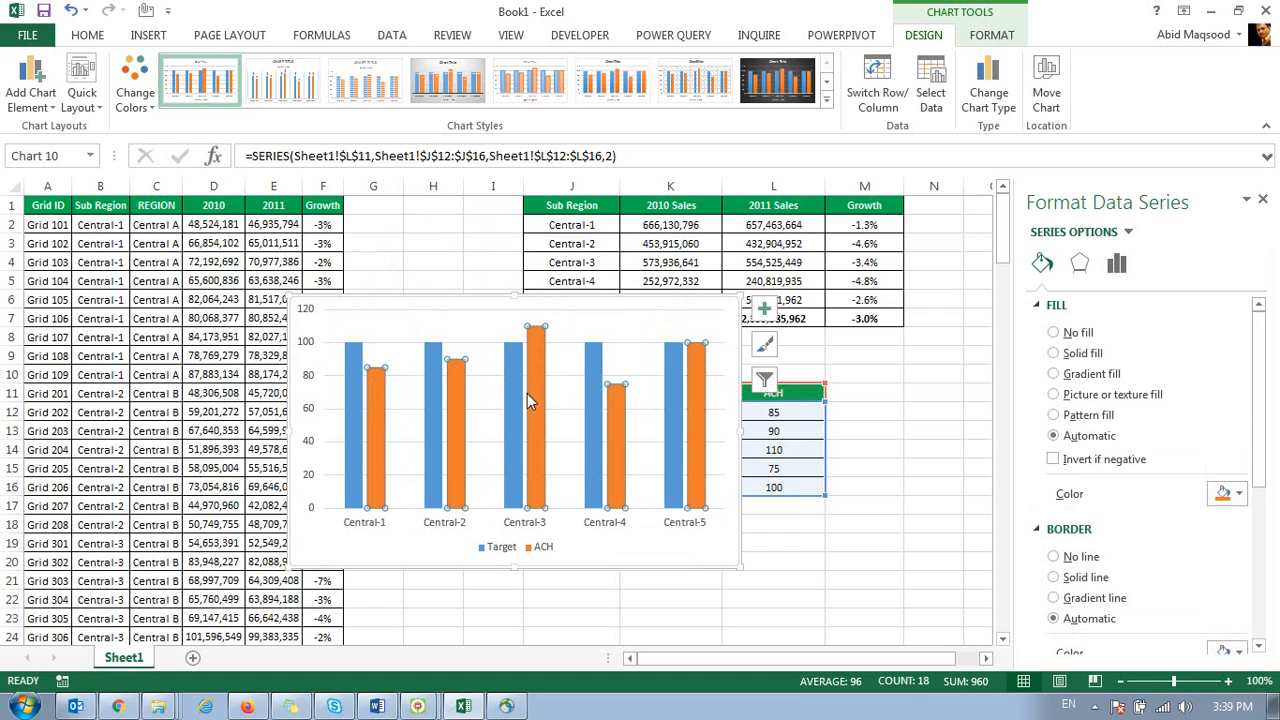
click(432, 372)
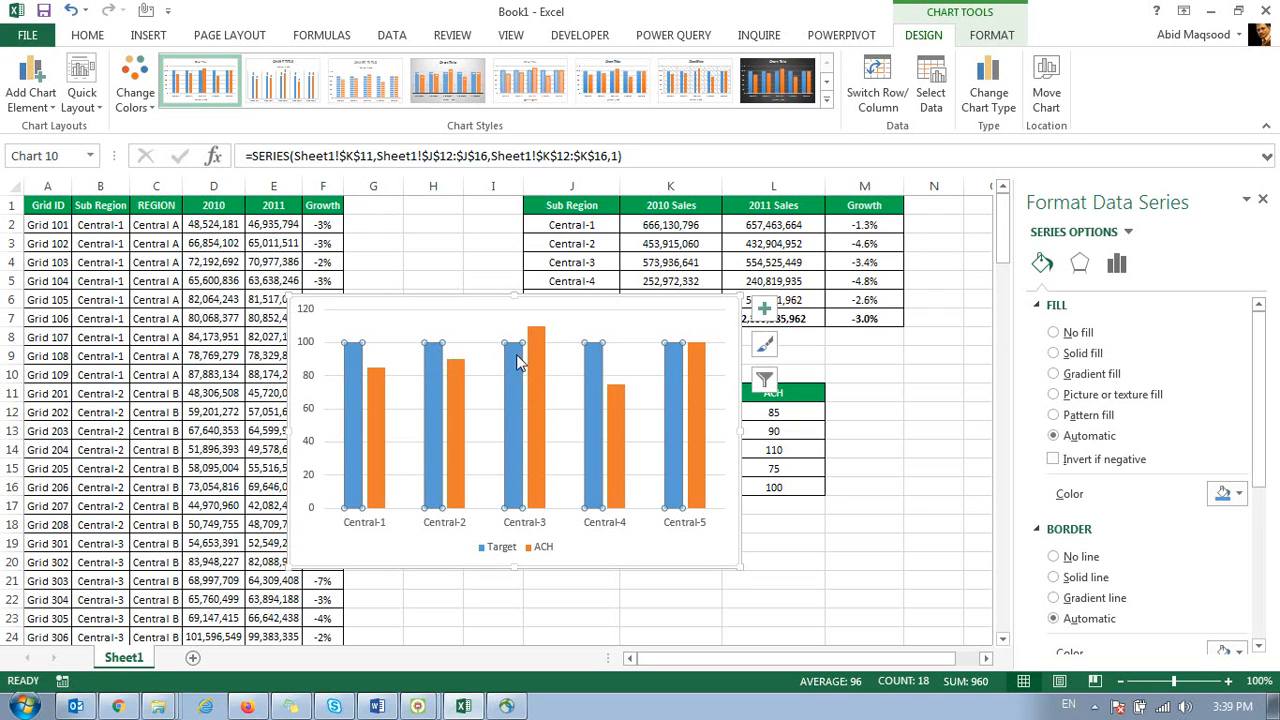
click(537, 378)
right_click(540, 368)
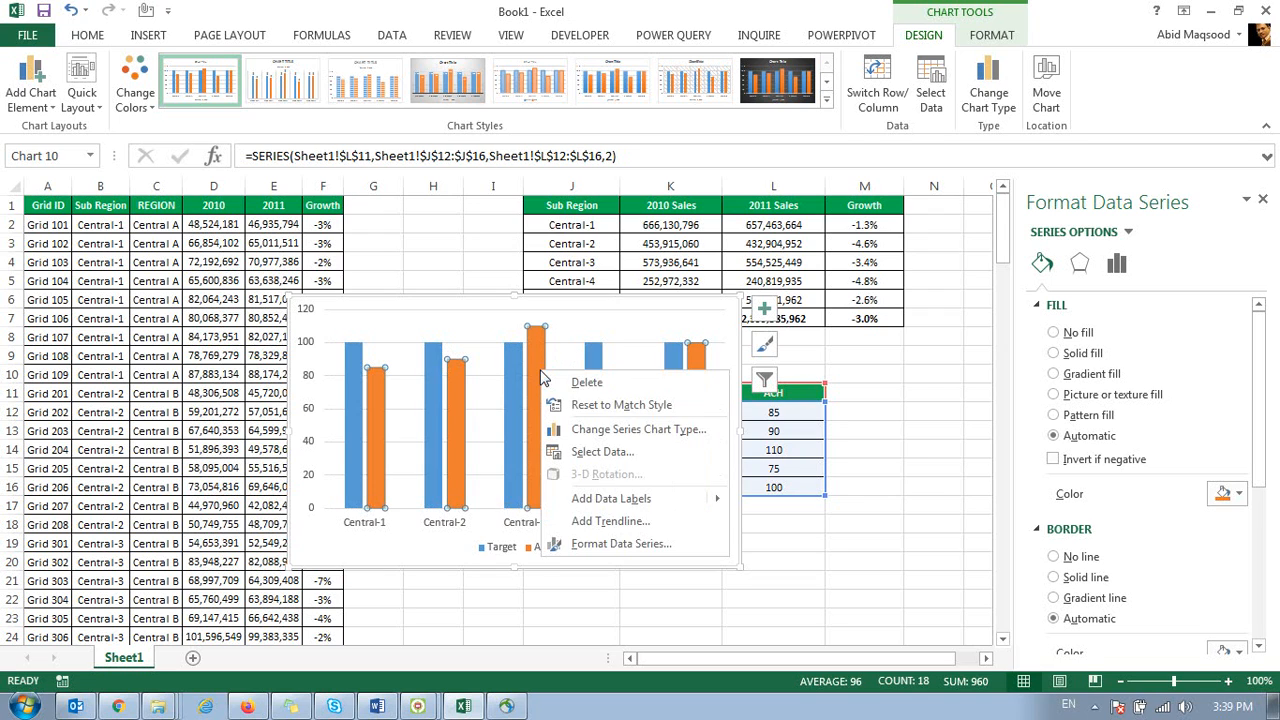
click(632, 540)
click(1063, 373)
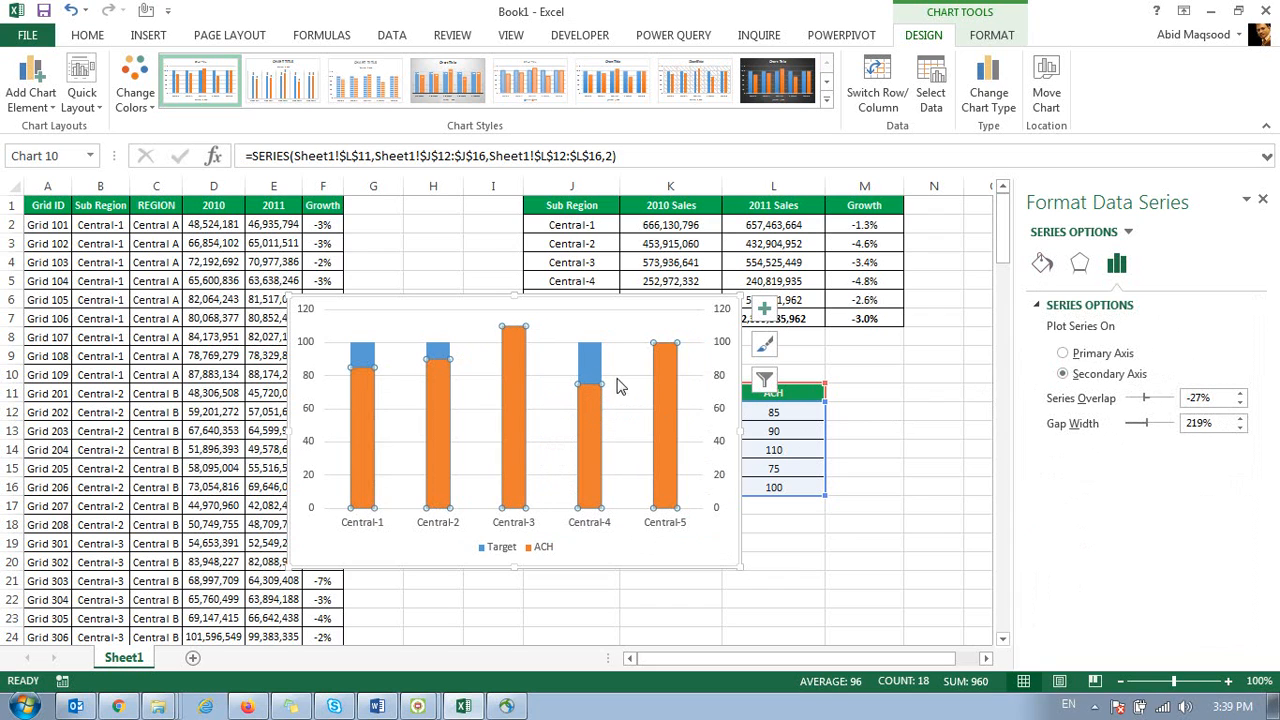
Step: Fix the secondary vertical axis bounds at a minimum of 0 and a maximum of 120
right_click(310, 484)
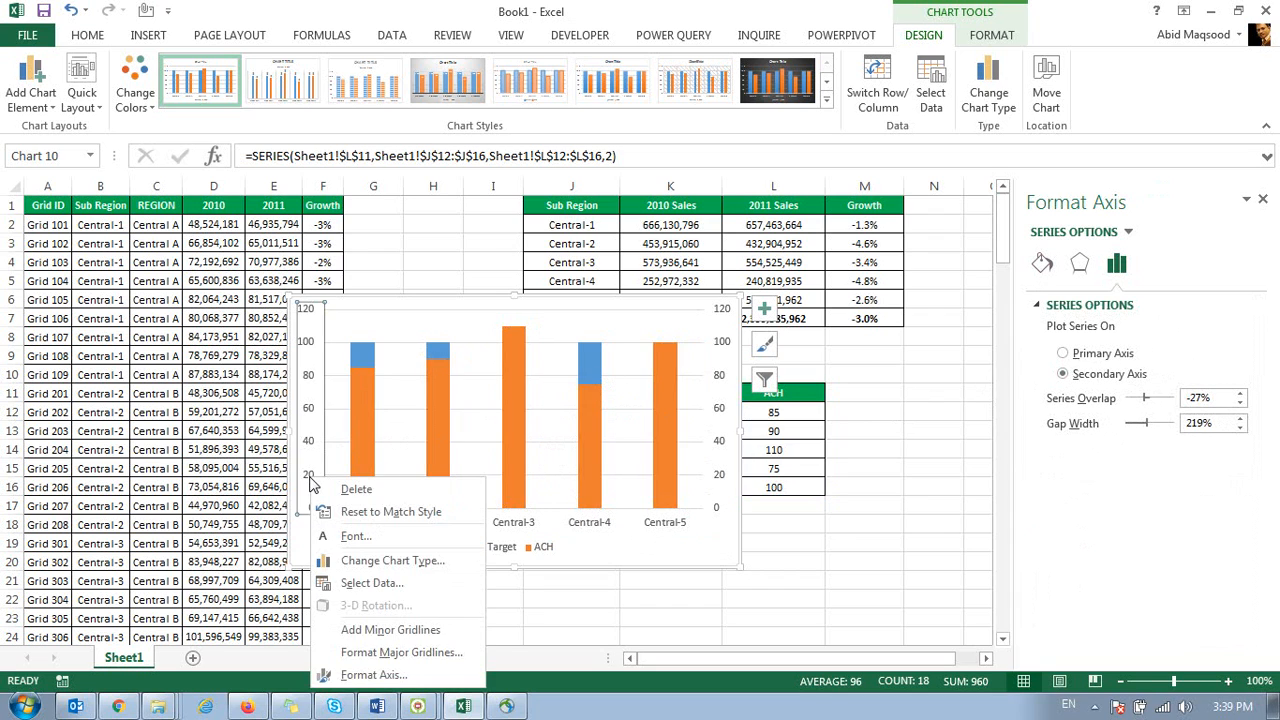
click(357, 677)
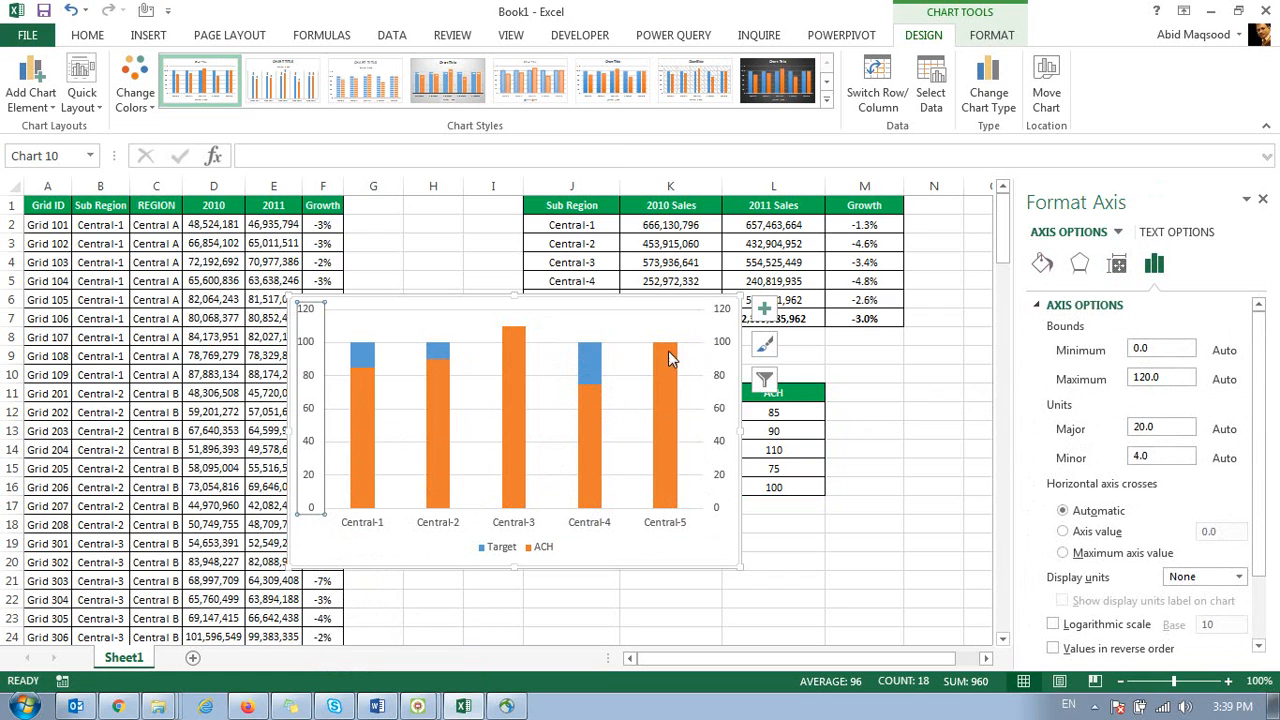
right_click(720, 345)
click(800, 545)
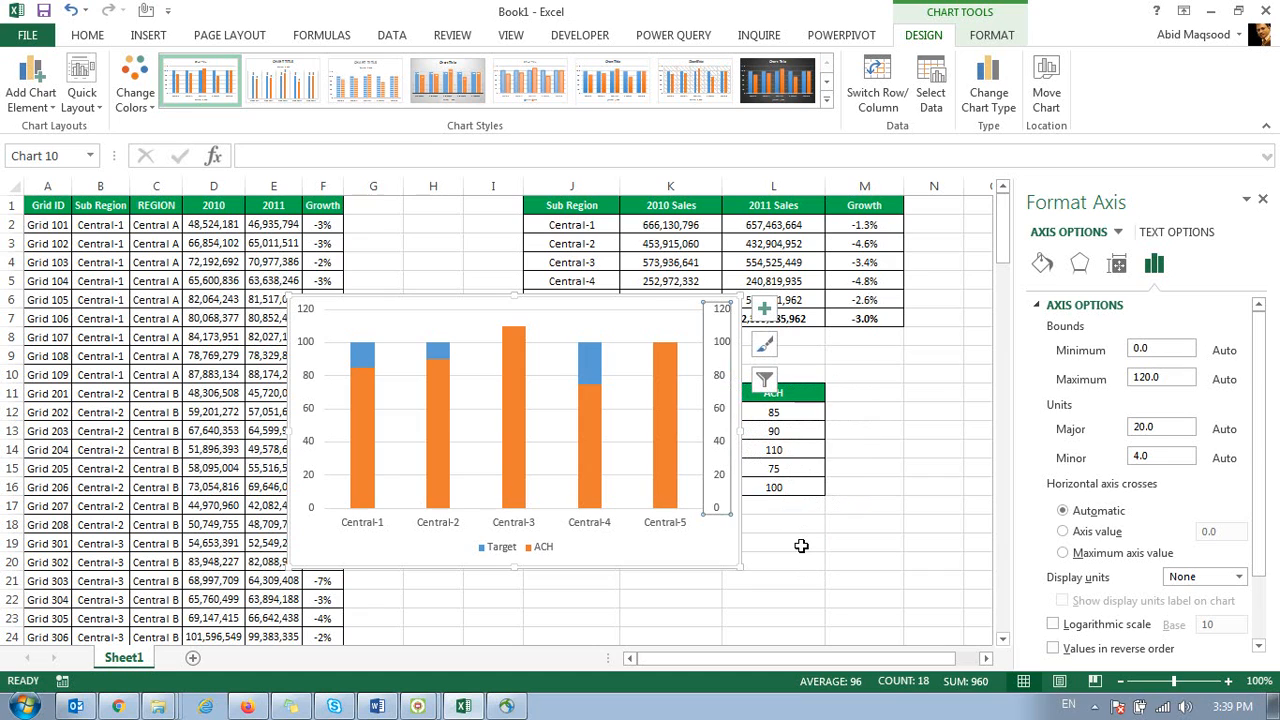
drag(1164, 349, 1070, 350)
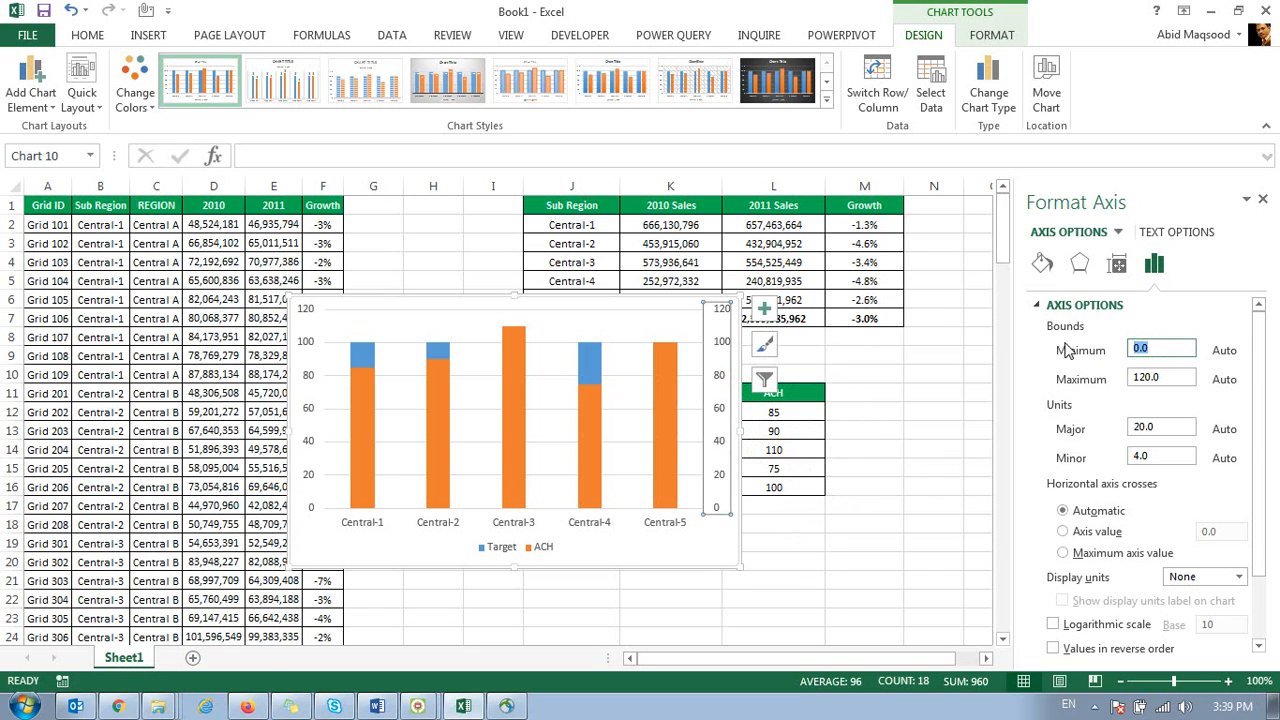
text(0)
key(Return)
drag(1185, 378, 1057, 385)
text(12)
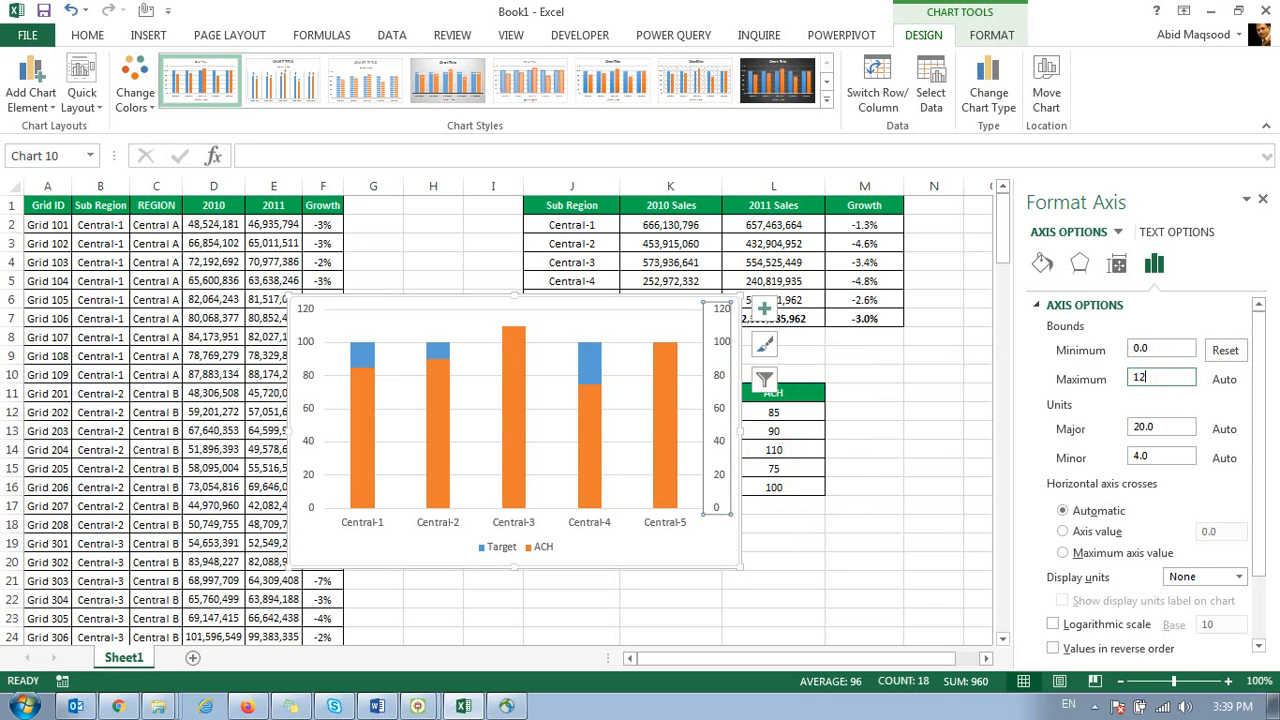
key(Return)
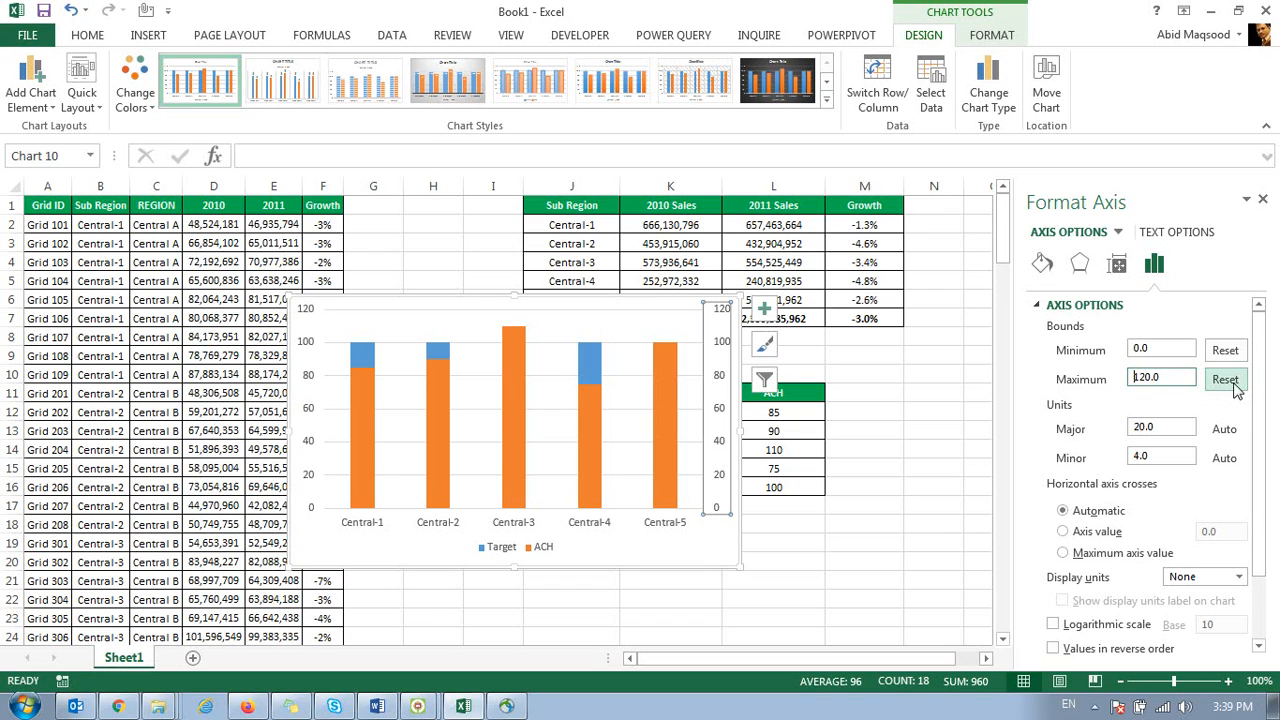
Step: Fix the primary vertical axis bounds at a minimum of 0 and a maximum of 120
click(598, 304)
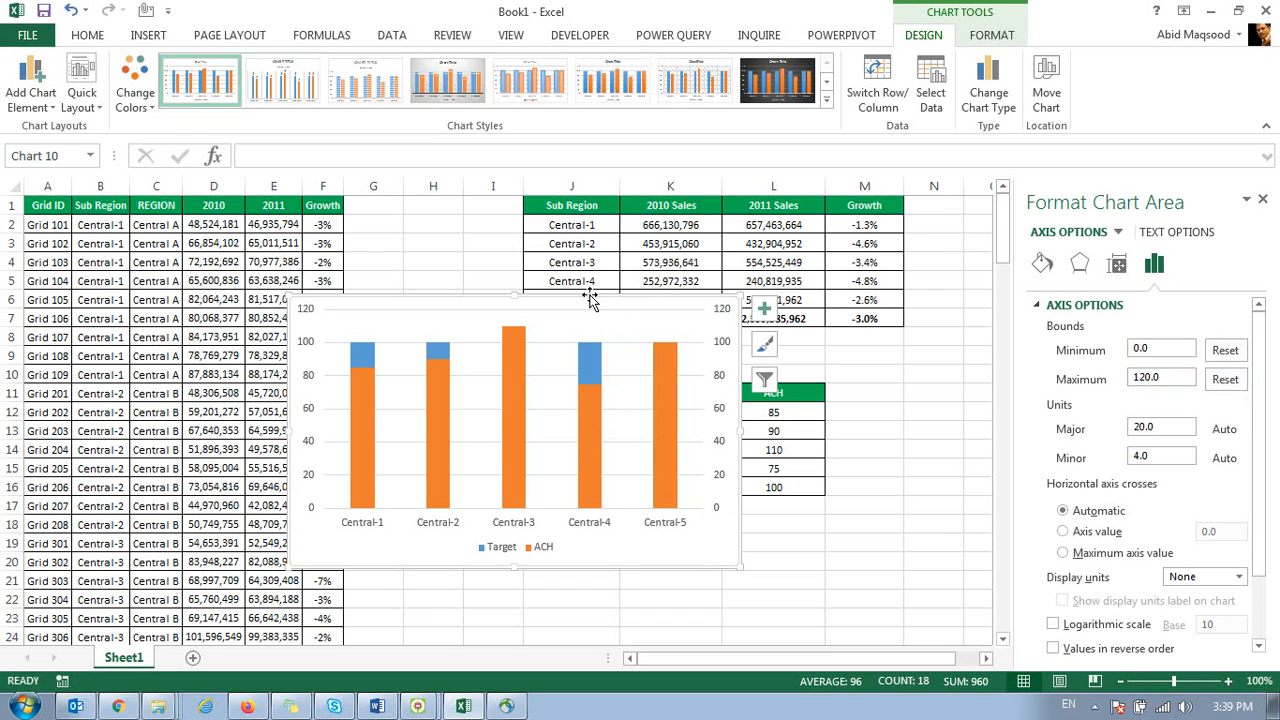
right_click(330, 352)
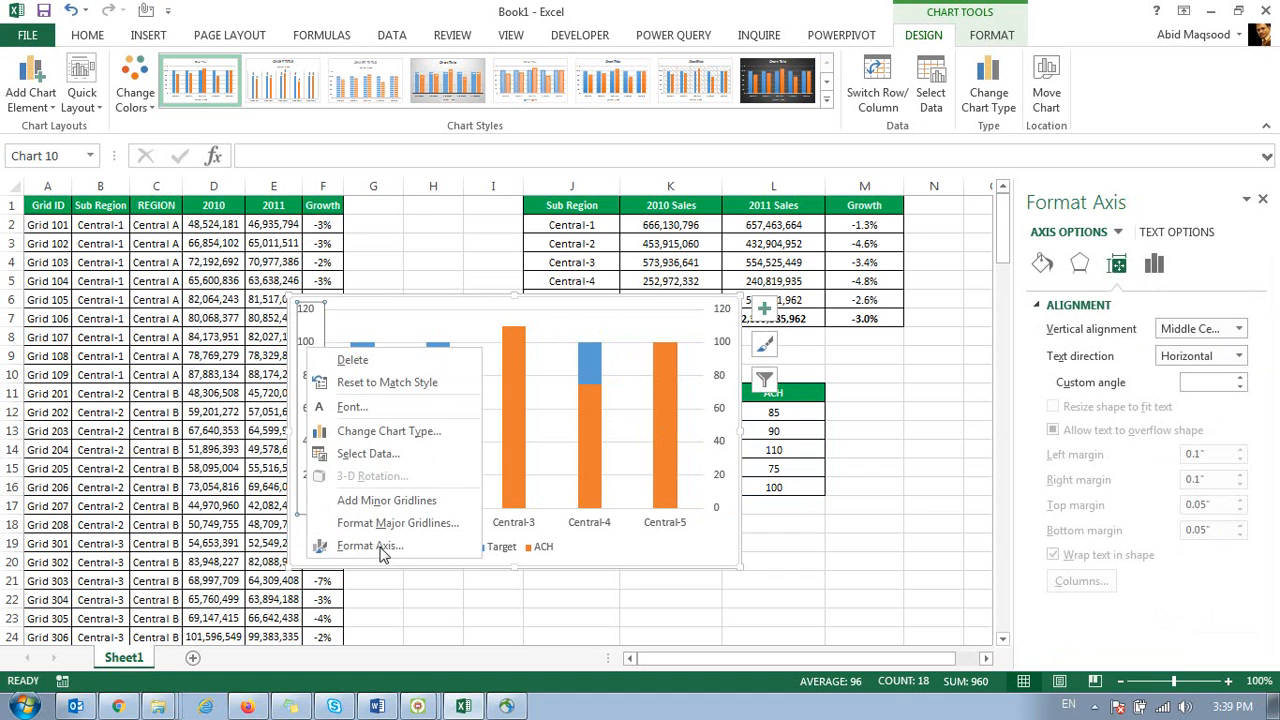
click(375, 624)
drag(1157, 349, 1013, 346)
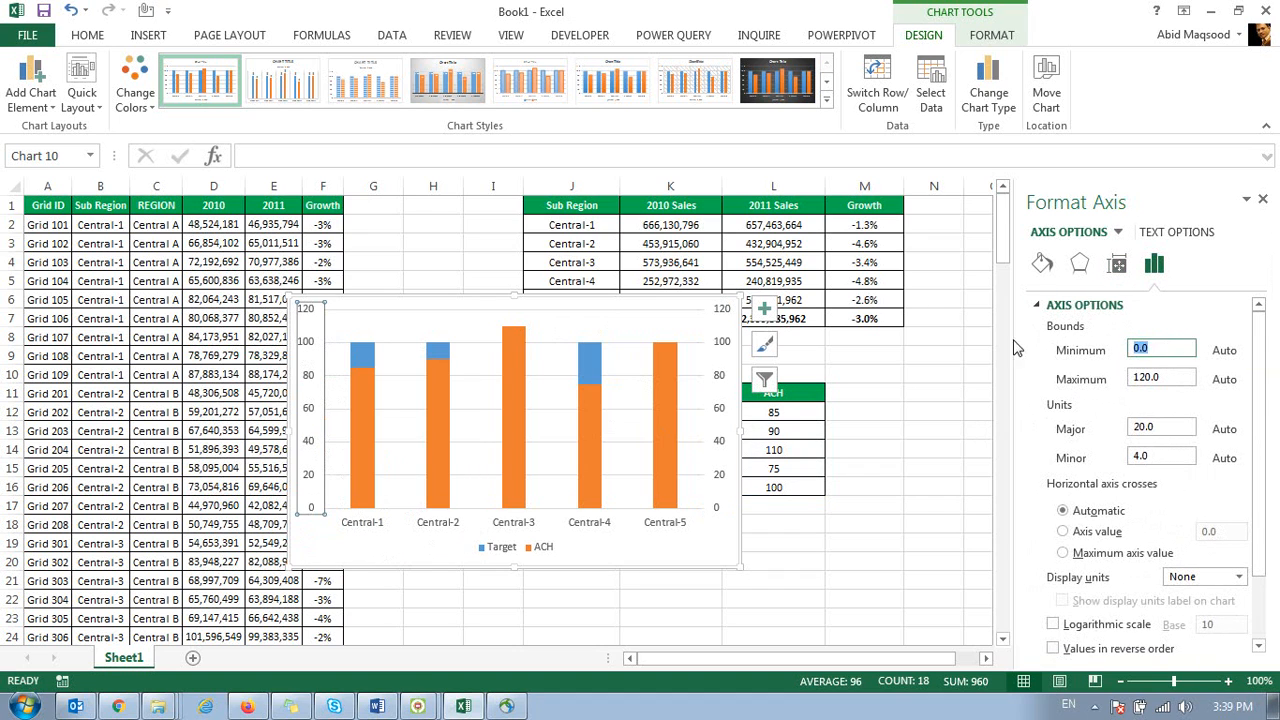
drag(1174, 350, 1094, 358)
text(0)
key(Return)
drag(1172, 378, 1046, 384)
text(12)
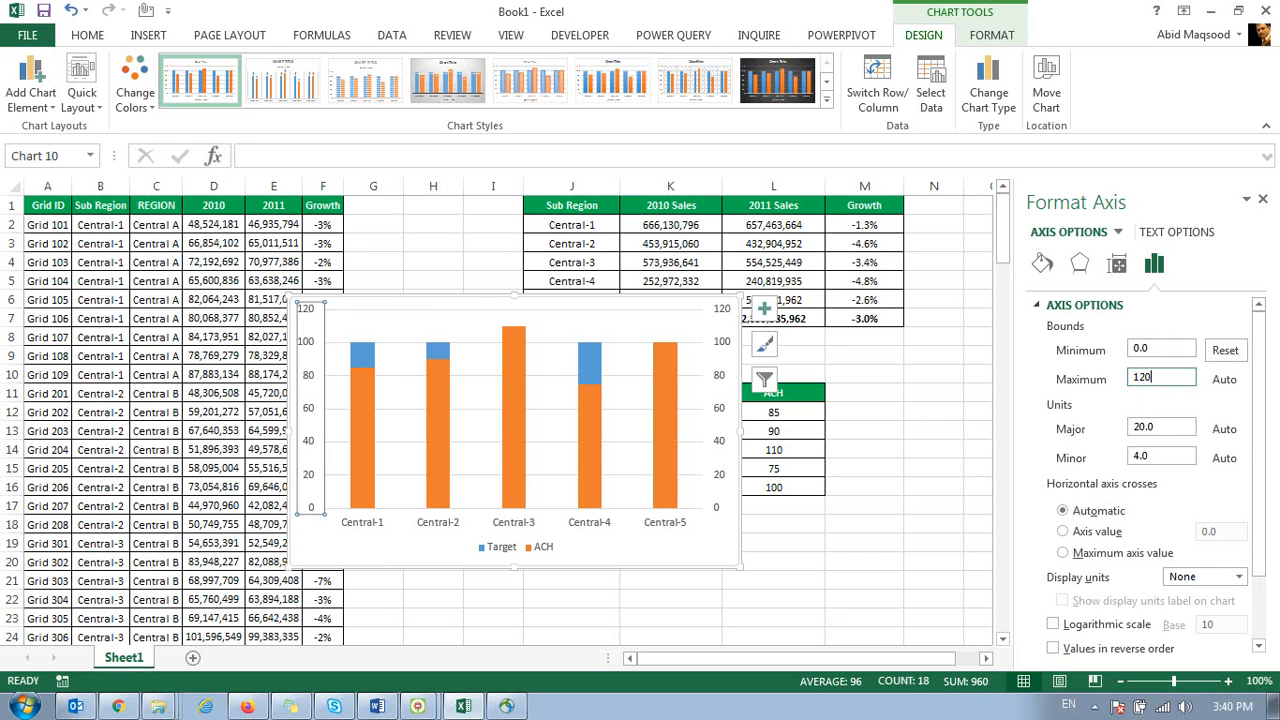
text(0)
key(Return)
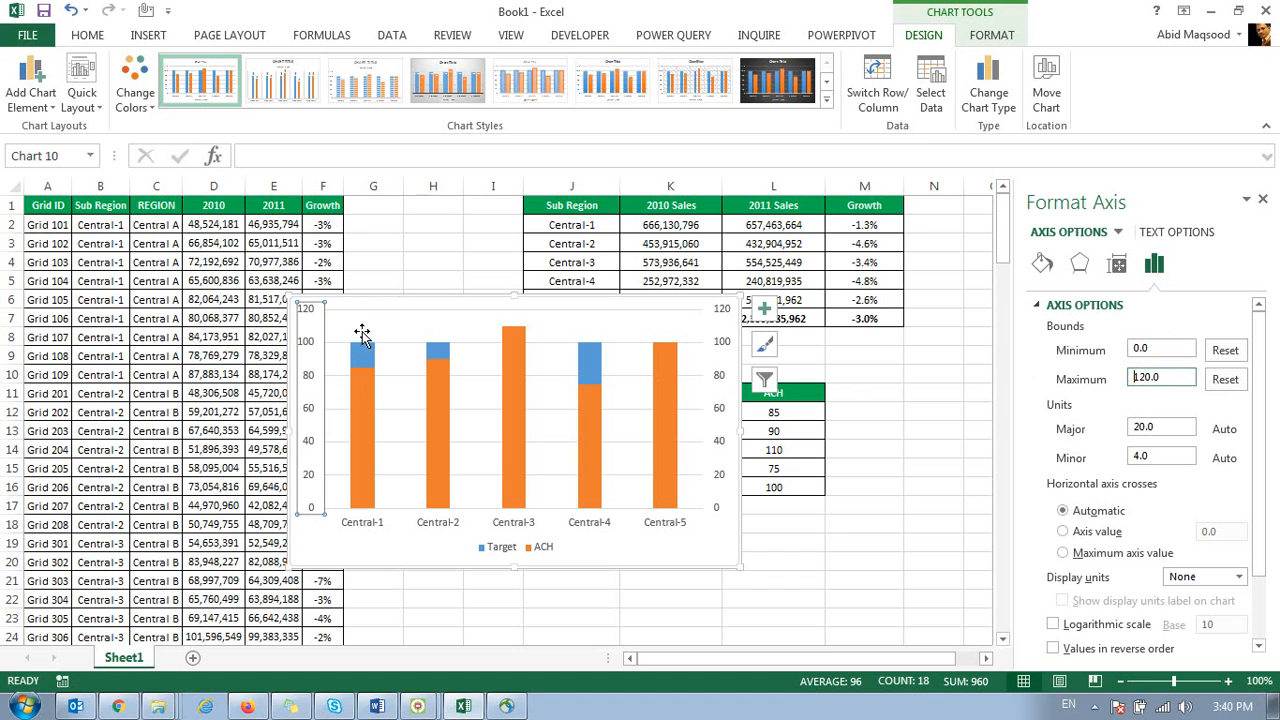
Step: Move the chart to just below the sales summary table and set the Target series' gap width to 150%
drag(365, 299, 482, 334)
click(489, 393)
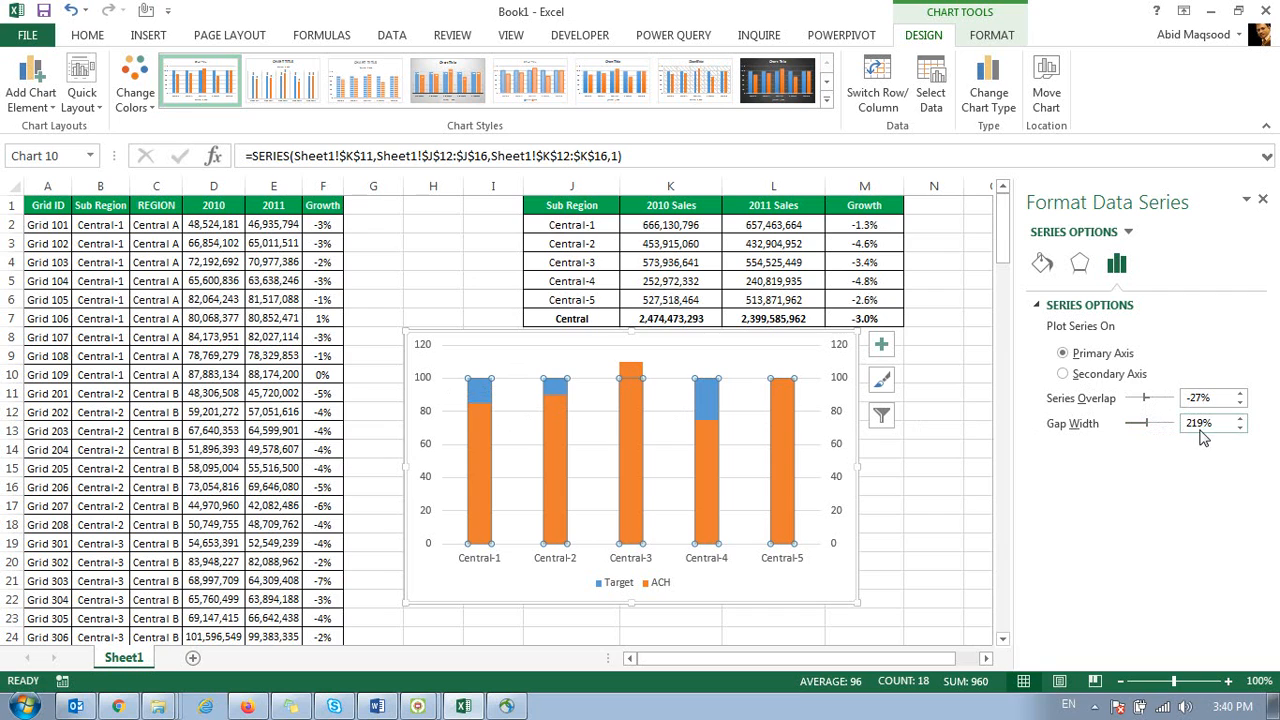
drag(1199, 424, 1184, 427)
text(150)
key(Return)
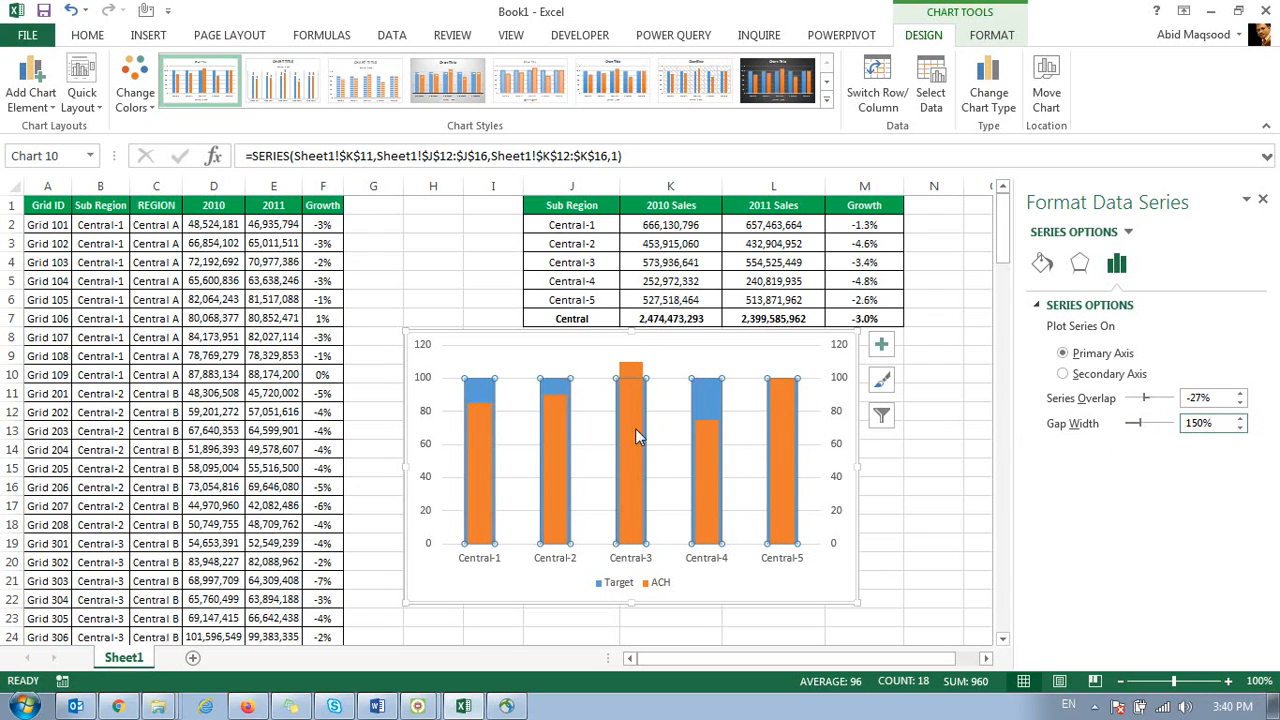
Step: Remove the Target columns' blue fill and give them a thick dark red outline
click(992, 35)
click(490, 60)
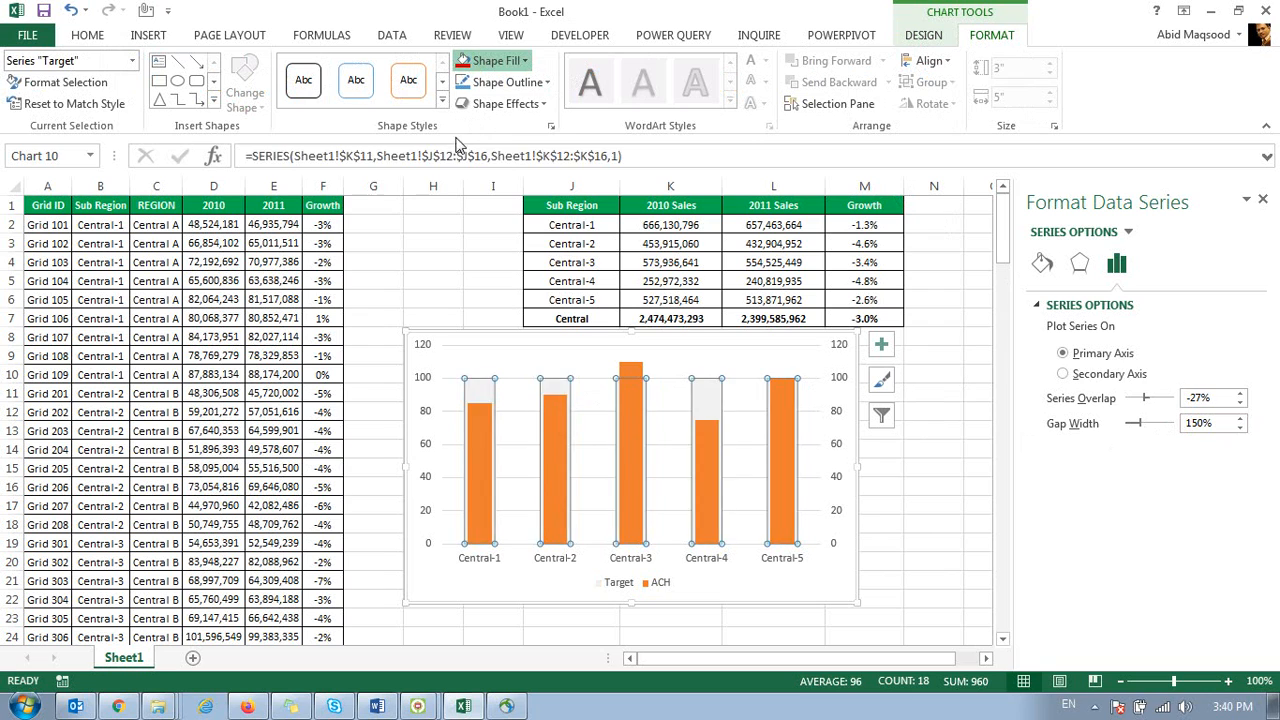
click(500, 82)
click(500, 82)
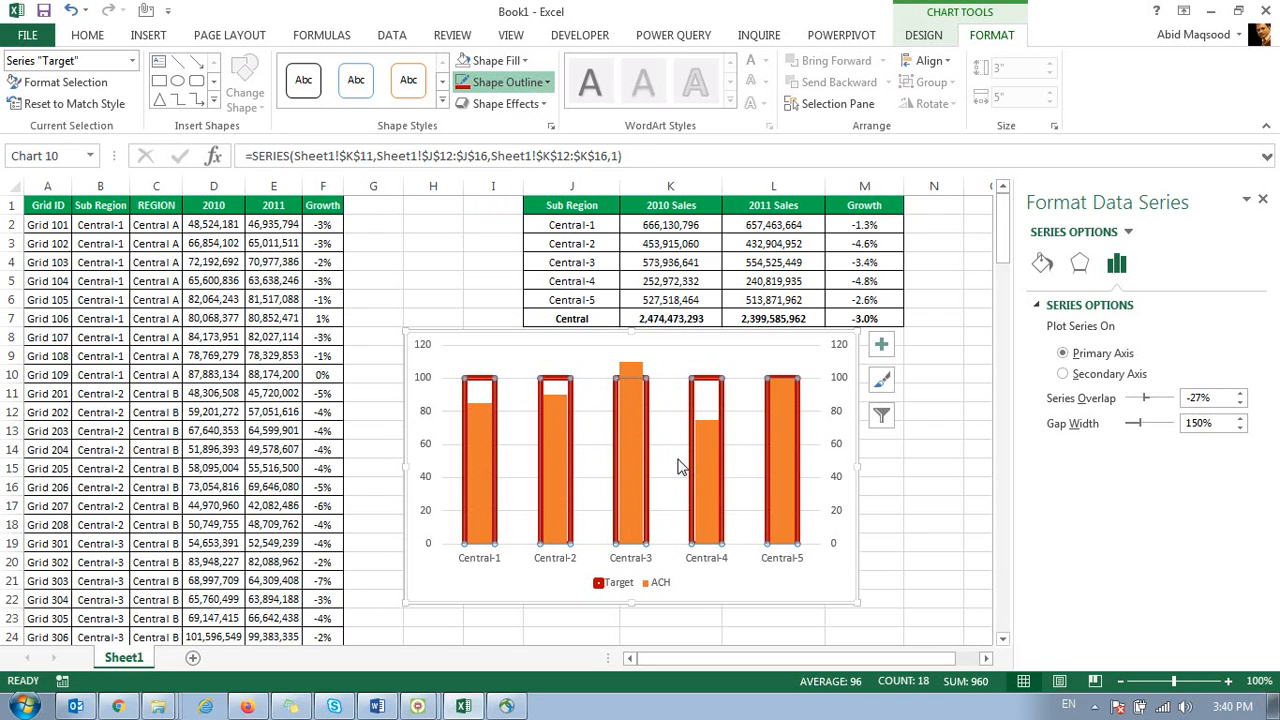
click(380, 460)
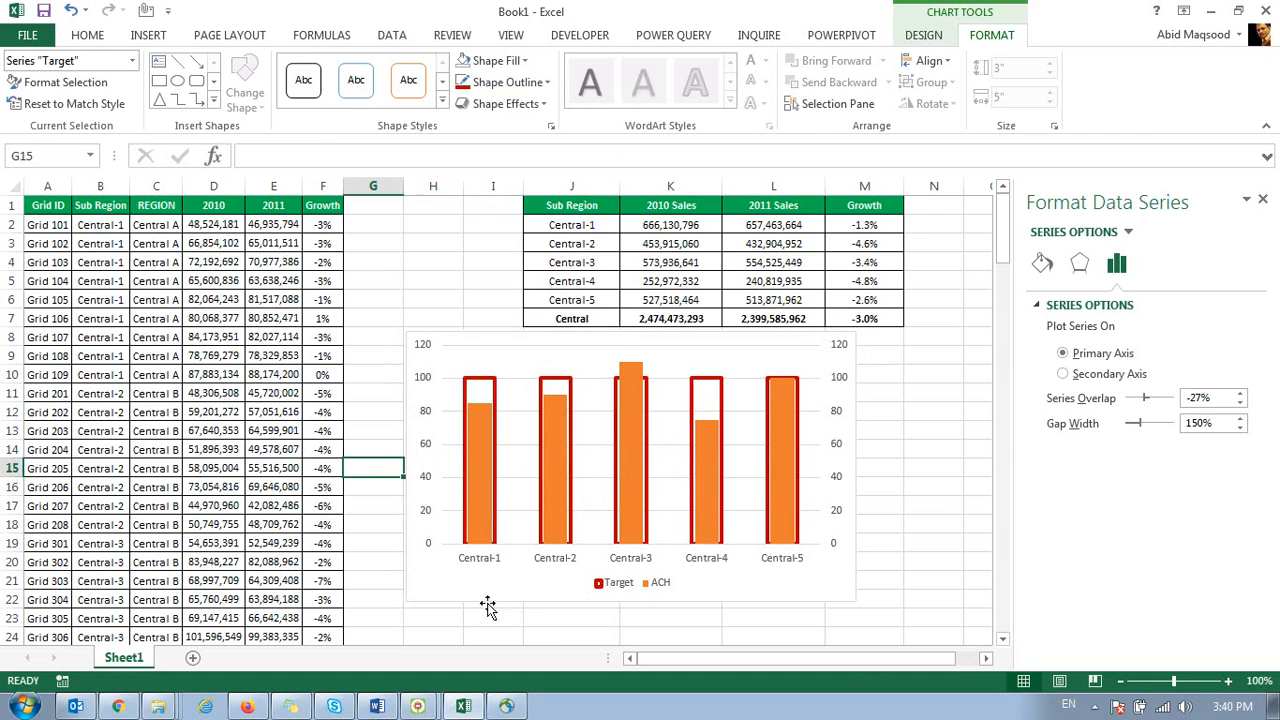
Step: Fill the ACH series columns with green and deselect the chart
click(628, 404)
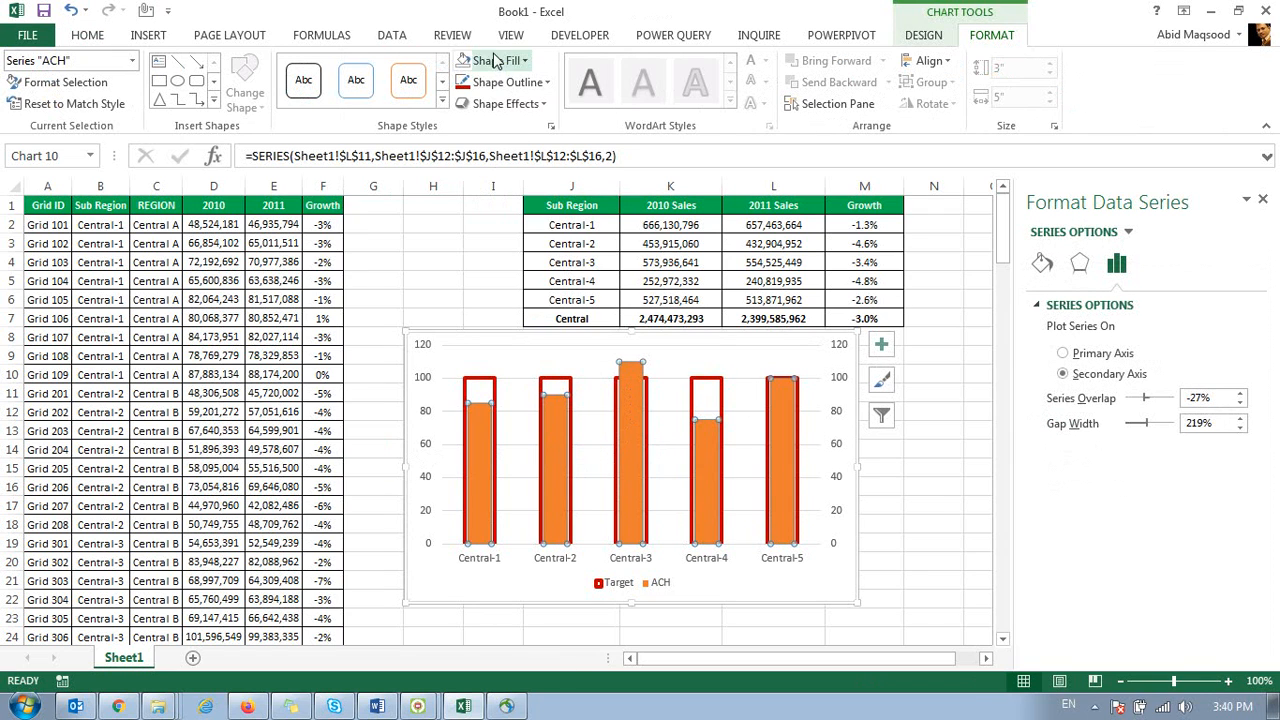
click(490, 60)
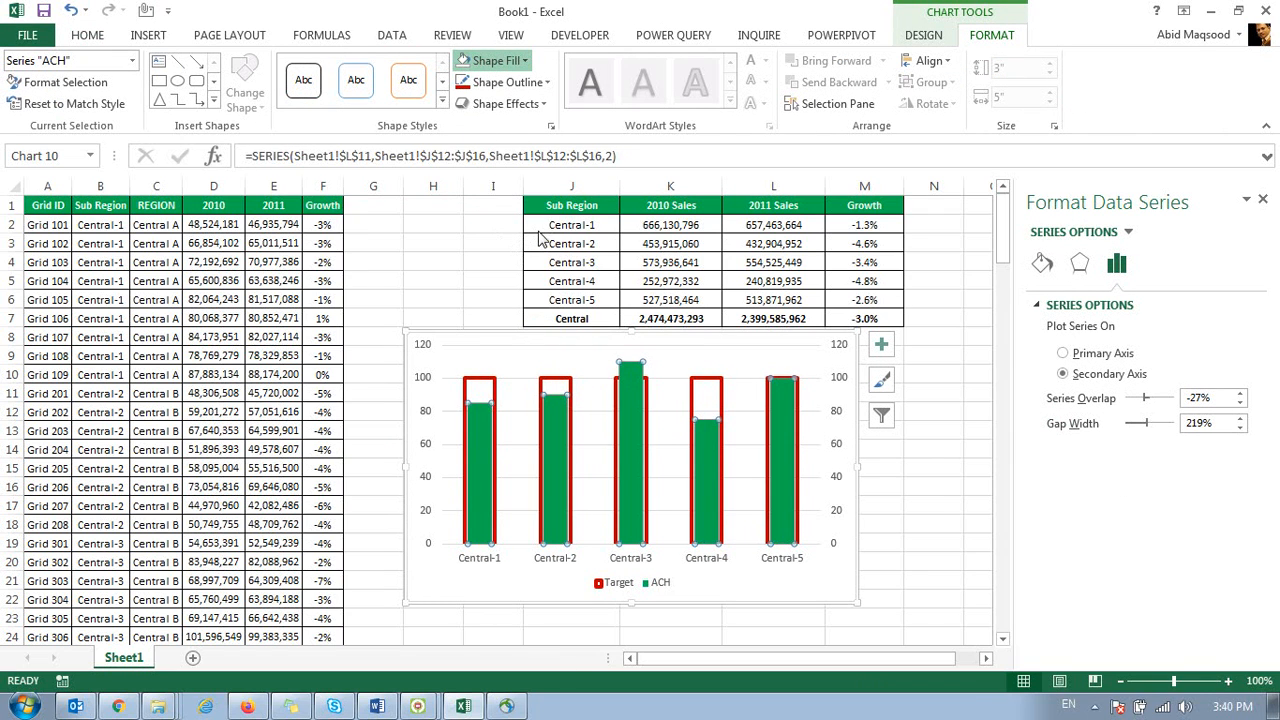
click(388, 466)
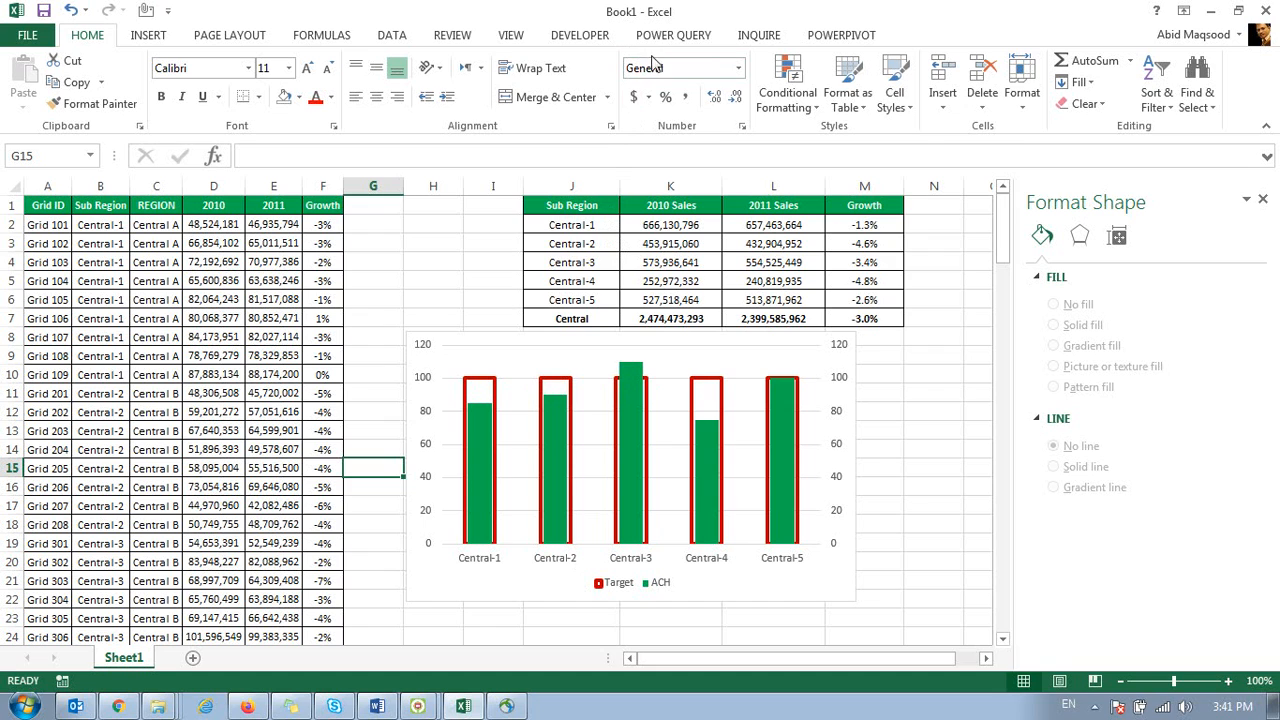
Step: Move the target versus achievement chart slightly right and down beneath the sales summary table
click(170, 42)
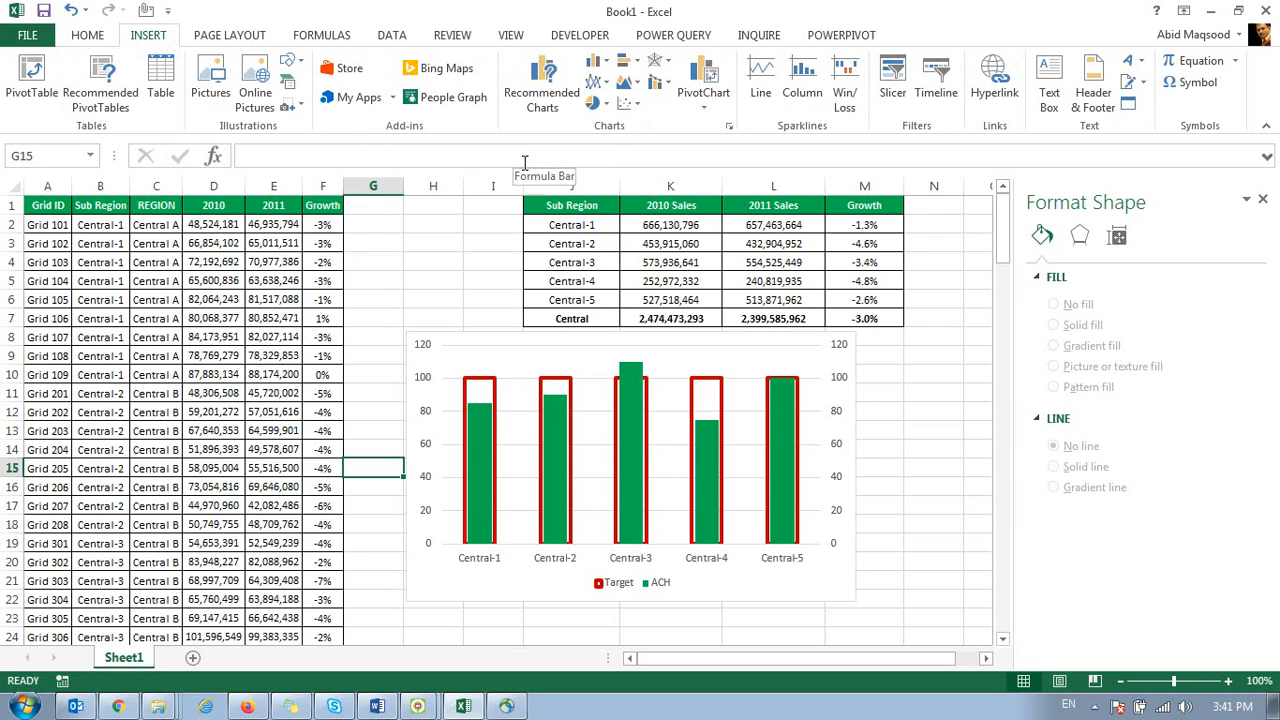
click(518, 338)
drag(496, 329, 561, 342)
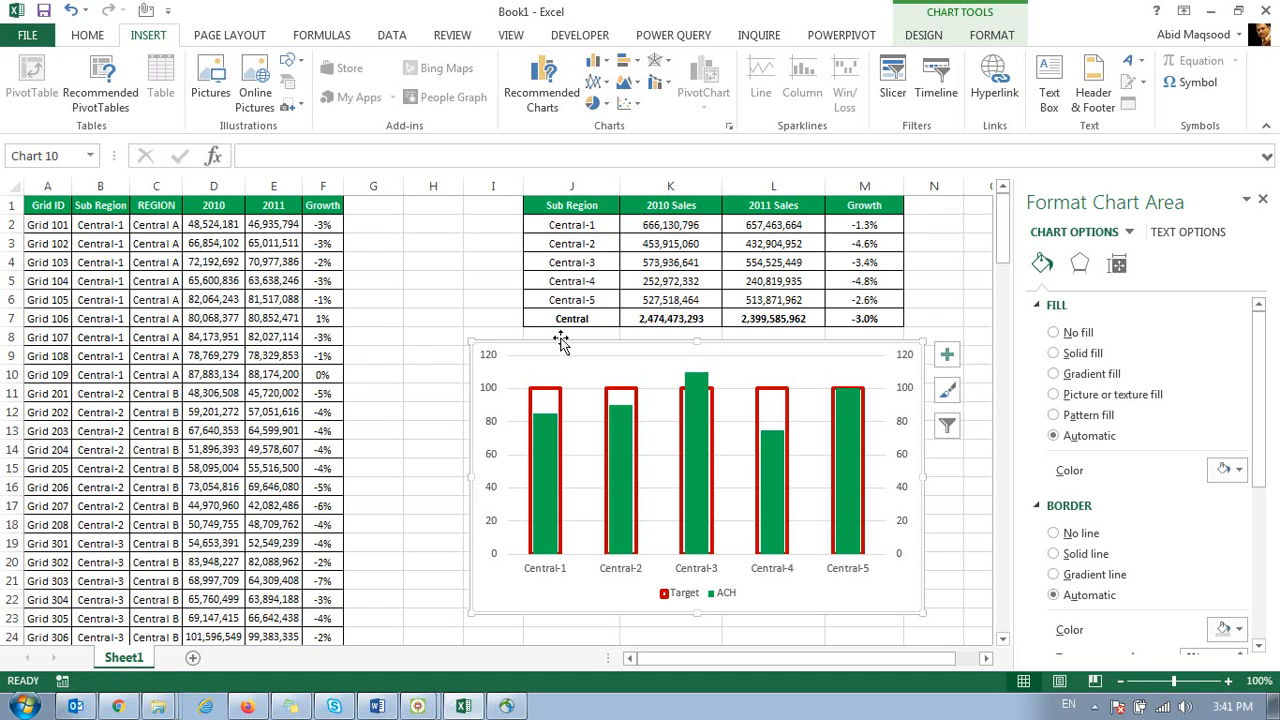
click(418, 706)
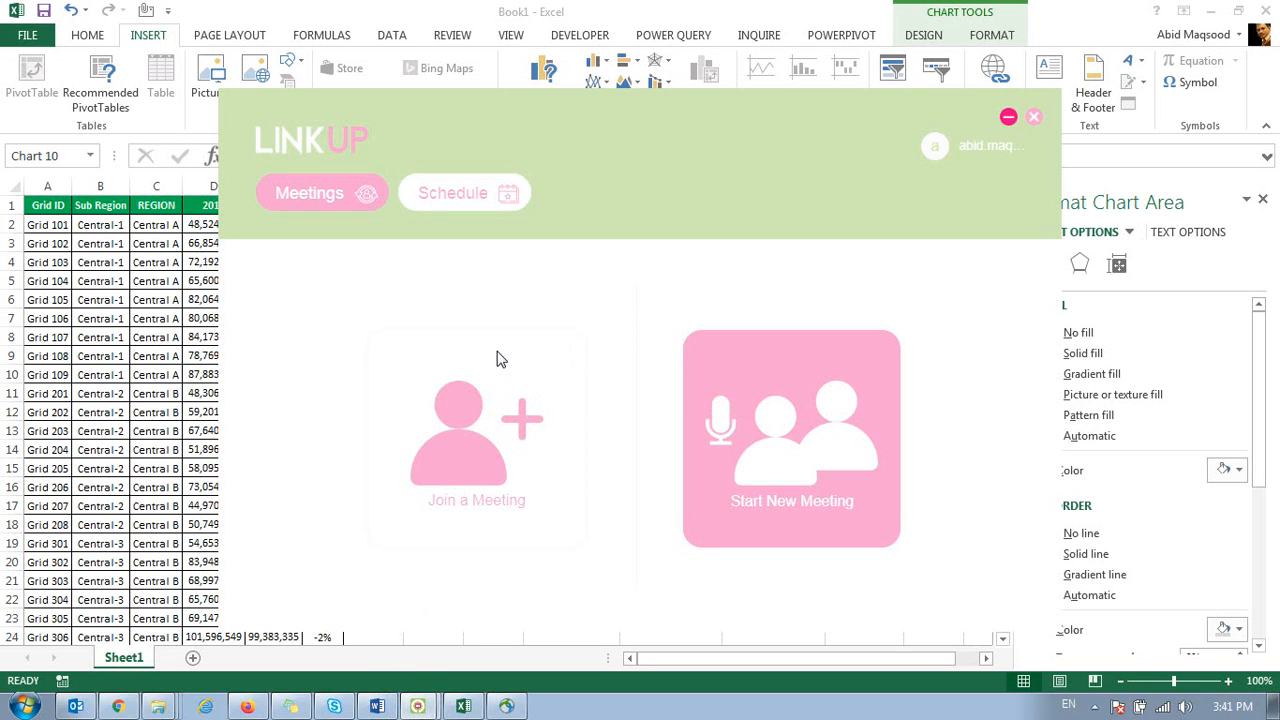
click(1009, 123)
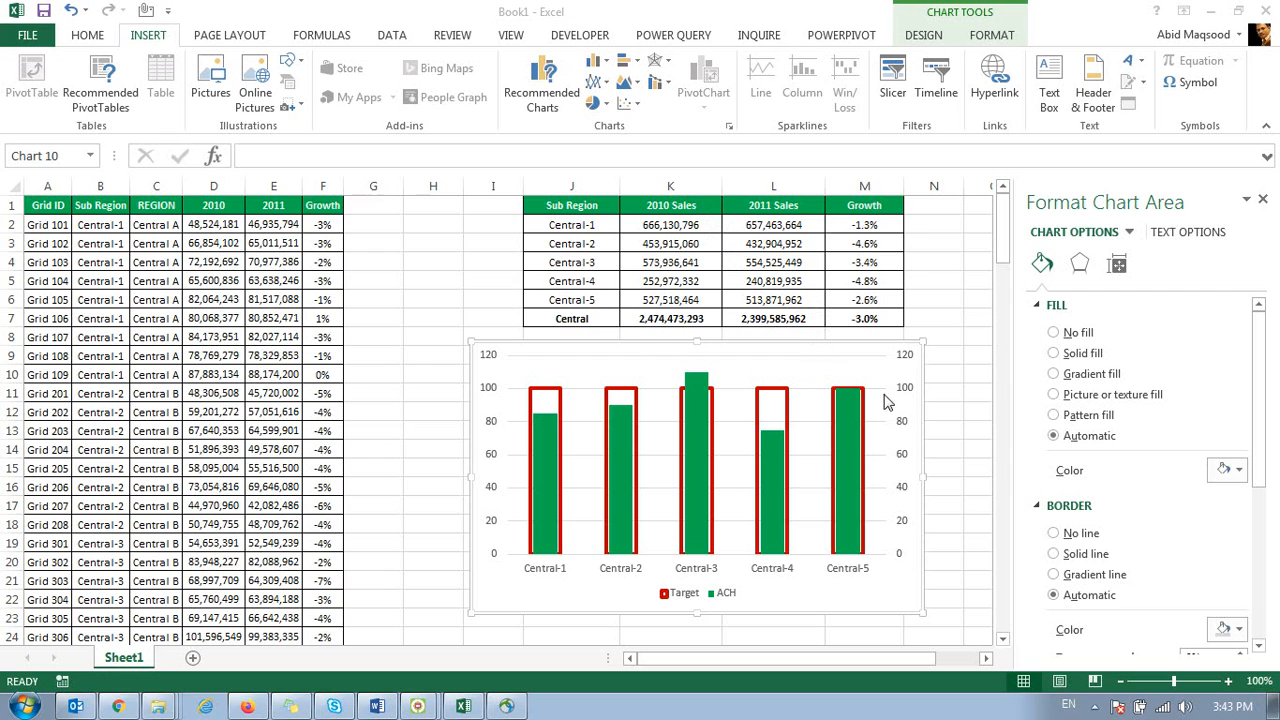
click(878, 346)
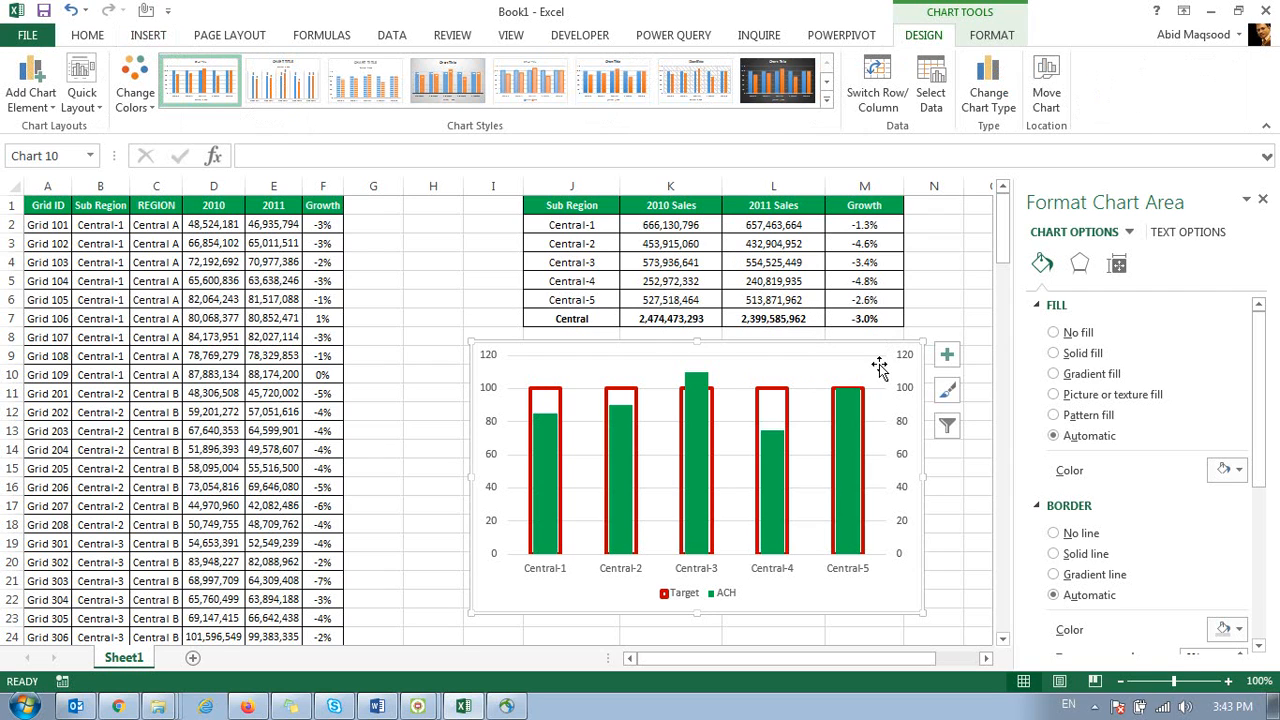
click(876, 355)
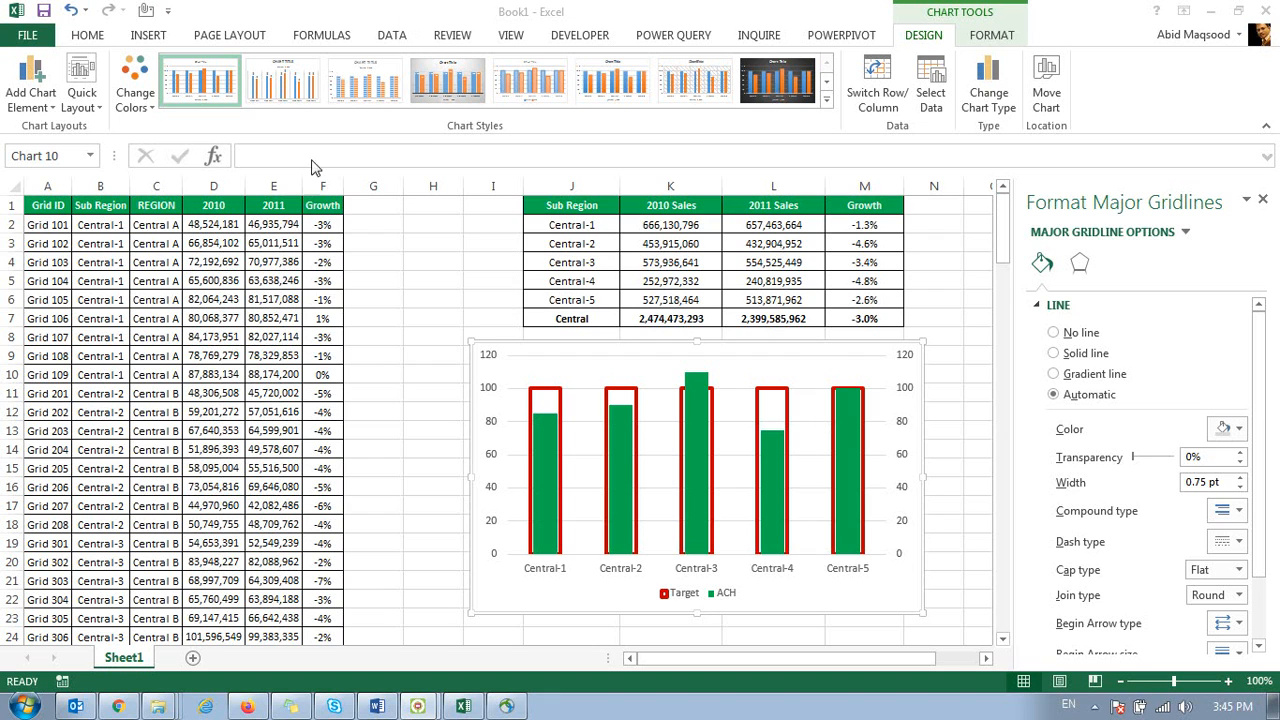
click(170, 268)
click(60, 282)
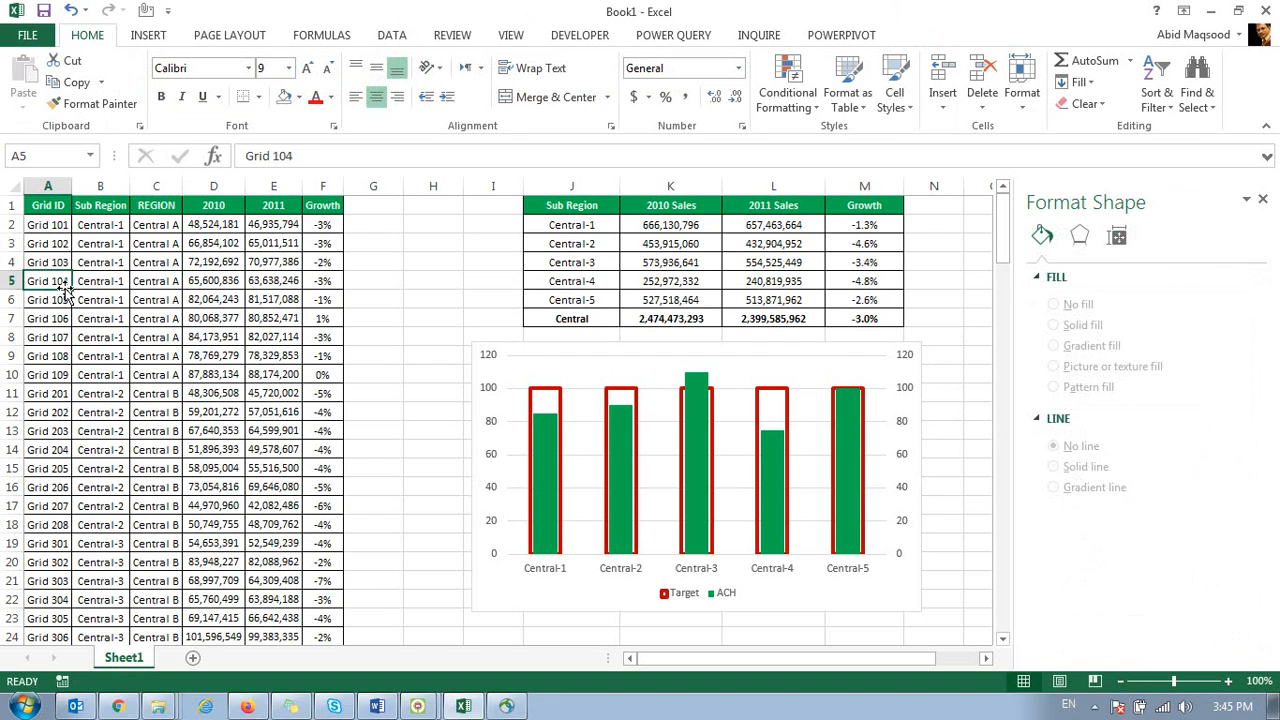
key(ctrl+c)
key(Right)
key(Right)
key(Right)
key(Right)
key(Right)
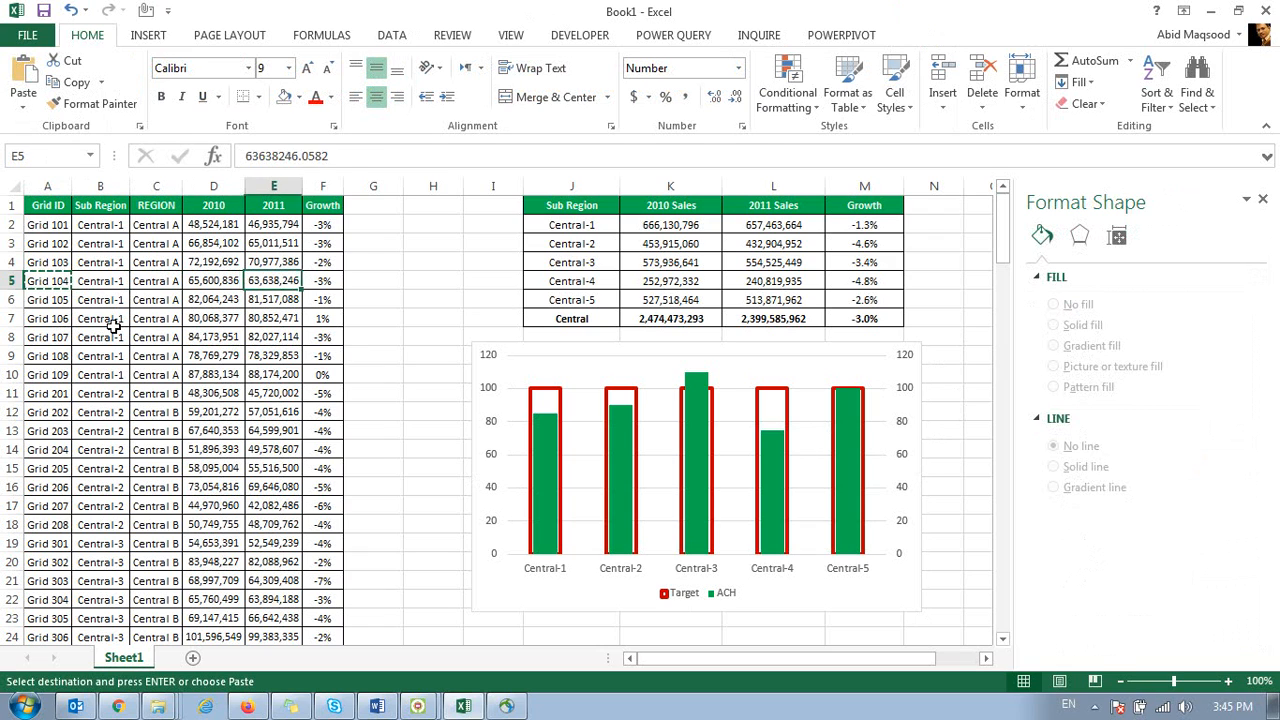
key(Up)
key(Up)
key(Up)
key(Up)
key(Right)
key(Down)
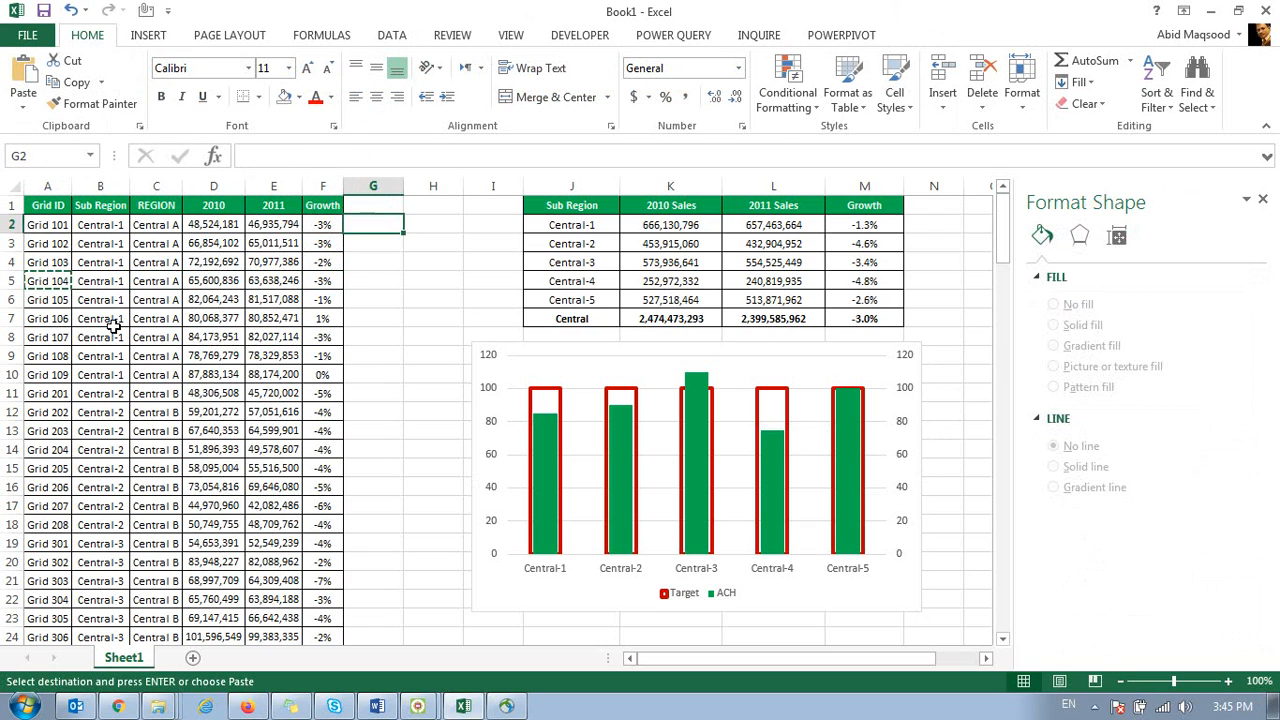
key(Right)
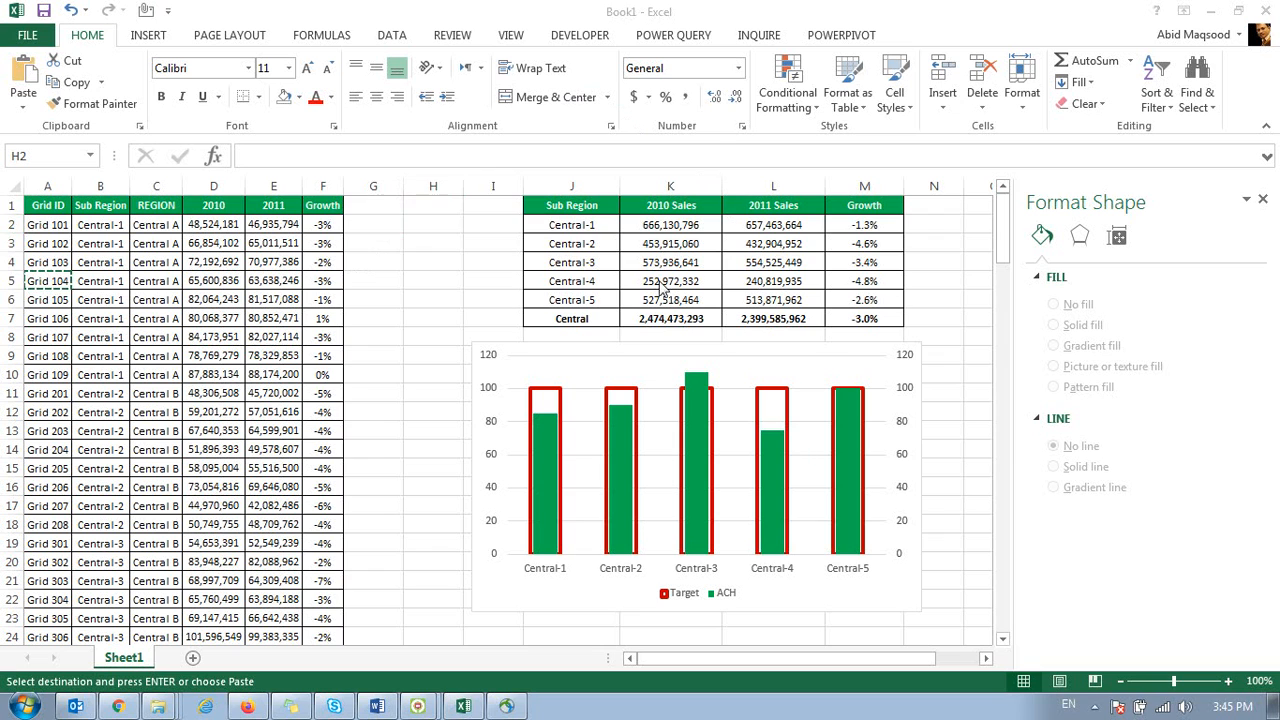
Step: Move the chart right and down to uncover the Sub Region column of the target table
drag(512, 350, 720, 383)
click(442, 303)
click(451, 374)
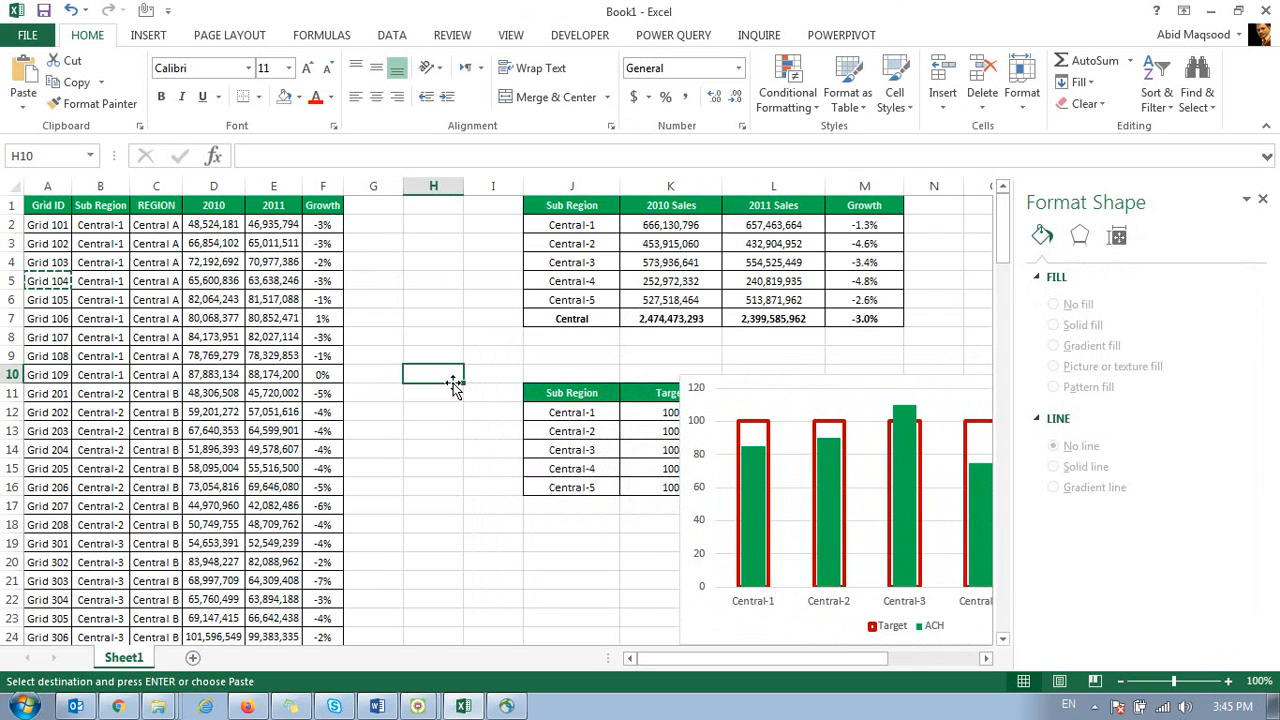
text(-10)
key(BackSpace)
key(BackSpace)
key(BackSpace)
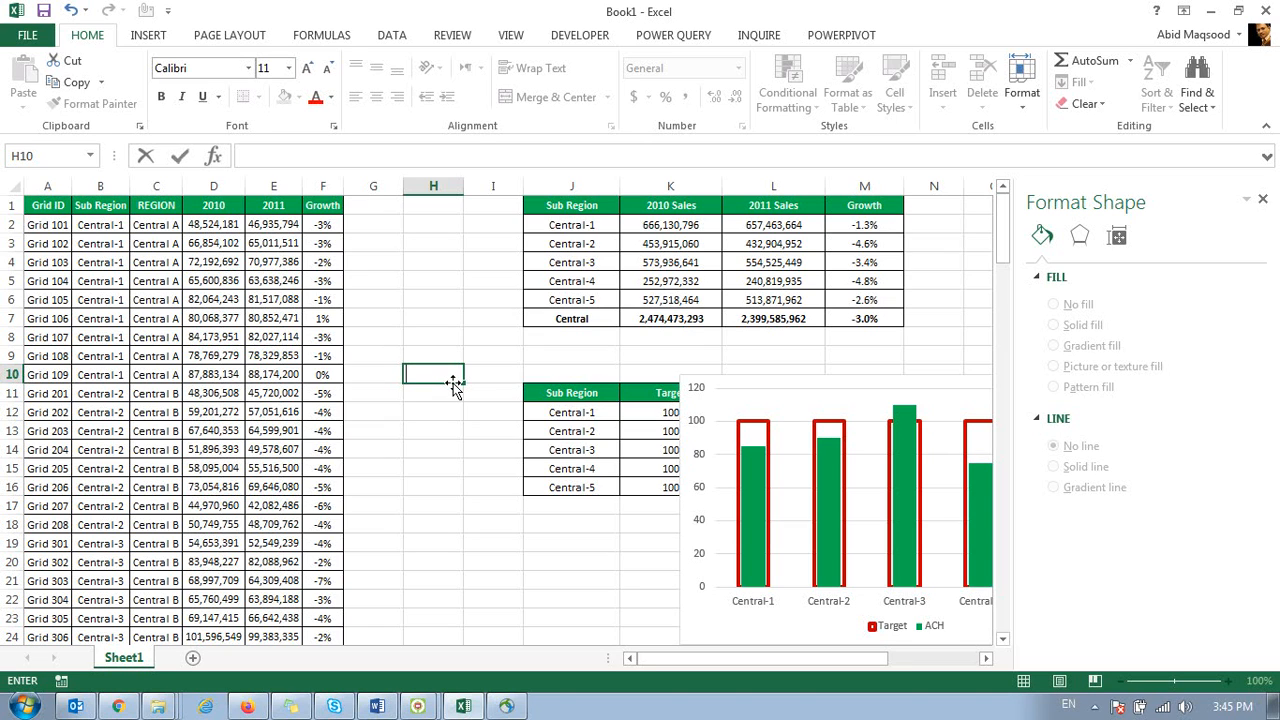
Step: Enter the sales thresholds 10000000, 20000000 and 50000000 in cells H10 to H12
text(10000000)
key(Return)
text(20)
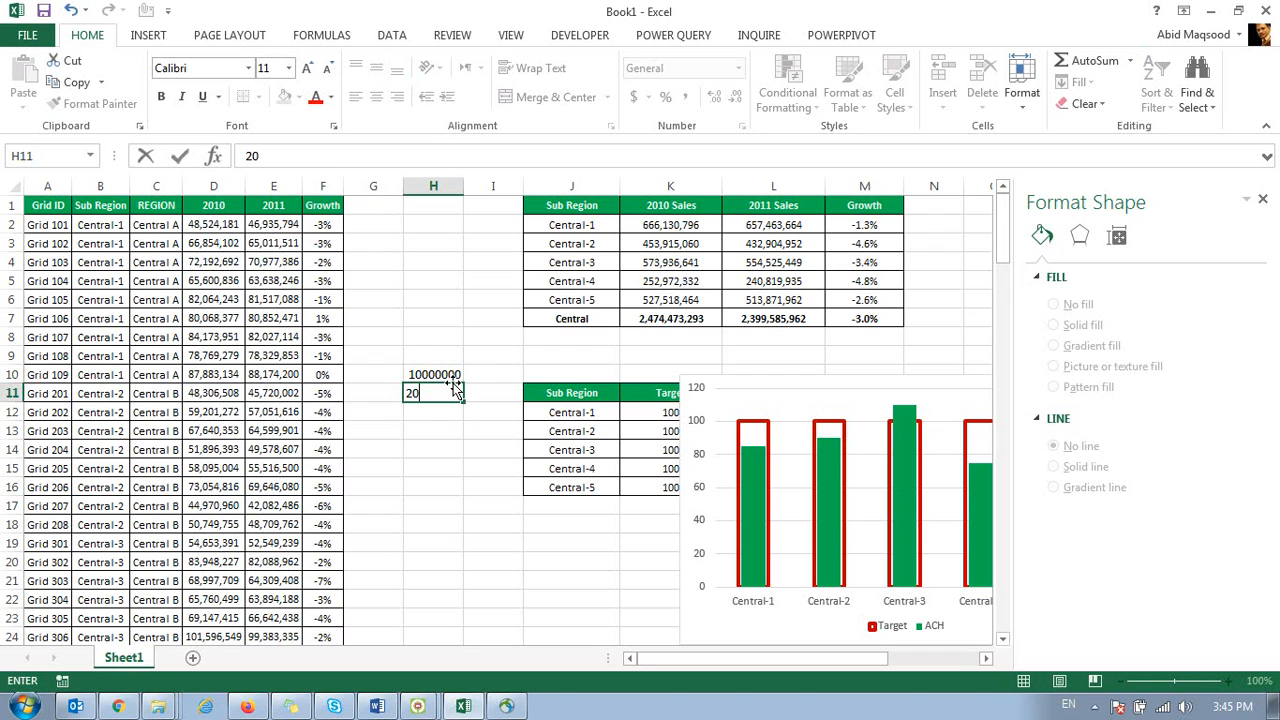
text(000000)
key(Return)
text(500000)
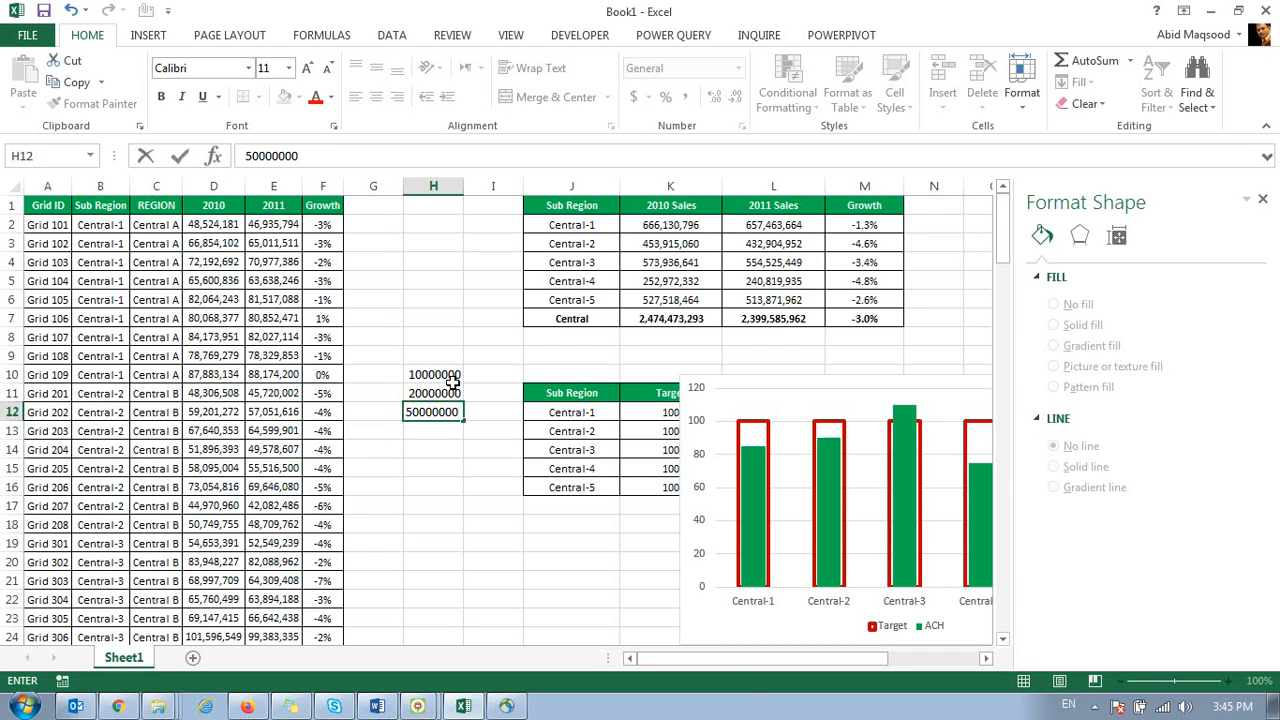
key(Return)
Step: Label the thresholds in cells I10 to I12 as "More than 10", "More Than 20" and "More than 50"
key(Up)
key(Up)
key(Up)
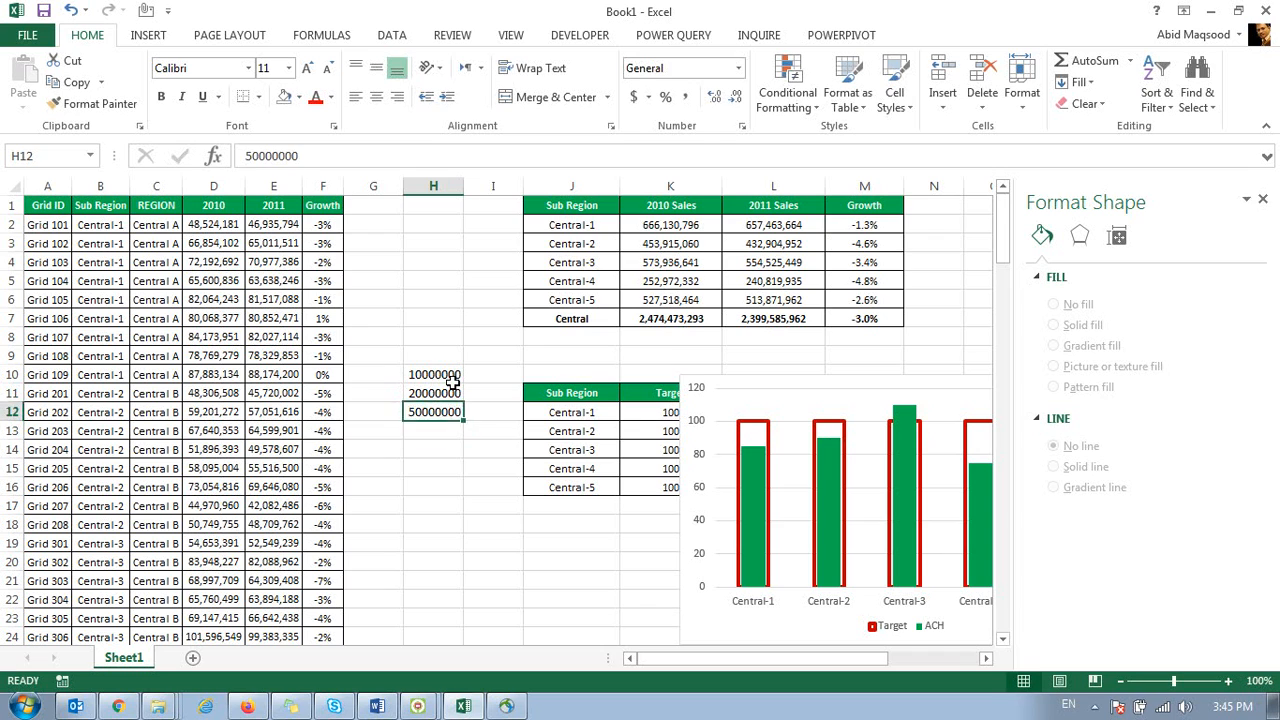
key(Right)
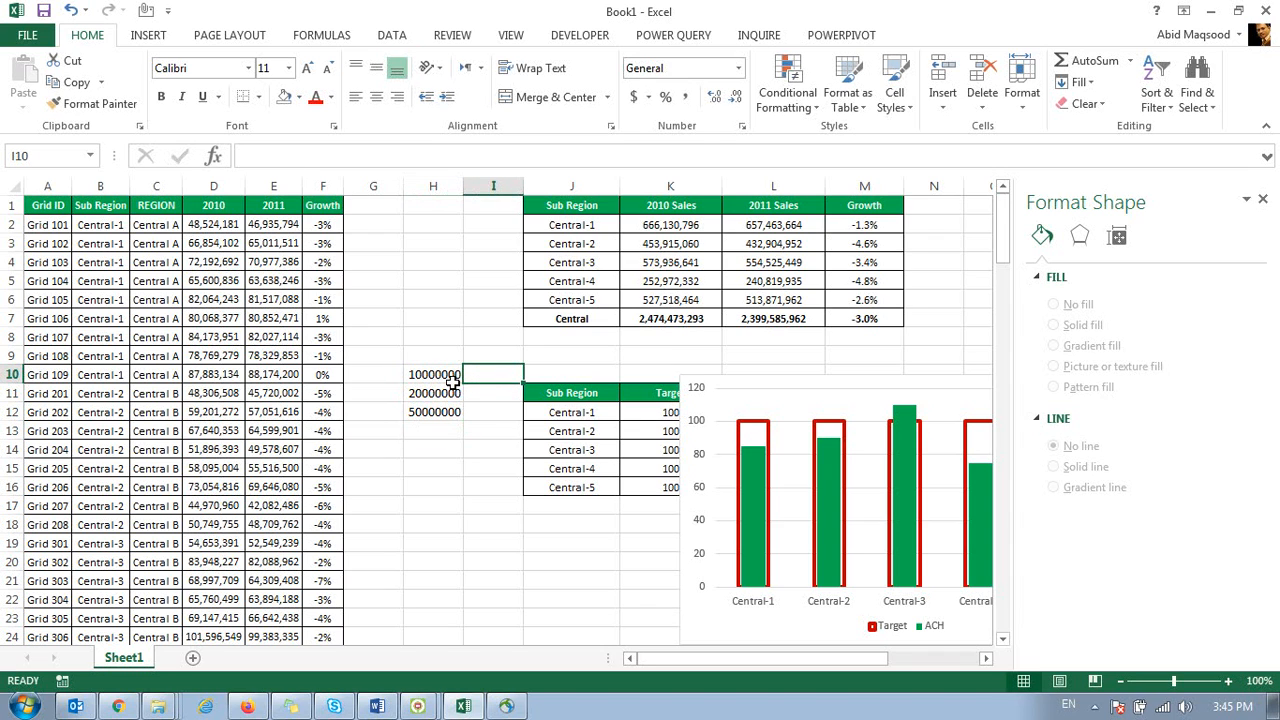
text(Les)
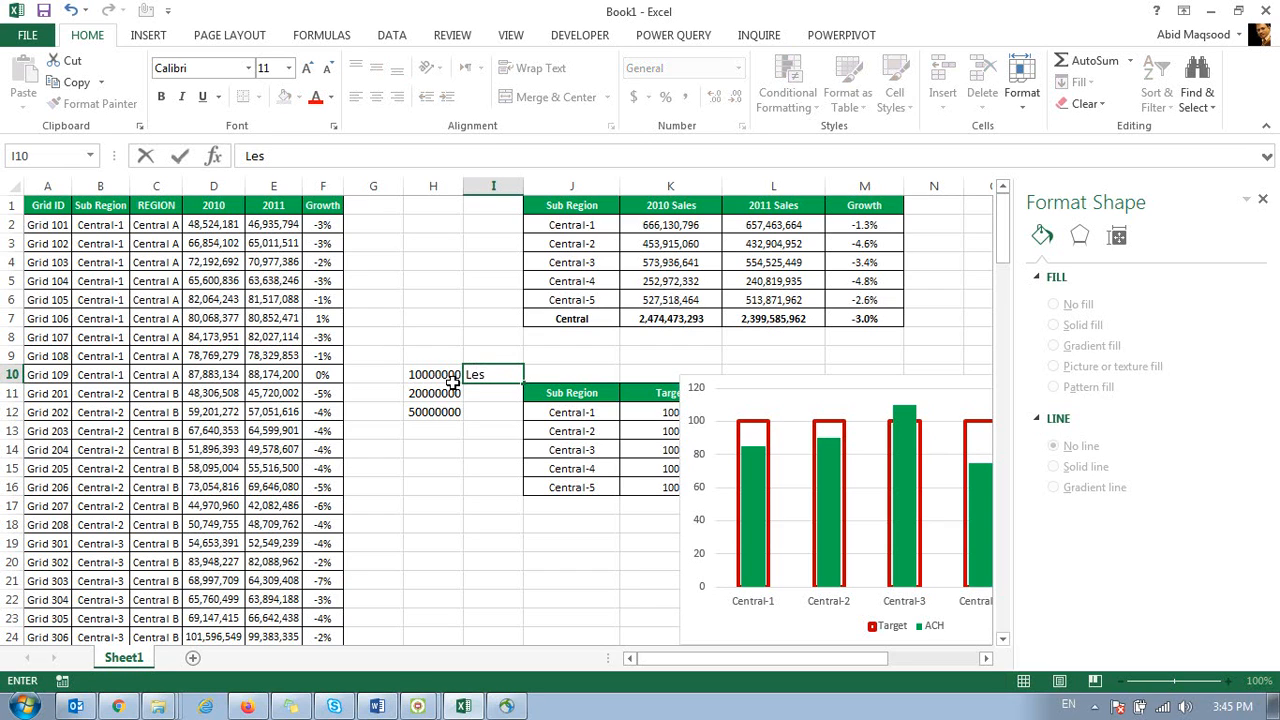
text(s)
key(BackSpace)
key(BackSpace)
key(BackSpace)
key(BackSpace)
text(More than)
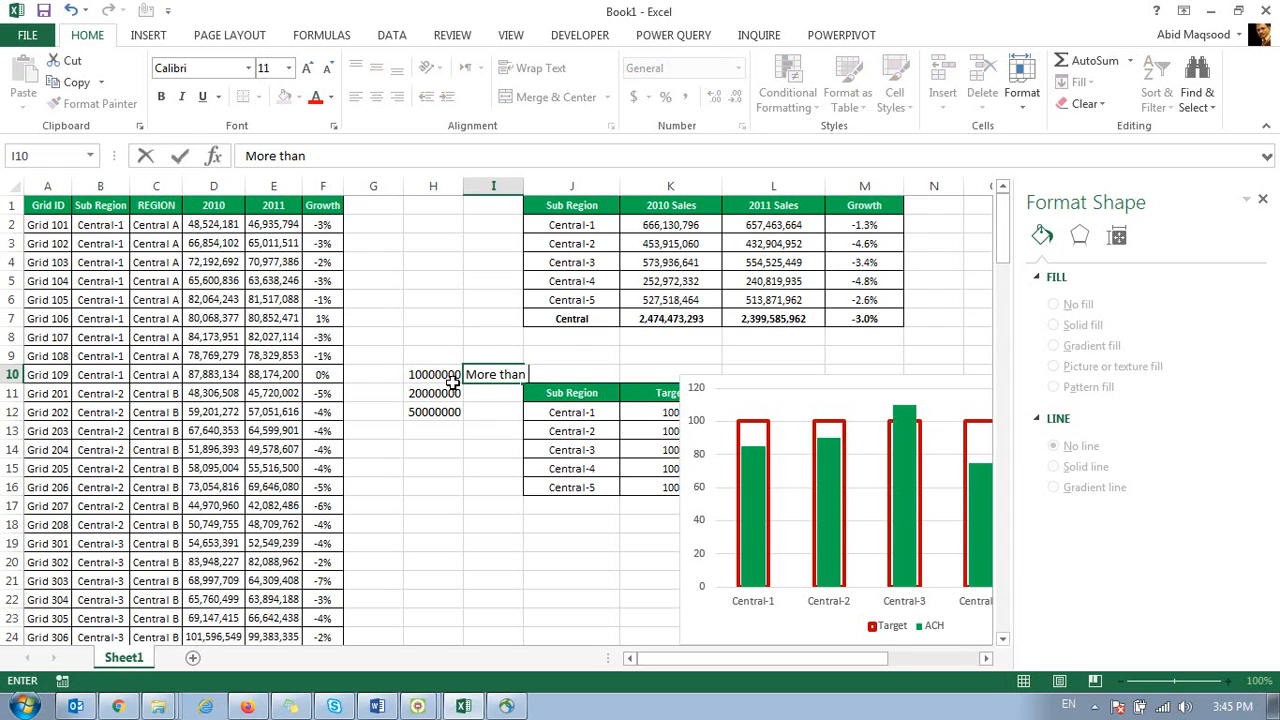
text( 10)
key(Return)
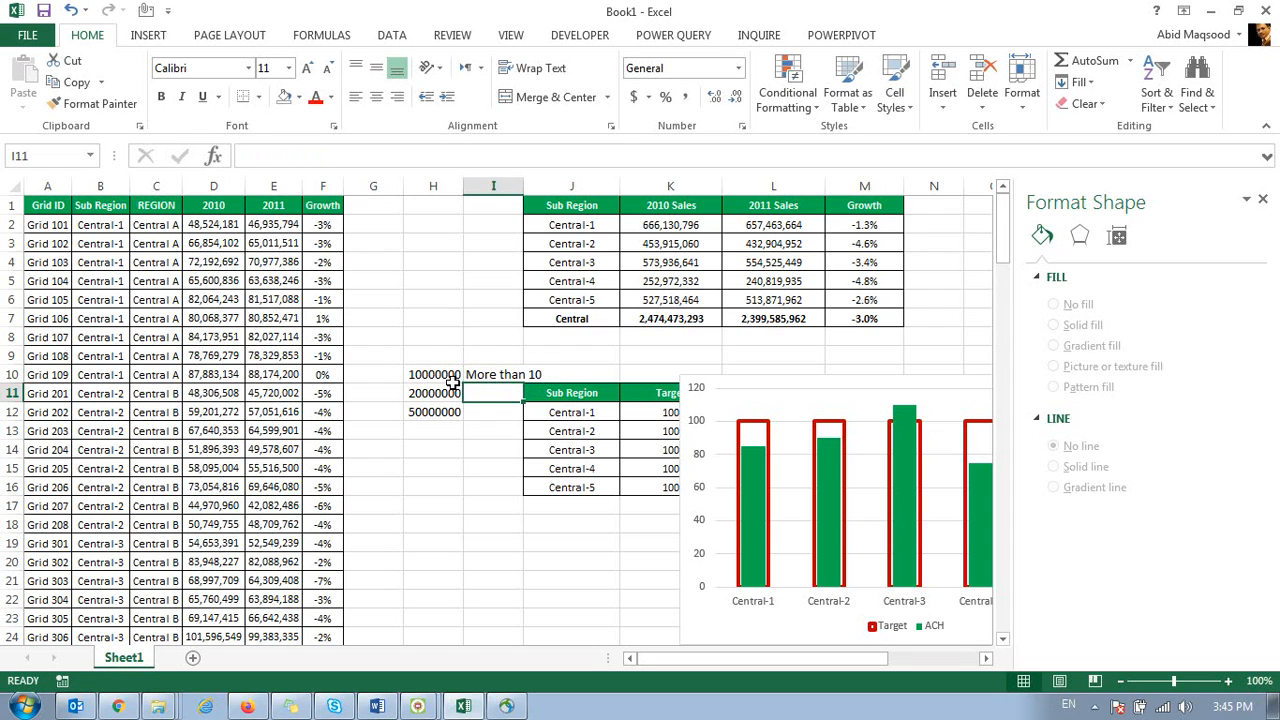
text(More Than 20)
key(Return)
text(More than 50)
key(Return)
Step: In G2, enter =LOOKUP(E2,$H$10:$I$12) to classify the 2011 sales by threshold
key(ctrl+Up)
key(ctrl+Up)
key(ctrl+Up)
key(Left)
key(Left)
key(Down)
text(=loo)
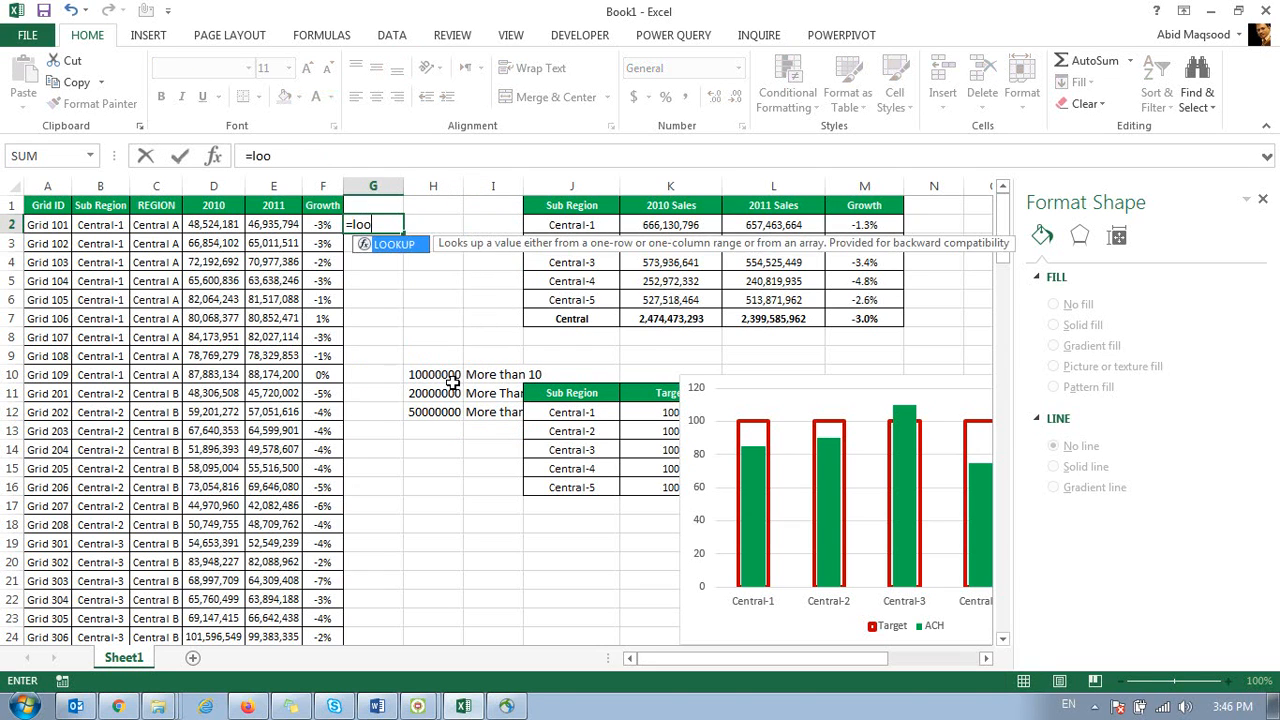
key(Tab)
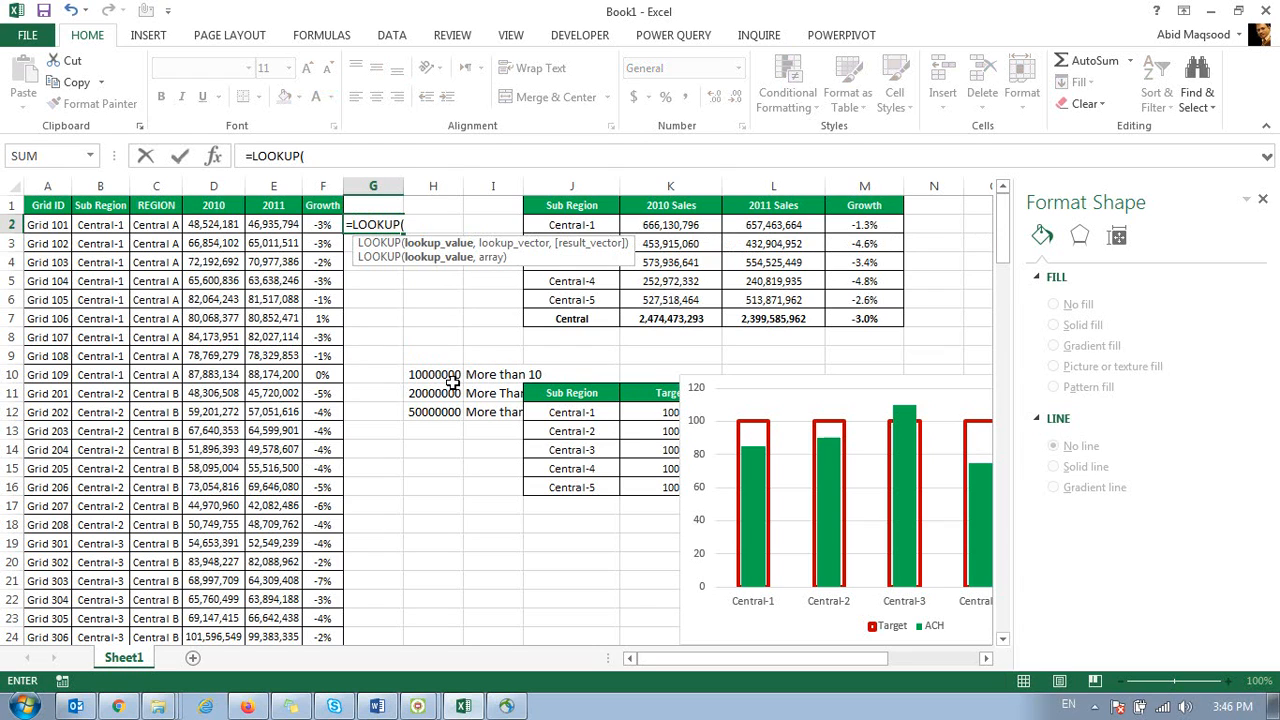
key(Left)
key(Left)
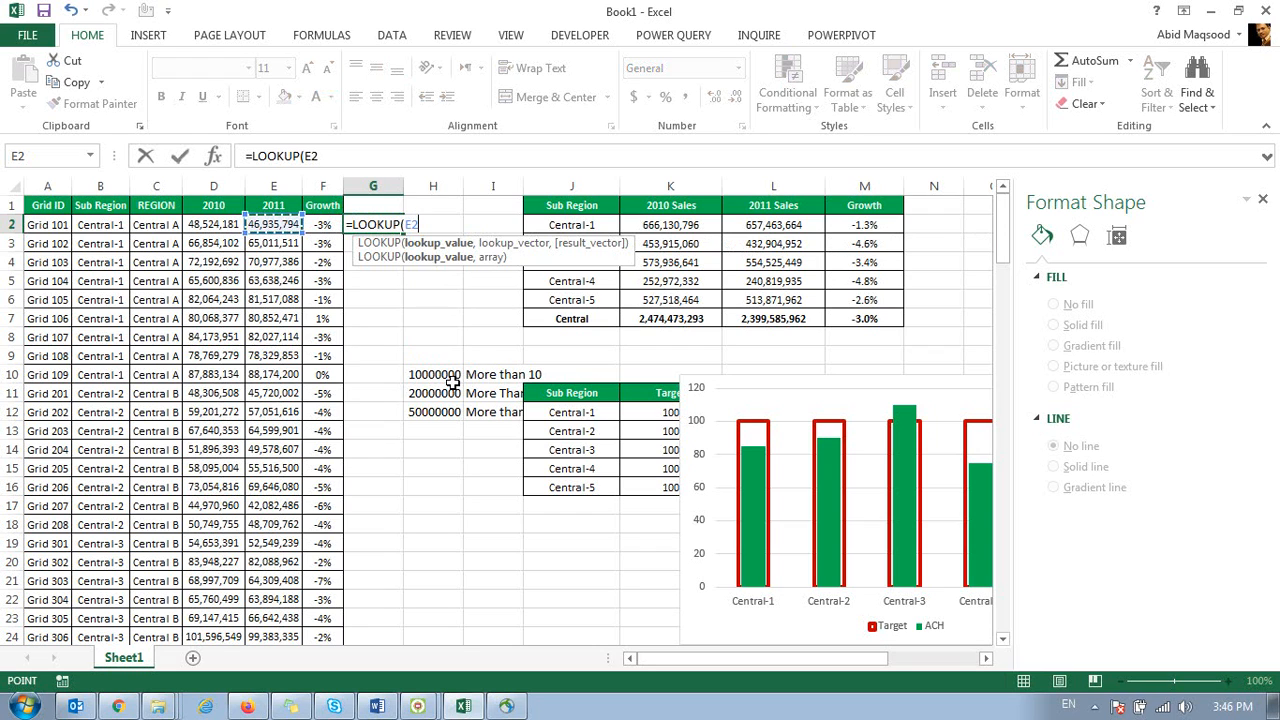
text(,)
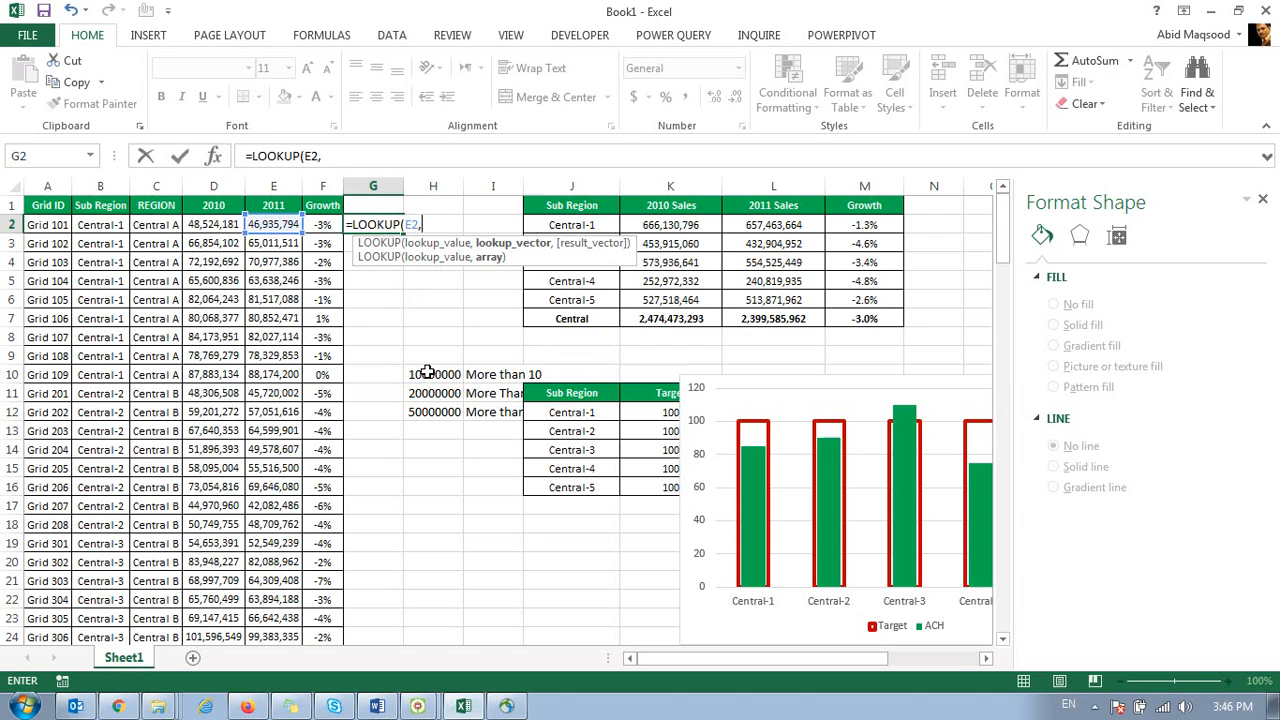
drag(427, 372, 498, 408)
key(F4)
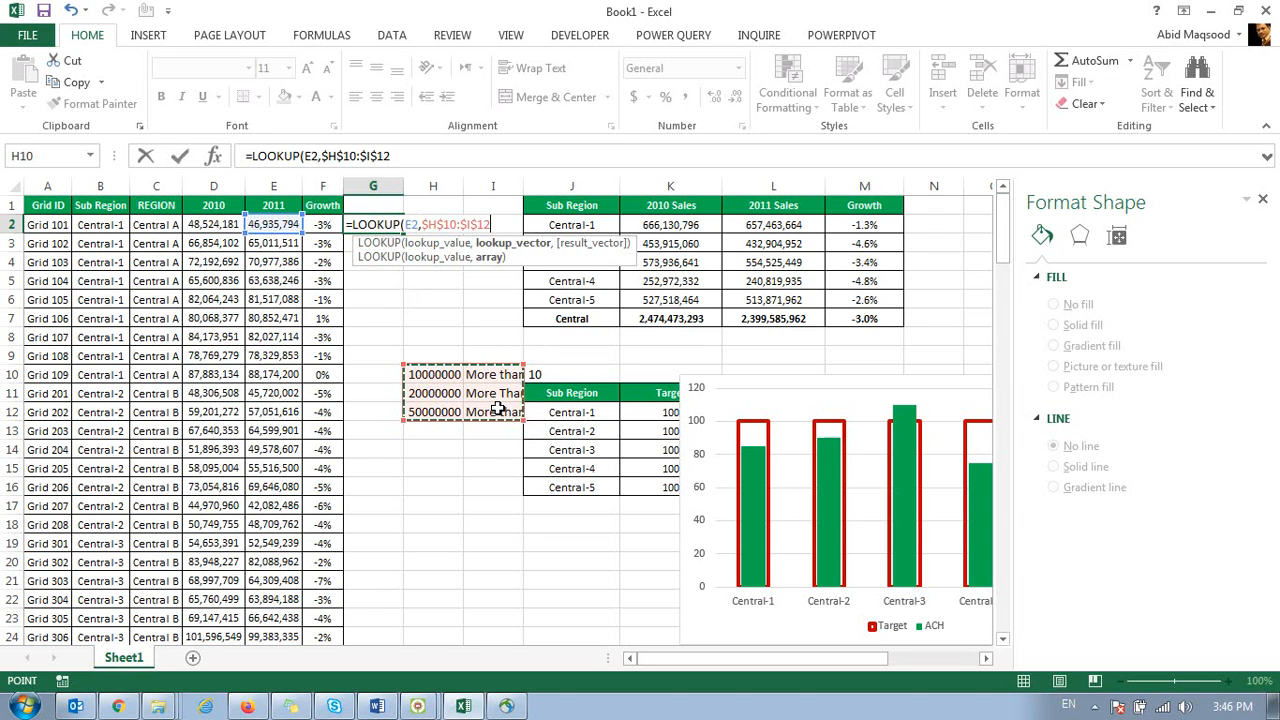
text())
key(Return)
Step: Fill the LOOKUP formula from G2 down the grid rows, autofit column G and review the classifications
click(378, 225)
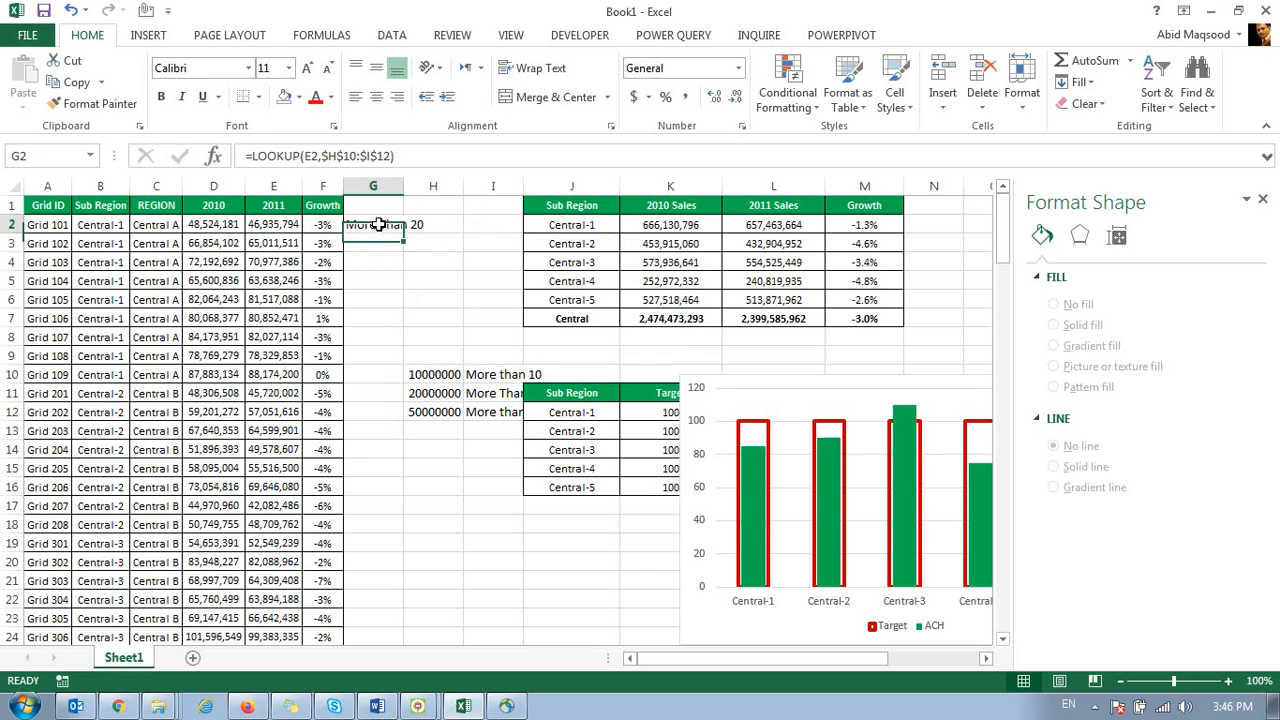
double_click(404, 243)
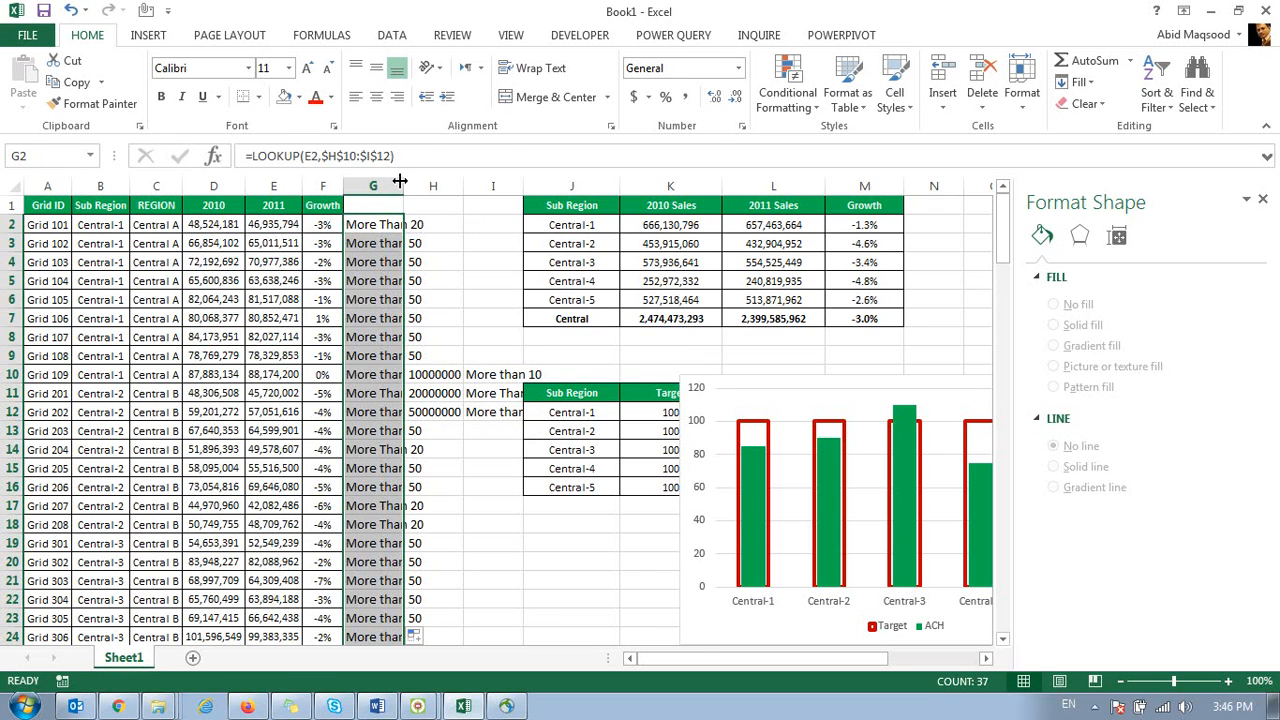
double_click(404, 186)
click(407, 266)
scroll(407, 266, down, 7)
scroll(407, 266, up, 7)
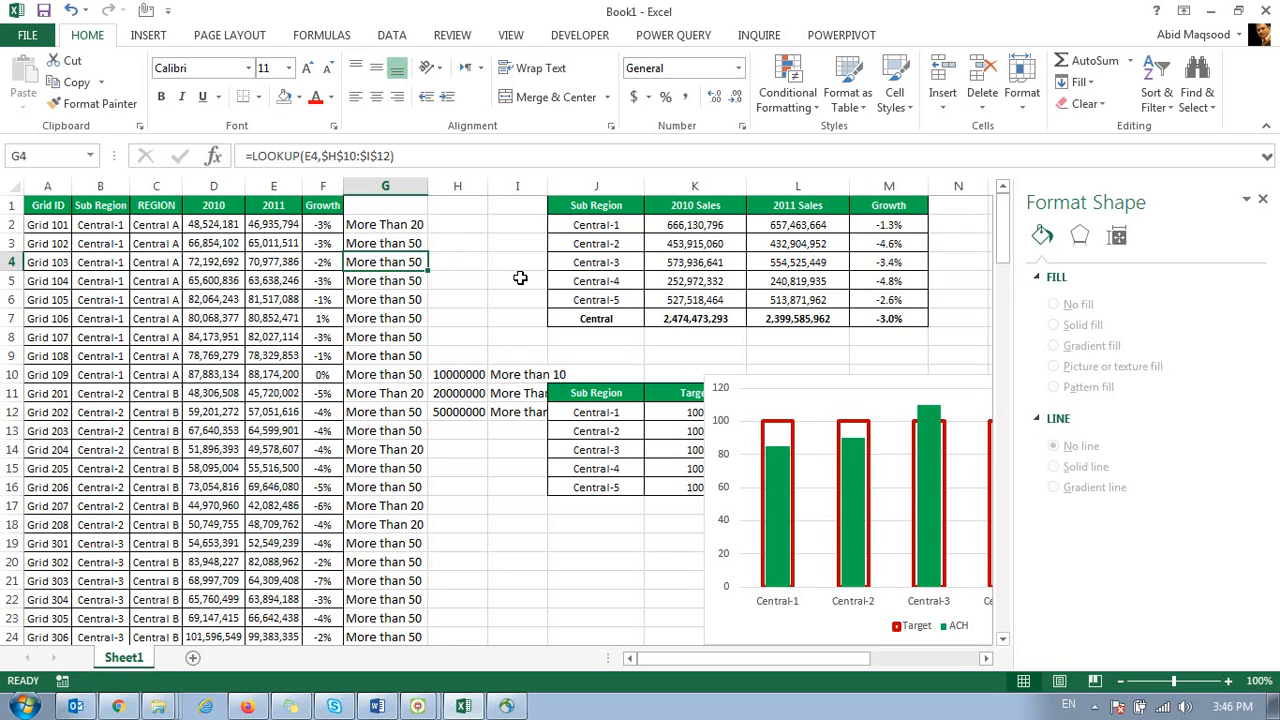
Step: Close the Format Shape pane and move the target versus achievement chart up over the sales summary table
click(1262, 199)
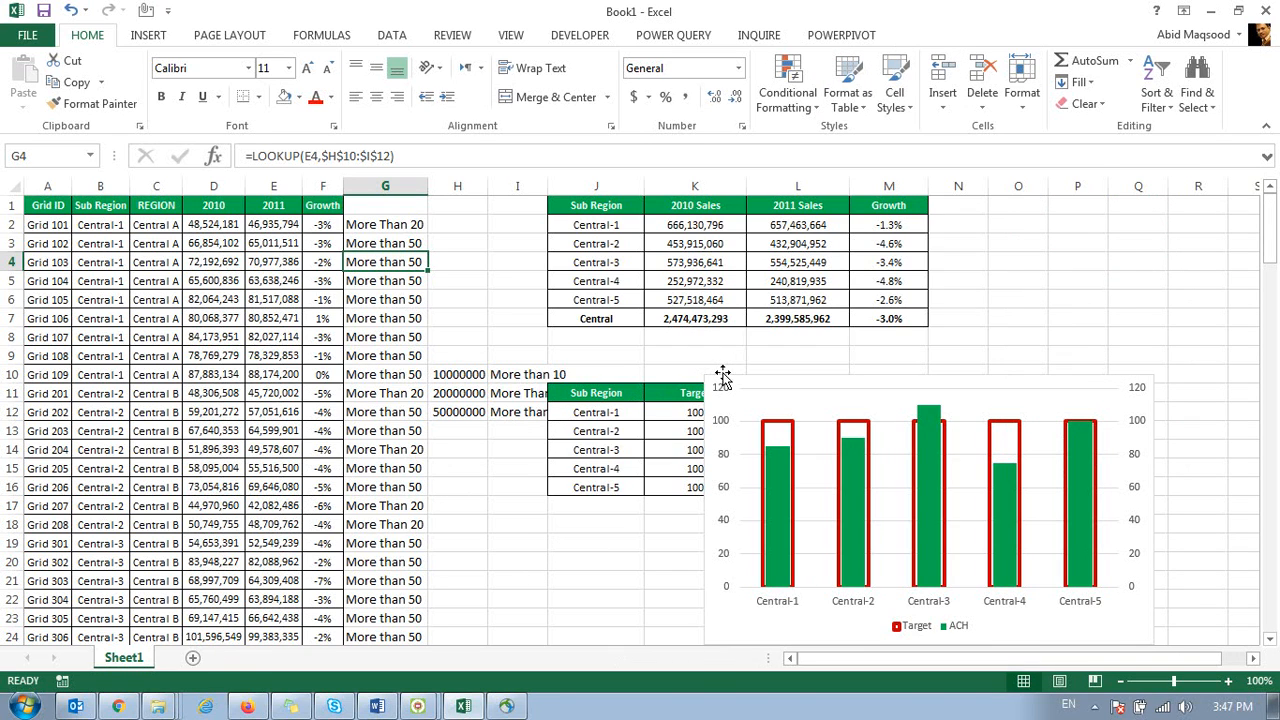
drag(722, 376, 561, 338)
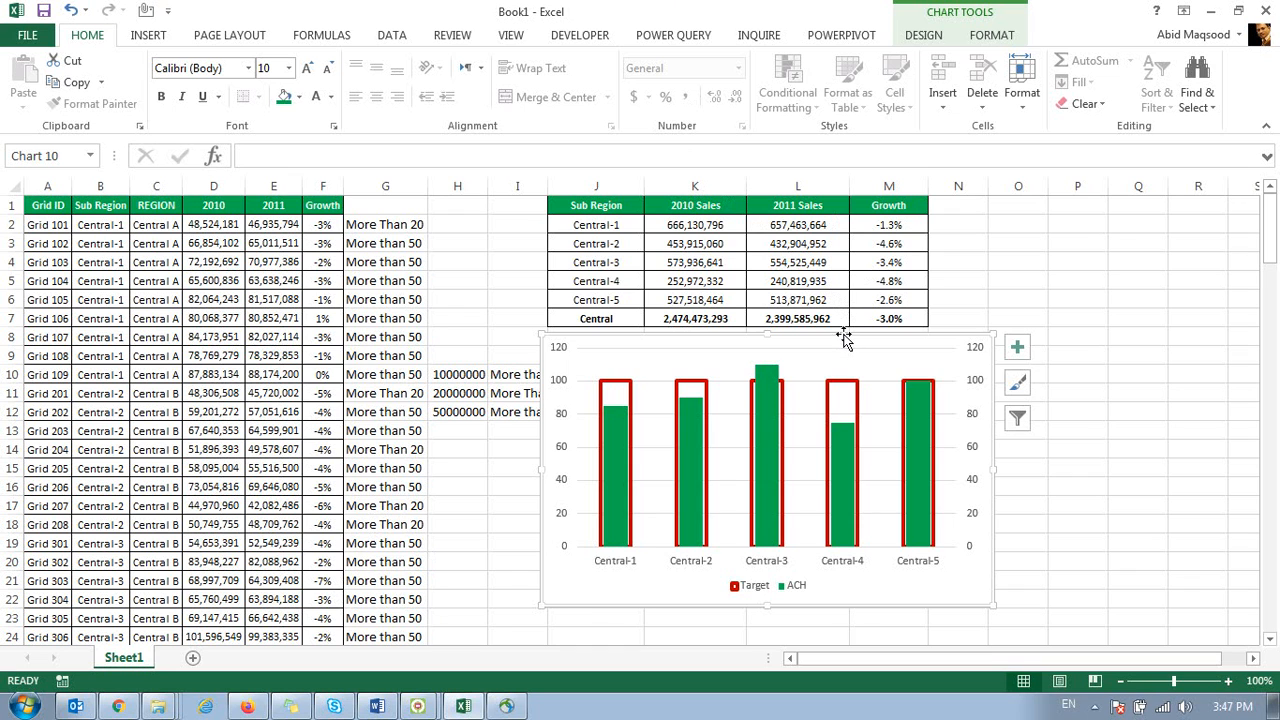
mouse_move(835, 343)
mouse_down()
mouse_move(960, 269)
mouse_move(871, 209)
mouse_move(834, 197)
mouse_move(823, 208)
mouse_up()
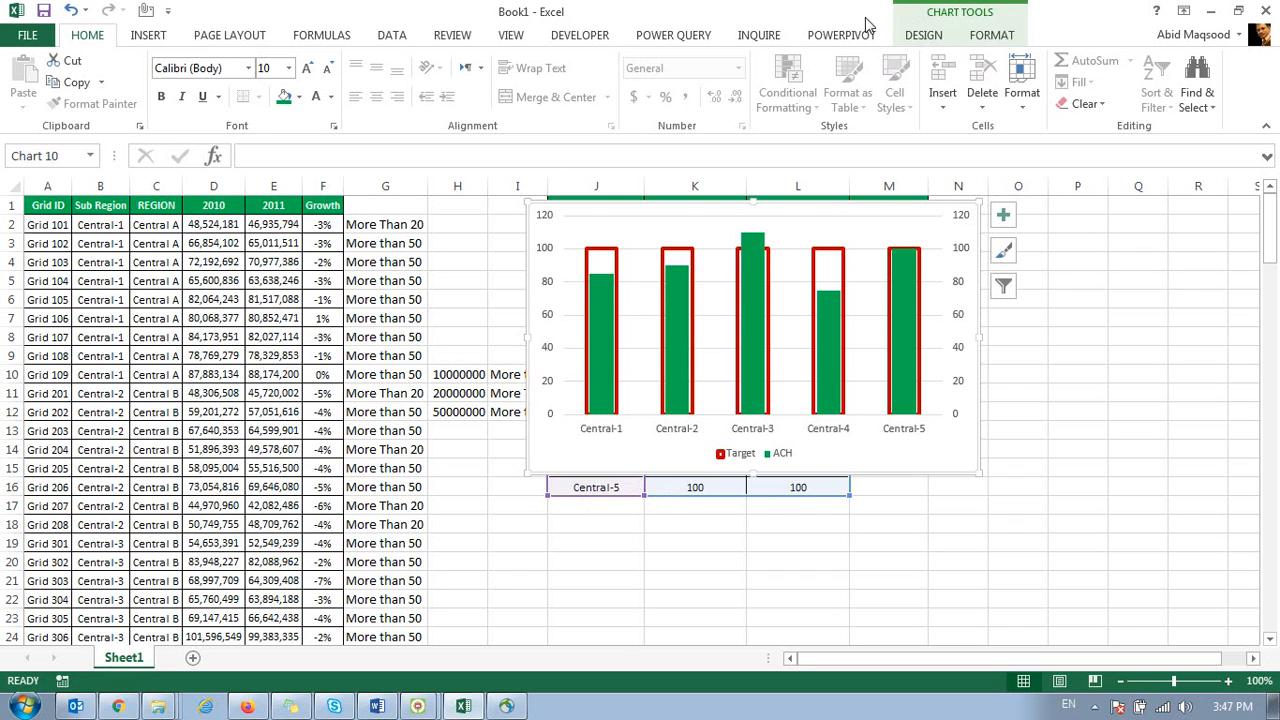
Step: Move the target versus achievement chart clear of the Sub Region and Target columns and delete it
click(546, 13)
drag(982, 298, 1012, 334)
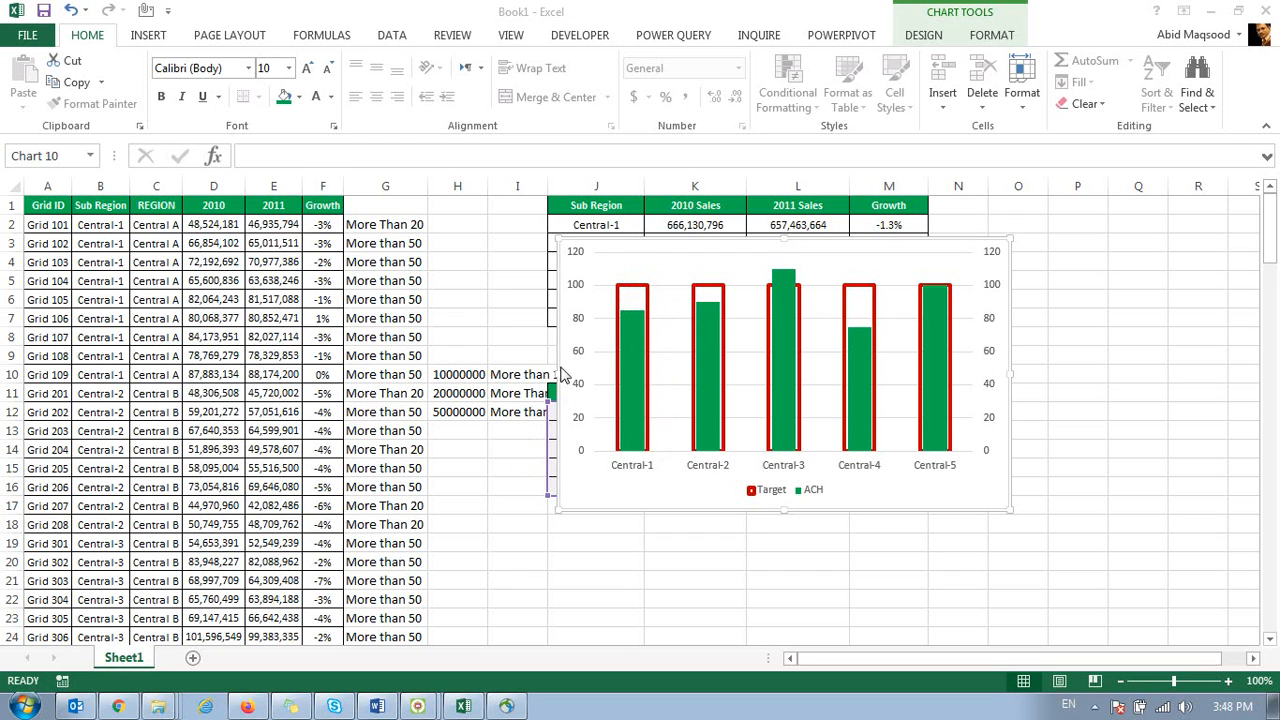
drag(622, 245, 853, 247)
key(Delete)
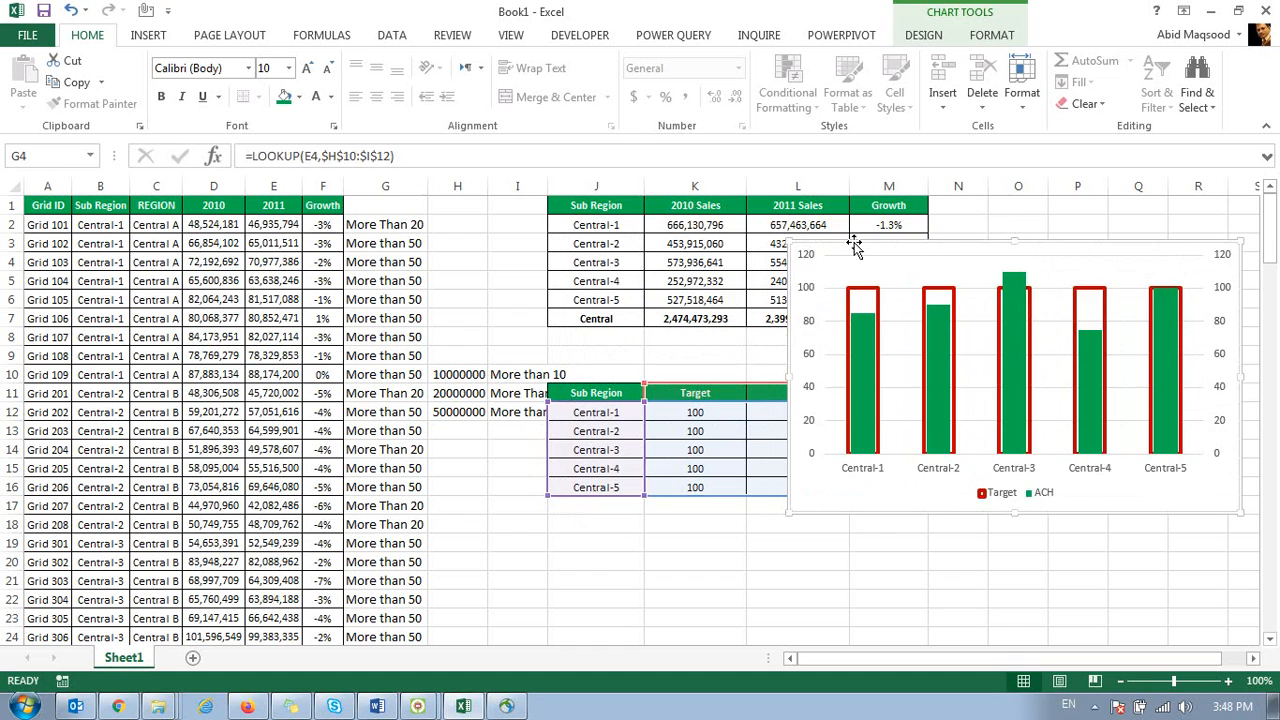
Step: Insert a recommended clustered column chart from the Sub Region and Target data in J11:K16 and place it beneath the sales summary table
drag(572, 393, 677, 487)
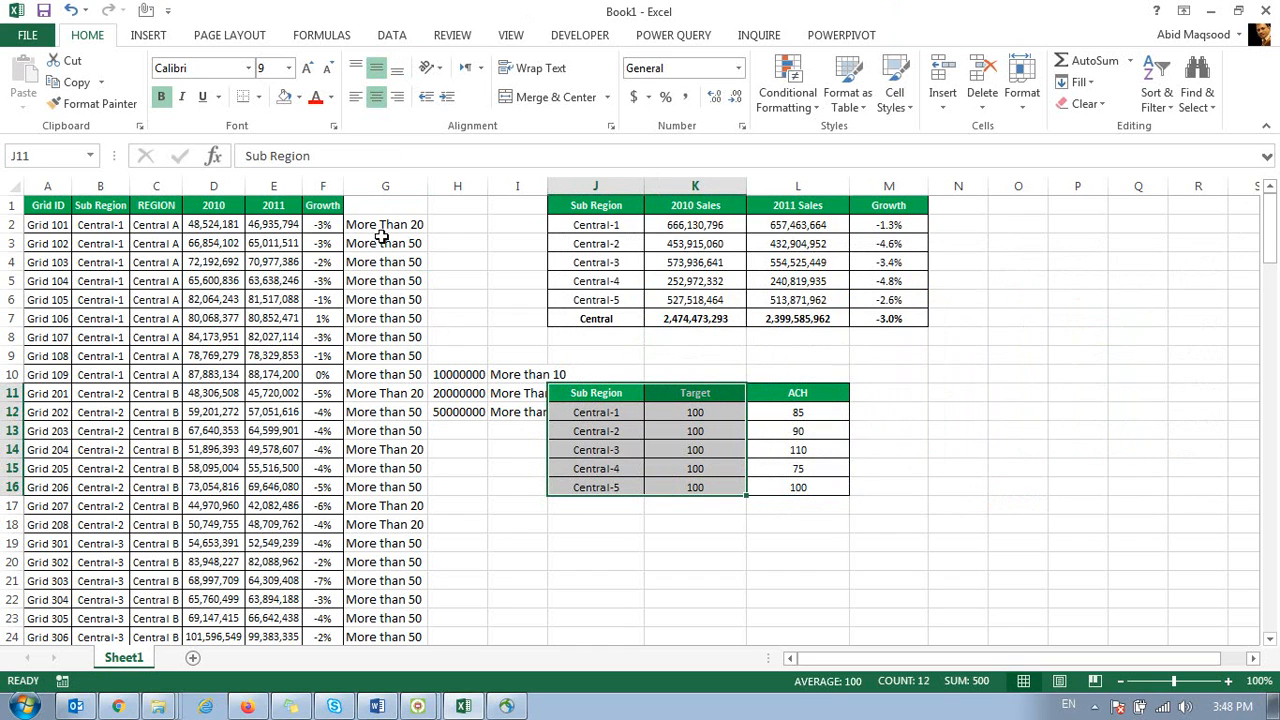
click(148, 36)
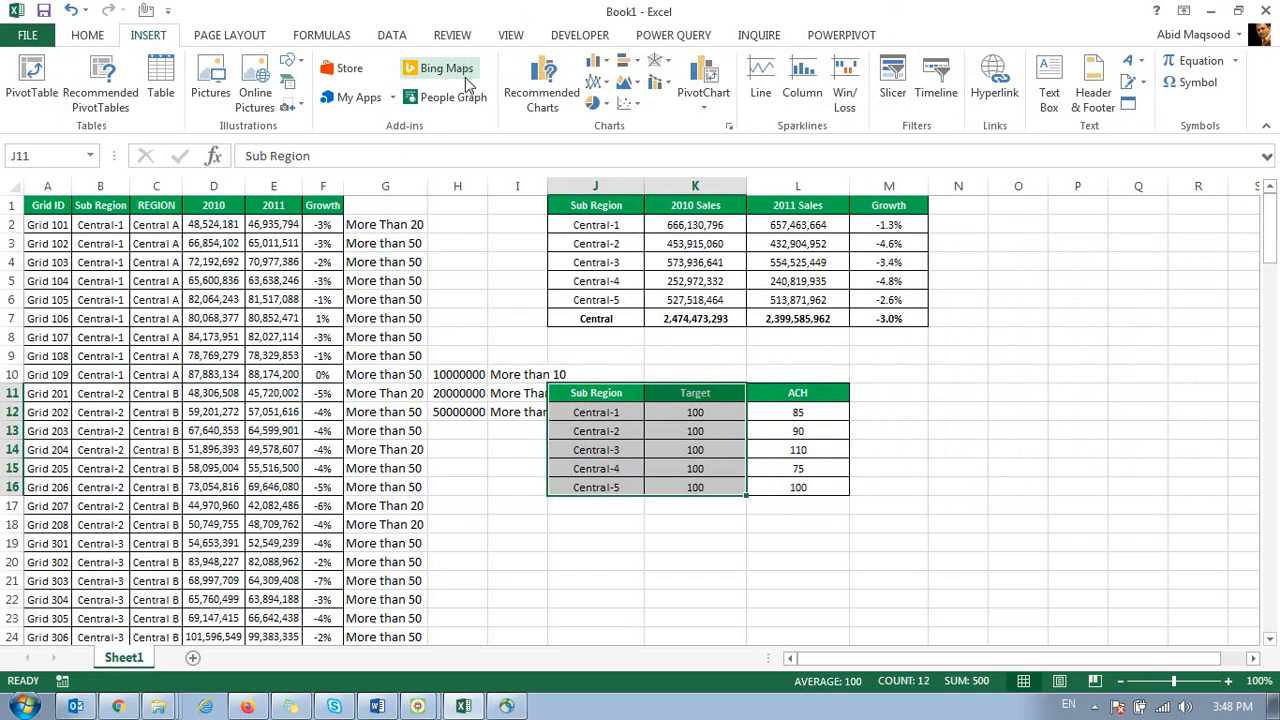
click(542, 88)
click(1141, 574)
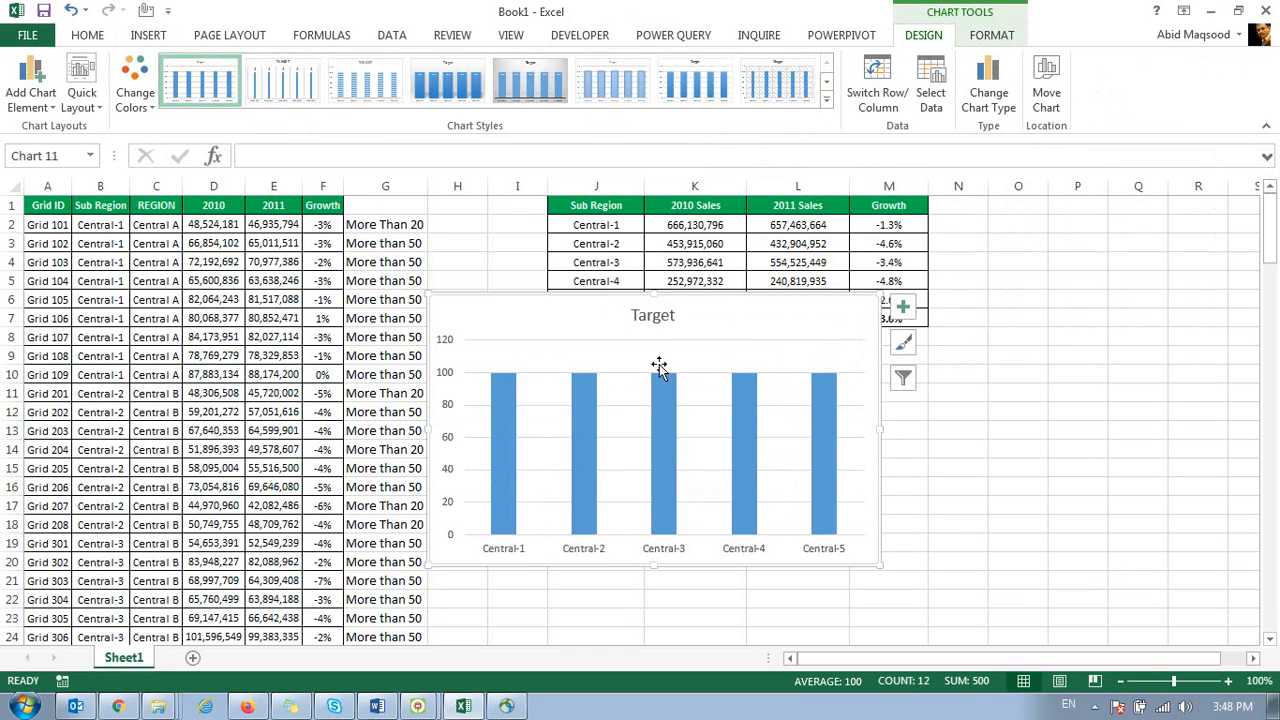
drag(612, 312, 774, 374)
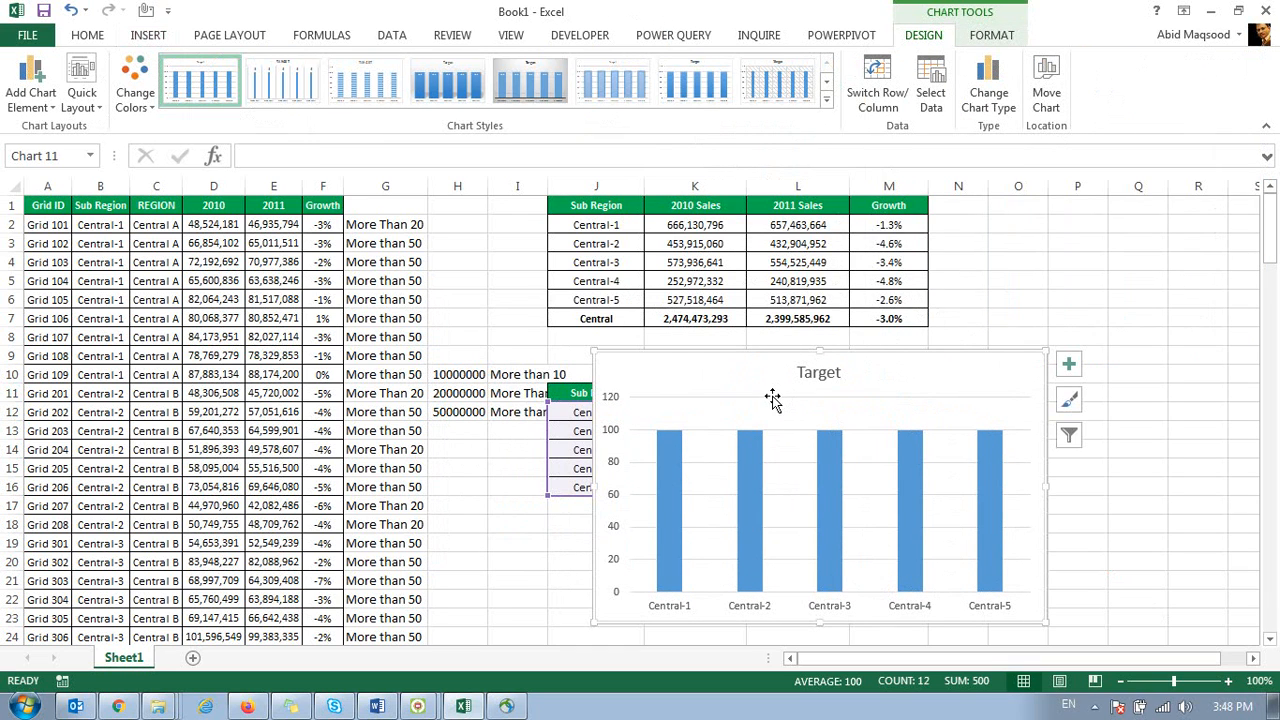
Step: Delete the horizontal gridlines from the Target chart
click(771, 398)
click(792, 461)
key(Delete)
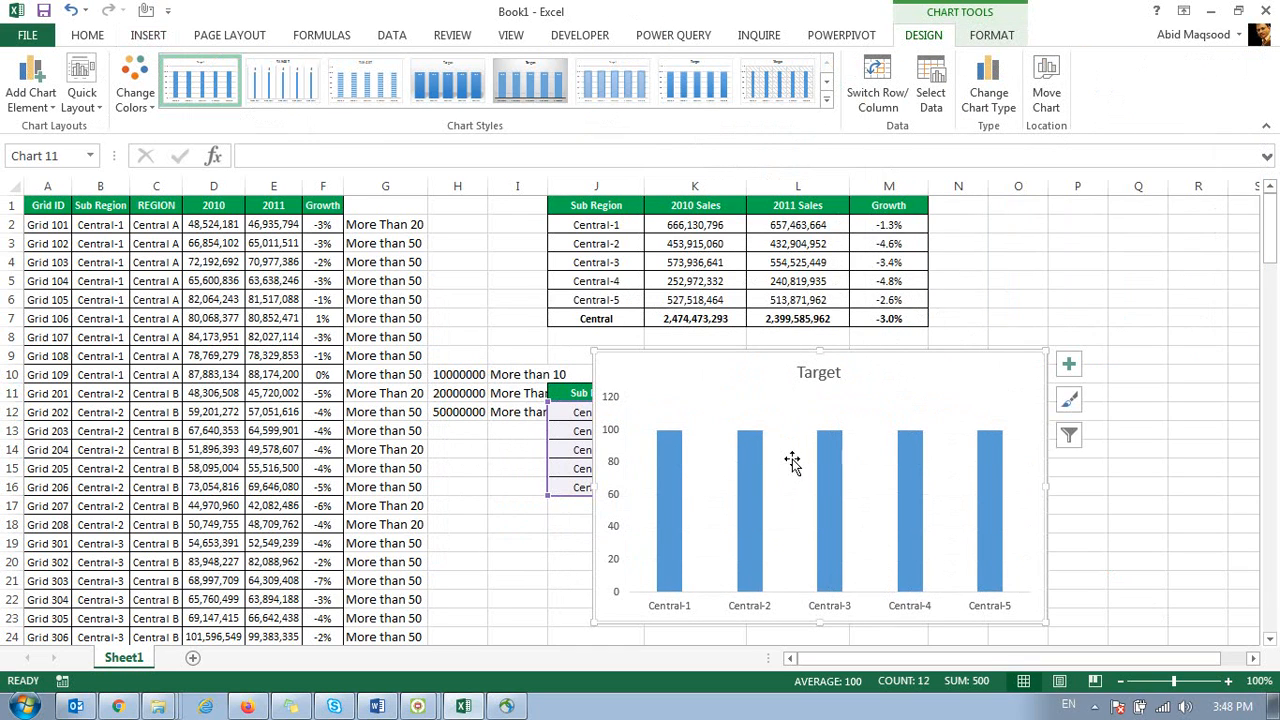
Step: Remove the fill from the Target columns and give them a thick dark red outline
click(759, 455)
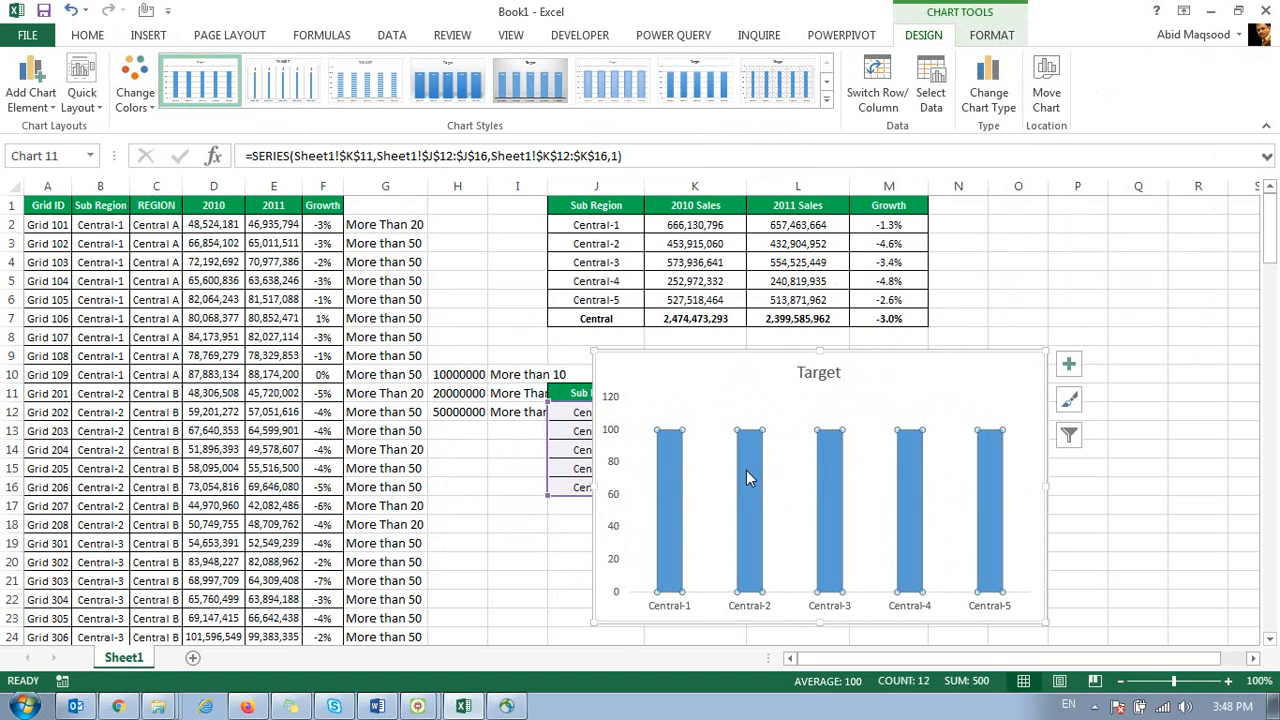
click(1000, 45)
click(505, 61)
click(470, 84)
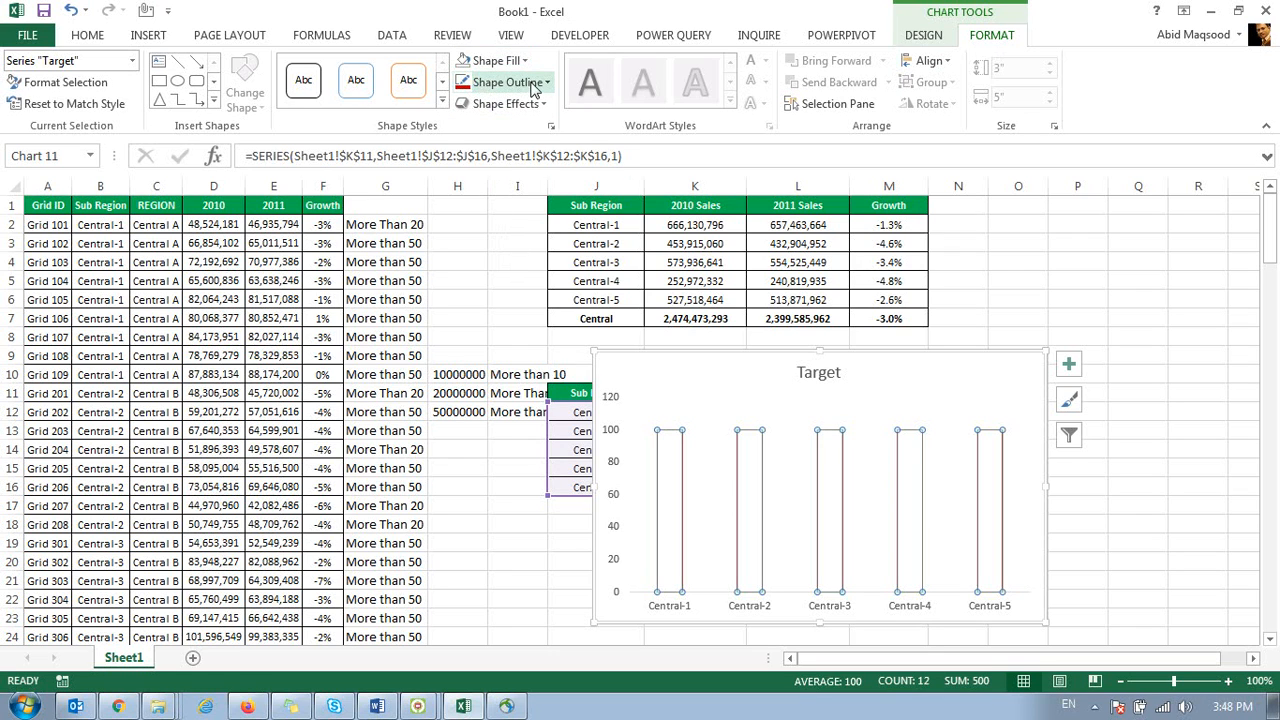
click(485, 82)
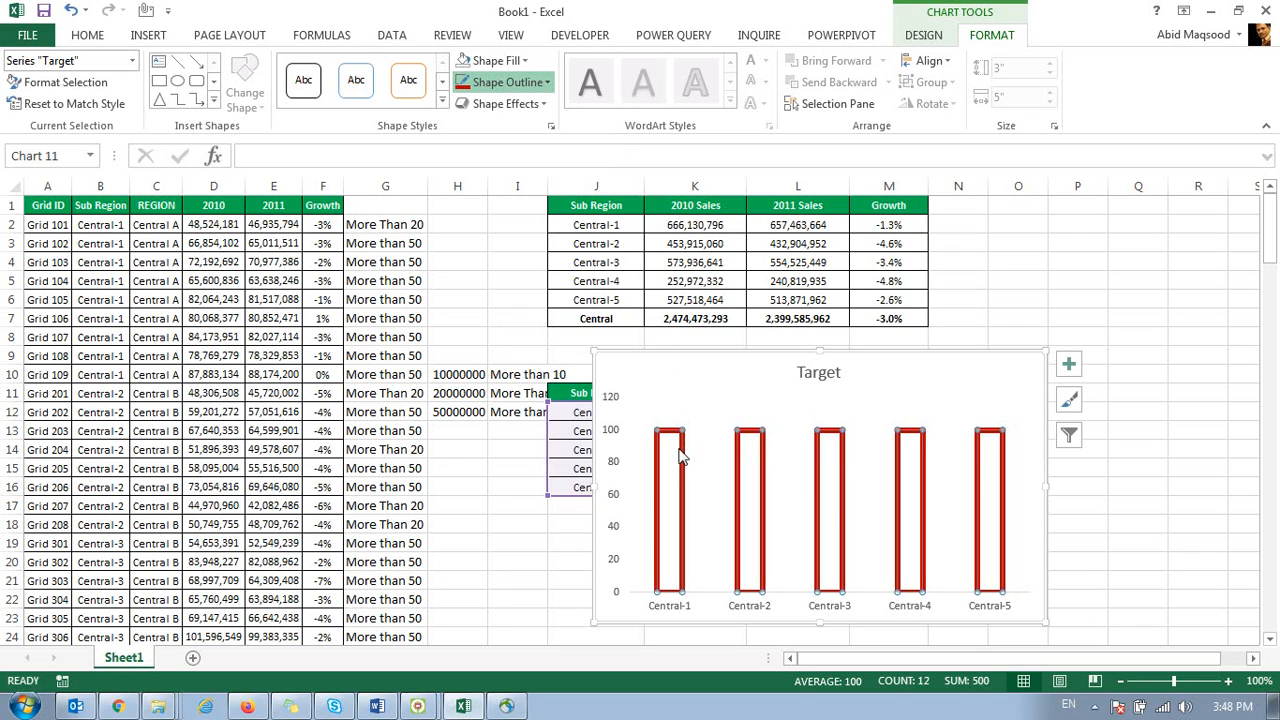
Step: Change the Target columns' outline to a long dash-dot-dot style and deselect the chart
click(676, 442)
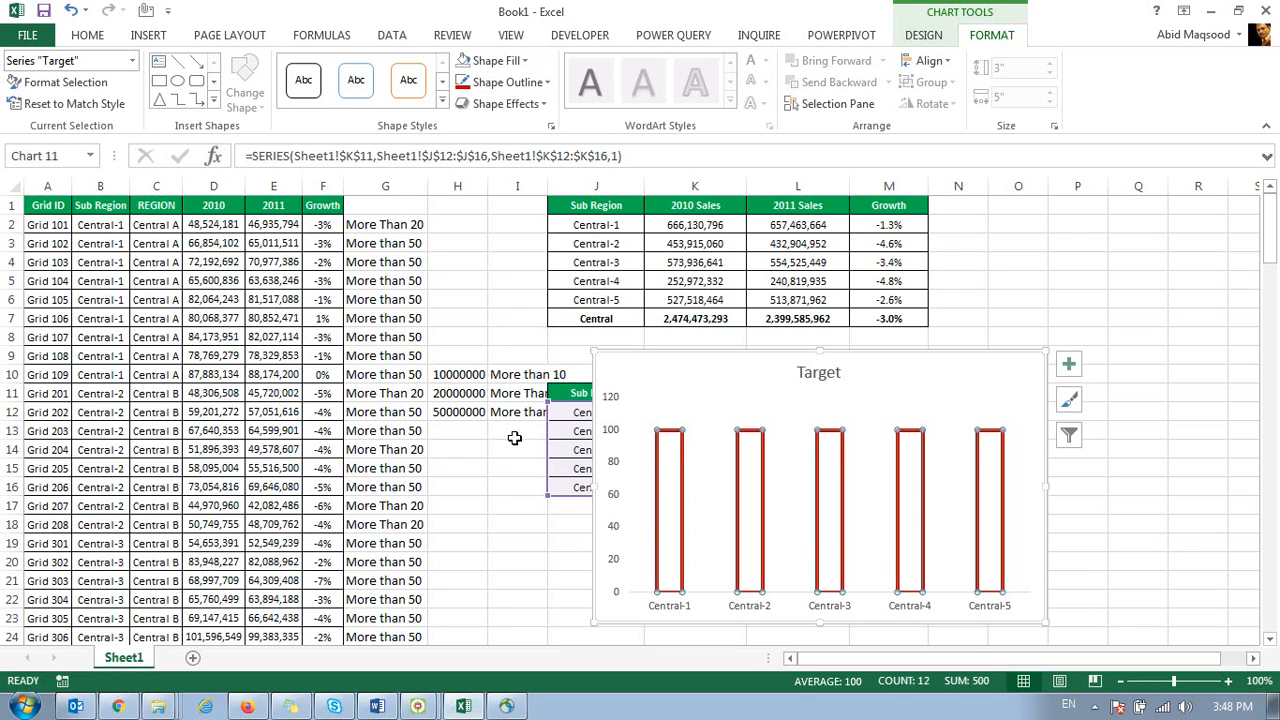
click(512, 84)
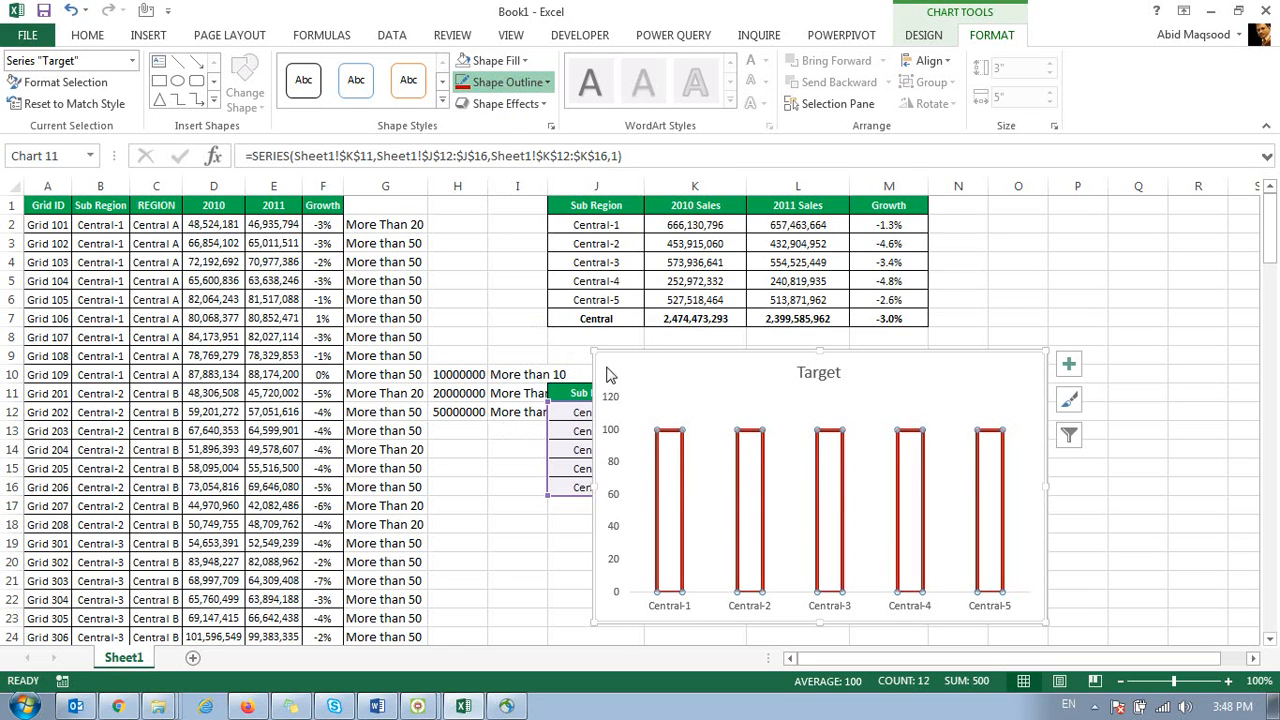
click(658, 448)
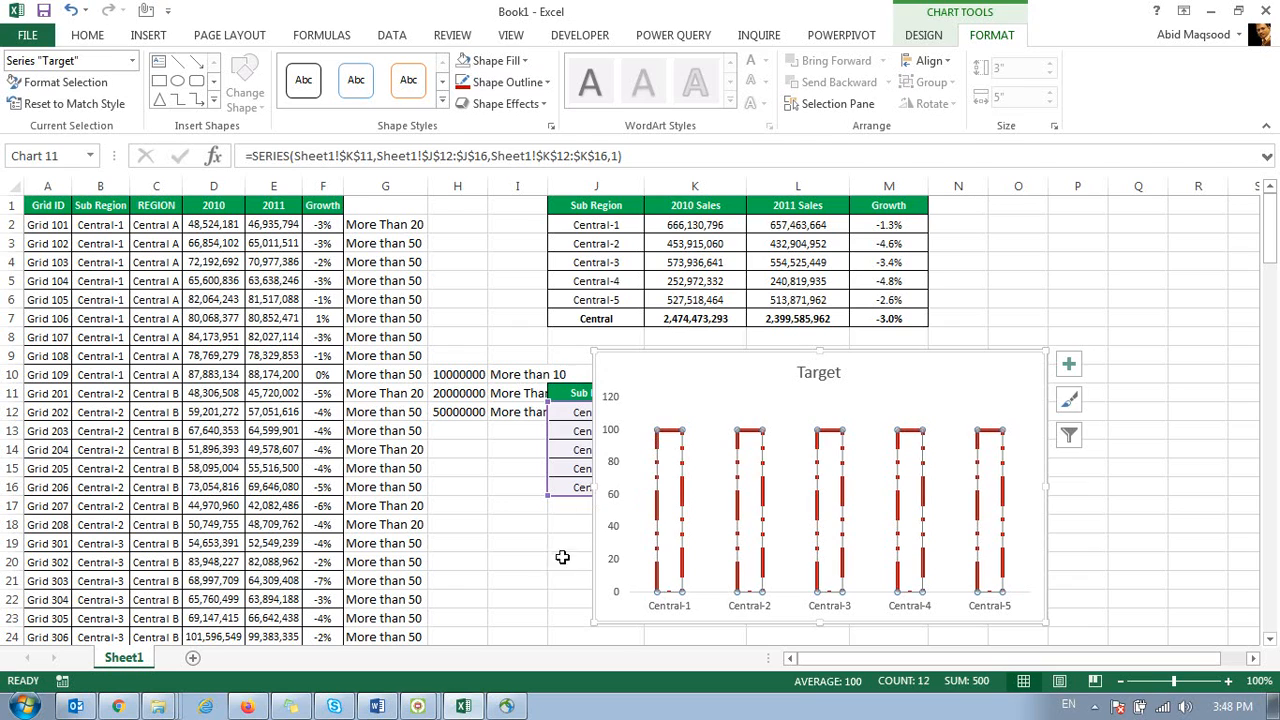
click(562, 560)
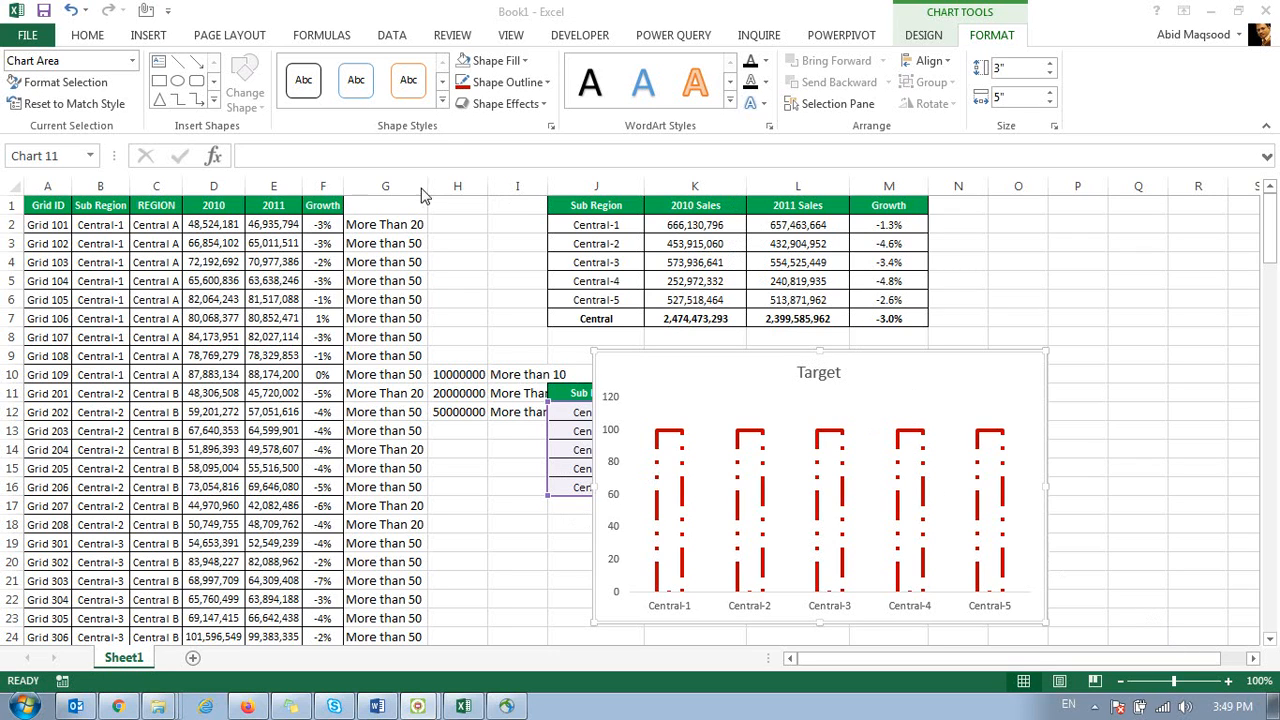
Step: Select the worksheet's data area and move the Target chart up and left over the summary tables
drag(37, 204, 1200, 638)
drag(753, 357, 508, 206)
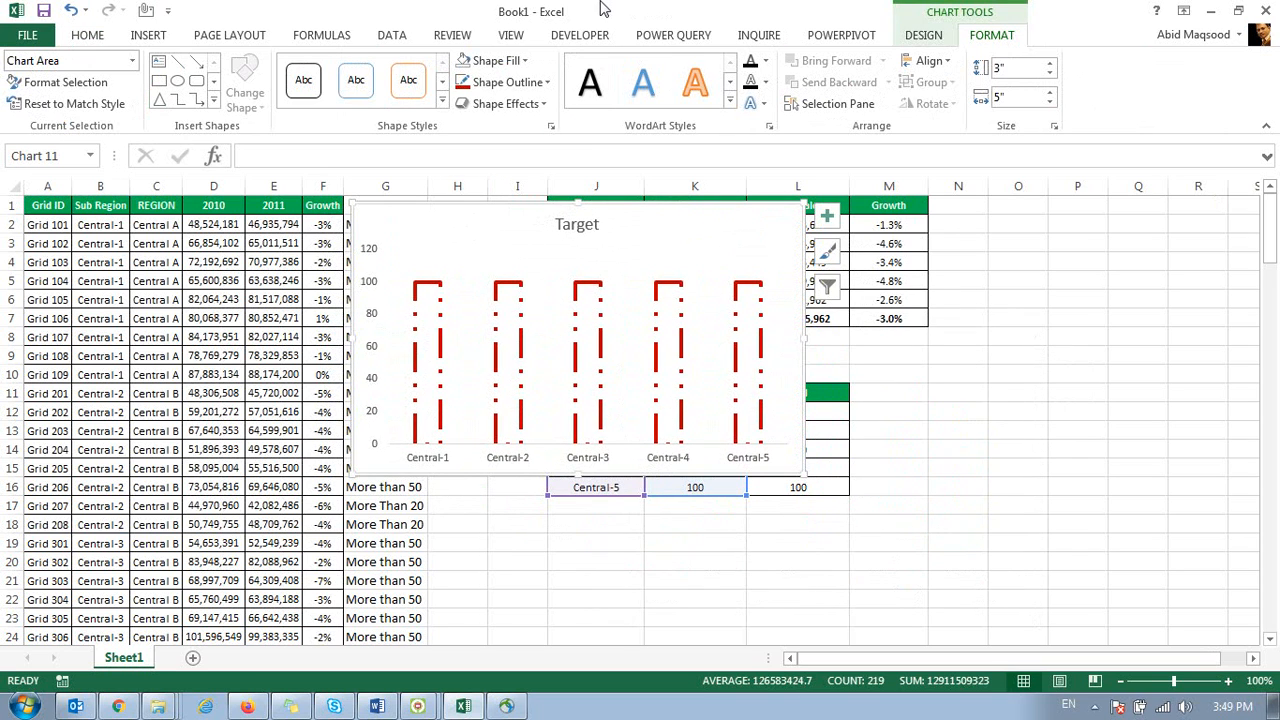